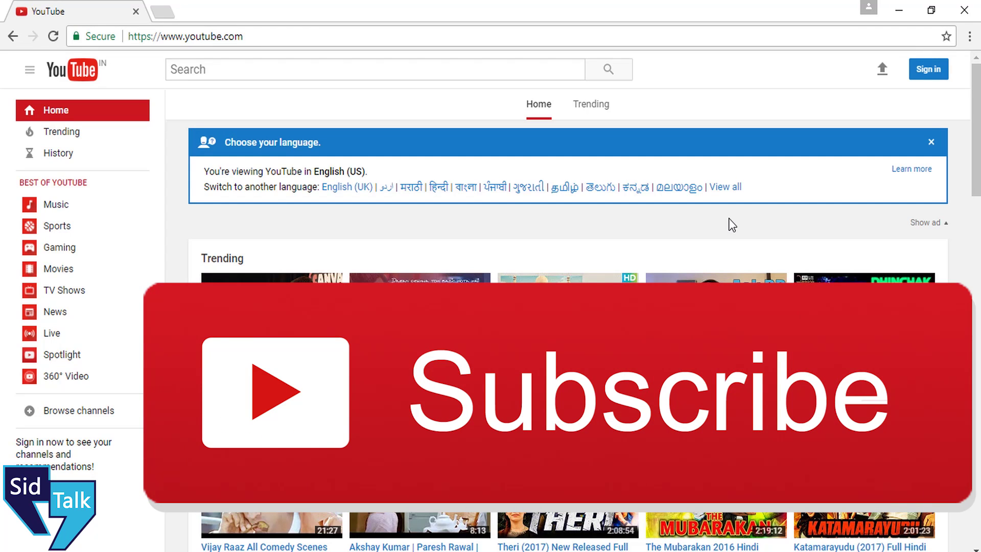
- Go to the Gmail about page by entering 'gm' in the address bar
left_click(386, 31)
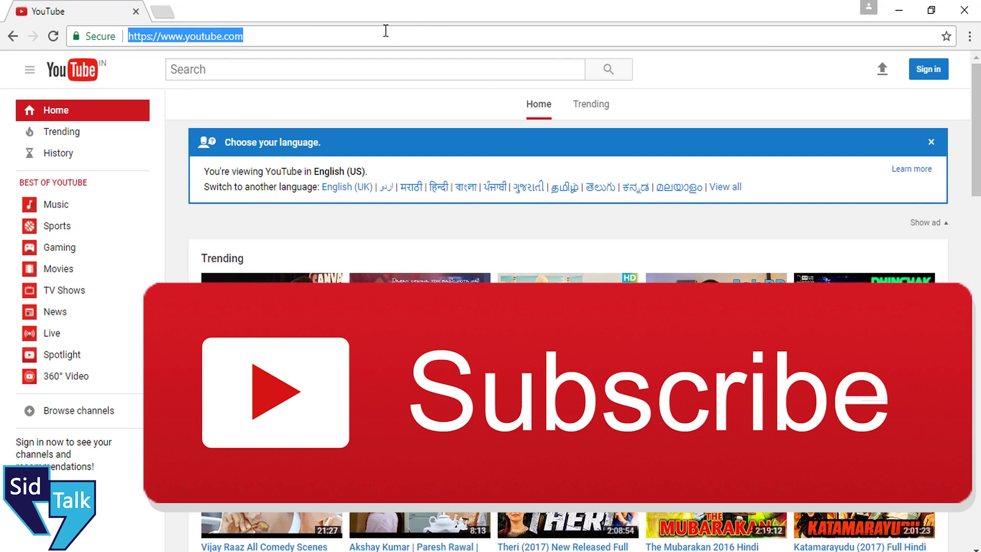
type("gm")
key("Return")
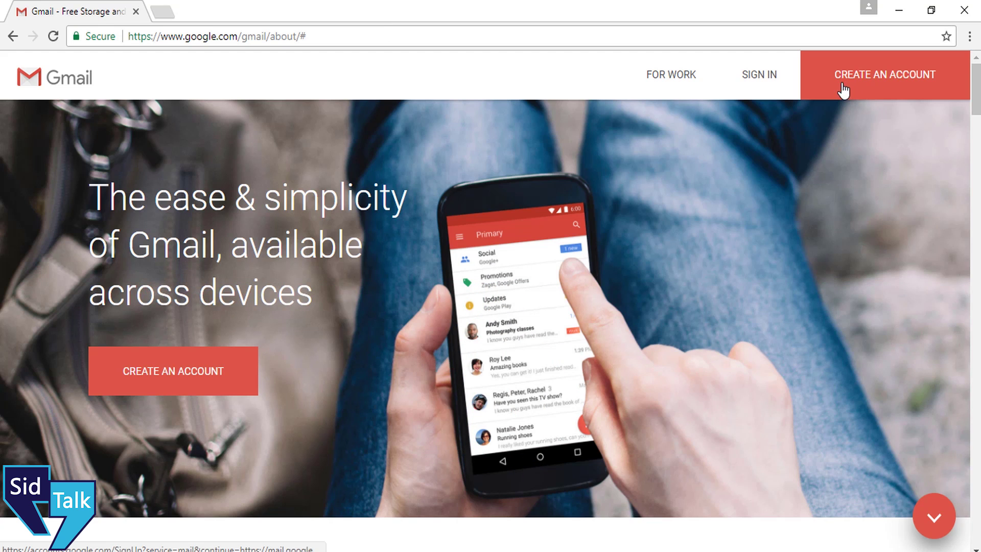
- From the Gmail sign-in page, start creating a new Google account
left_click(750, 78)
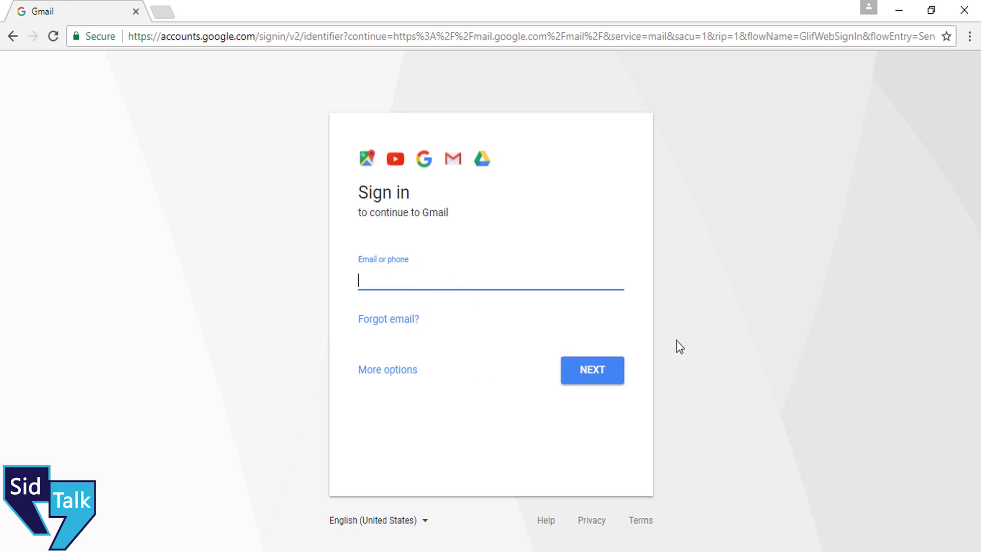
left_click(411, 373)
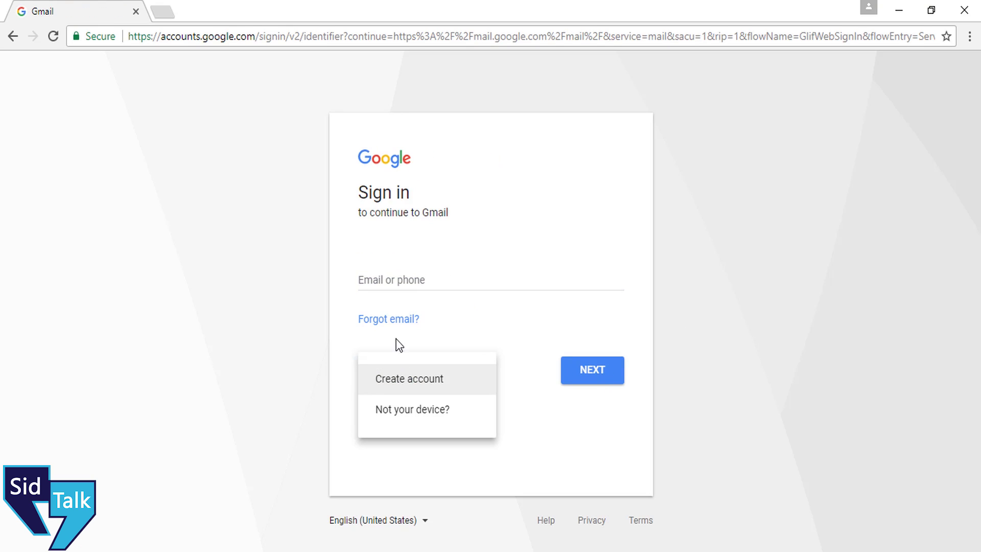
left_click(420, 383)
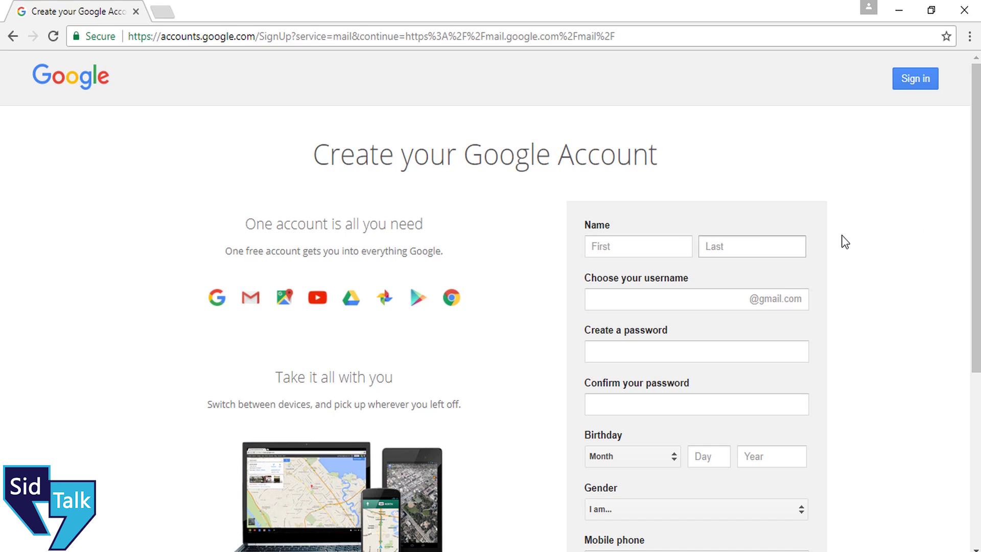
- Enter the new account's first name, last name, username and password
scroll(842, 241, "down", 2)
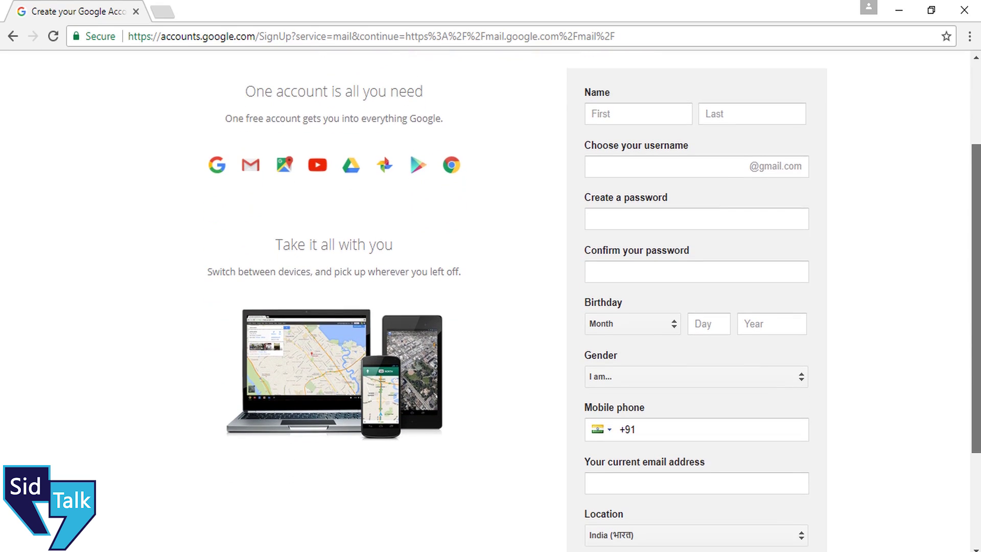
left_click(634, 112)
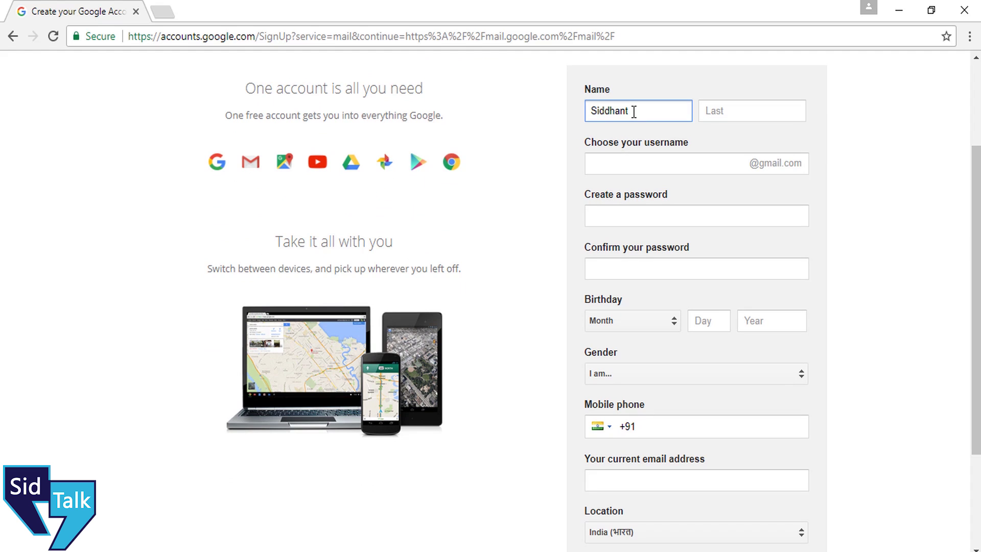
key("Tab")
key("Tab")
key("Tab")
type("•••••••••")
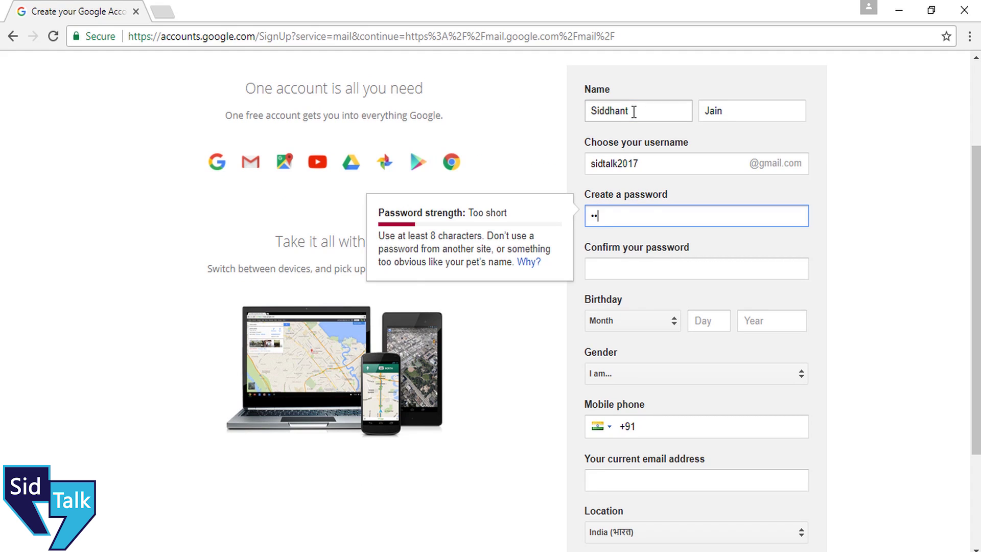
key("Tab")
type("•••••••••")
- Set the birthday to October 25, 1994 and gender to Male, then submit the form
left_click(661, 320)
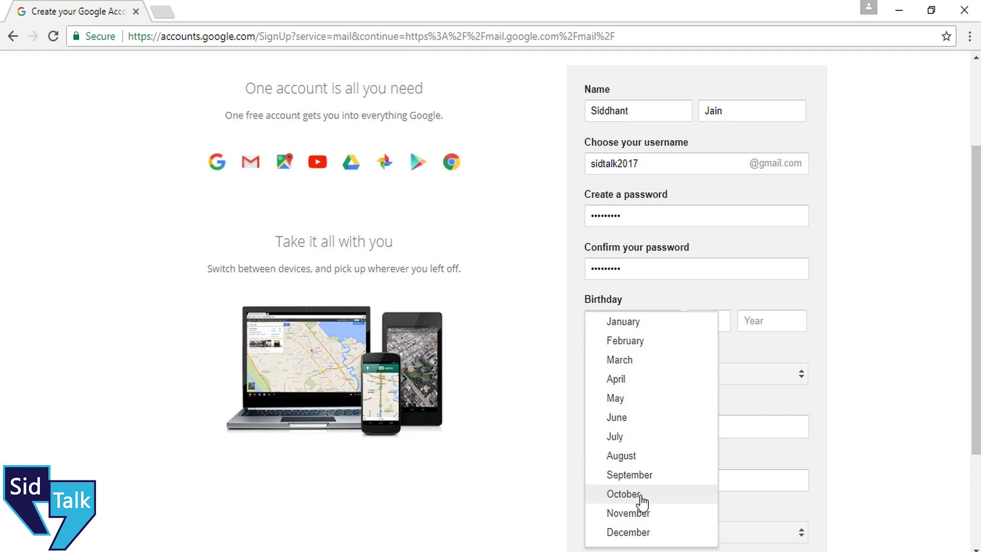
left_click(642, 500)
left_click(711, 319)
key("Tab")
scroll(788, 340, "down", 2)
left_click(623, 317)
left_click(616, 337)
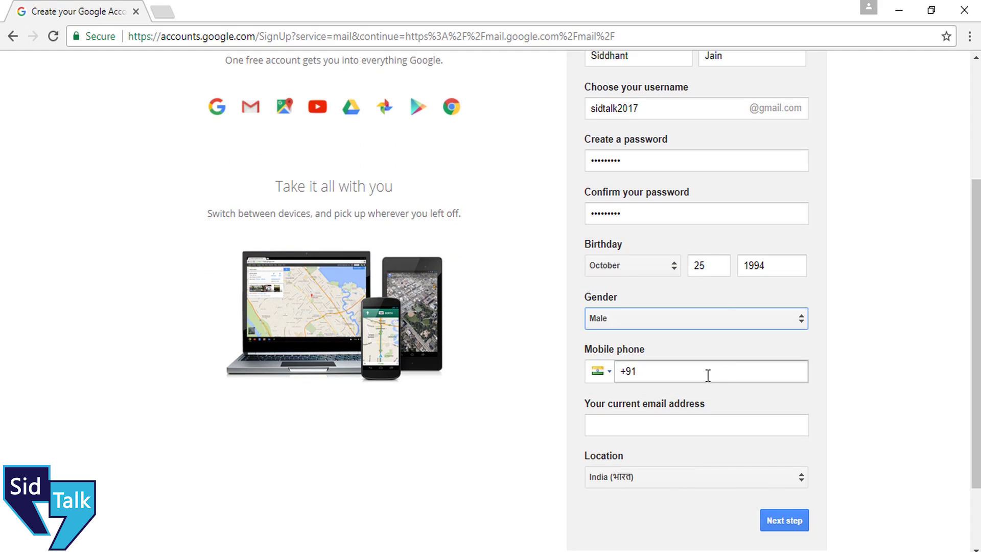
scroll(817, 419, "down", 1)
left_click(784, 492)
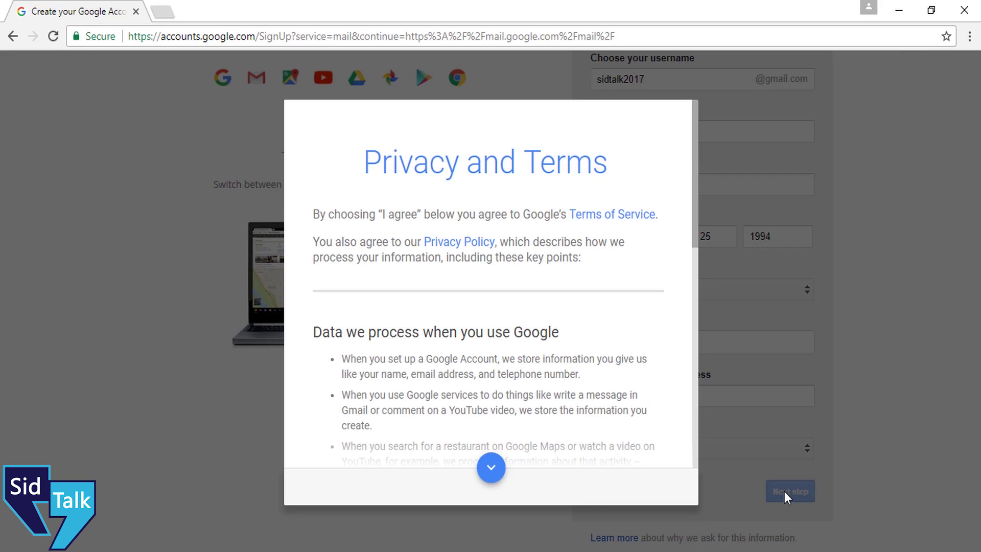
- Accept the Privacy and Terms, note the new address, and continue to the Gmail inbox
left_click_drag(692, 225, 686, 451)
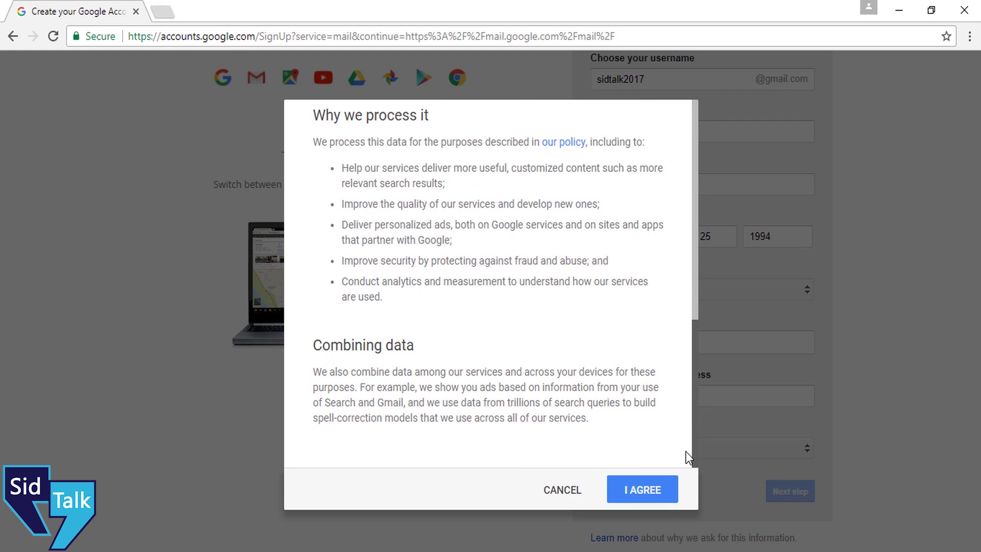
left_click(643, 492)
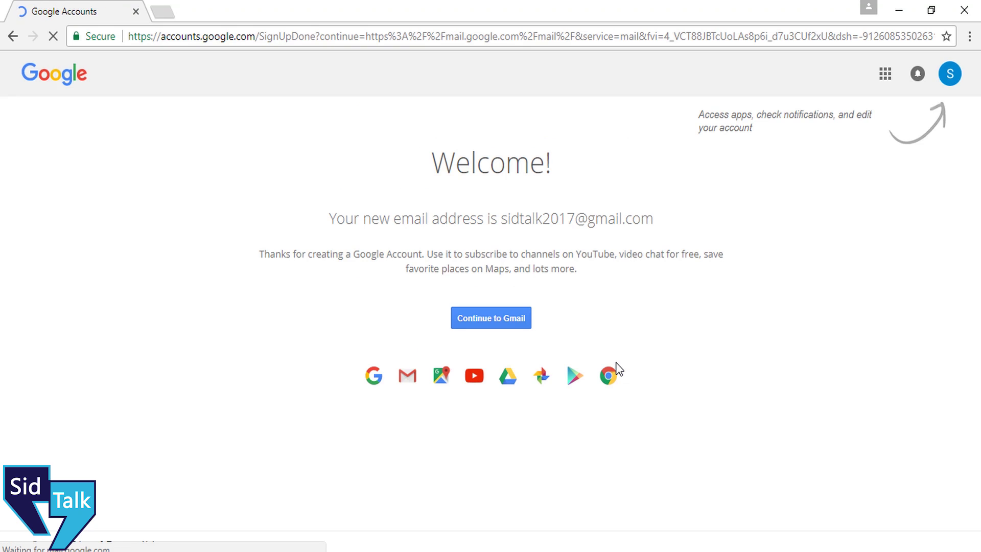
left_click_drag(501, 218, 660, 215)
left_click(502, 318)
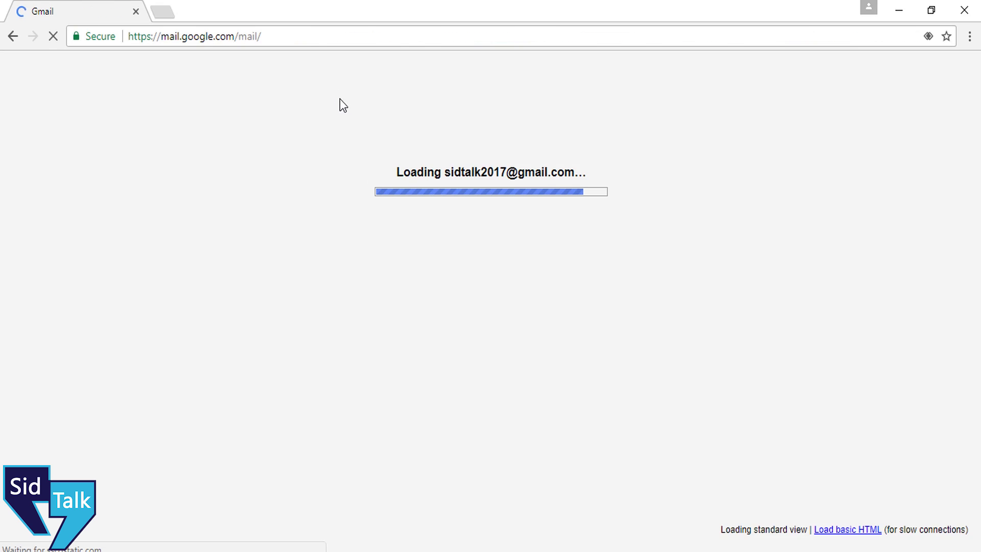
- Open YouTube in a new tab, answer the notifications prompt, and bring up the account menu
key("ctrl+t")
left_click(294, 425)
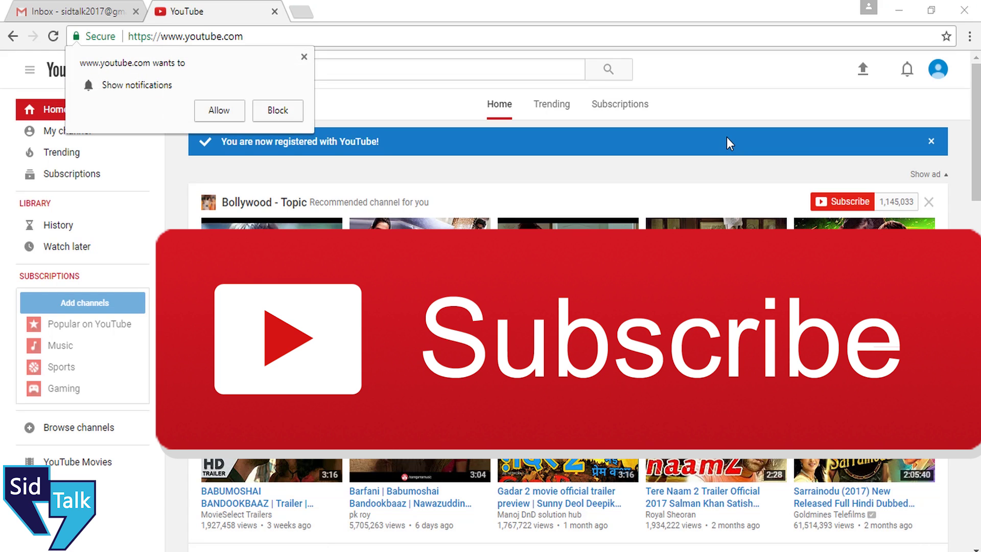
left_click(276, 108)
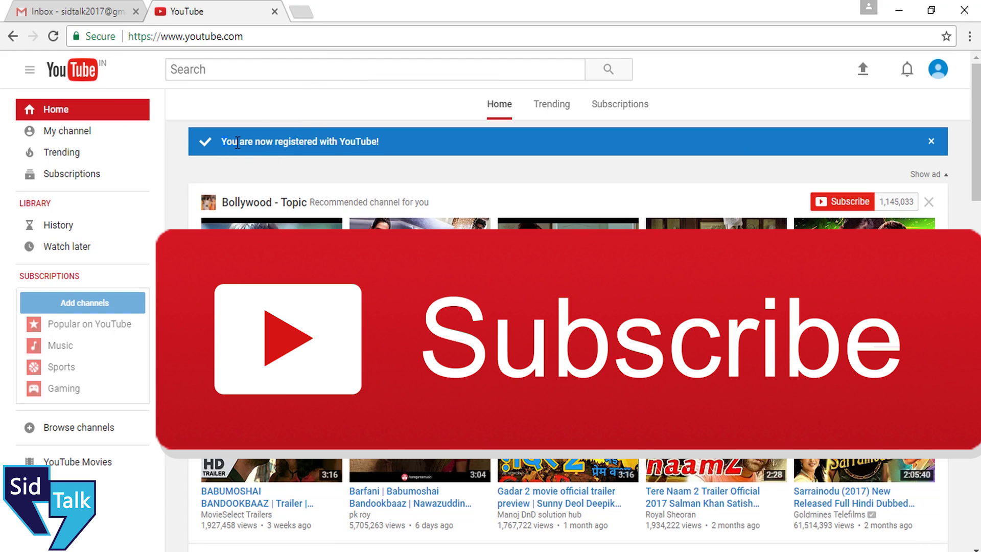
left_click(123, 7)
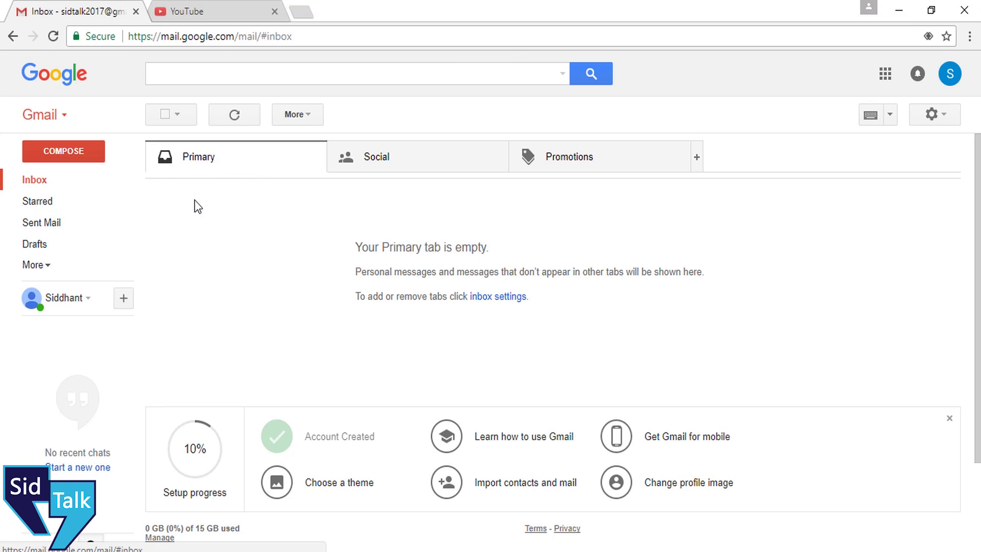
left_click(223, 6)
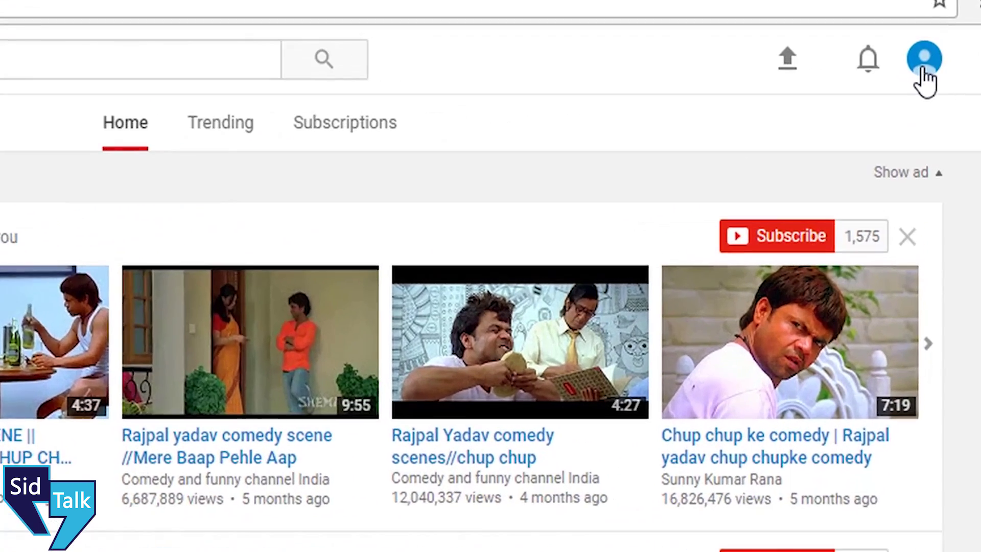
left_click(937, 73)
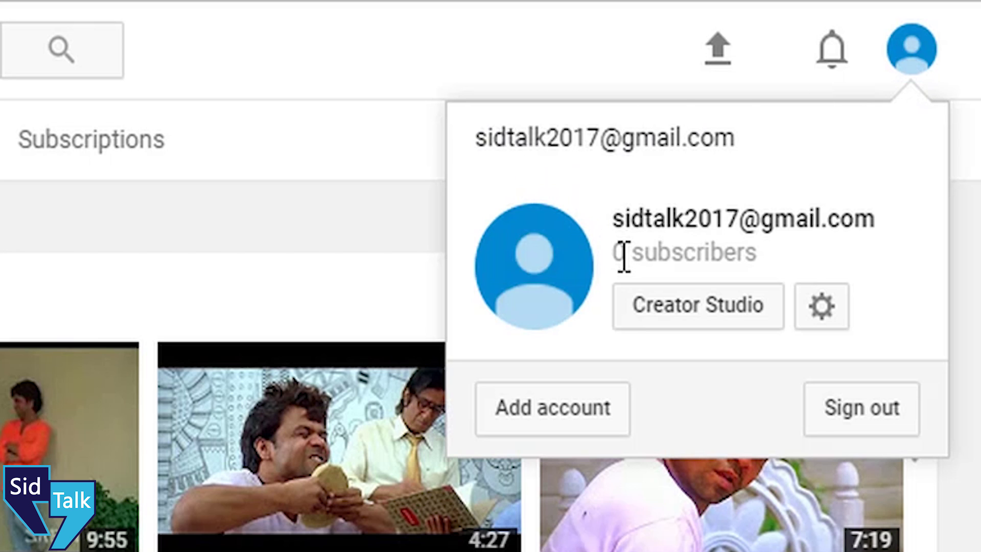
- From Creator Studio, create the channel using the prefilled first and last name
left_click(673, 321)
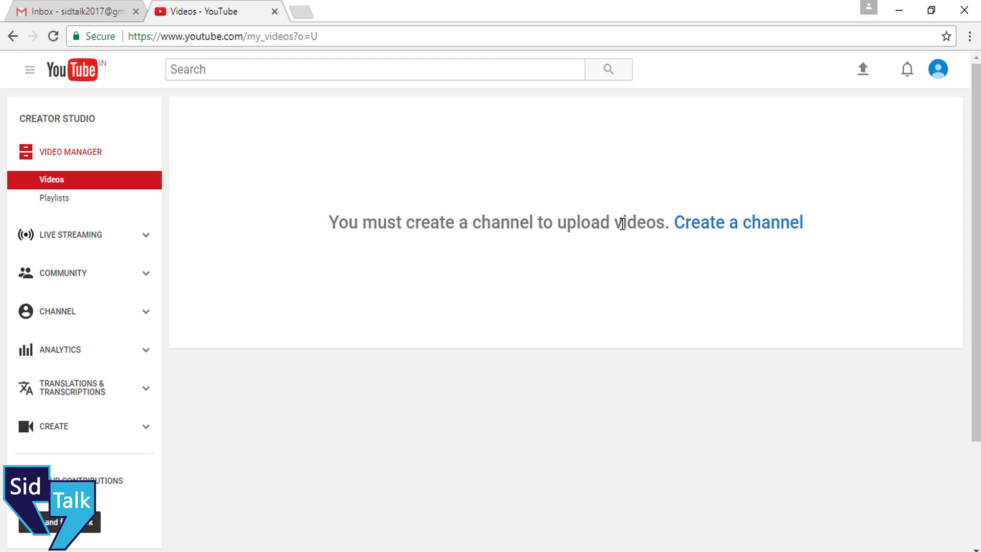
left_click_drag(328, 223, 868, 204)
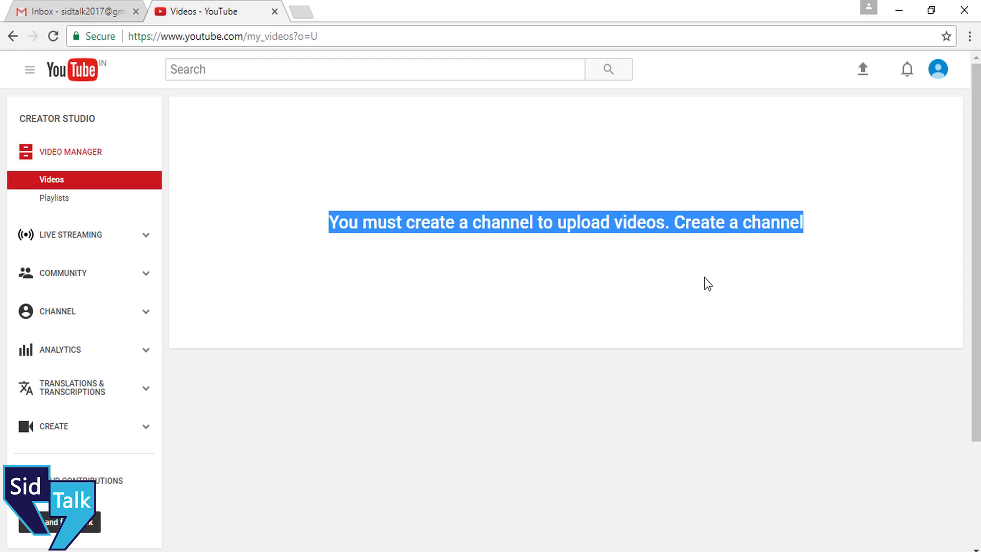
left_click(359, 243)
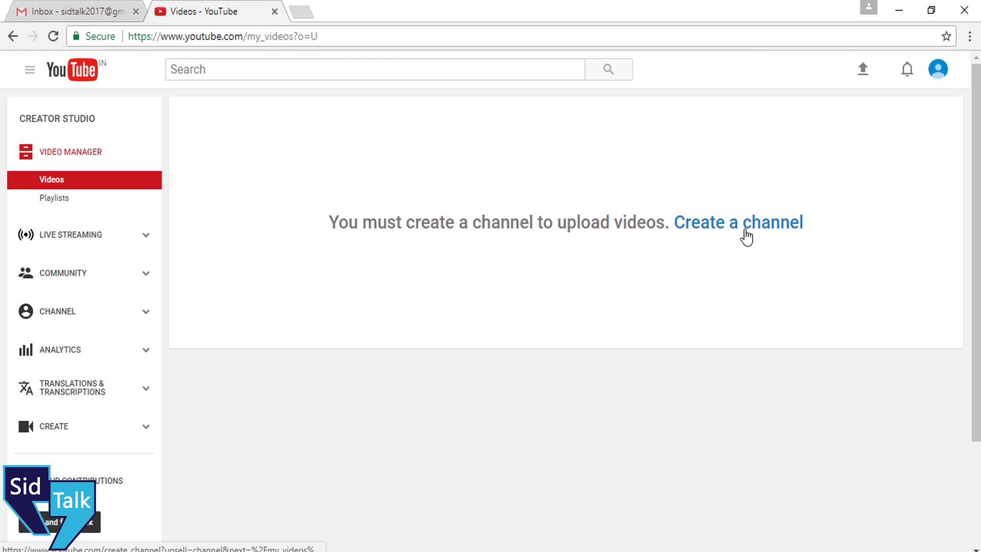
left_click(747, 230)
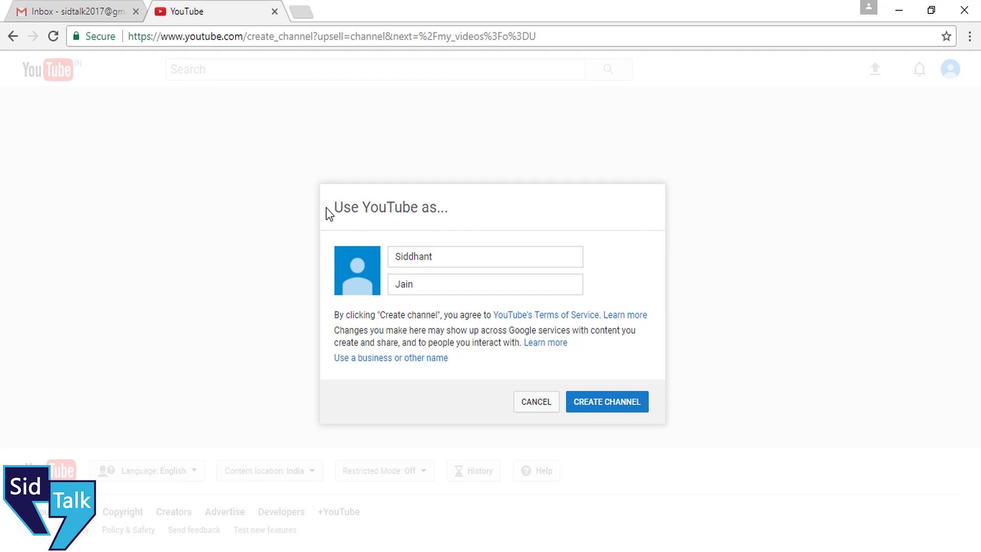
left_click_drag(327, 208, 467, 212)
left_click(478, 208)
double_click(456, 255)
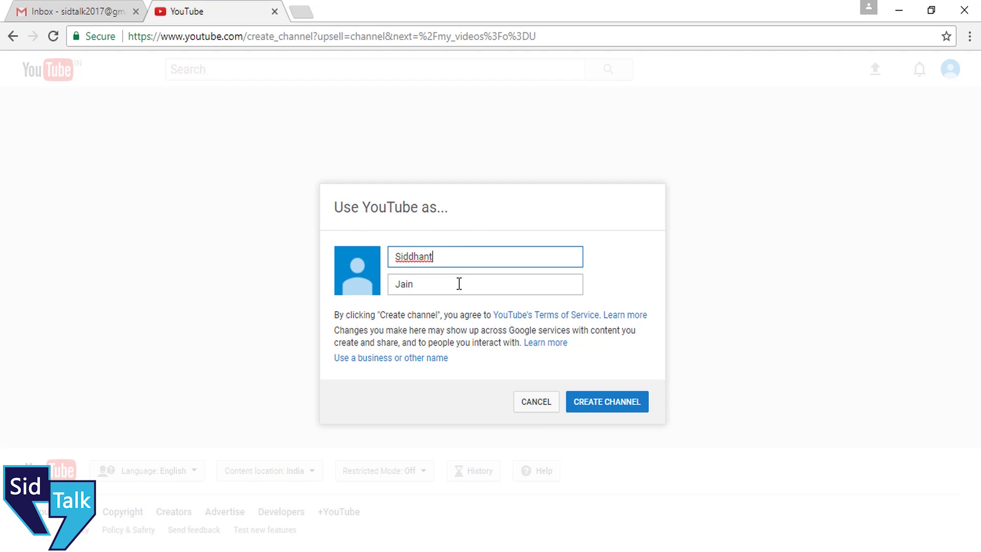
left_click(459, 284)
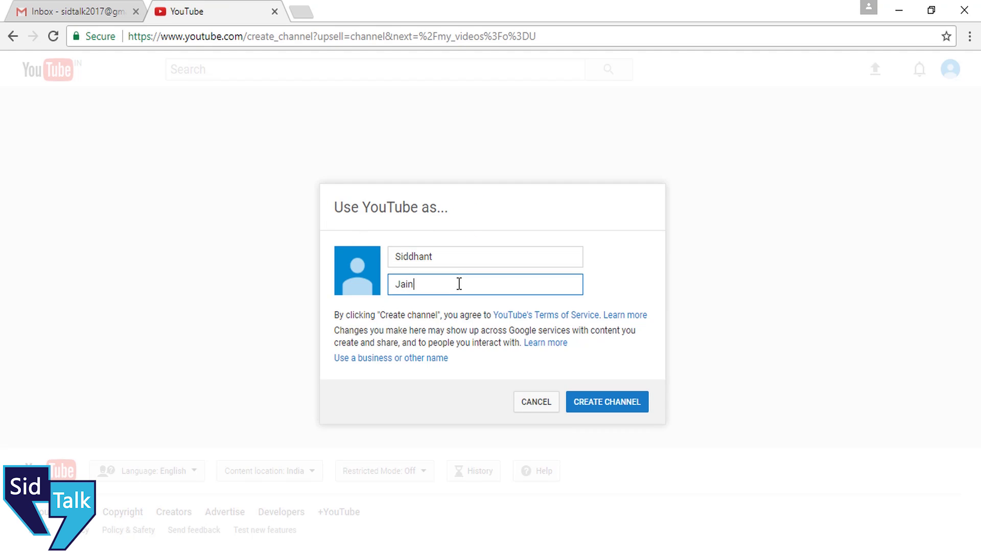
left_click(607, 401)
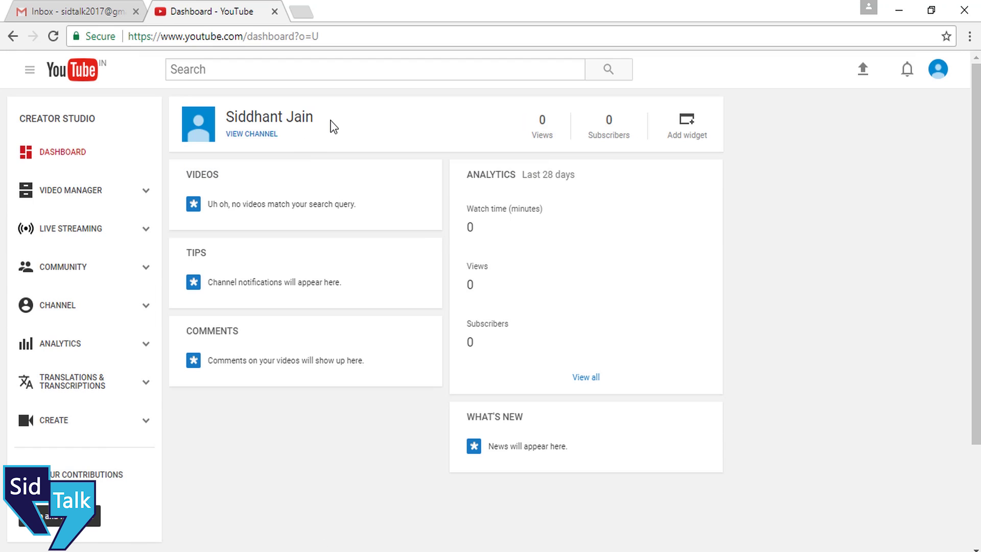
- Compare the dashboard's channel name with the Google account name, then go to Status and features
left_click_drag(333, 127, 224, 116)
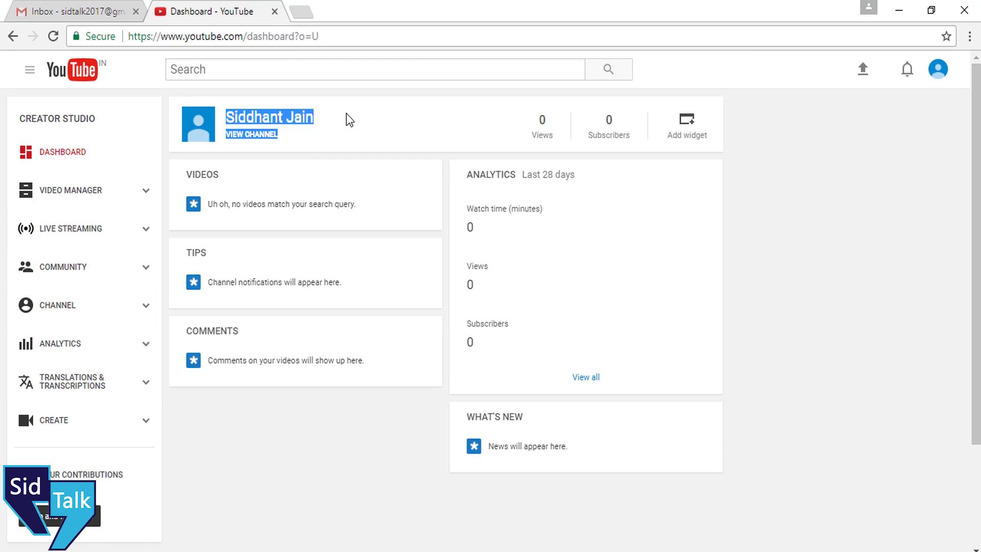
left_click_drag(349, 121, 229, 130)
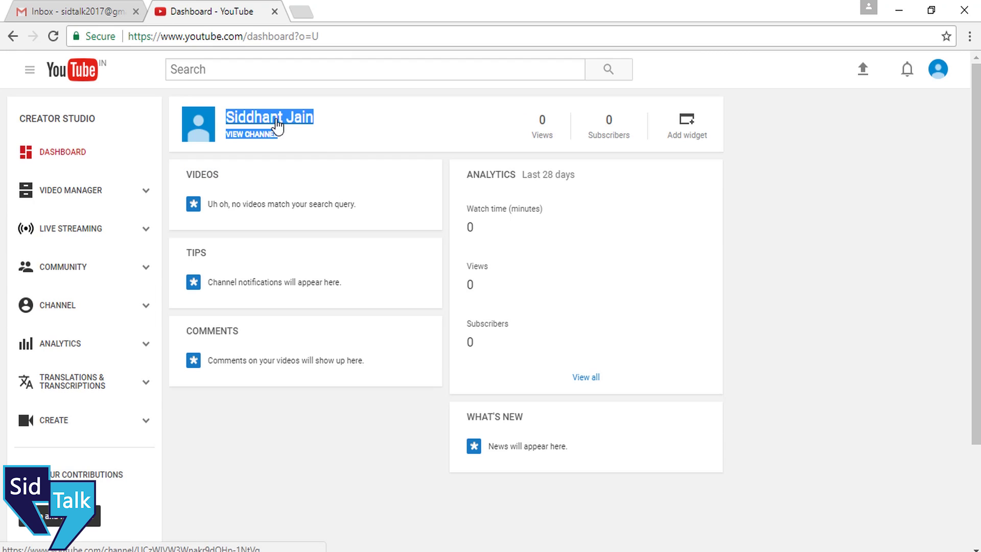
left_click(356, 125)
left_click_drag(356, 124, 214, 127)
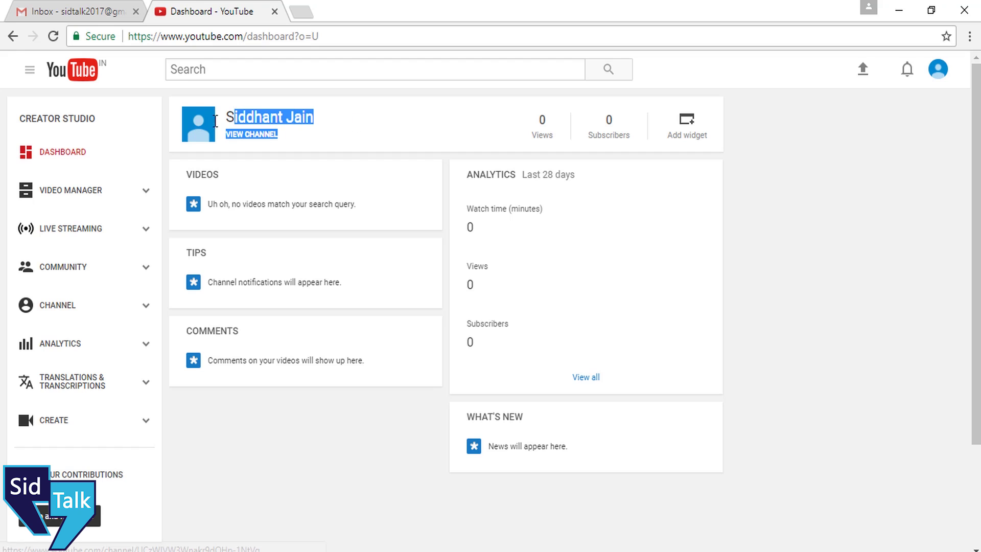
left_click(384, 125)
left_click(89, 7)
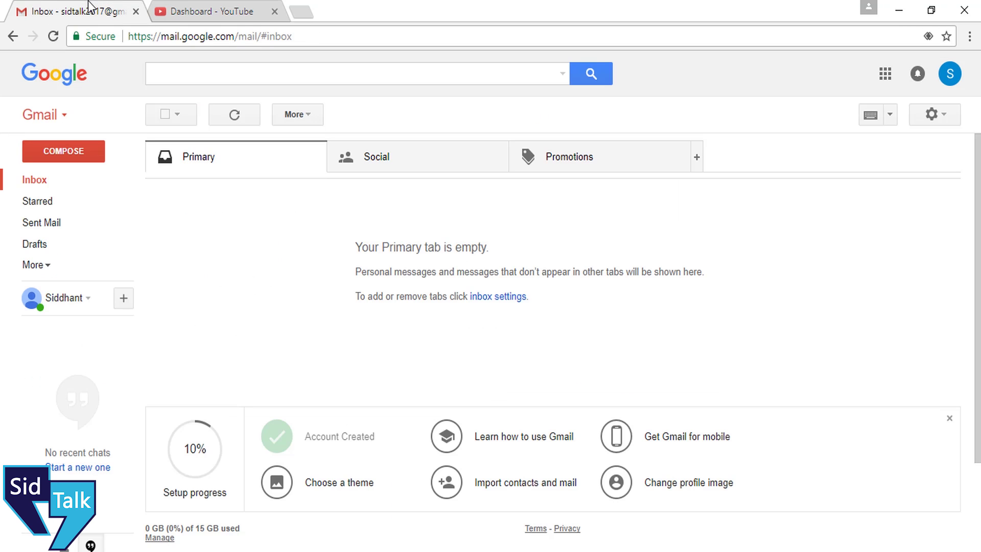
left_click(950, 73)
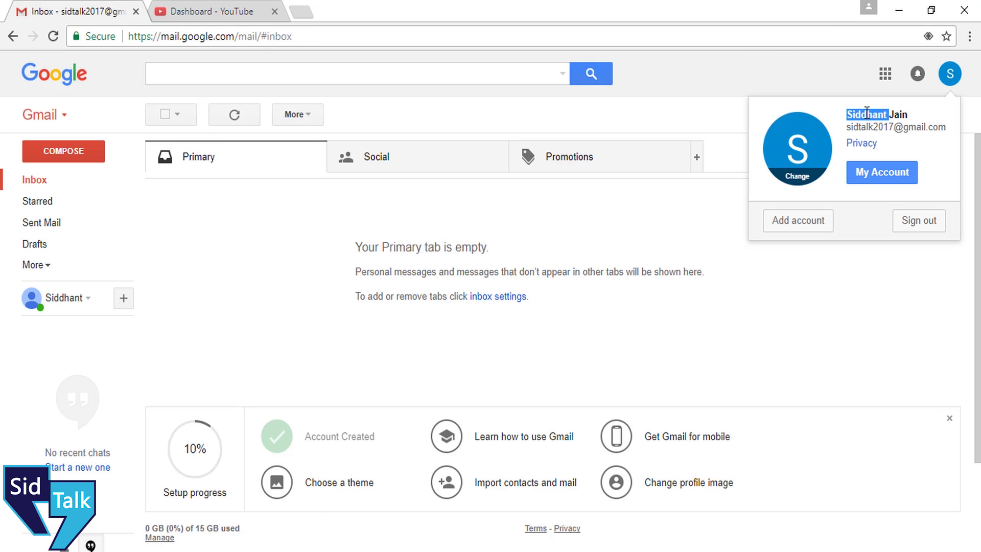
left_click_drag(866, 105, 905, 114)
left_click(269, 10)
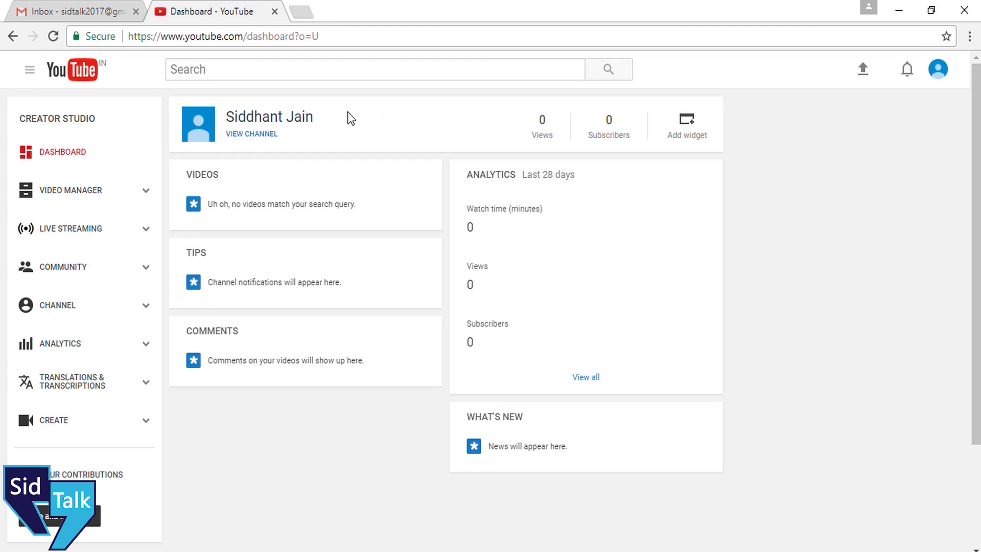
left_click_drag(346, 123, 219, 114)
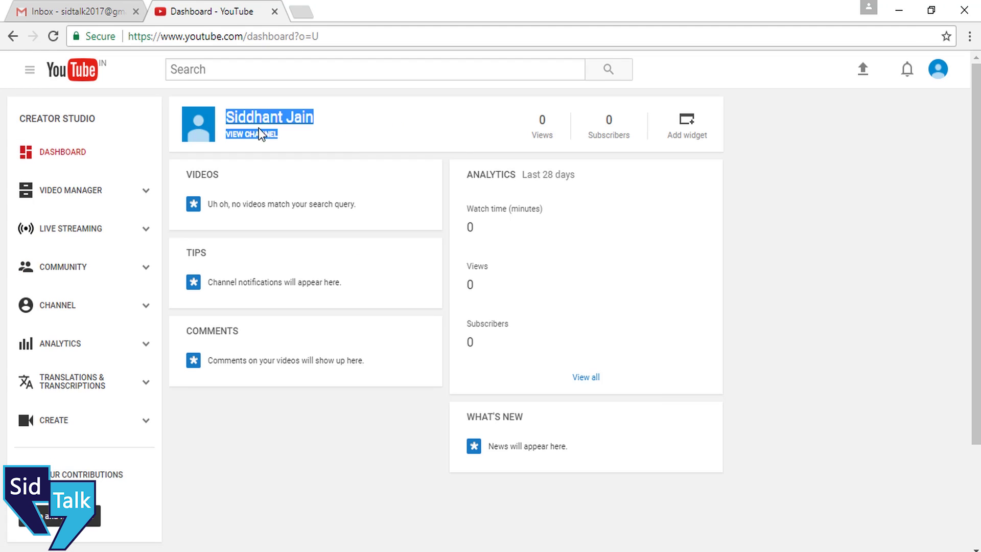
left_click(386, 128)
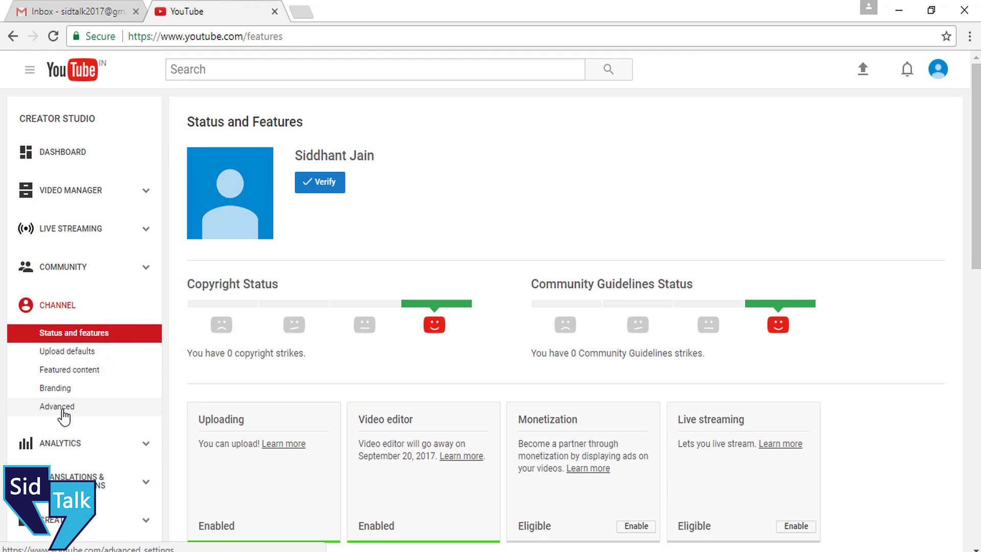
- In Advanced channel settings, choose to change the channel name and proceed to edit it via the Google account
left_click(62, 412)
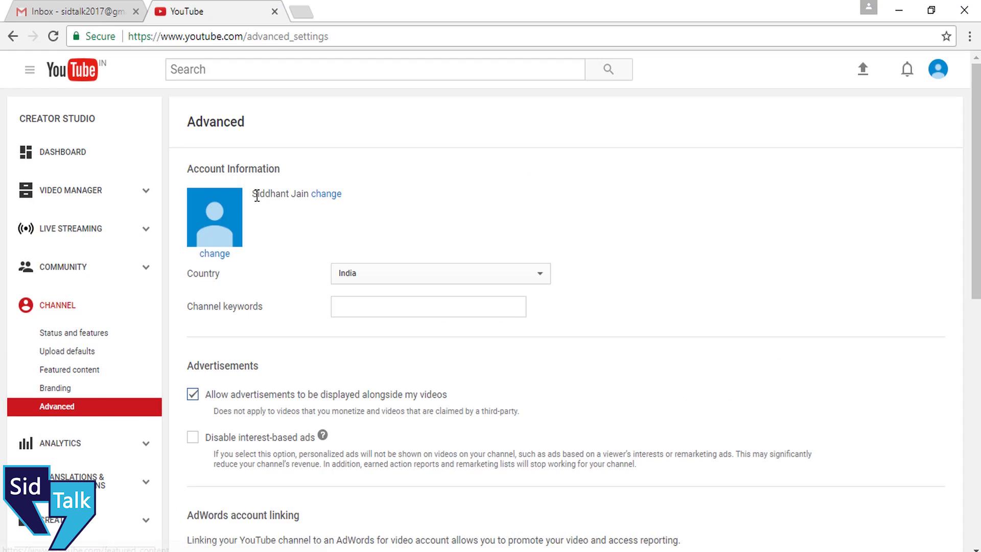
left_click_drag(254, 194, 309, 195)
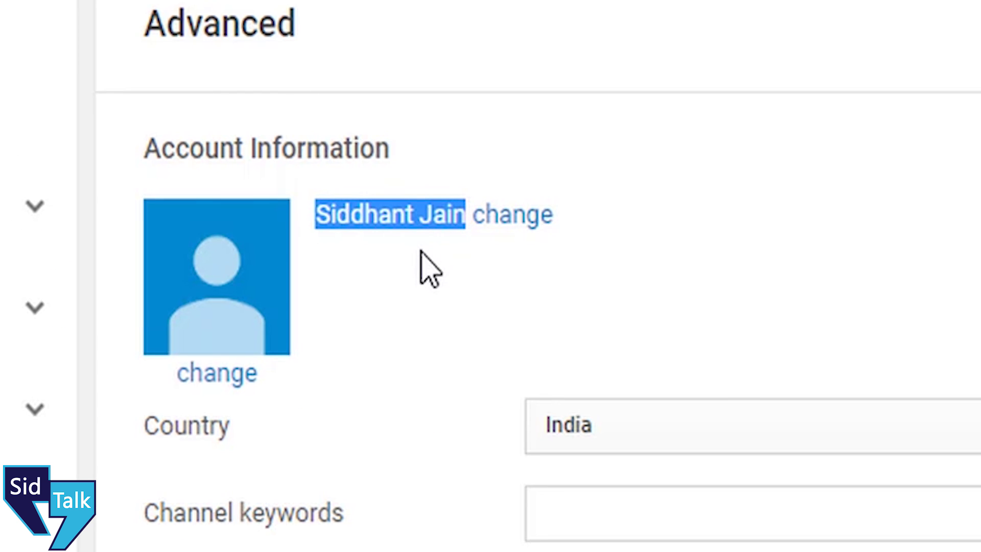
left_click(291, 207)
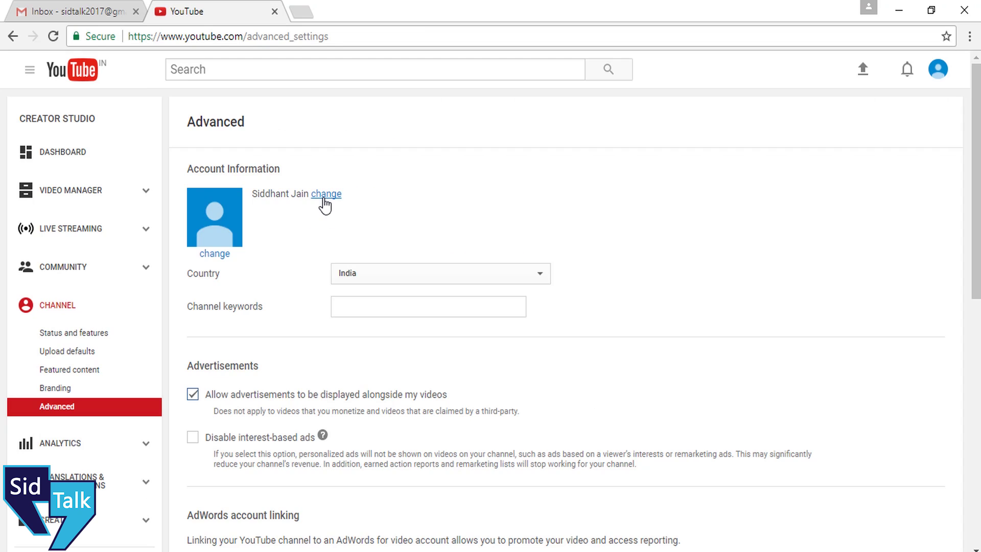
left_click(506, 224)
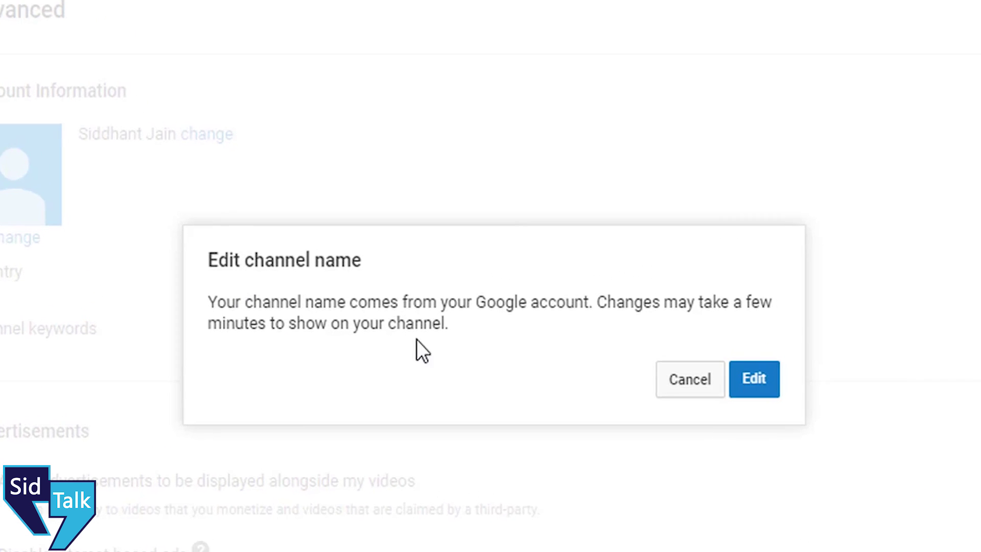
left_click_drag(469, 311, 635, 327)
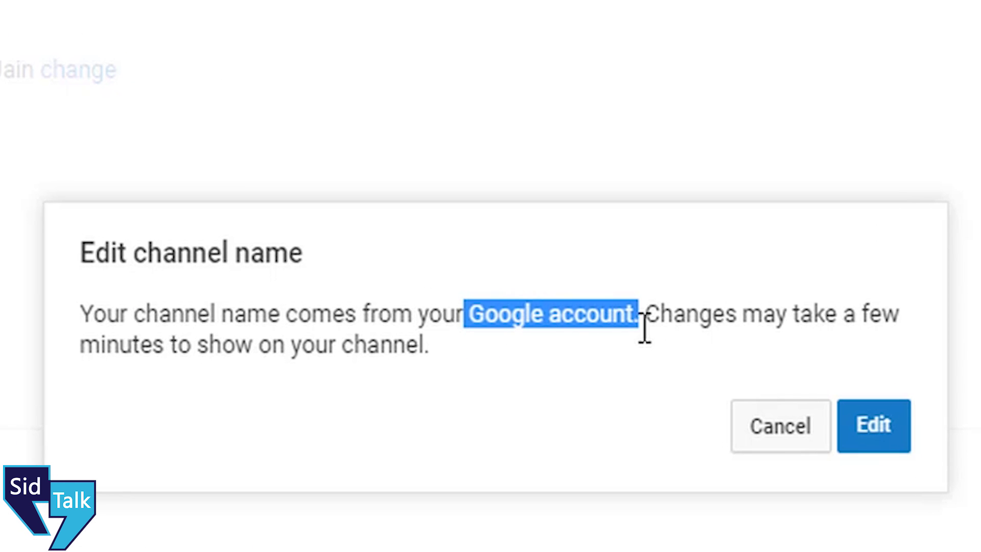
triple_click(285, 344)
left_click(441, 351)
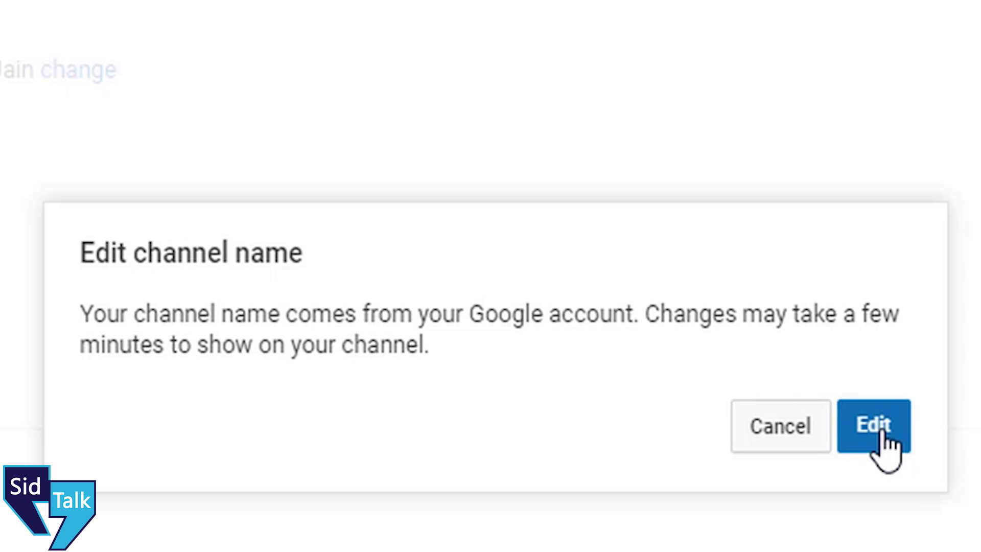
left_click(878, 429)
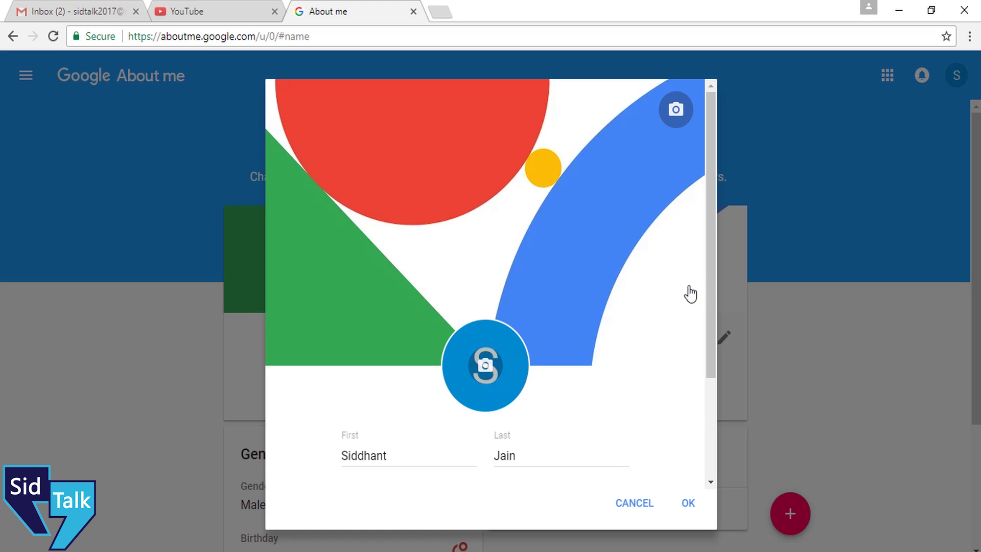
- Clear the existing first and last name in the profile name dialog
scroll(704, 317, "down", 1)
scroll(703, 336, "down", 2)
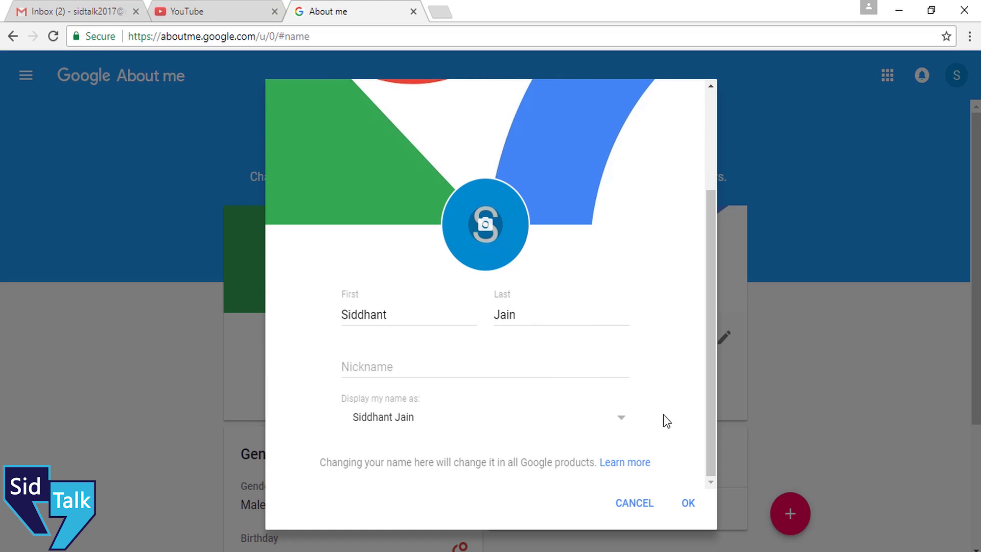
double_click(414, 317)
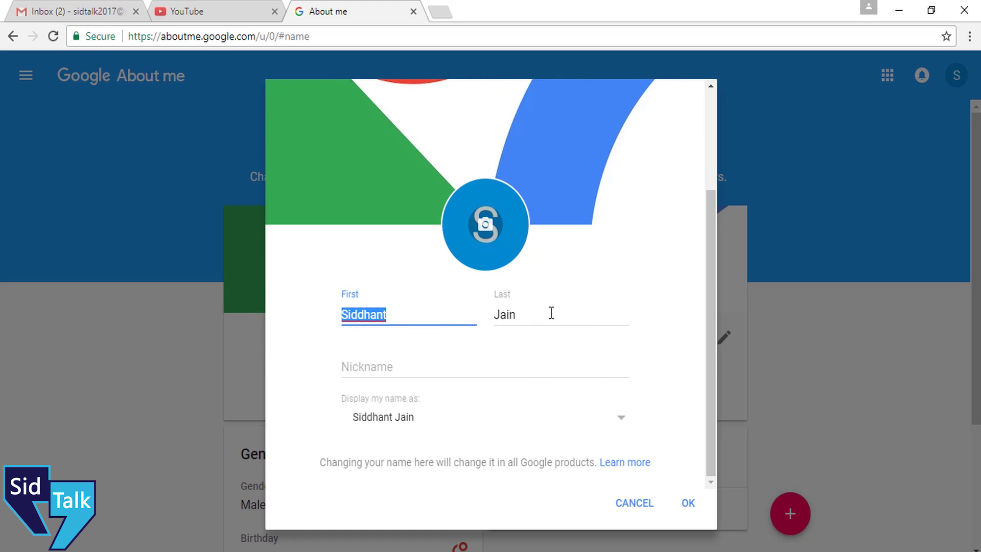
left_click(552, 312)
double_click(431, 308)
key("BackSpace")
double_click(552, 307)
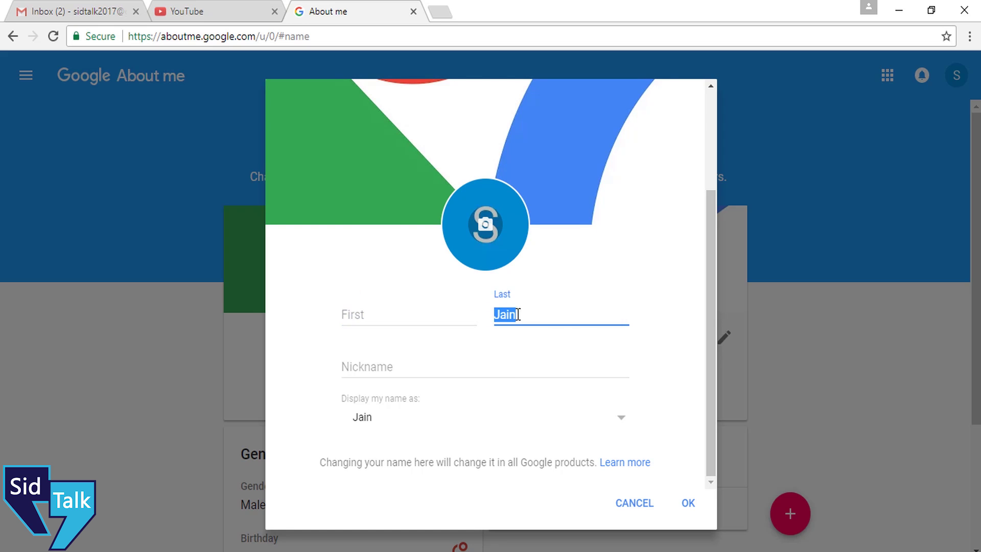
key("BackSpace")
left_click(394, 323)
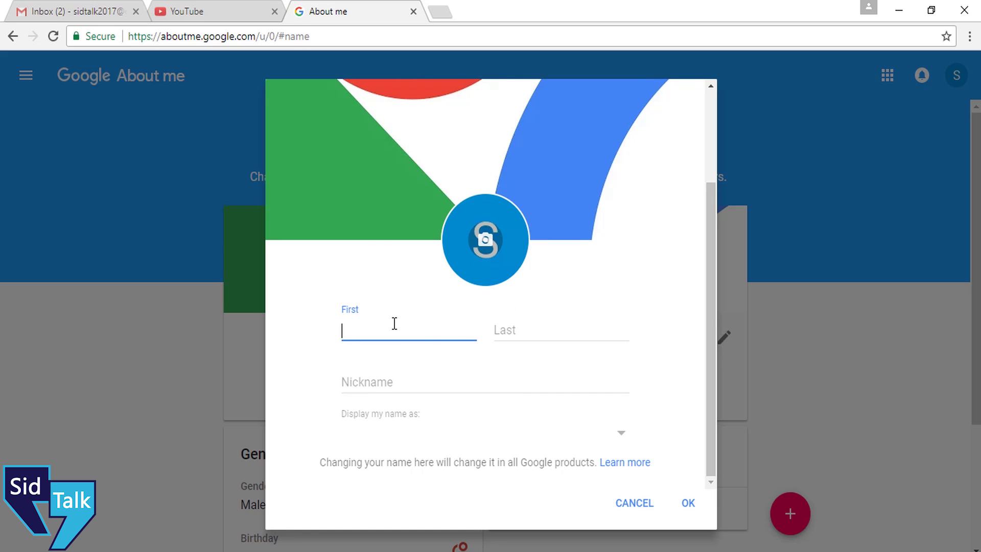
- Enter SidTech as the first name with the last name empty, and save
type("Sid")
key("Tab")
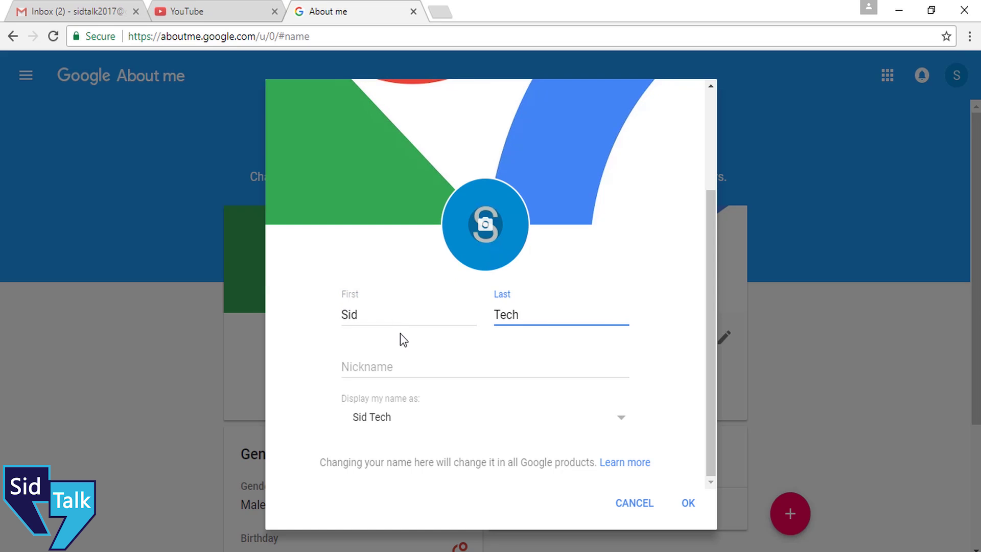
left_click(659, 388)
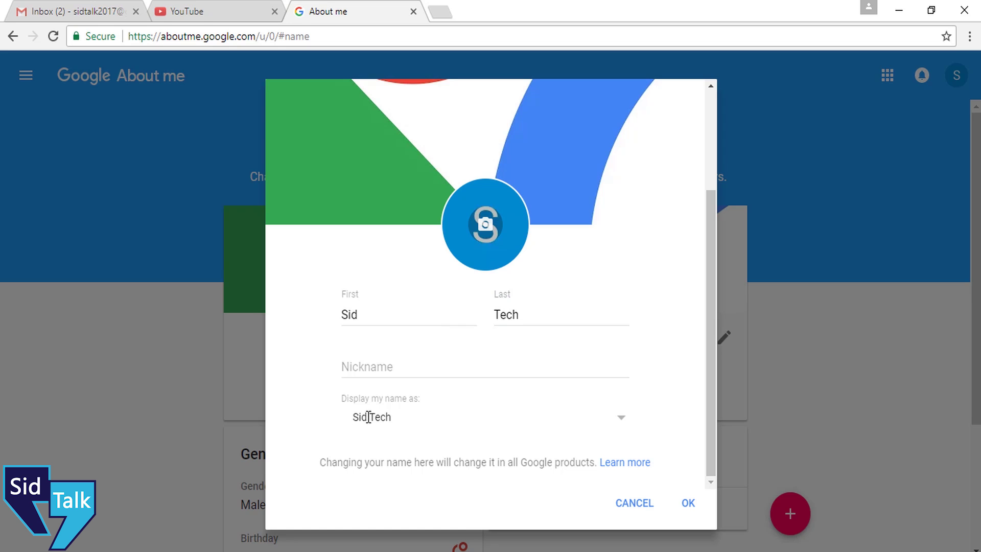
double_click(539, 321)
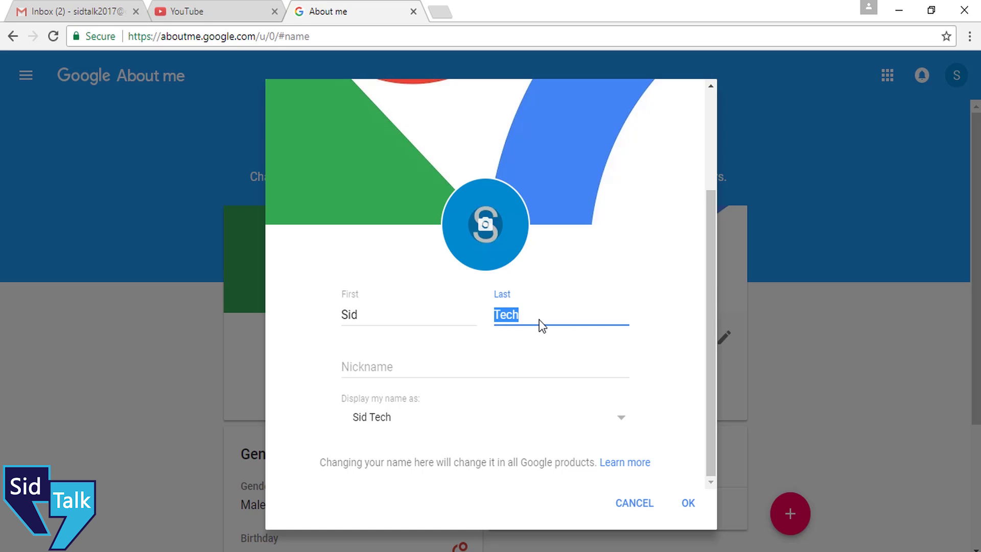
key("BackSpace")
left_click(398, 314)
type("T")
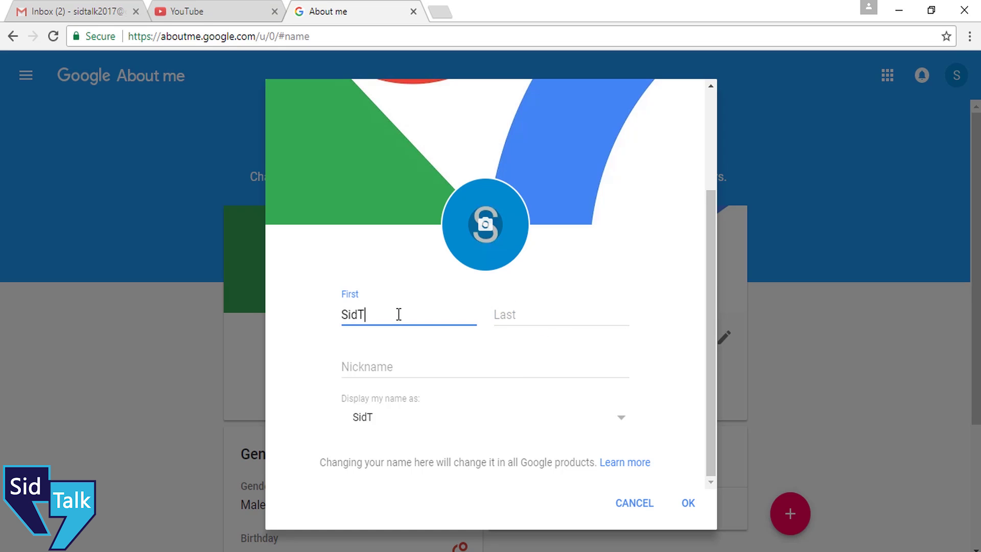
type("ech")
left_click_drag(412, 308, 326, 308)
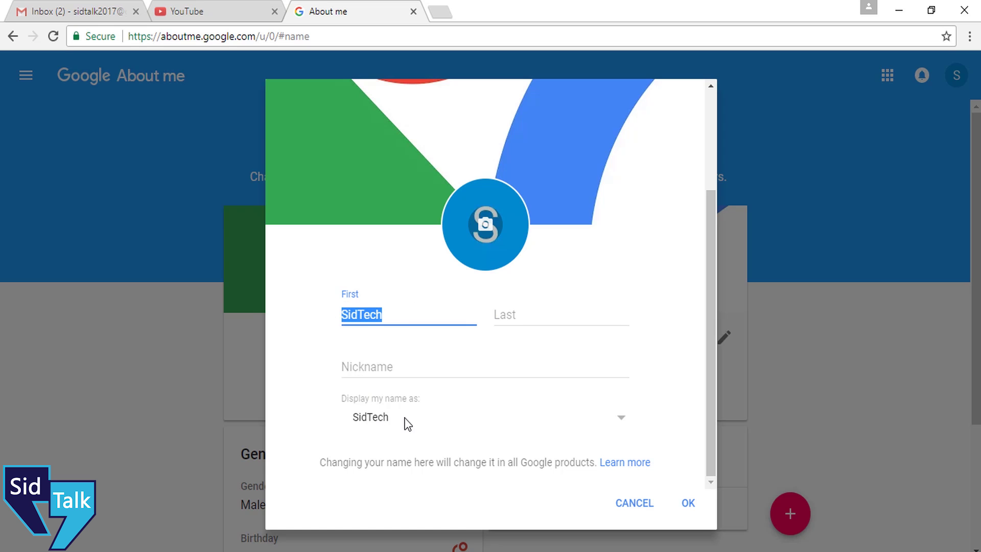
left_click(688, 502)
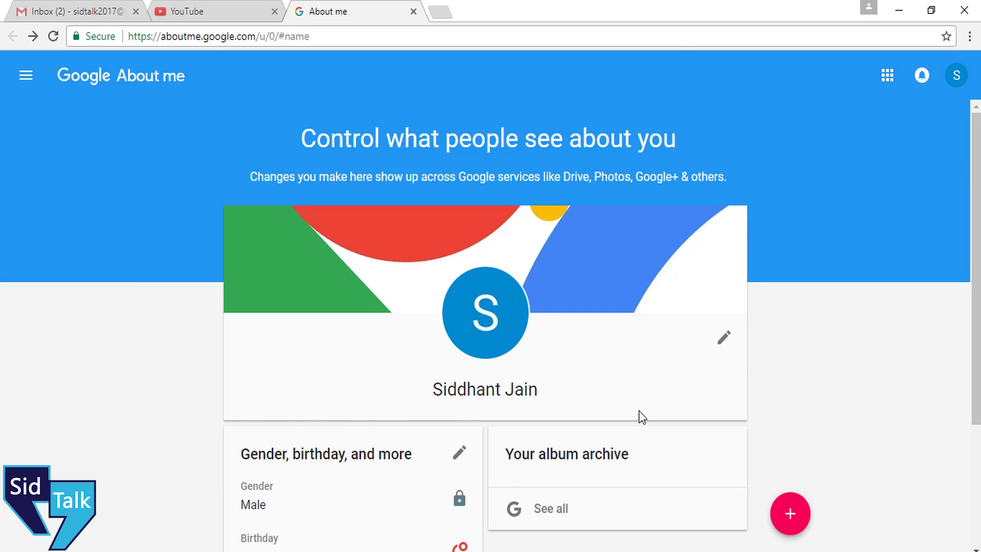
- Reload the About me page to confirm the new name and close the name dialog
left_click_drag(975, 205, 975, 235)
left_click(53, 35)
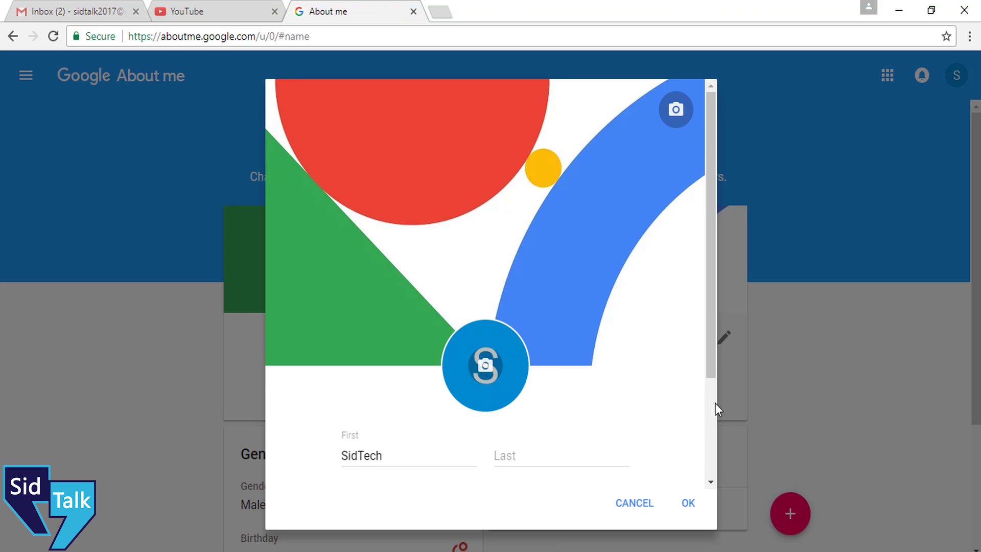
left_click_drag(707, 348, 709, 447)
left_click(635, 504)
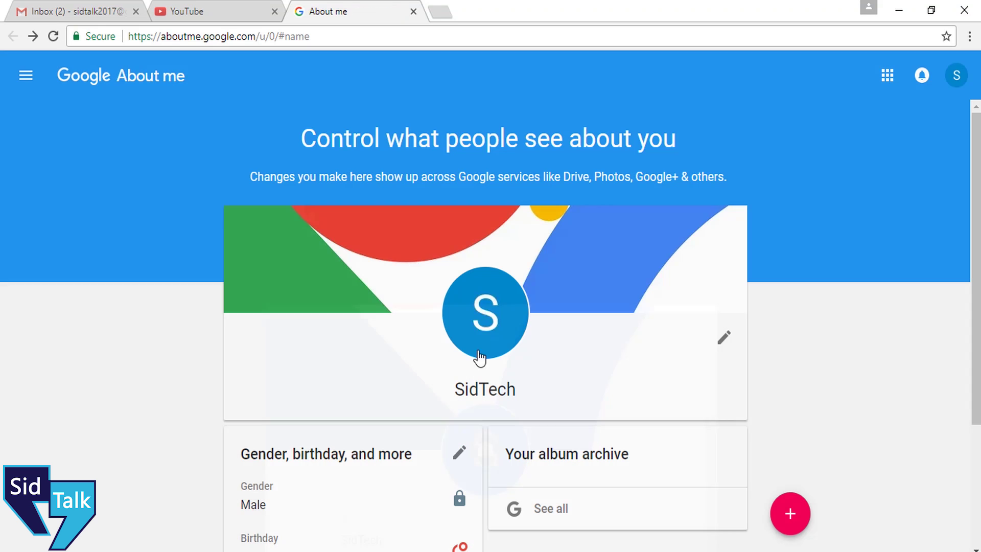
- Reload Advanced settings and open the dashboard showing SidTech, then close the About me tab
left_click(174, 11)
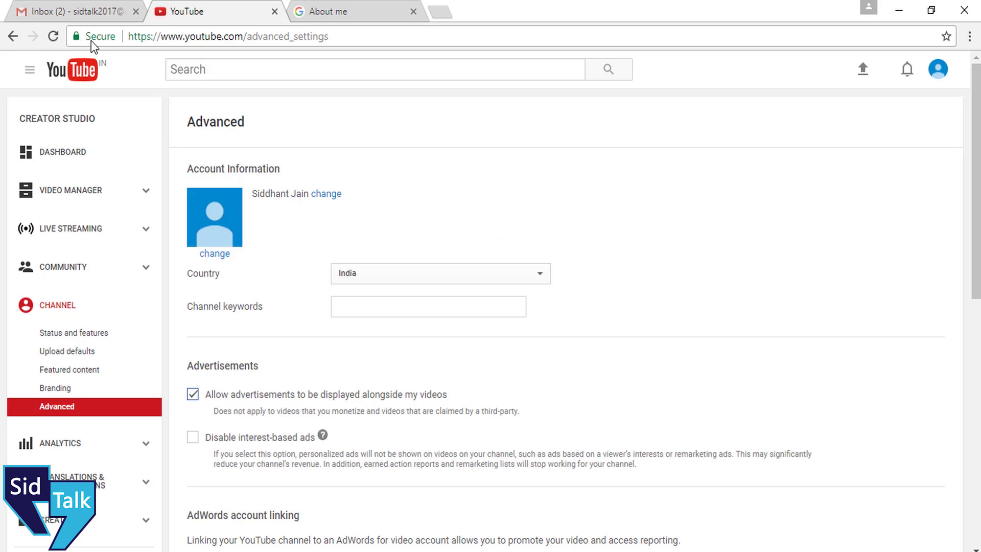
left_click(48, 40)
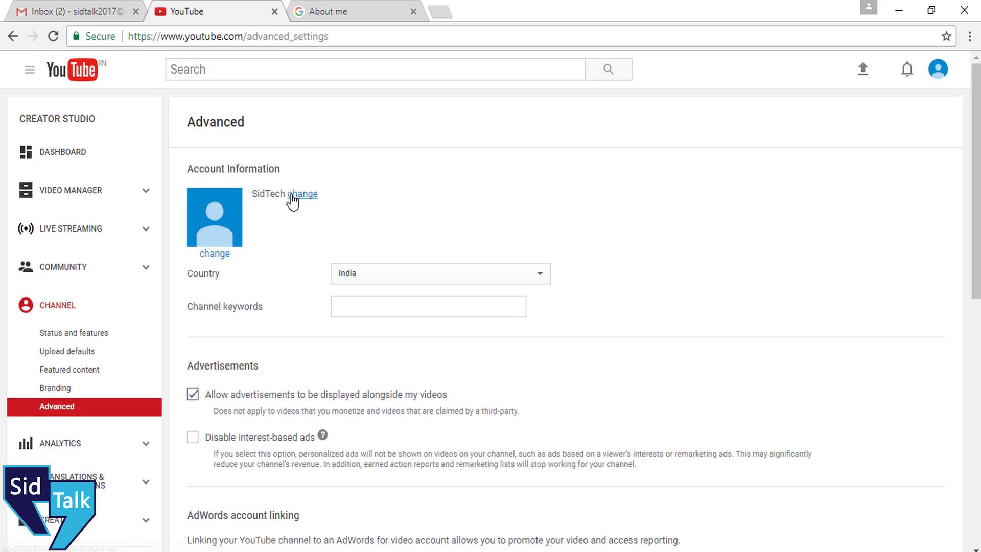
double_click(268, 195)
left_click(100, 161)
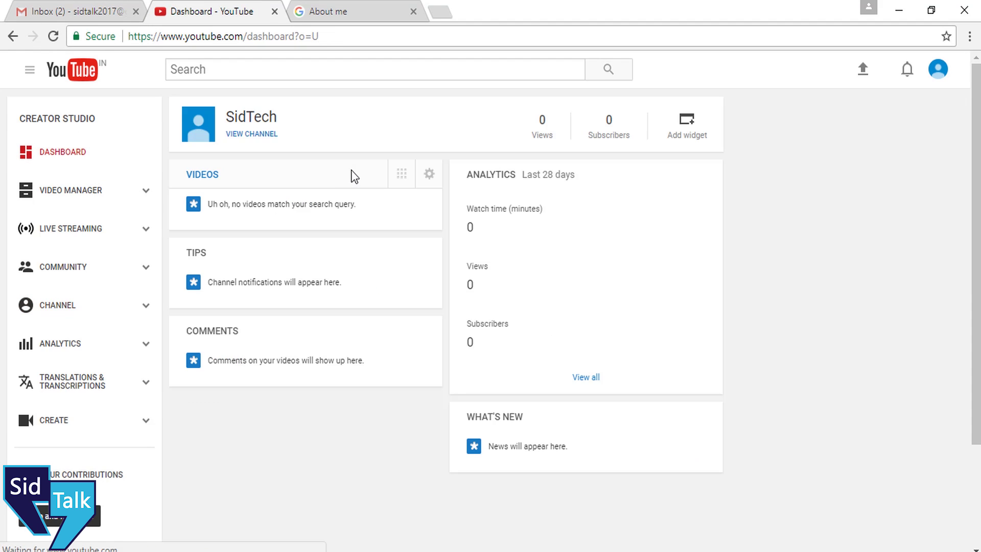
triple_click(282, 117)
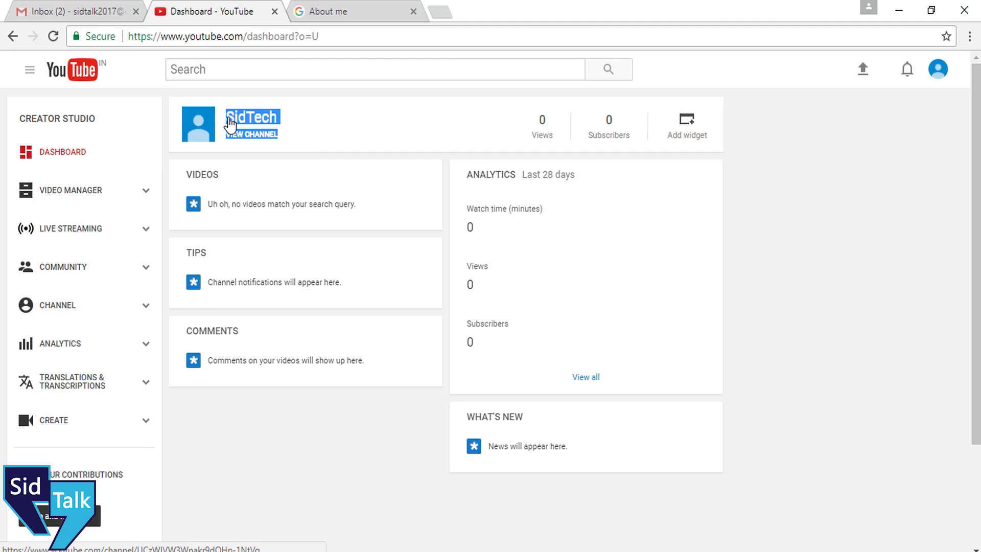
left_click(320, 135)
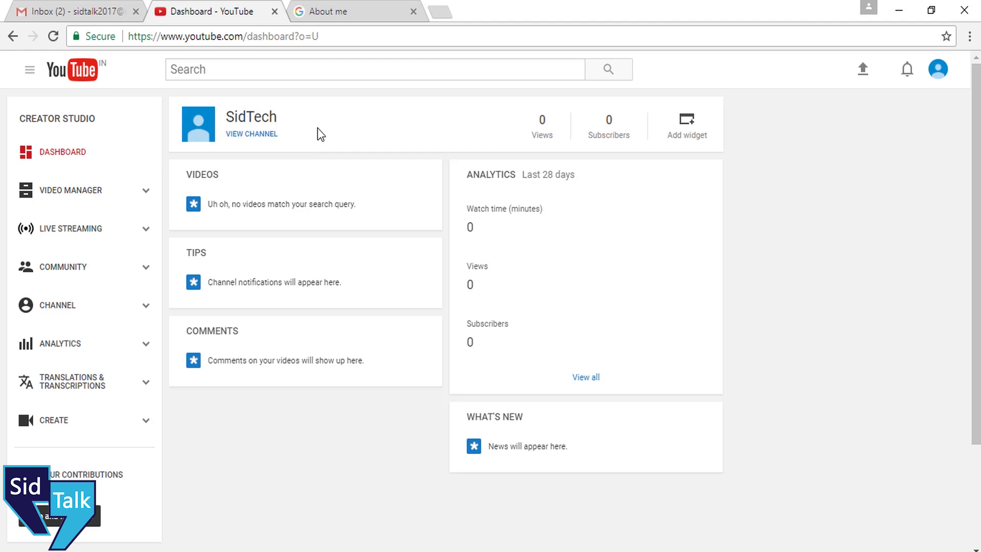
middle_click(364, 9)
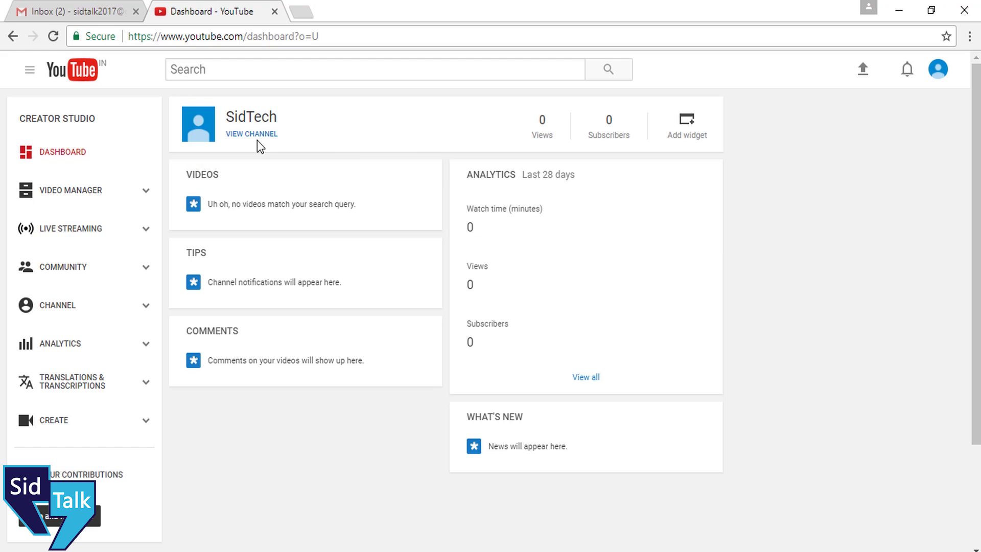
left_click_drag(528, 126, 659, 114)
left_click(498, 128)
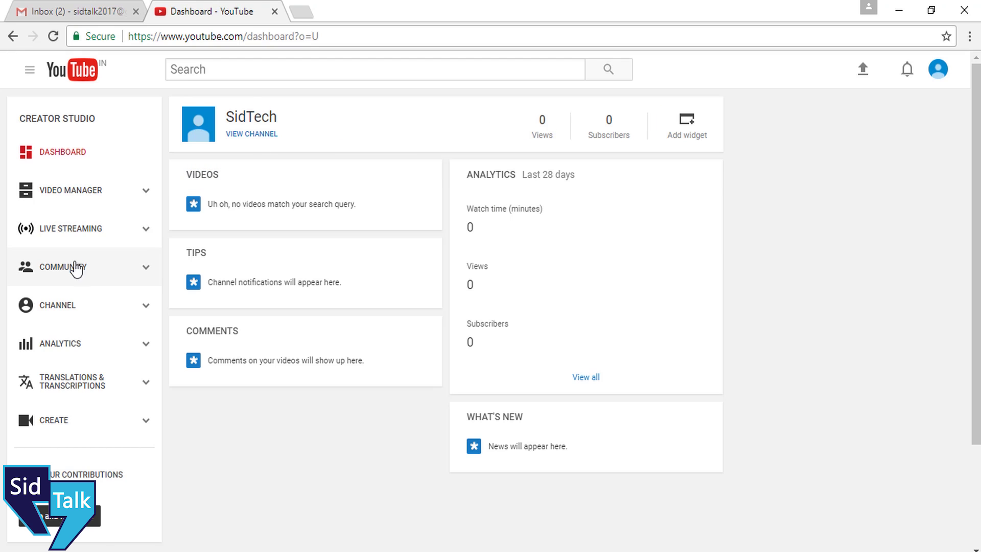
- Review the 0 copyright and Community Guidelines strikes, then switch to the Community Guidelines help tab
left_click(59, 308)
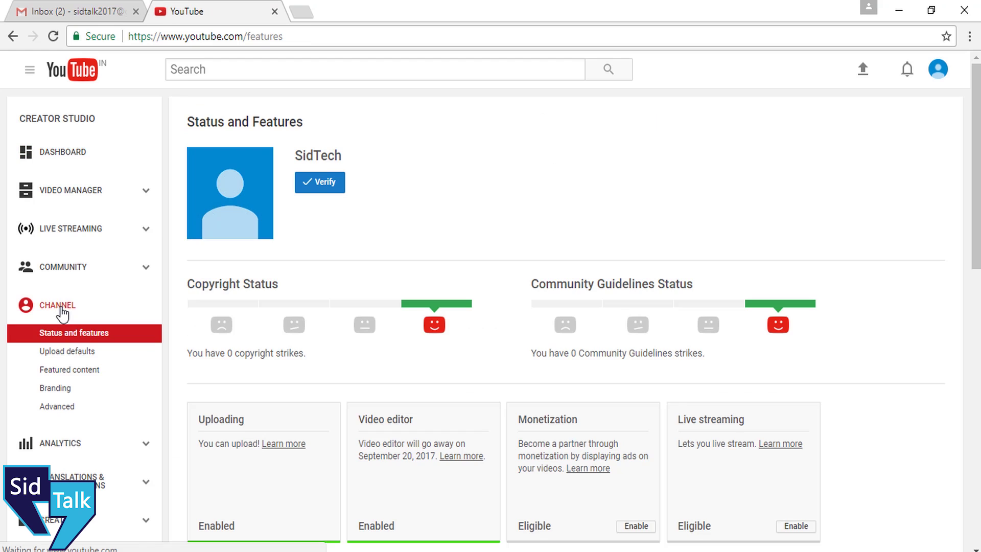
mouse_move(976, 171)
left_mouse_down()
mouse_move(976, 200)
mouse_move(976, 185)
left_mouse_up()
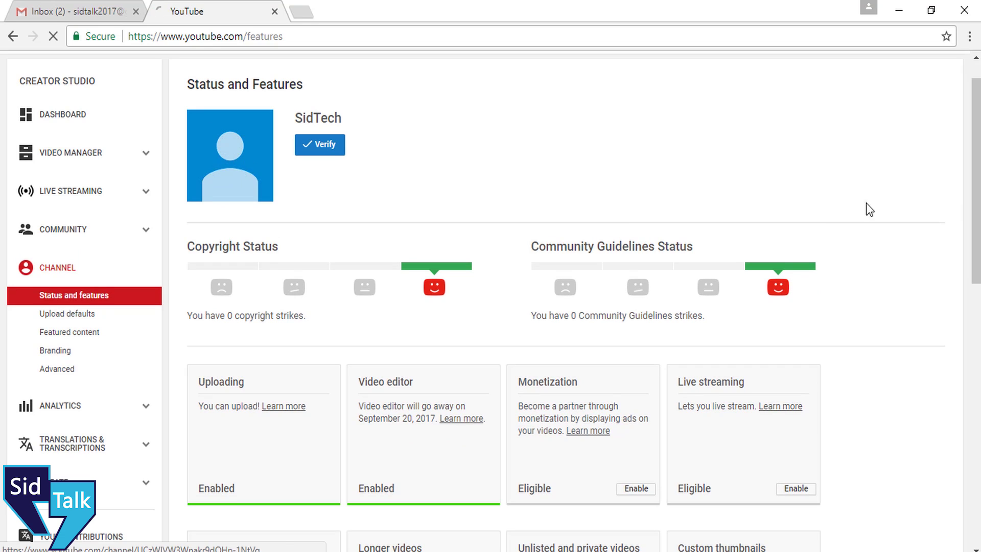
left_click_drag(188, 246, 296, 243)
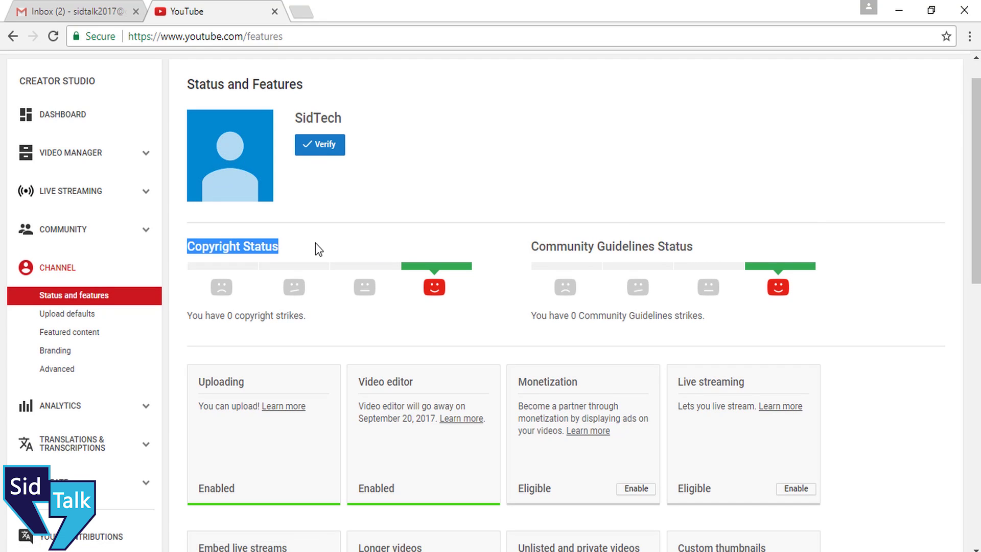
left_click(318, 244)
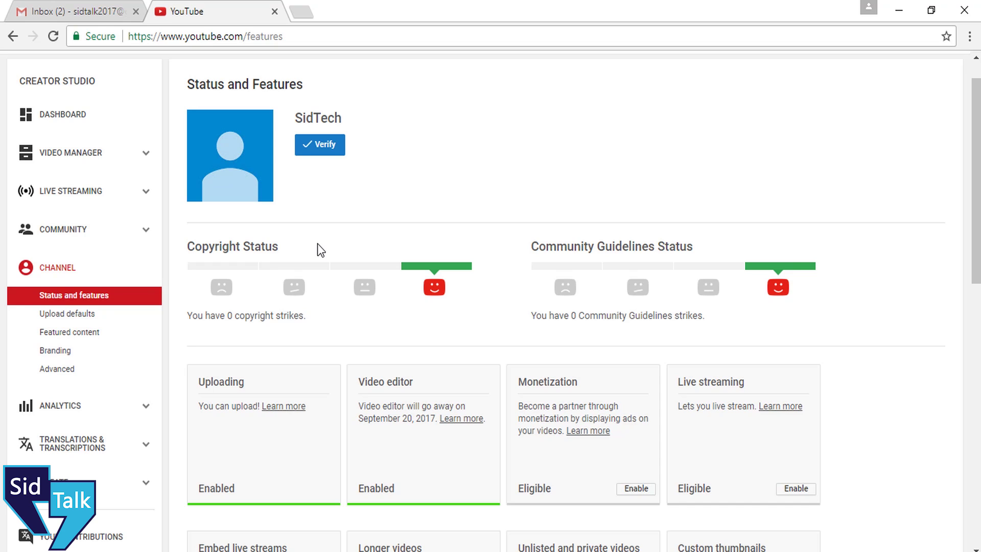
left_click_drag(188, 247, 285, 246)
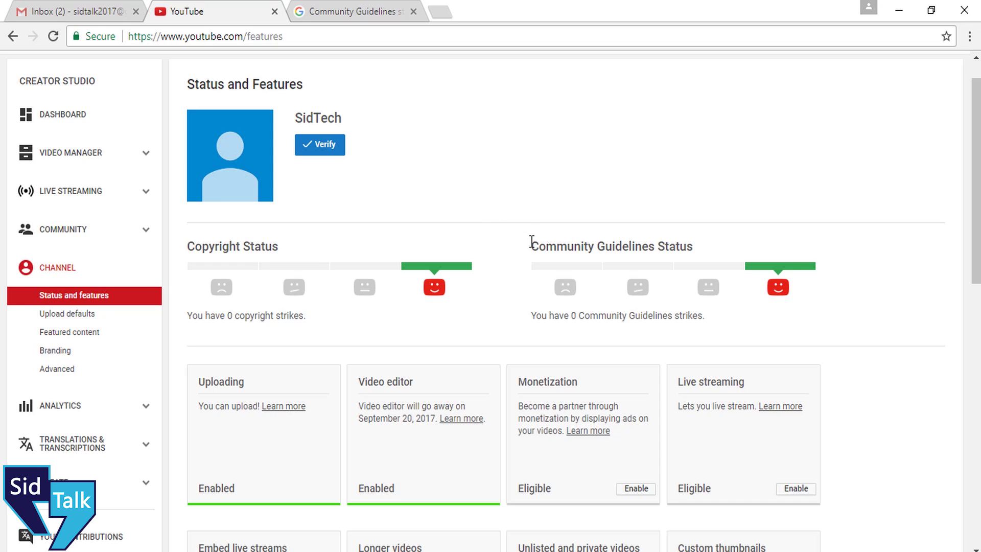
left_click_drag(532, 241, 701, 239)
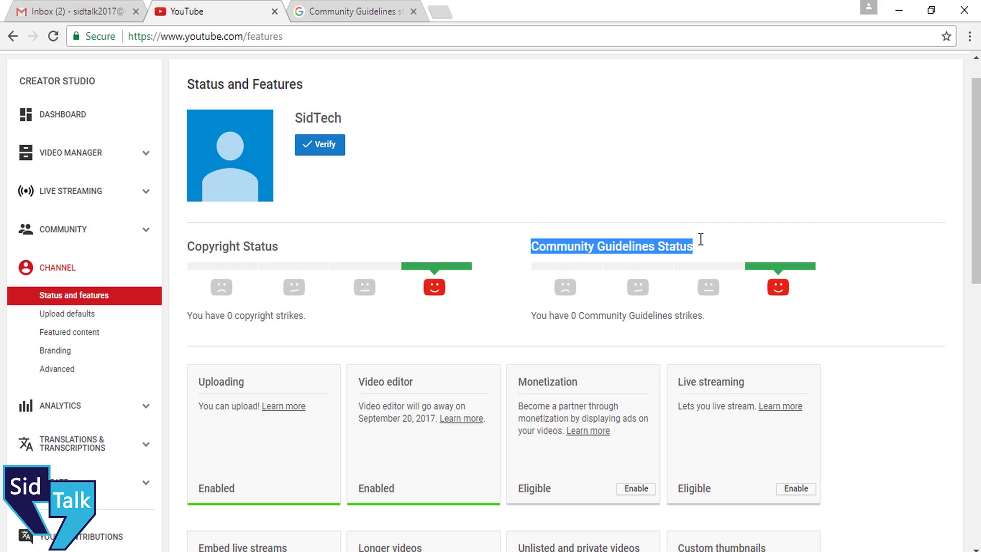
triple_click(569, 322)
left_click(587, 317)
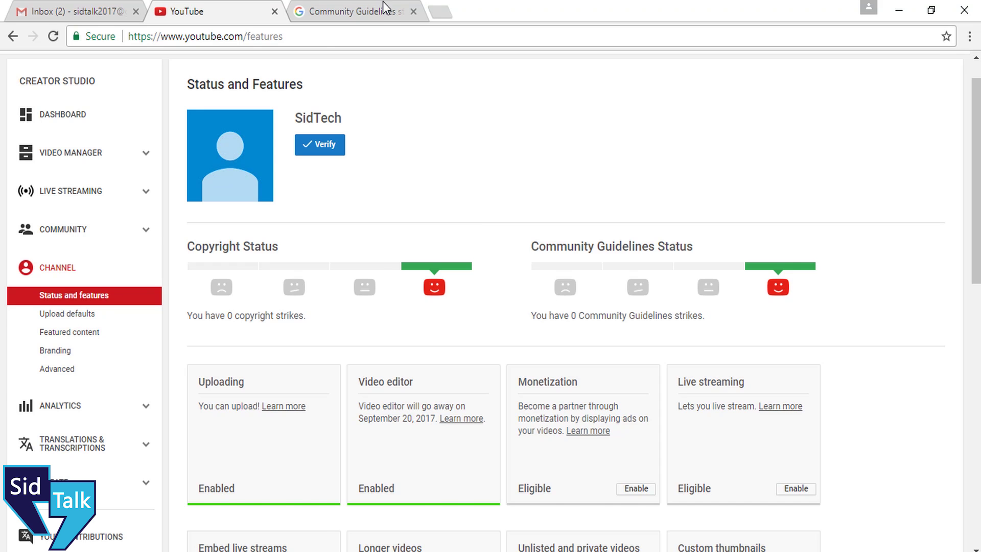
left_click(382, 2)
- Skim the strike basics article, marking violent, hateful, spam and misleading, then return to Status and Features
left_click_drag(976, 153, 978, 162)
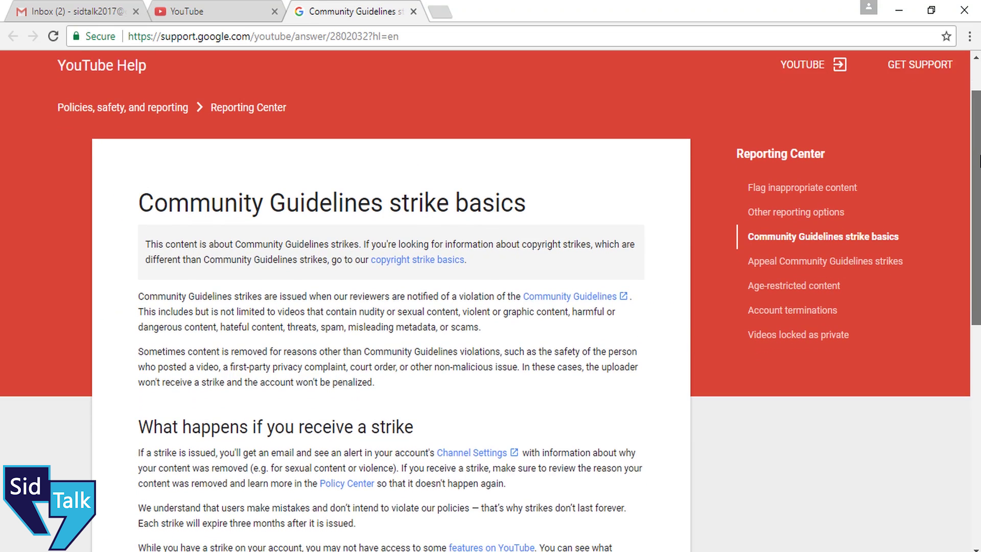
scroll(979, 162, "down", 2)
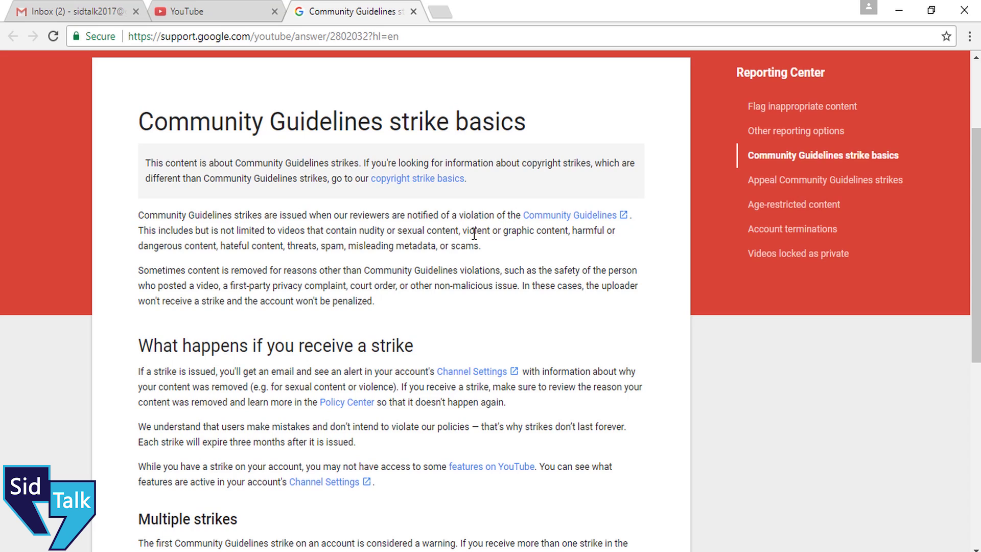
left_click_drag(463, 233, 493, 234)
left_click_drag(175, 241, 252, 244)
left_click_drag(321, 246, 344, 246)
double_click(370, 246)
left_click(205, 7)
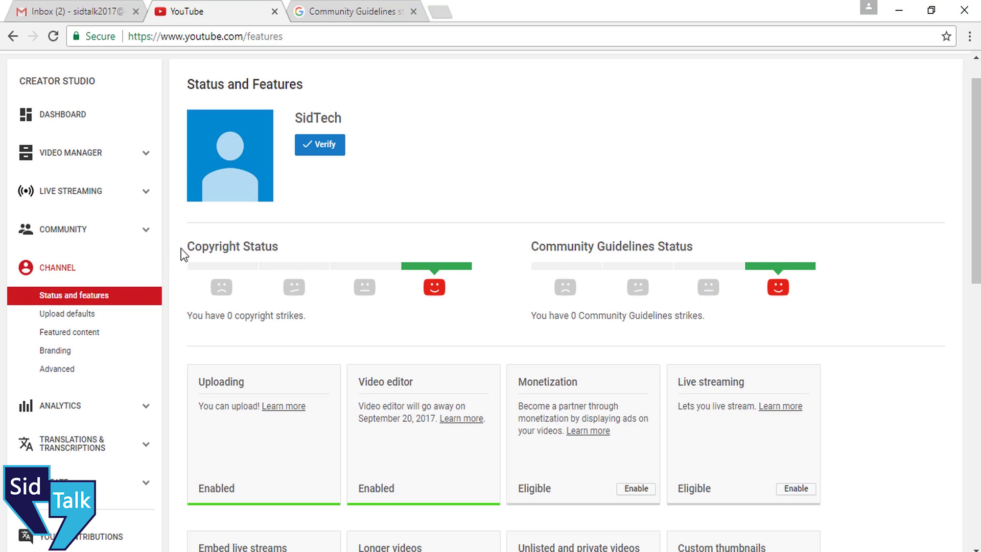
left_click_drag(179, 252, 309, 243)
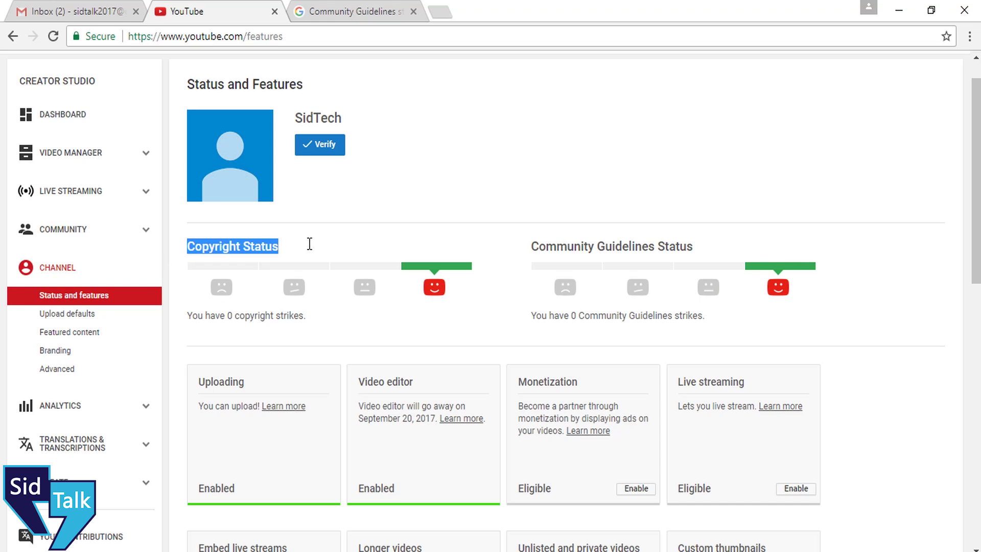
triple_click(266, 244)
left_click_drag(527, 247, 715, 242)
triple_click(610, 249)
triple_click(202, 248)
left_click(311, 247)
triple_click(578, 247)
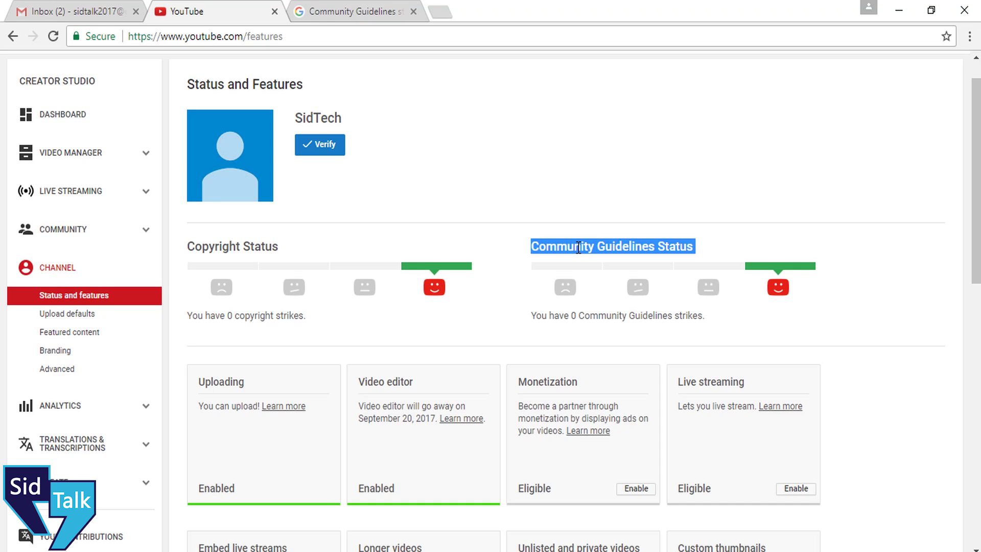
left_click(578, 249)
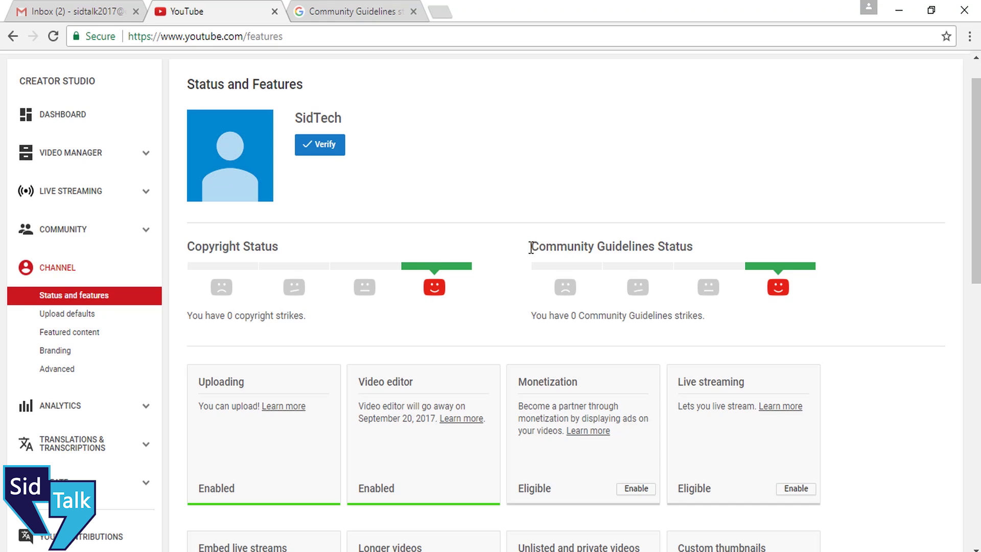
left_click_drag(529, 247, 706, 244)
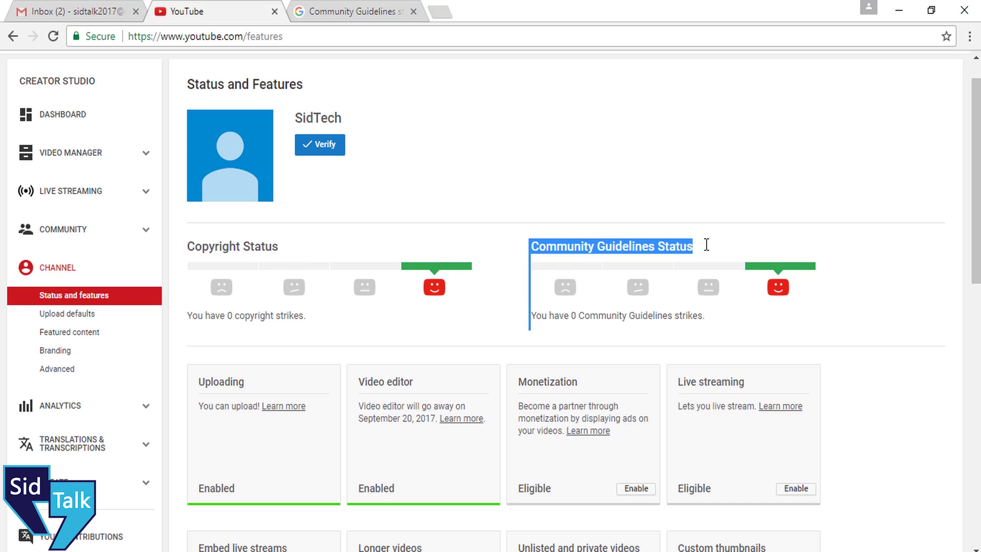
scroll(706, 244, "up", 1)
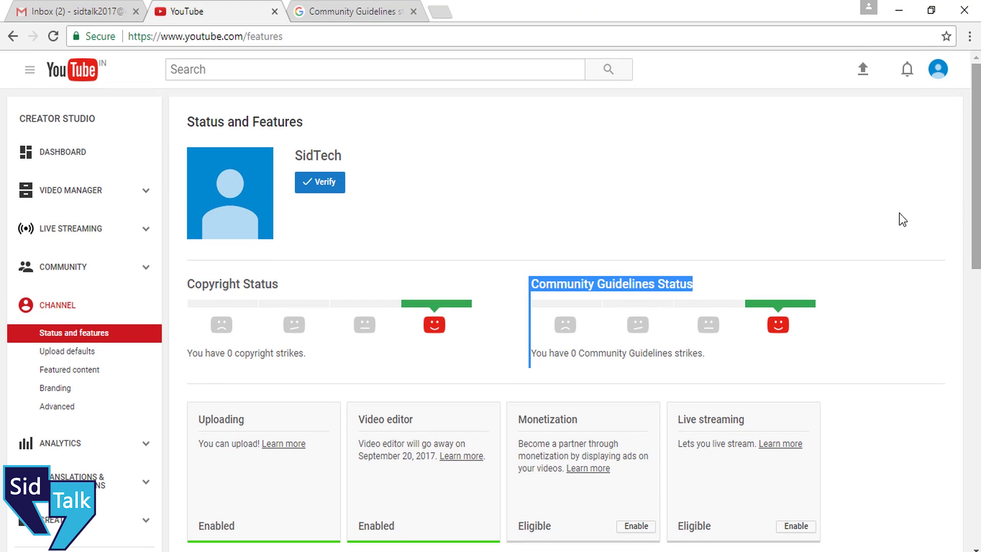
left_click(618, 284)
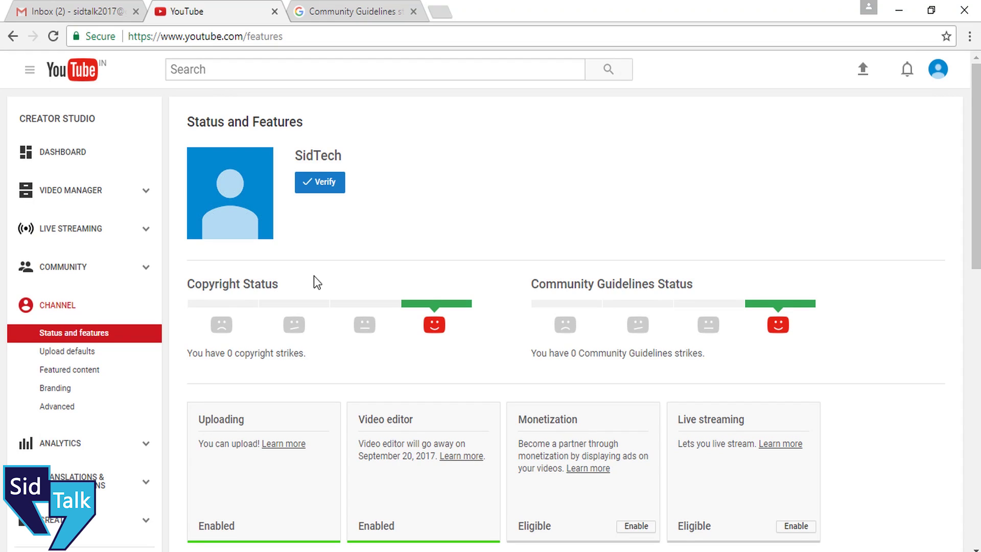
left_click_drag(186, 284, 705, 290)
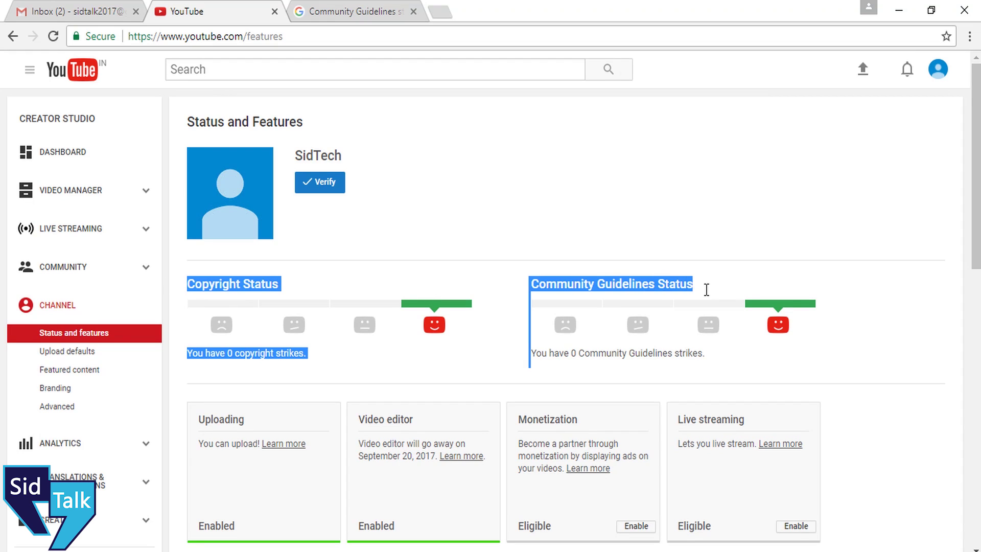
left_click(601, 279)
scroll(600, 280, "down", 5)
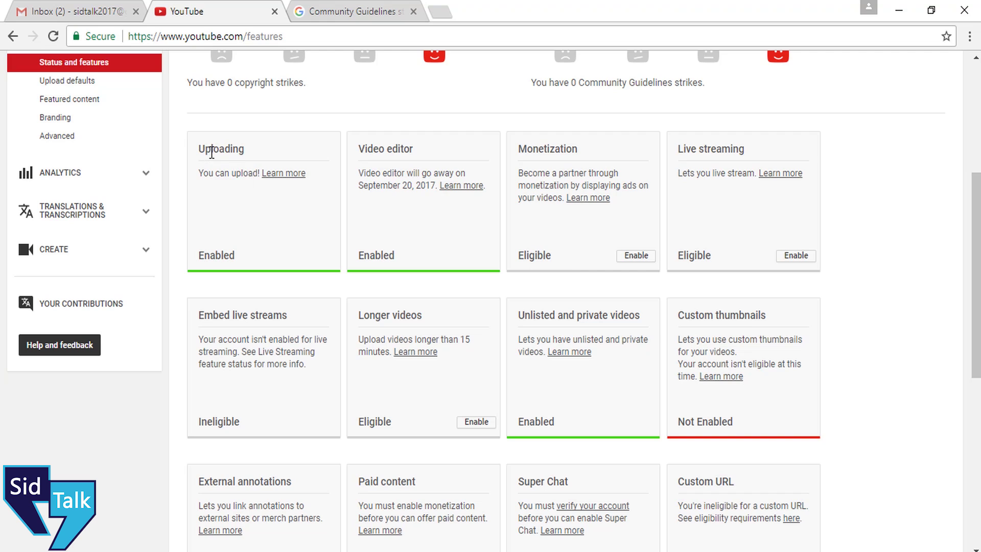
- Review the Uploading and Video editor feature cards, noting the editor's September 20, 2017 shutdown date
left_click_drag(199, 149, 252, 152)
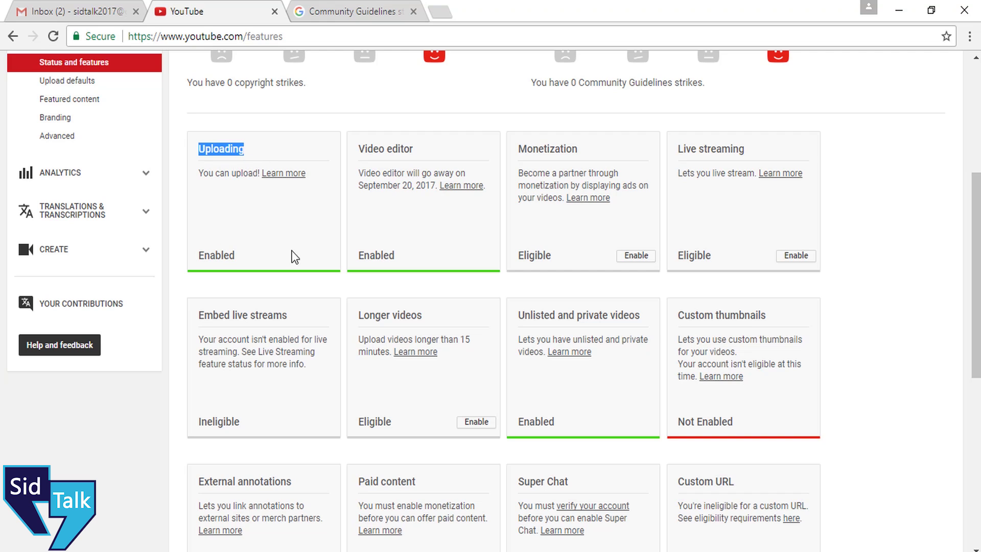
left_click_drag(359, 148, 434, 148)
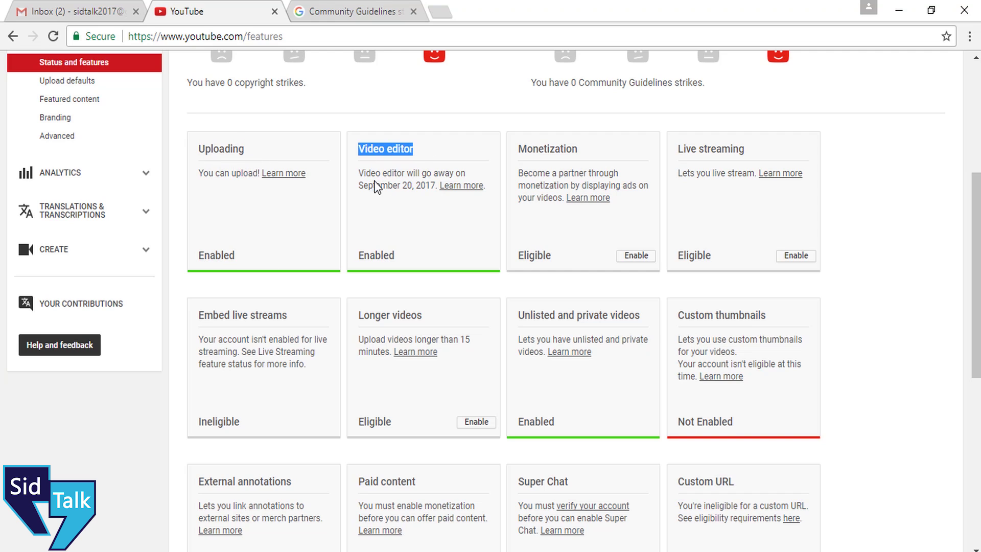
triple_click(392, 185)
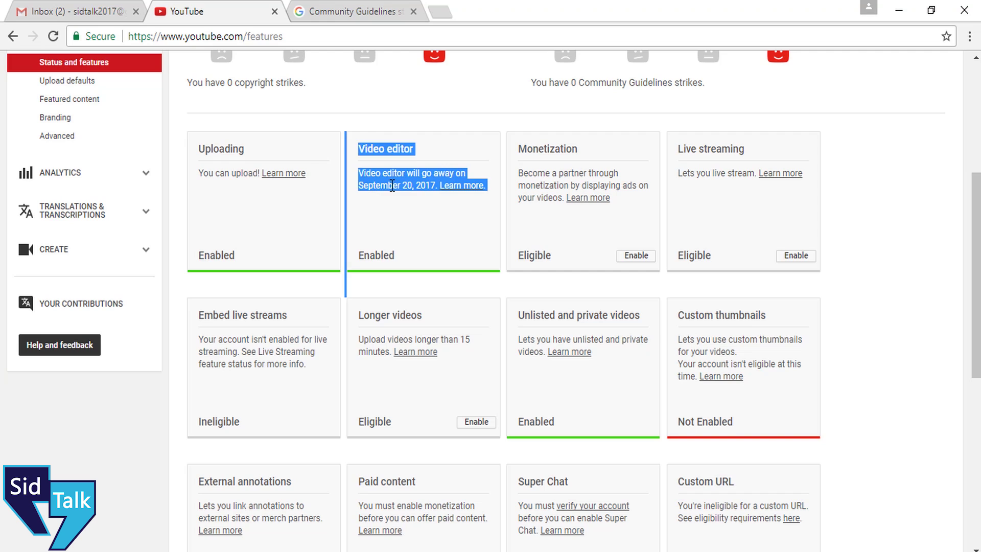
left_click(389, 199)
left_click_drag(360, 186, 436, 185)
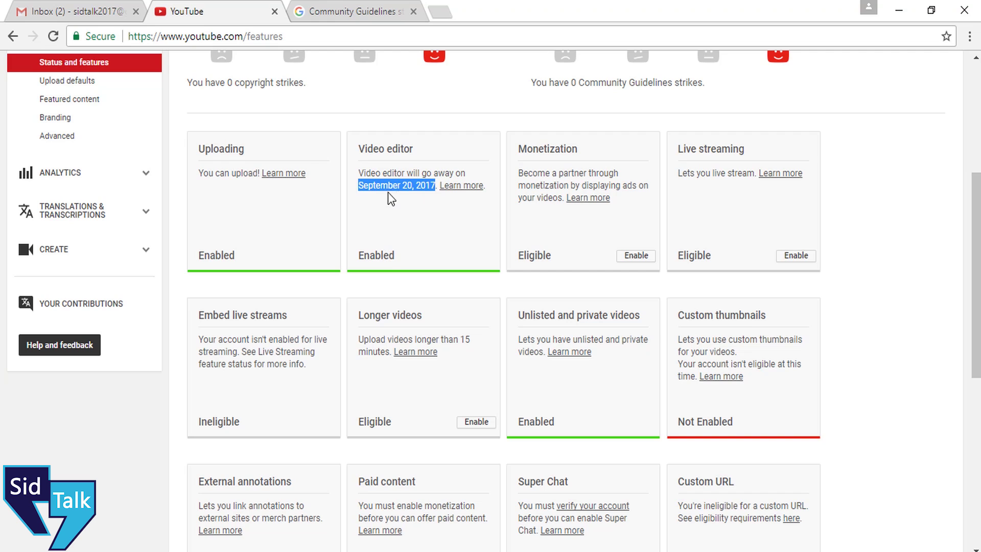
left_click_drag(360, 185, 434, 188)
- Confirm the Monetization card shows Eligible and enable monetization for the channel
left_click(555, 173)
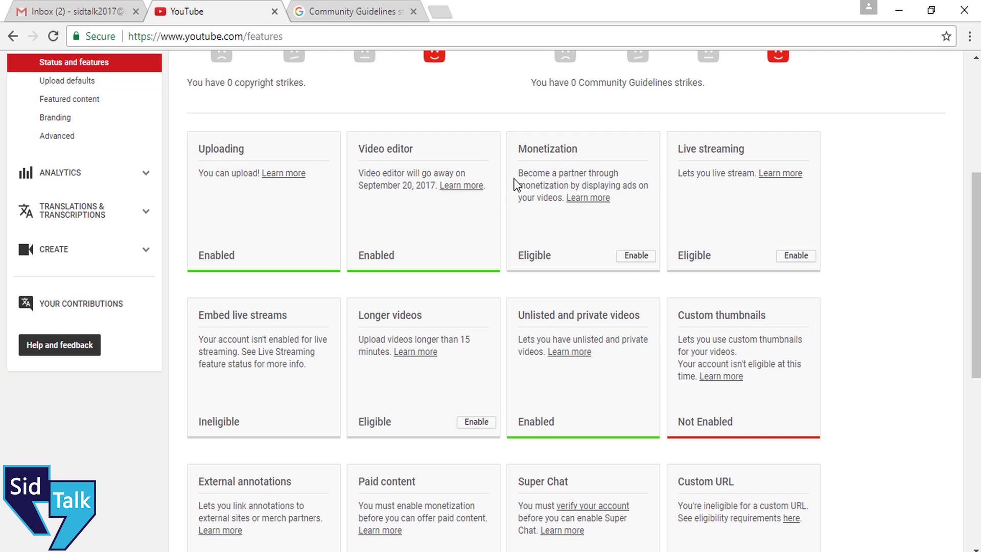
left_click_drag(519, 257, 552, 252)
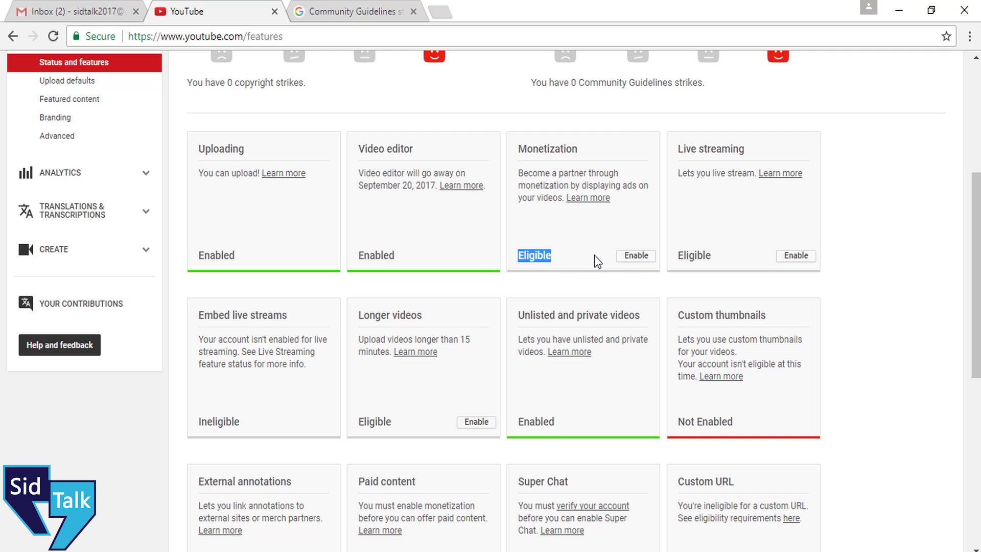
left_click(624, 261)
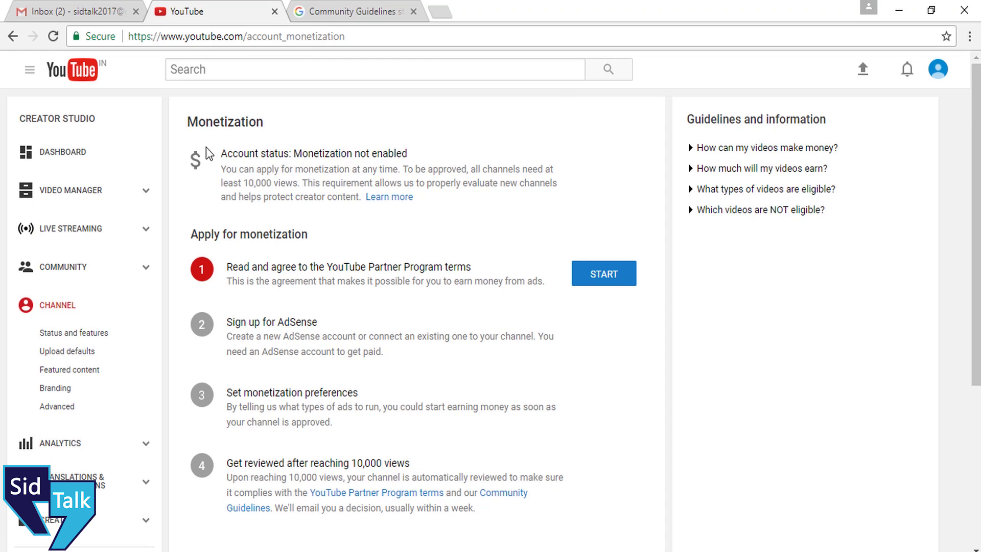
- Note the Monetization not enabled status and open the channel dashboard in a new tab
double_click(219, 122)
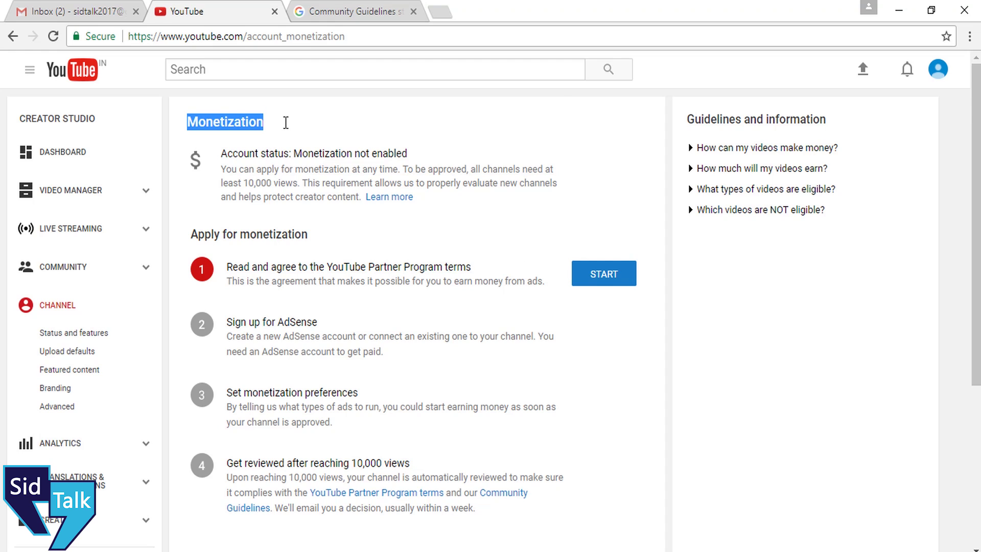
left_click(286, 127)
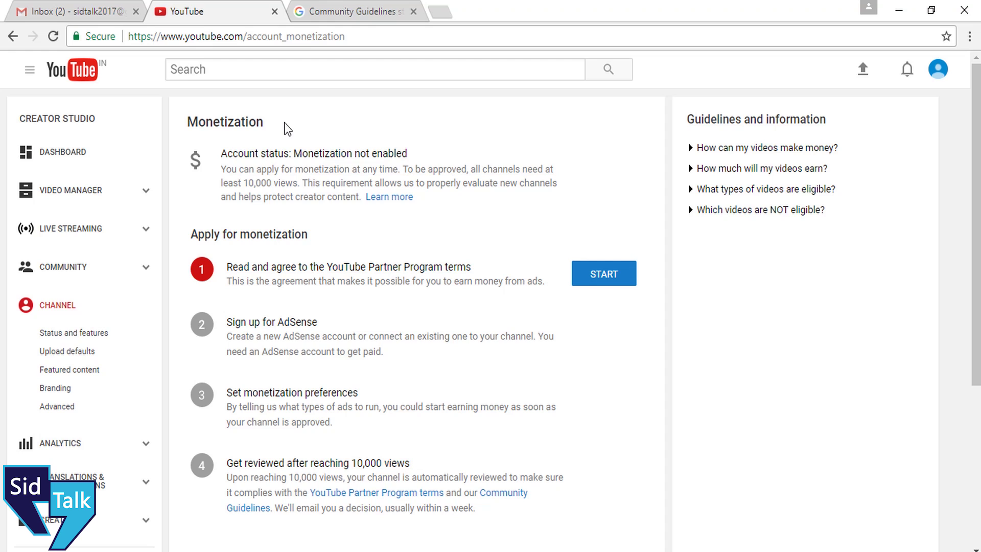
left_click_drag(282, 153, 321, 153)
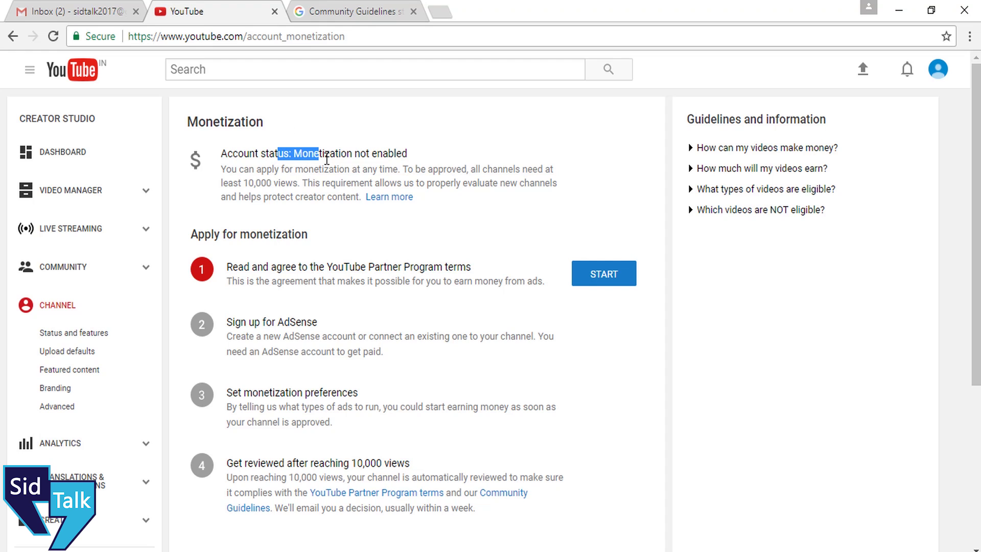
left_click(327, 159)
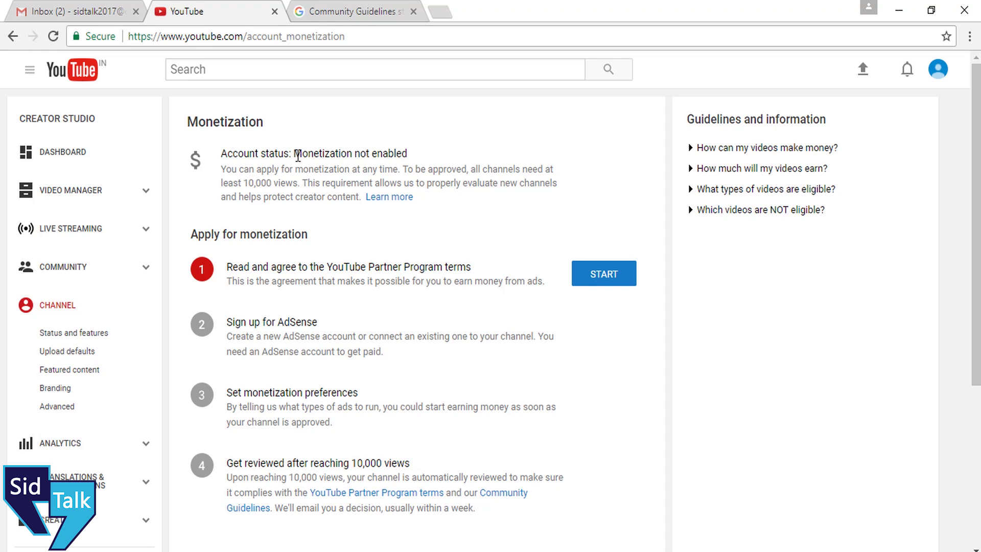
left_click_drag(298, 156, 411, 163)
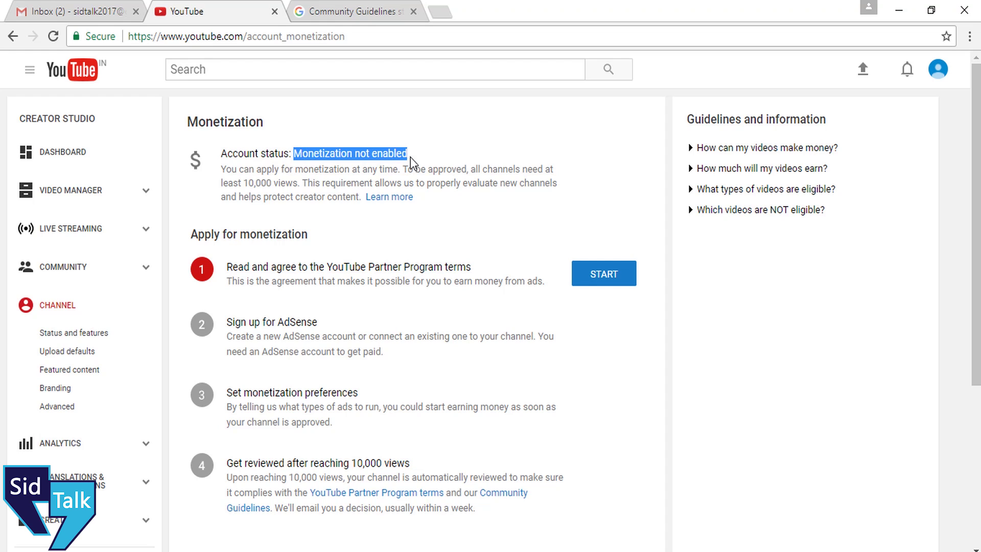
right_click(66, 161)
left_click(80, 173)
left_click_drag(294, 156, 419, 151)
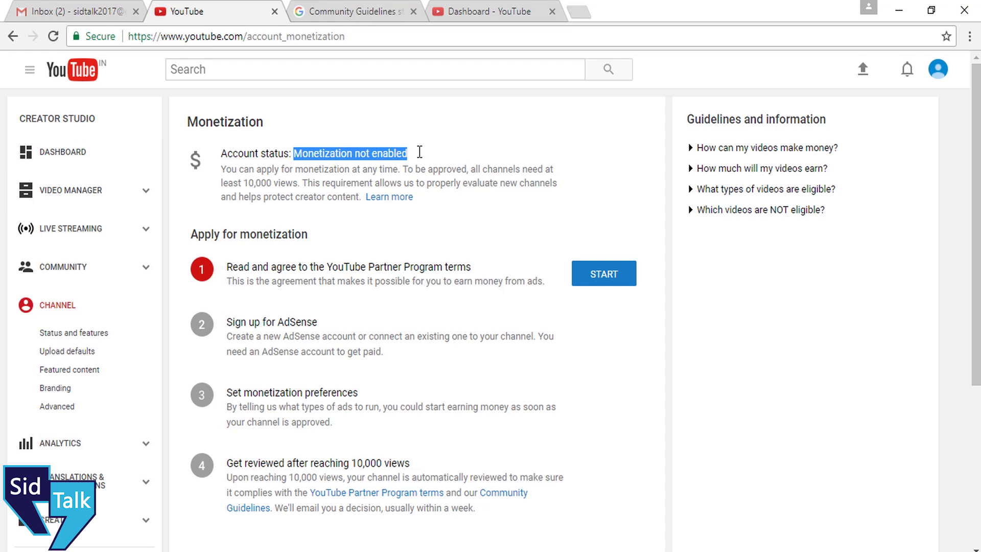
- Compare the 10,000-view requirement with the channel's 0 views on the dashboard
left_click(484, 13)
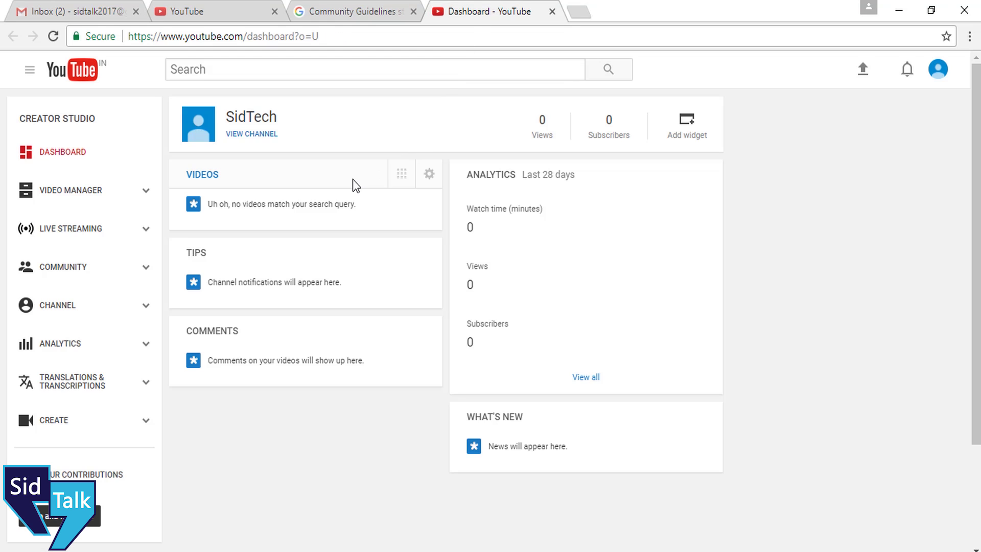
left_click(227, 12)
left_click(222, 154)
left_click_drag(222, 155, 558, 180)
left_click(494, 181)
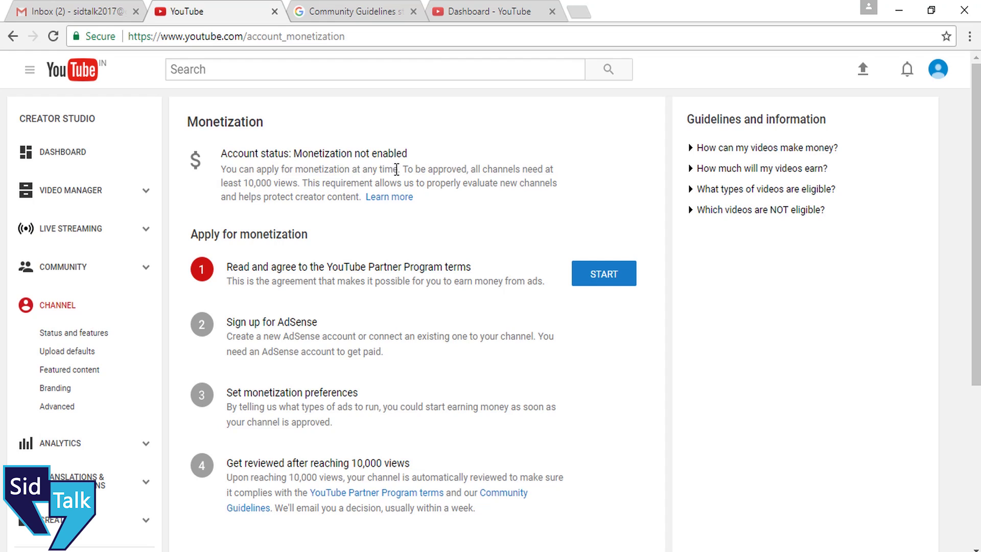
left_click_drag(245, 185, 296, 184)
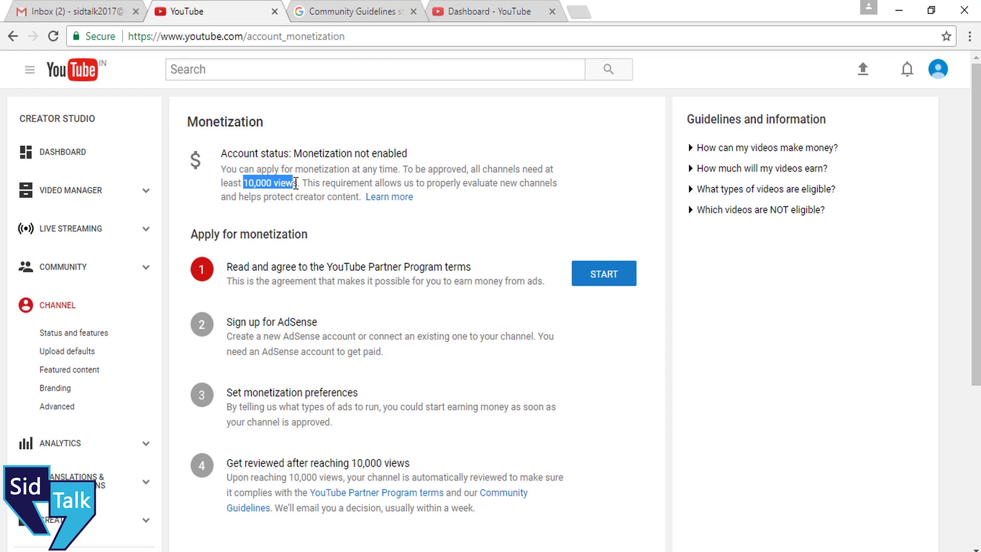
left_click(462, 9)
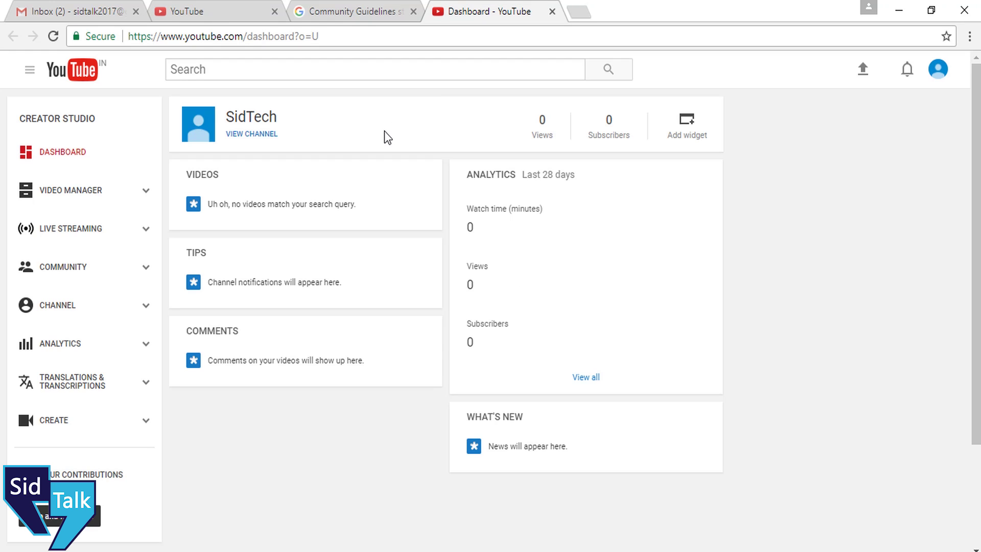
left_click_drag(522, 122, 558, 132)
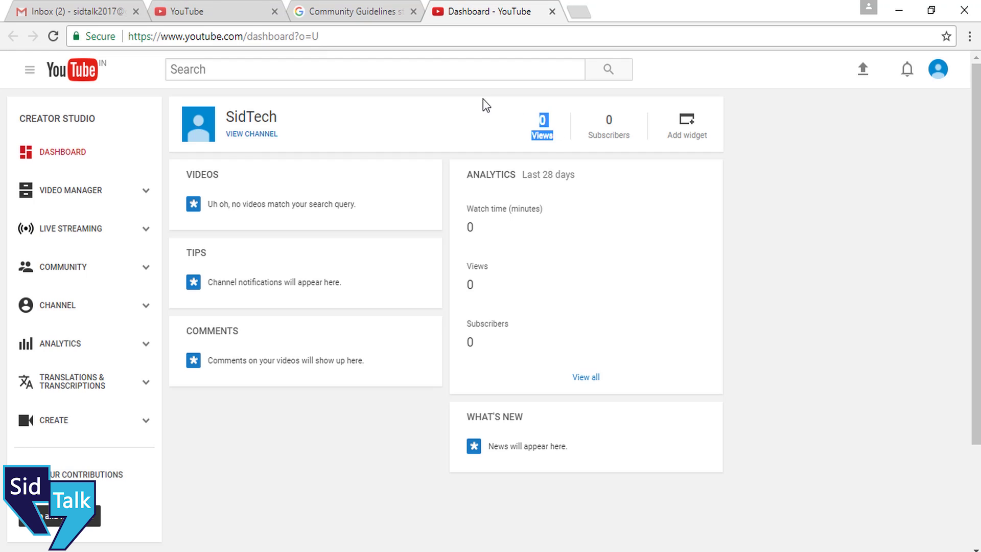
left_click(197, 11)
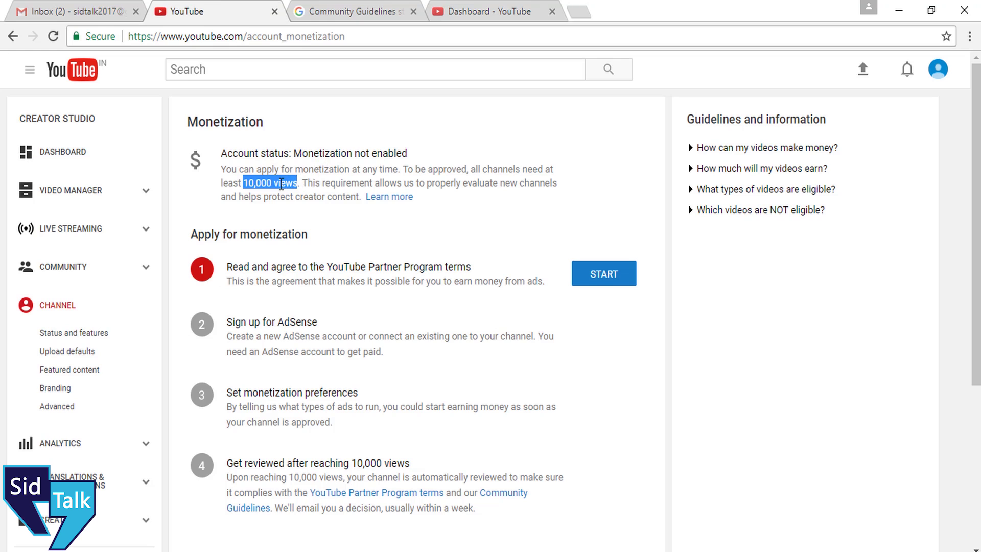
- Review the Apply for monetization steps, starting with the Partner Program terms
left_click(251, 184)
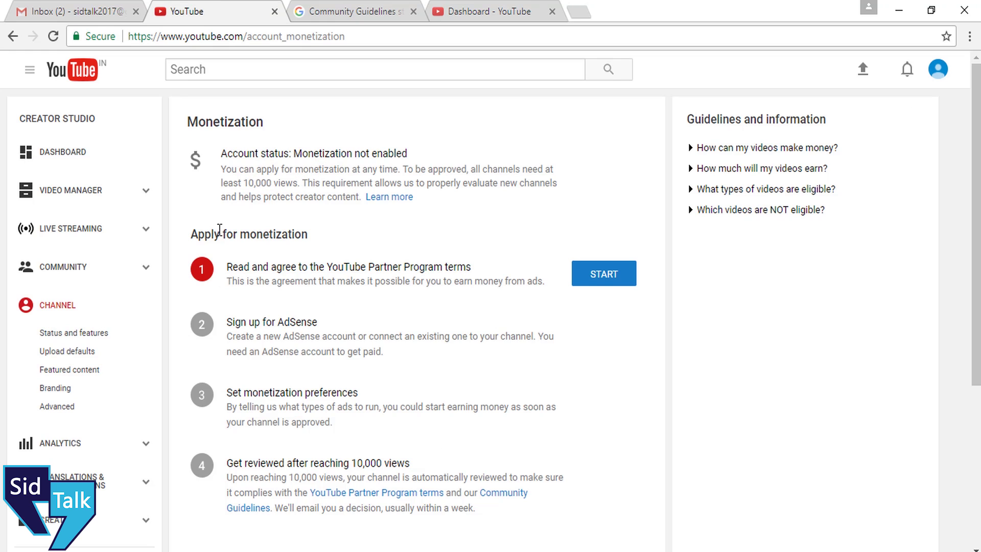
left_click_drag(189, 238, 328, 234)
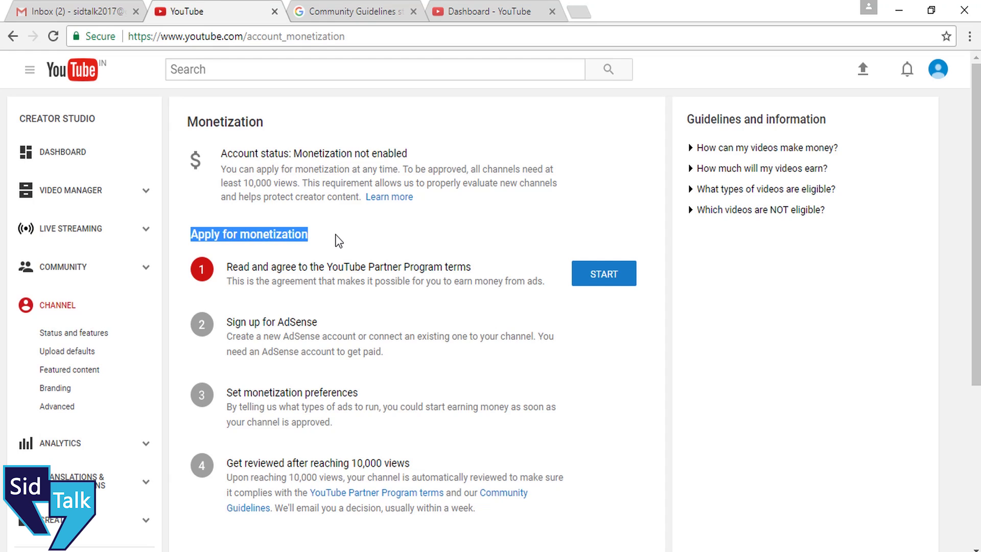
left_click(333, 253)
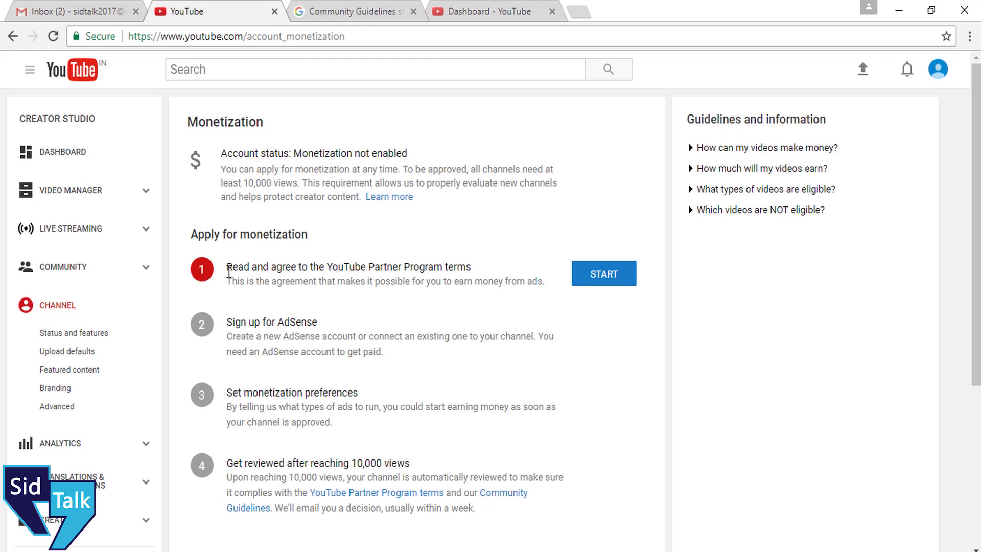
left_click_drag(229, 270, 475, 266)
- Accept the YouTube Partner Program terms after ticking the no-self-clicks and content-rights checkboxes
left_click(619, 278)
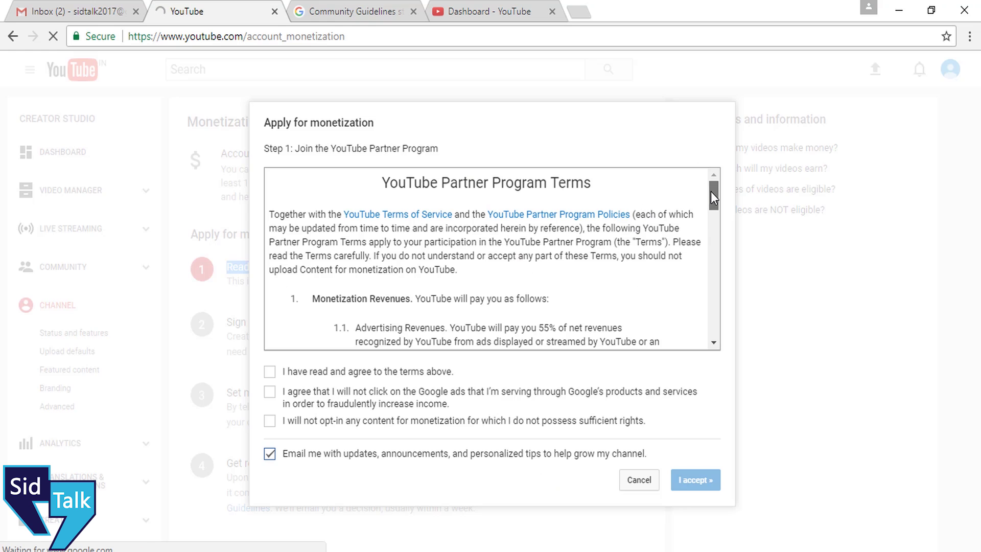
left_click_drag(712, 192, 712, 324)
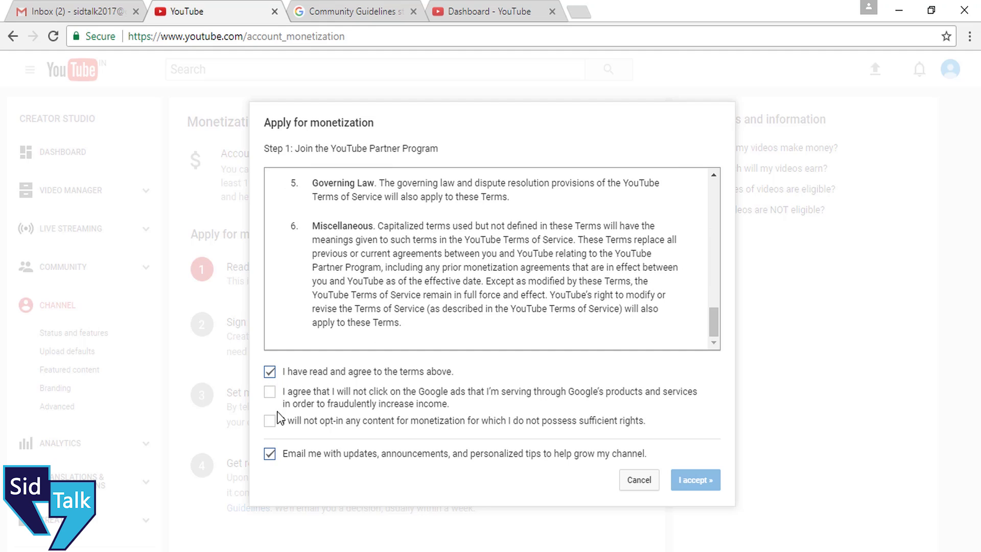
left_click(270, 392)
left_click(269, 420)
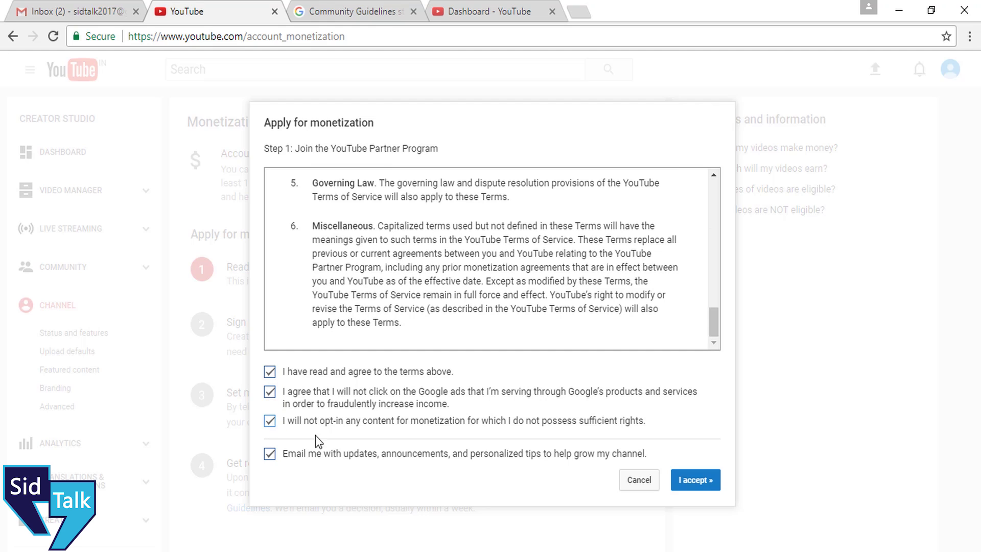
left_click(696, 481)
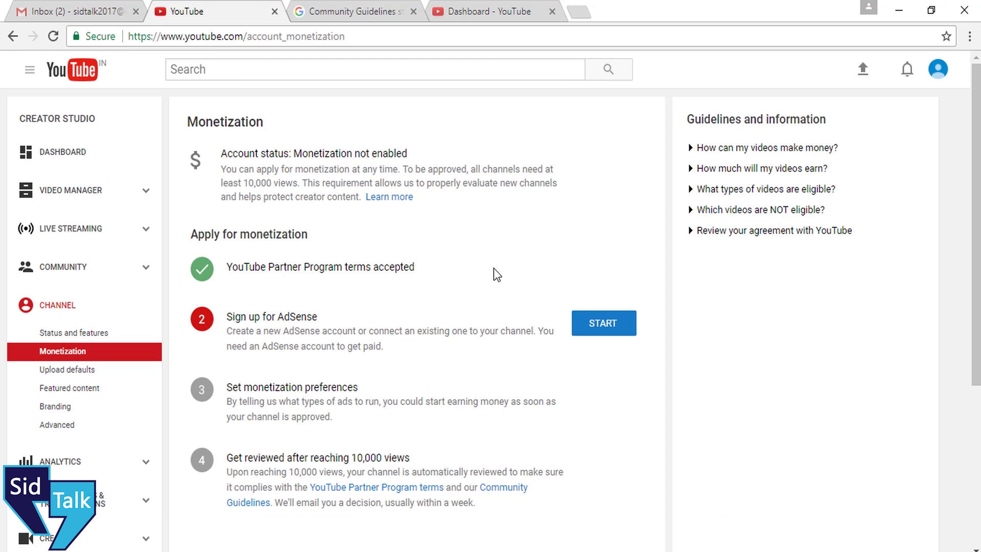
left_click_drag(227, 316, 349, 315)
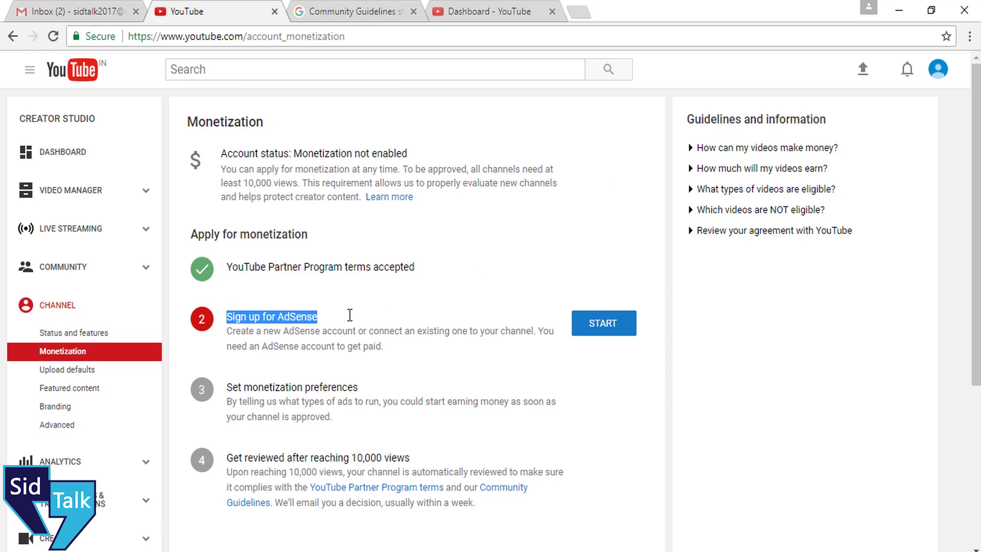
- Start the Sign up for AdSense step and continue past the AdSense redirect notice
double_click(303, 319)
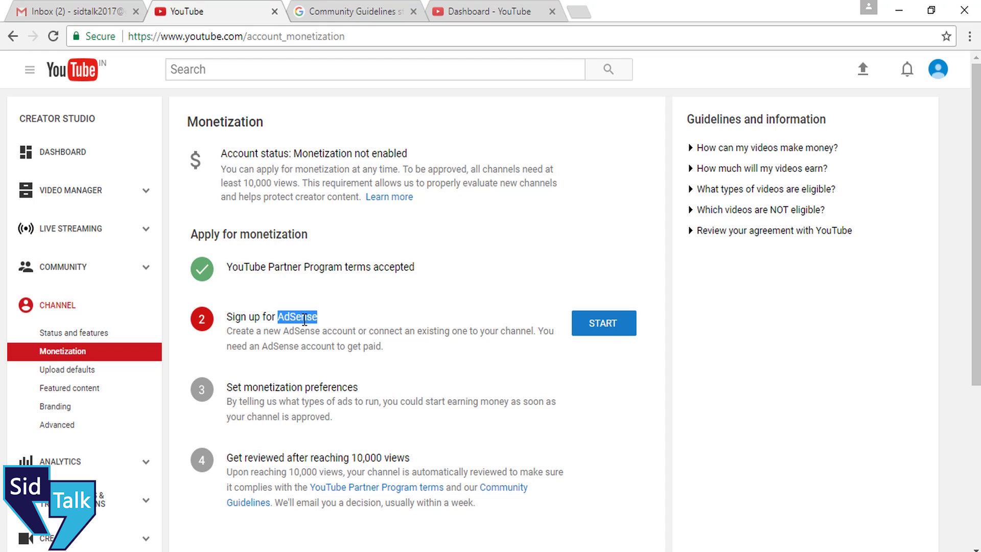
left_click(606, 332)
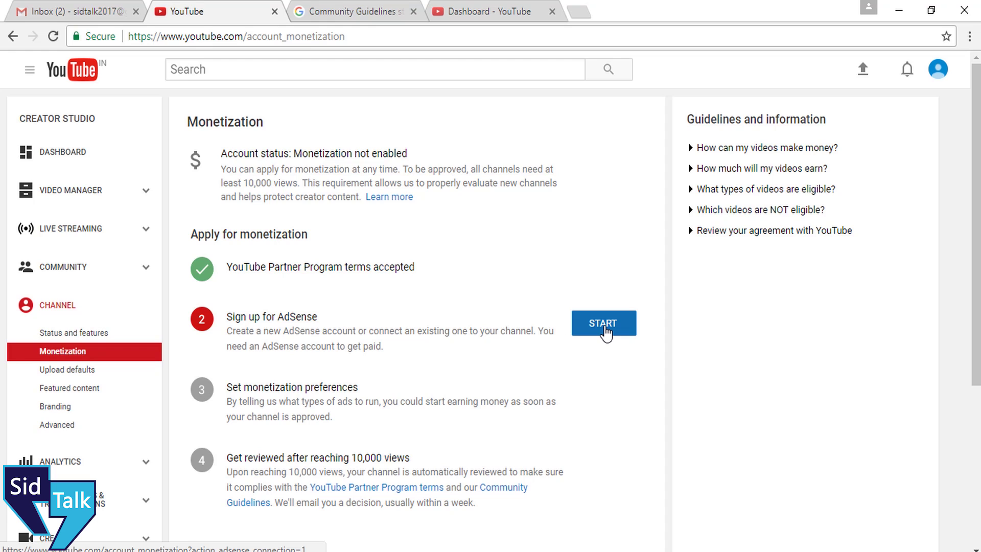
left_click(605, 332)
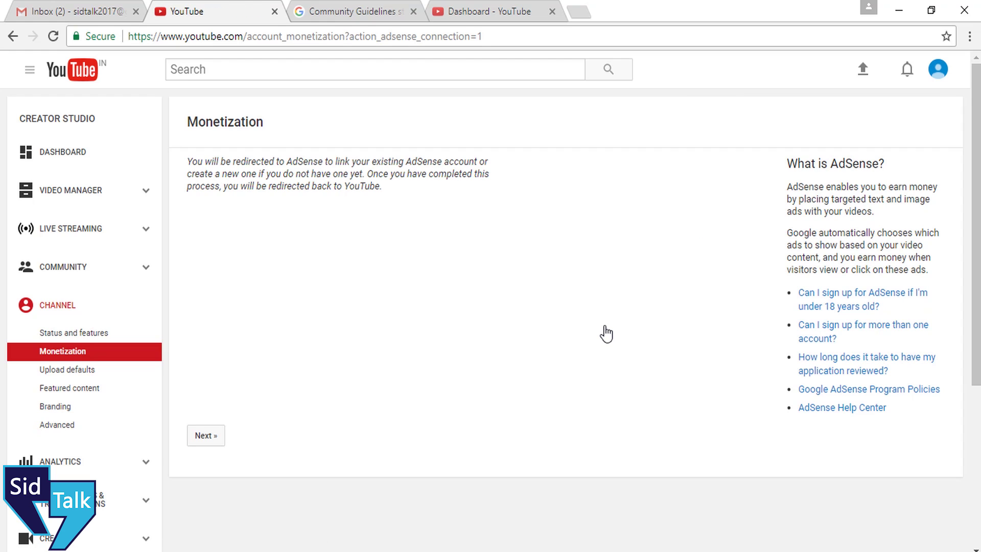
left_click_drag(371, 161, 478, 186)
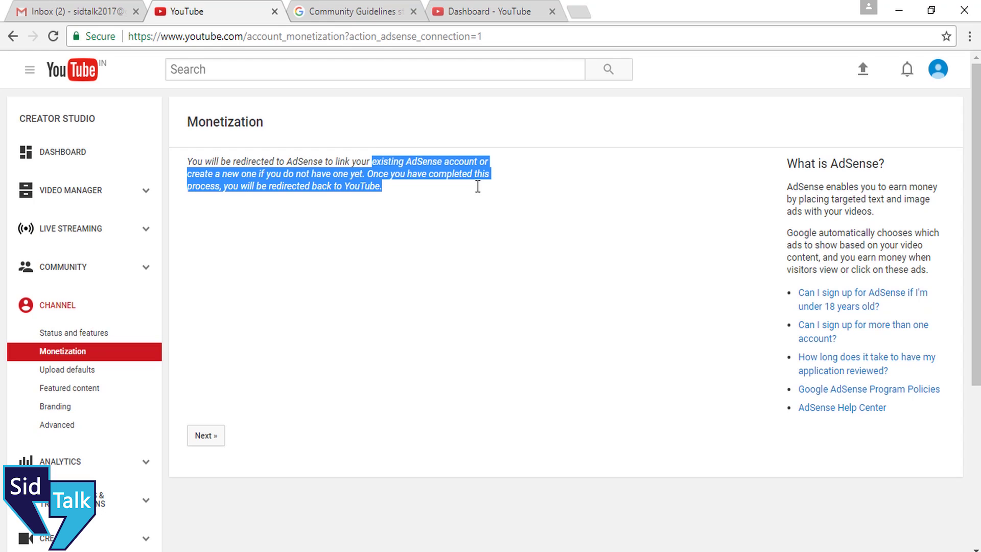
left_click(308, 277)
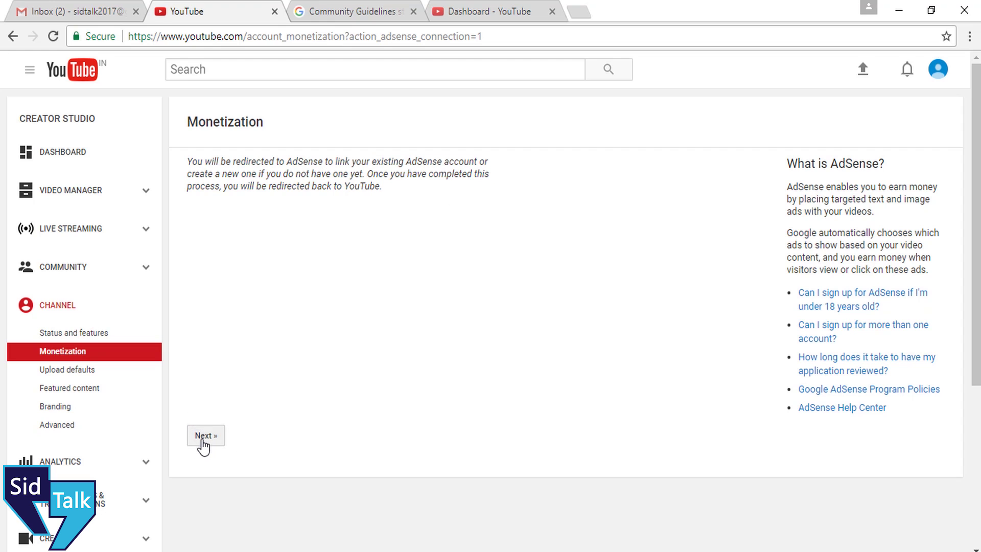
left_click(203, 439)
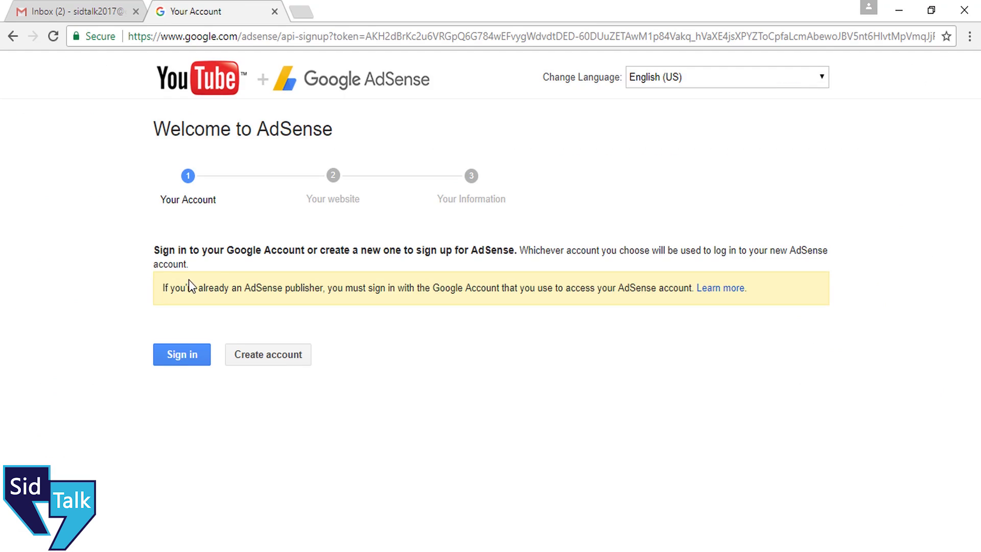
- Sign in to AdSense with the channel's existing Google account by entering its password
left_click_drag(159, 250, 307, 249)
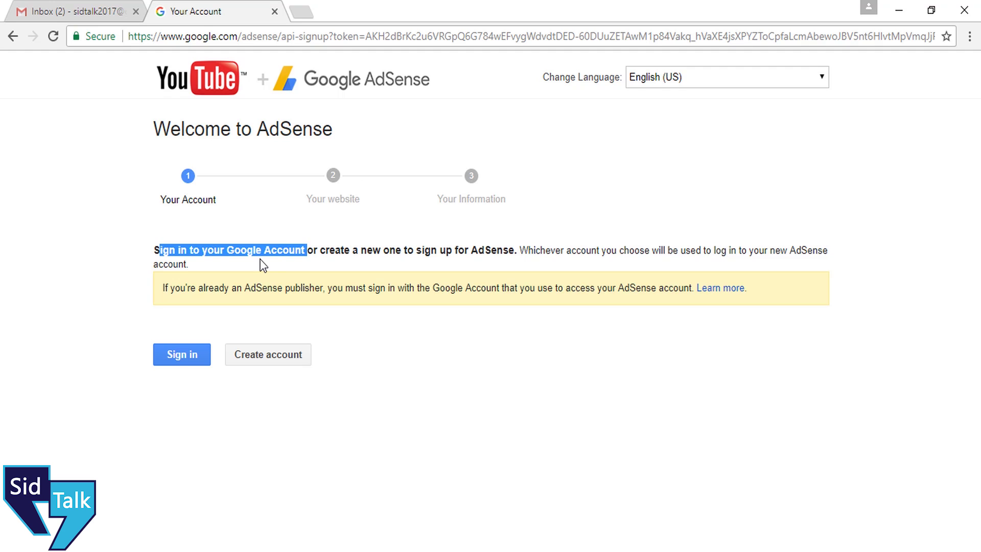
left_click(99, 10)
left_click(225, 12)
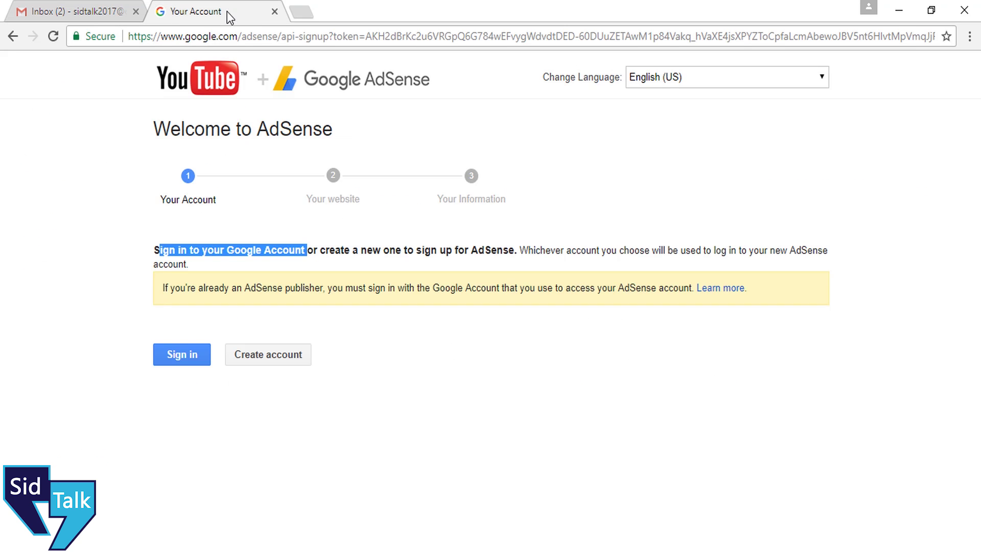
left_click(345, 249)
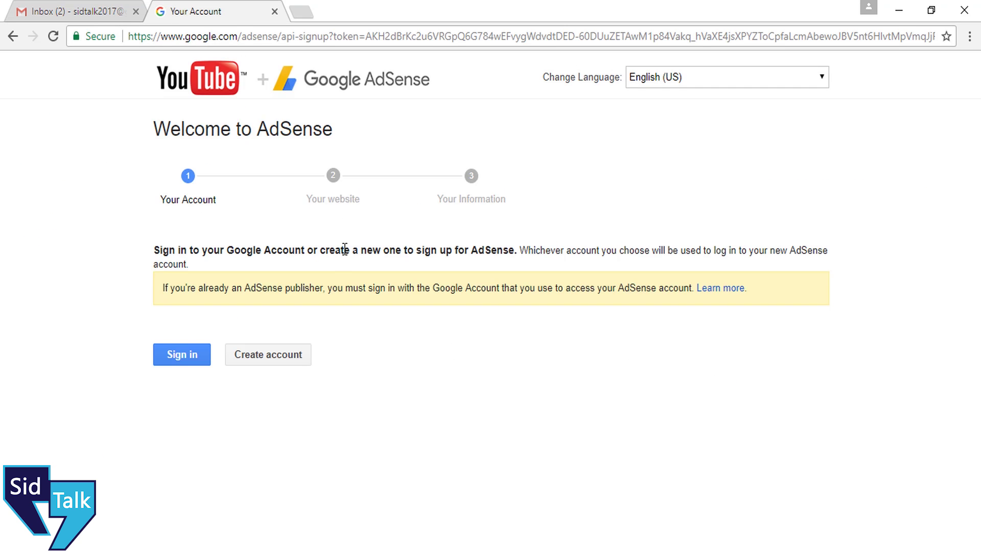
left_click(180, 360)
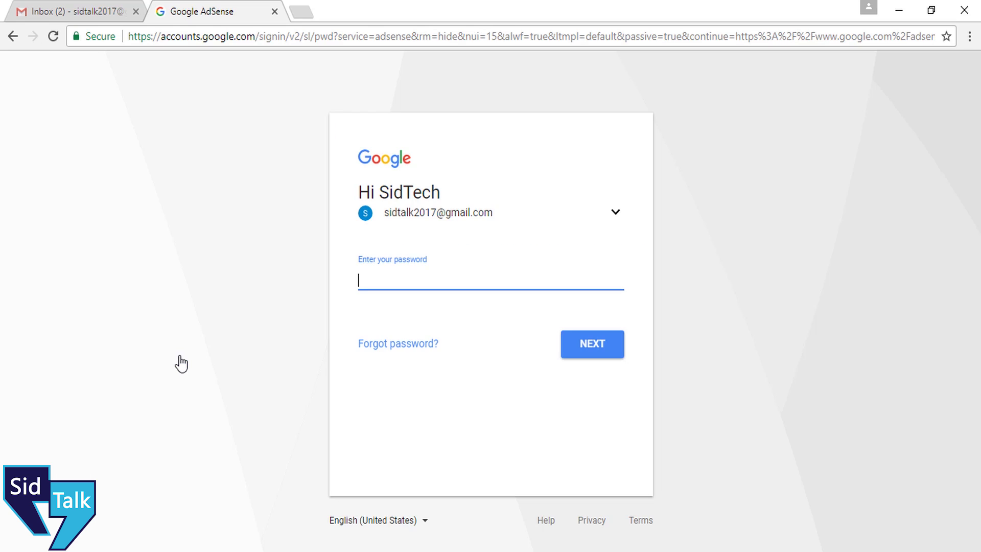
type("•••••••••")
key("Return")
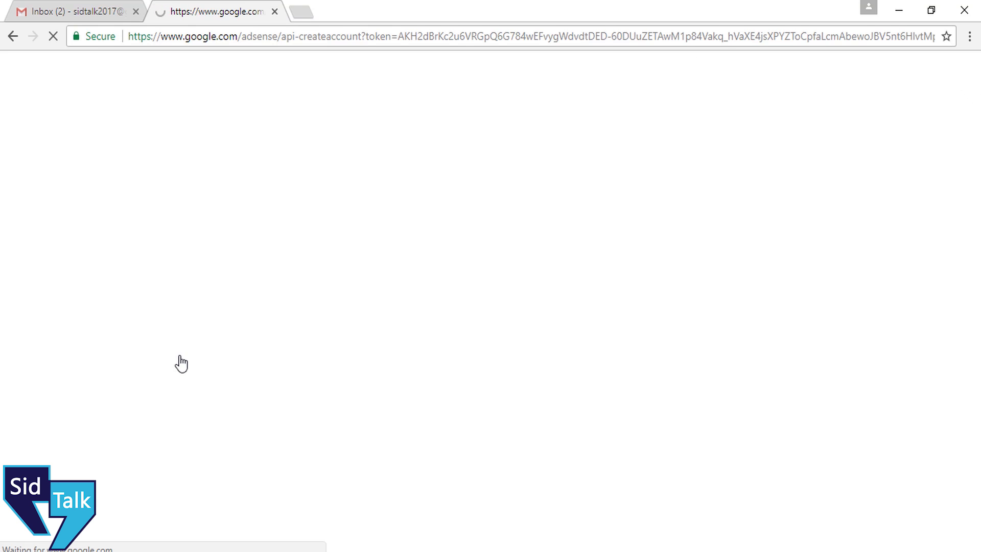
- Check the channel URL listed under My website by opening it in a new tab
left_click_drag(154, 129, 335, 141)
left_click(258, 153)
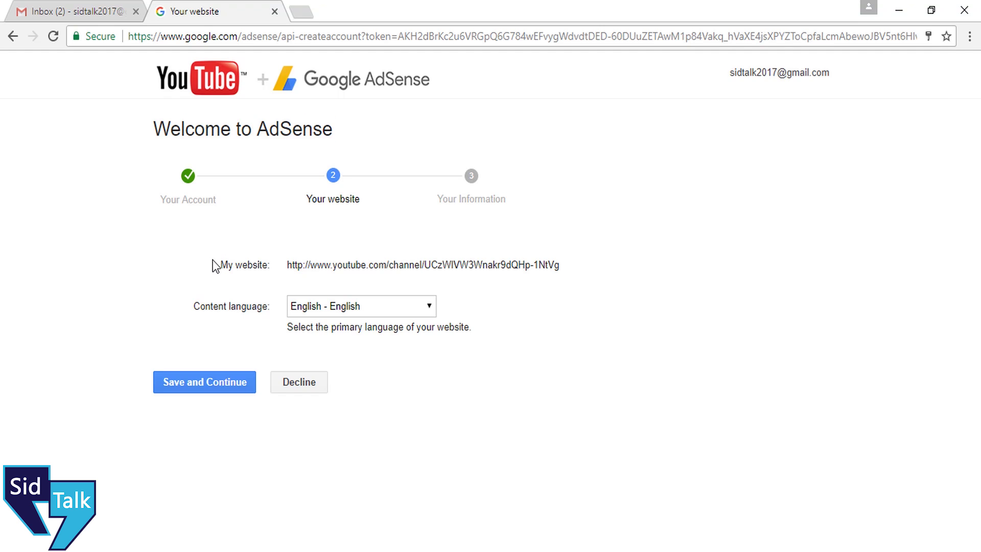
left_click_drag(213, 262, 273, 264)
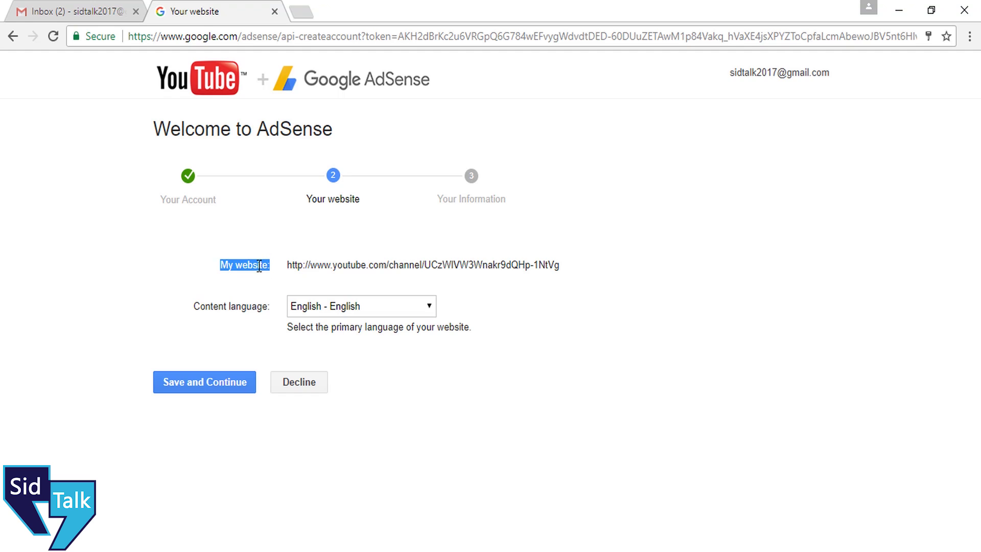
left_click_drag(222, 264, 598, 277)
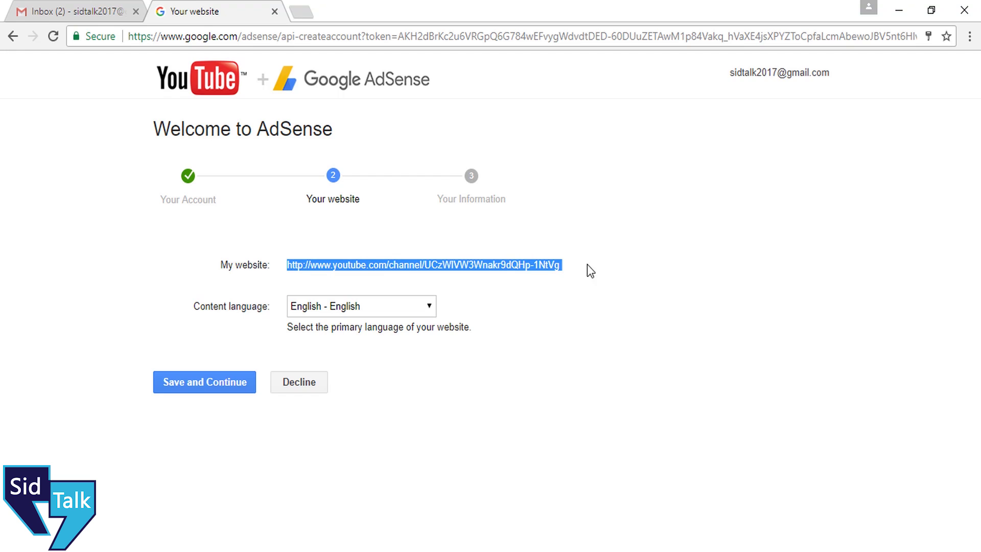
right_click(509, 266)
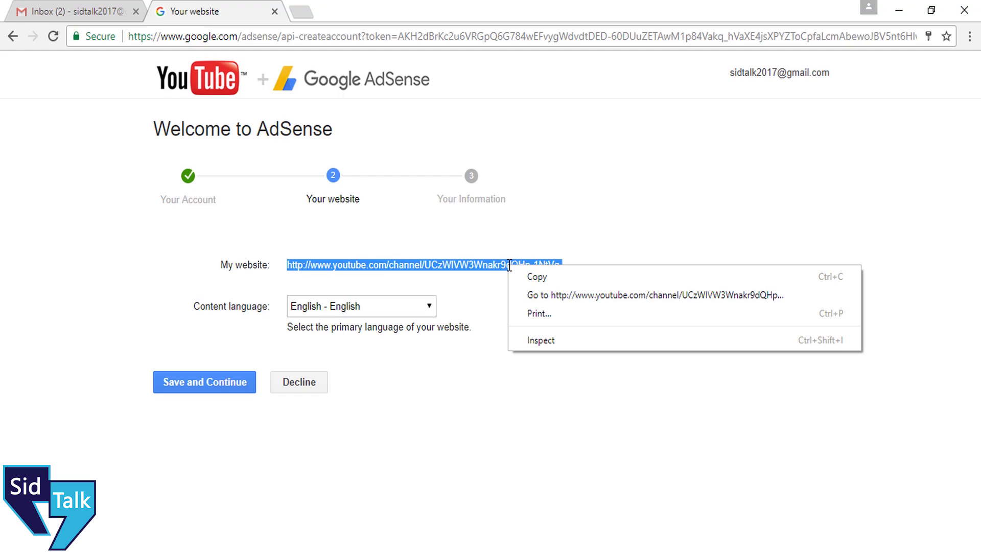
left_click(520, 293)
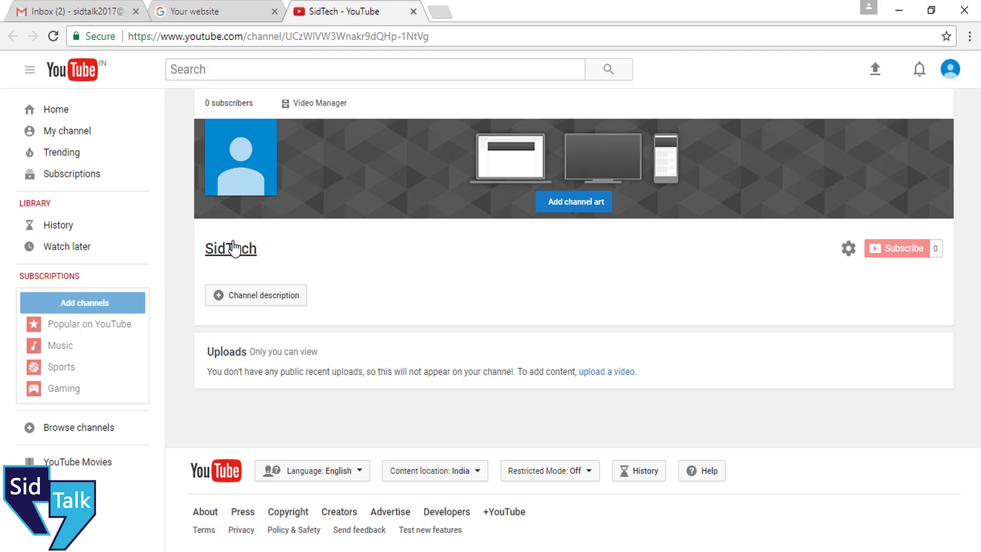
left_click(216, 4)
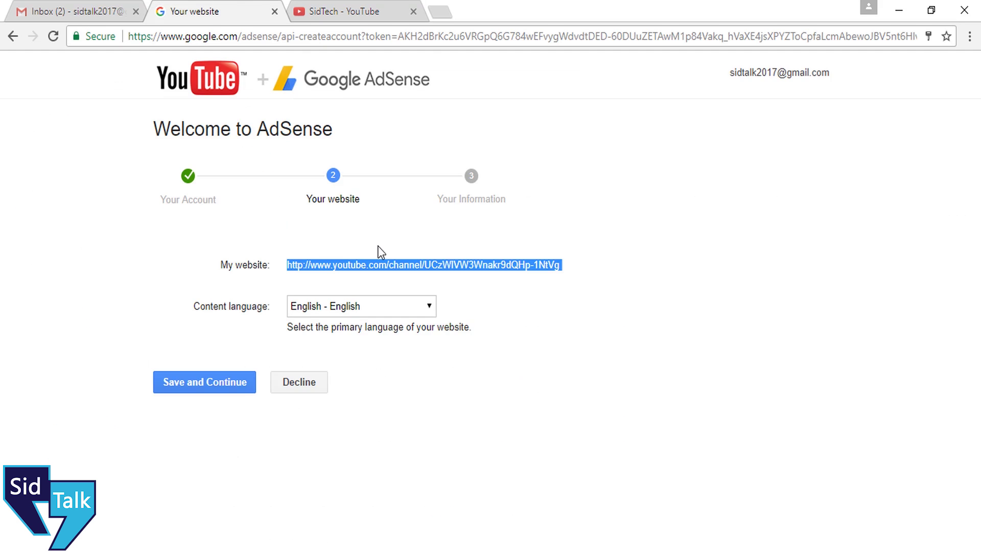
- Save the YouTube channel URL with English content language and continue
left_click(341, 261)
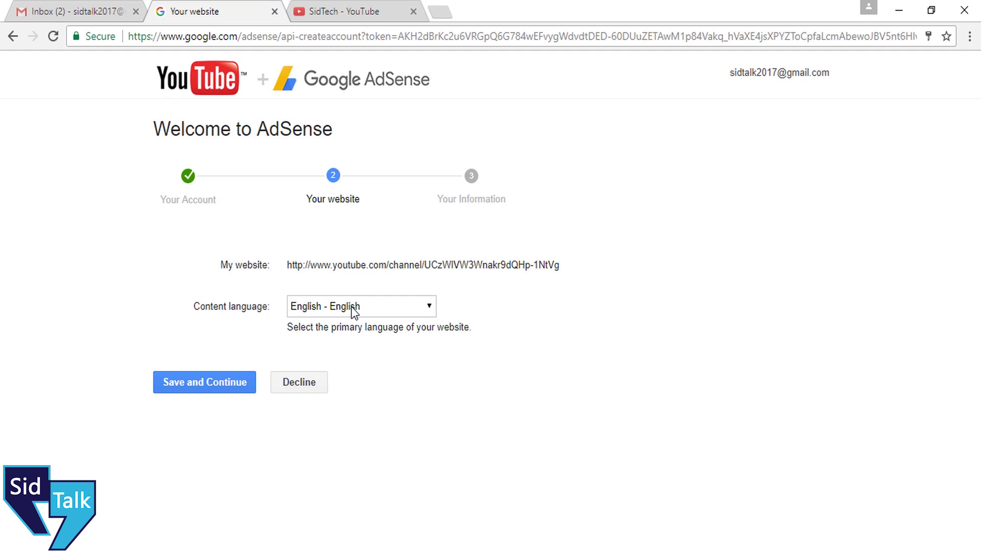
left_click_drag(333, 264, 380, 264)
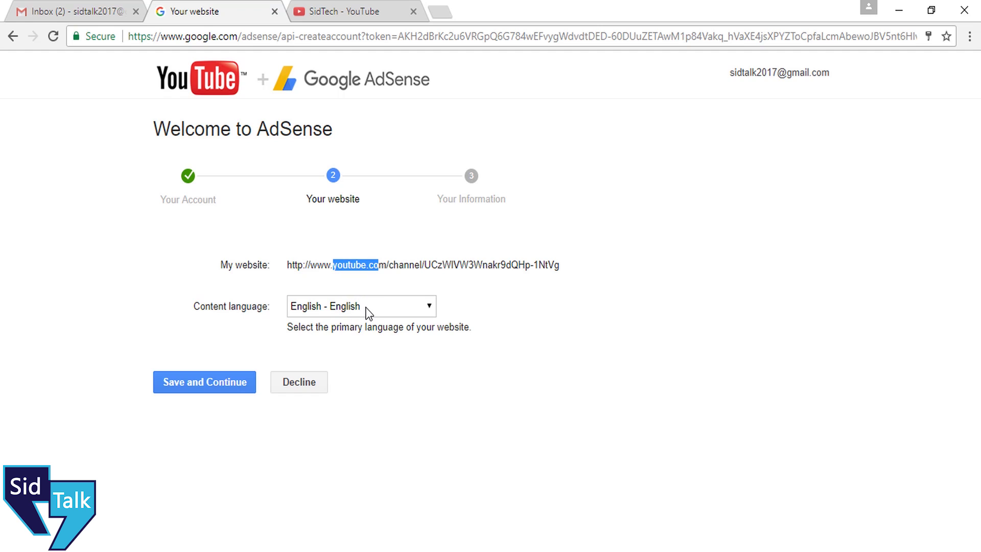
left_click(376, 270)
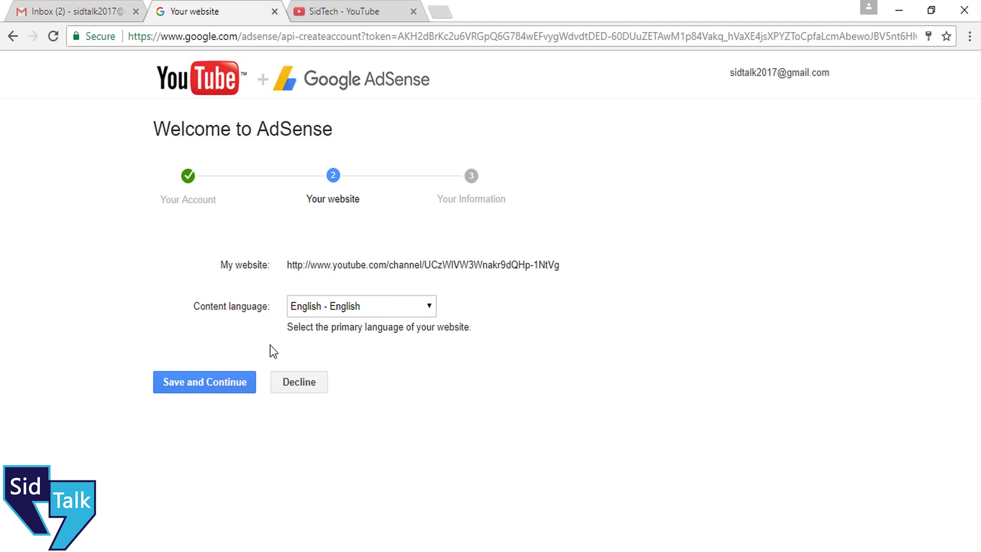
left_click(200, 387)
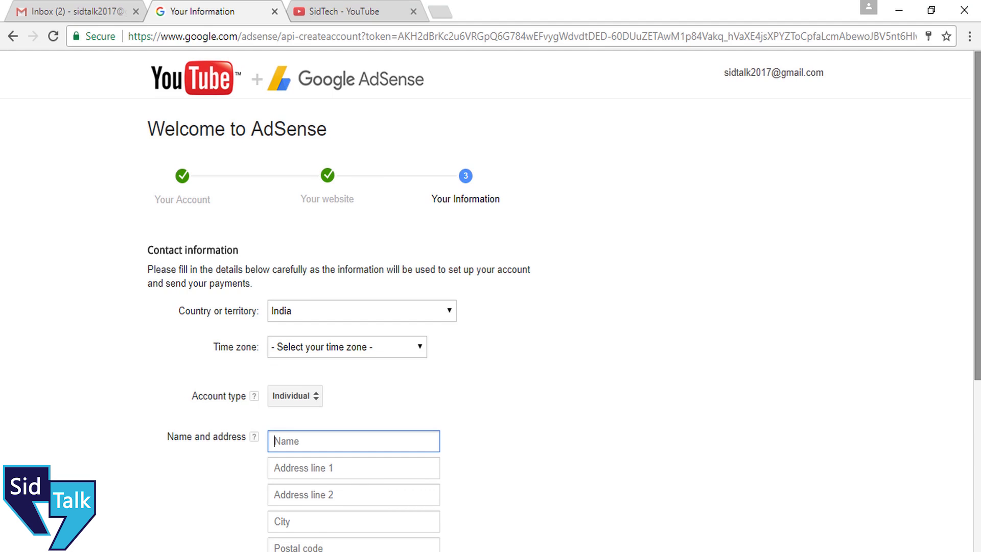
- Set the contact time zone to (UTC+05:30) Kolkata
scroll(220, 364, "down", 3)
scroll(491, 301, "down", 1)
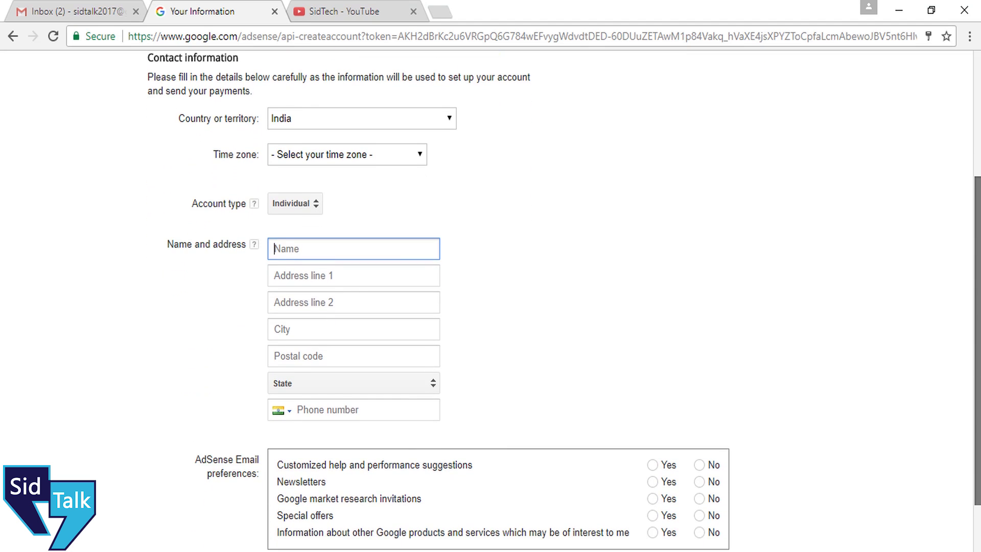
scroll(189, 173, "up", 1)
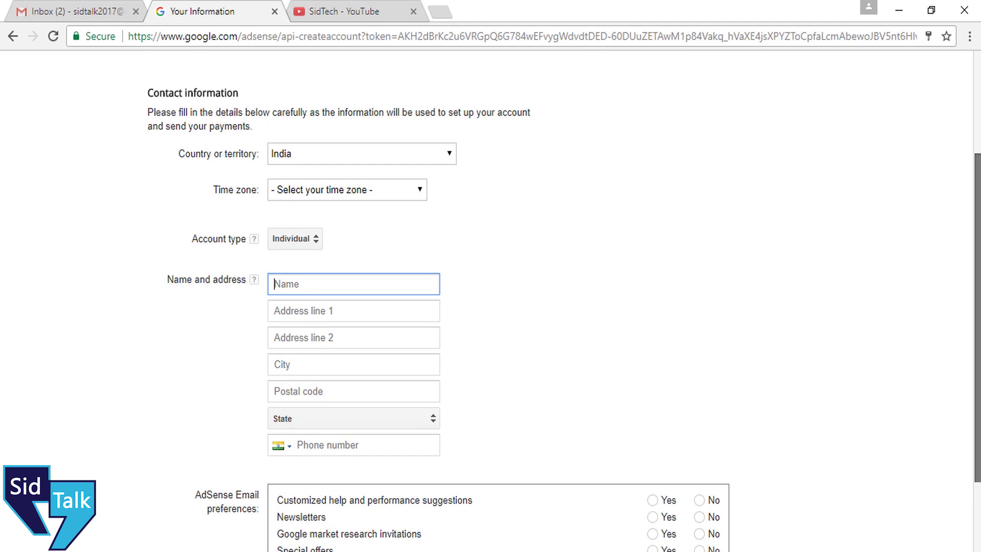
left_click_drag(179, 153, 357, 158)
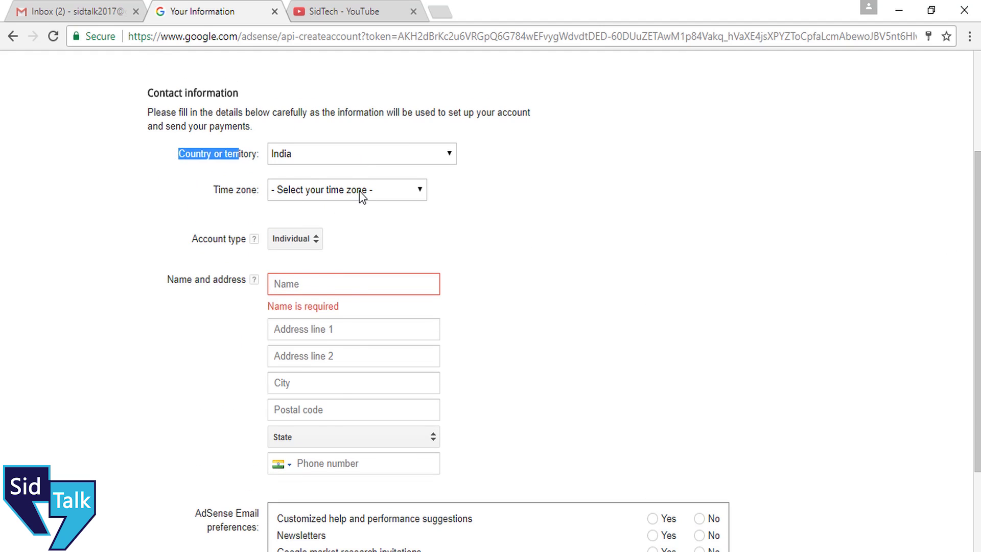
left_click(420, 191)
left_click_drag(424, 228, 418, 398)
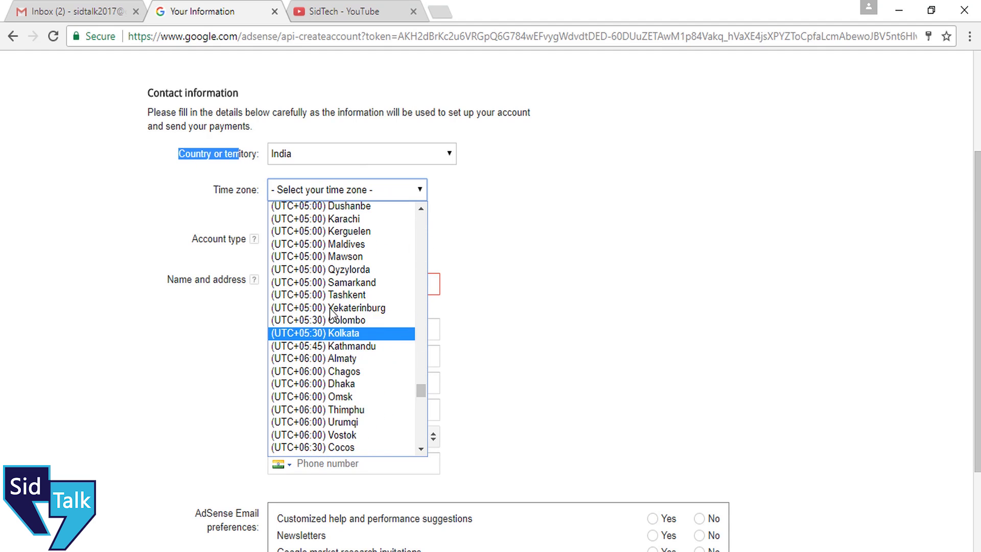
left_click(345, 331)
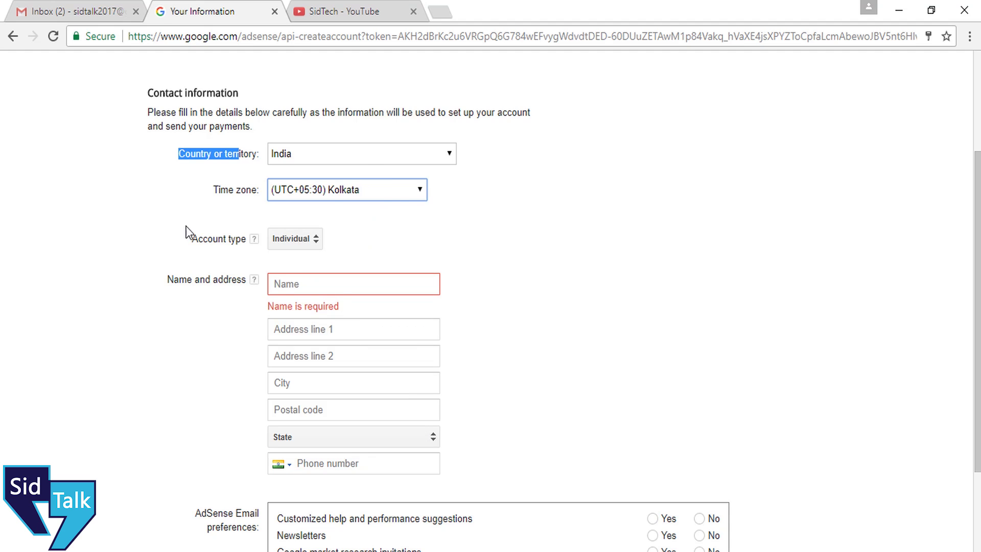
- Try Business as the account type, then set it back to Individual
left_click_drag(202, 239, 220, 234)
left_click(313, 245)
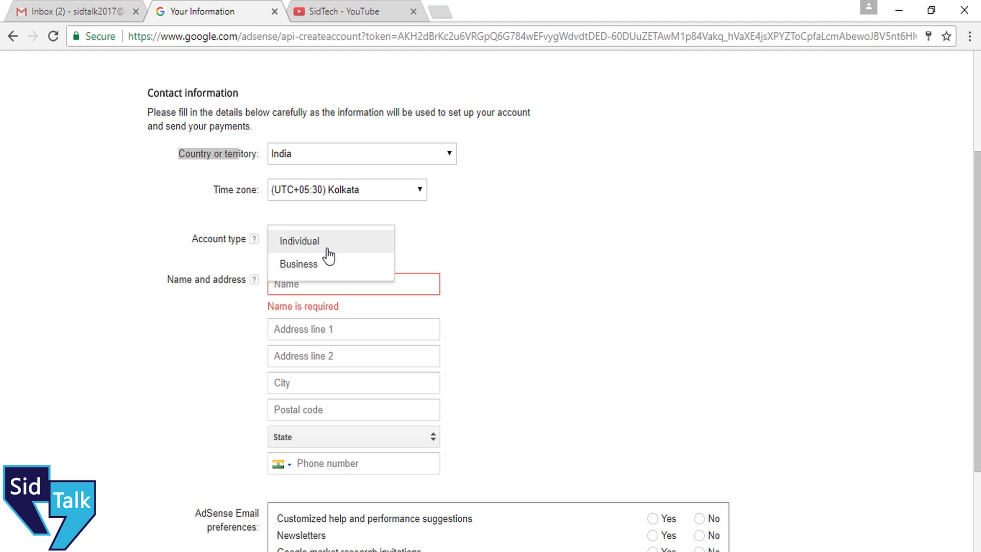
left_click(332, 247)
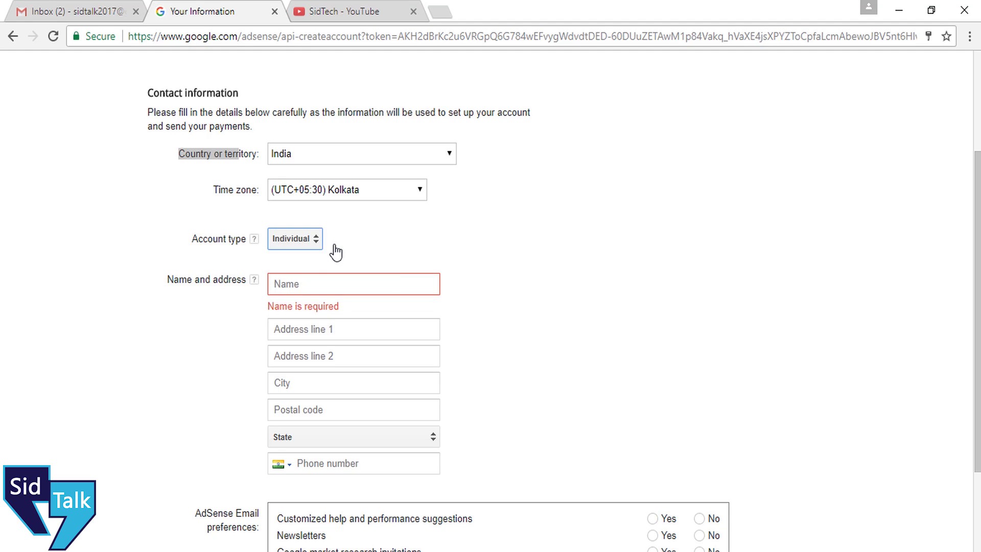
left_click(315, 246)
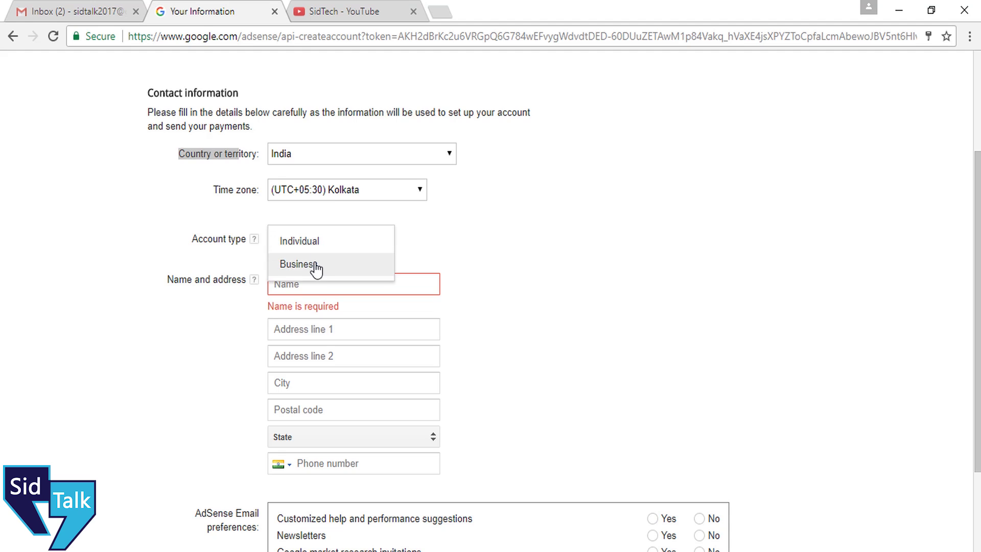
left_click(317, 268)
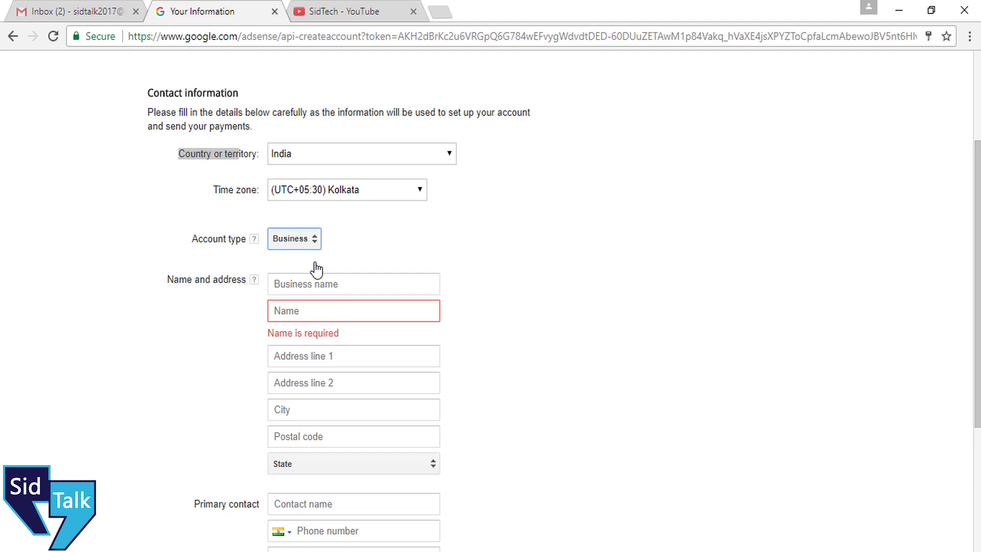
left_click(326, 285)
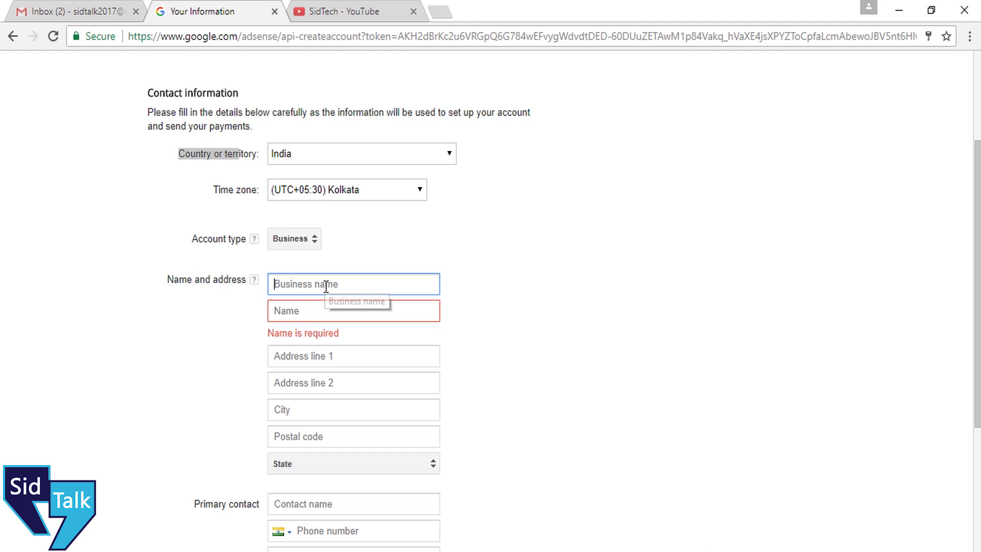
left_click(307, 250)
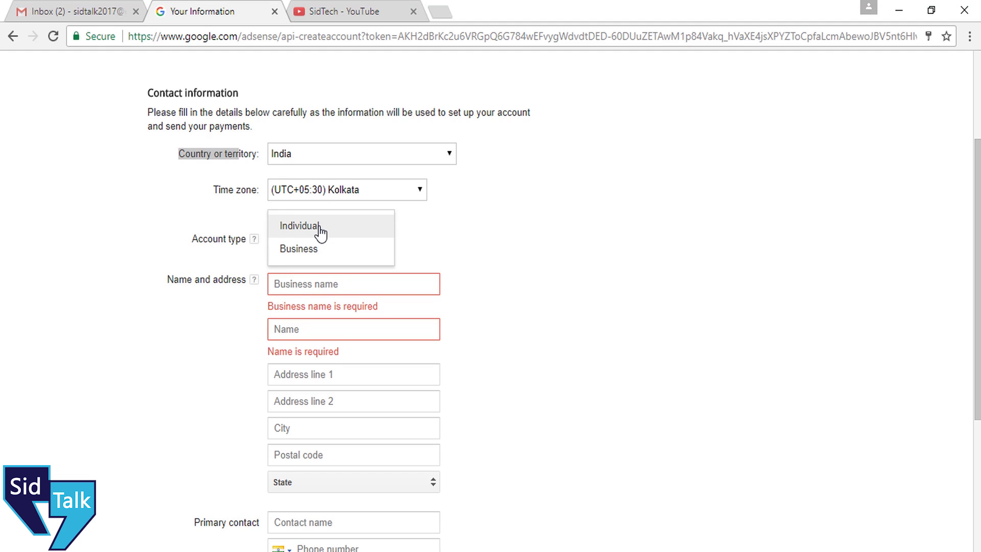
left_click(321, 231)
left_click(322, 239)
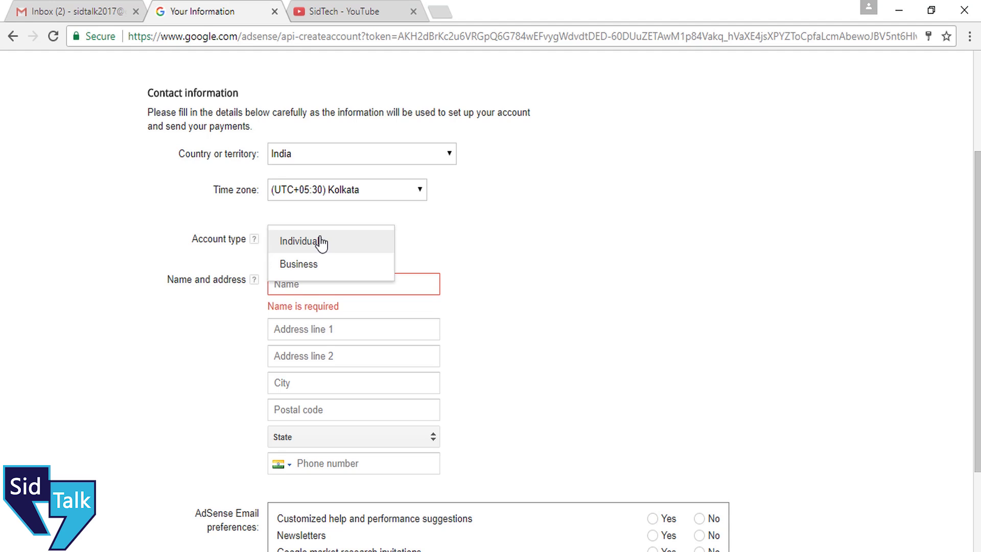
left_click(320, 240)
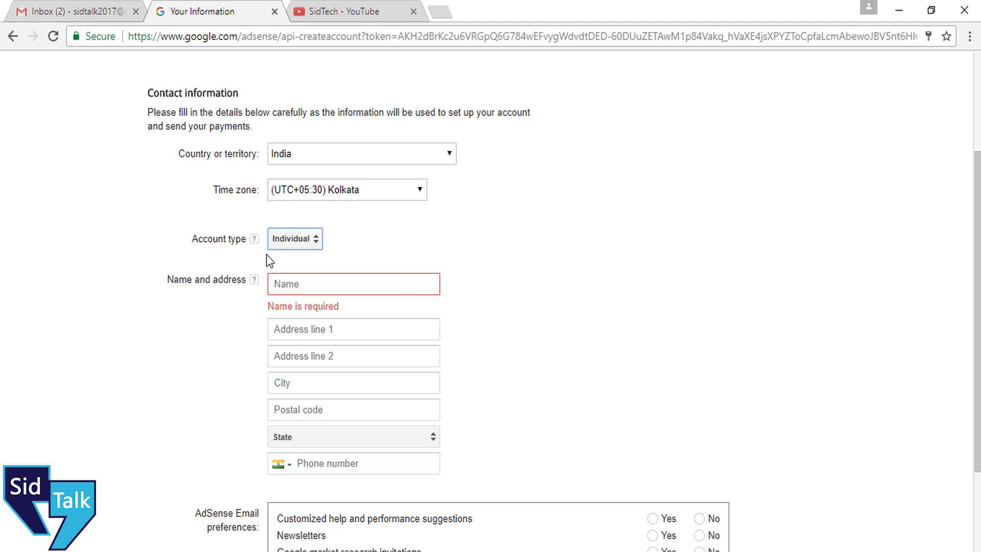
- Enter the account holder's full name and the first address line
left_click(329, 285)
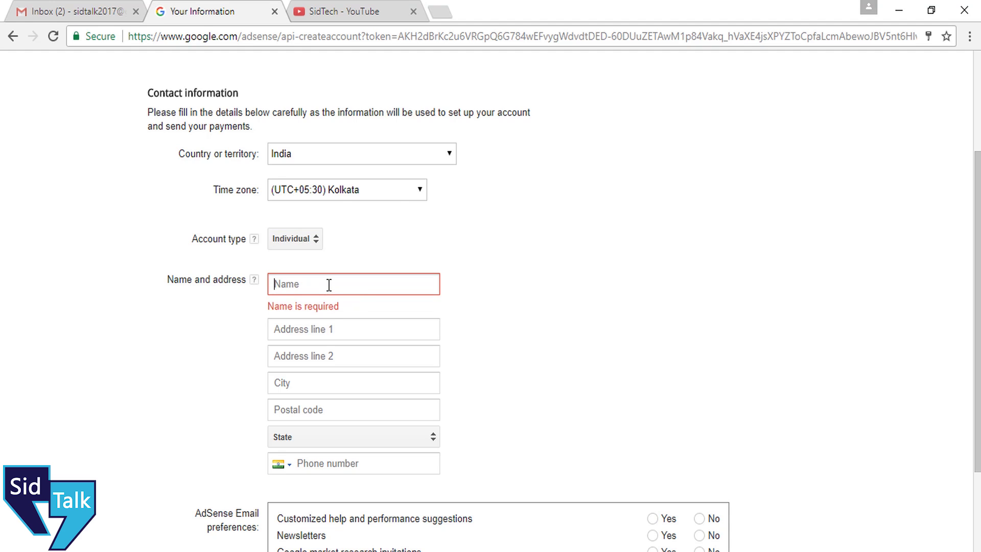
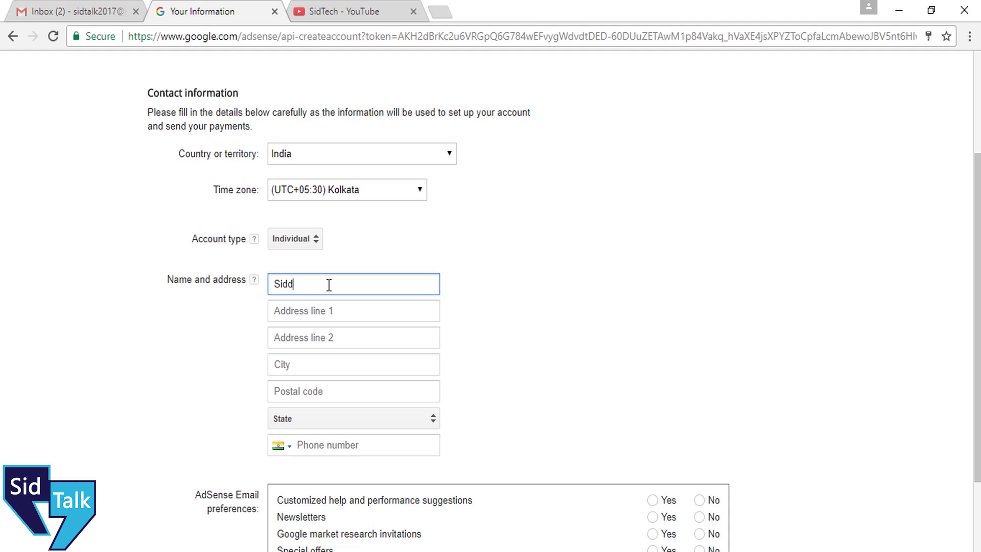
key("Tab")
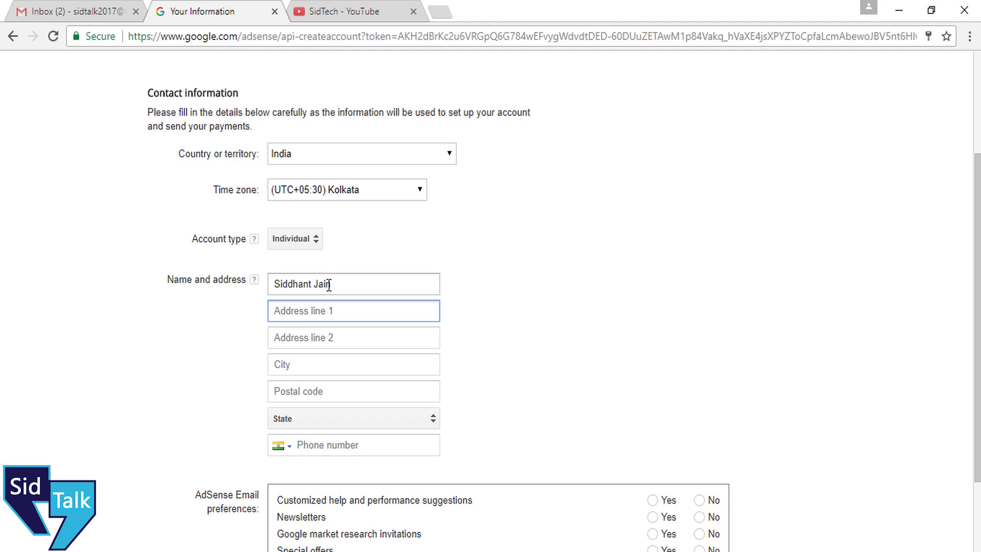
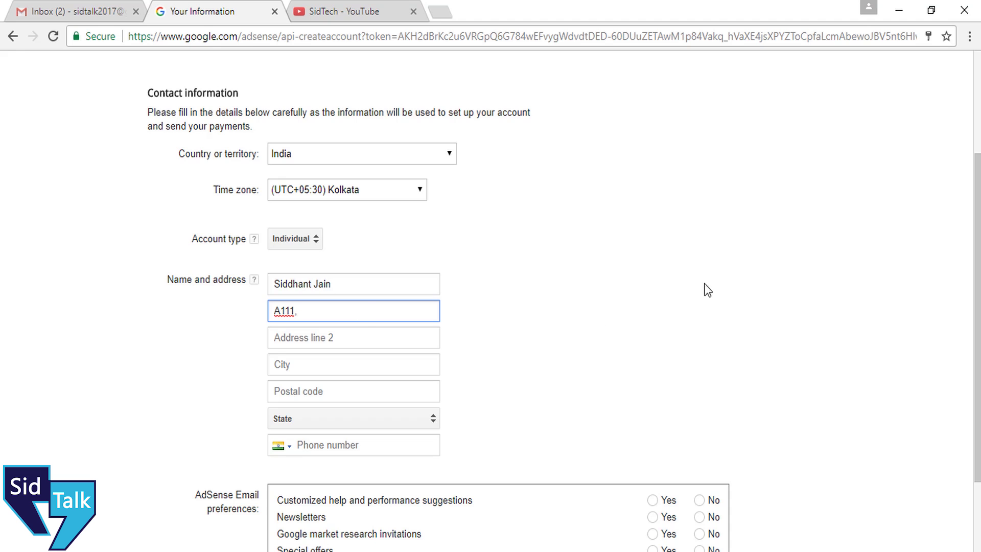
scroll(705, 287, "down", 1)
scroll(491, 306, "down", 1)
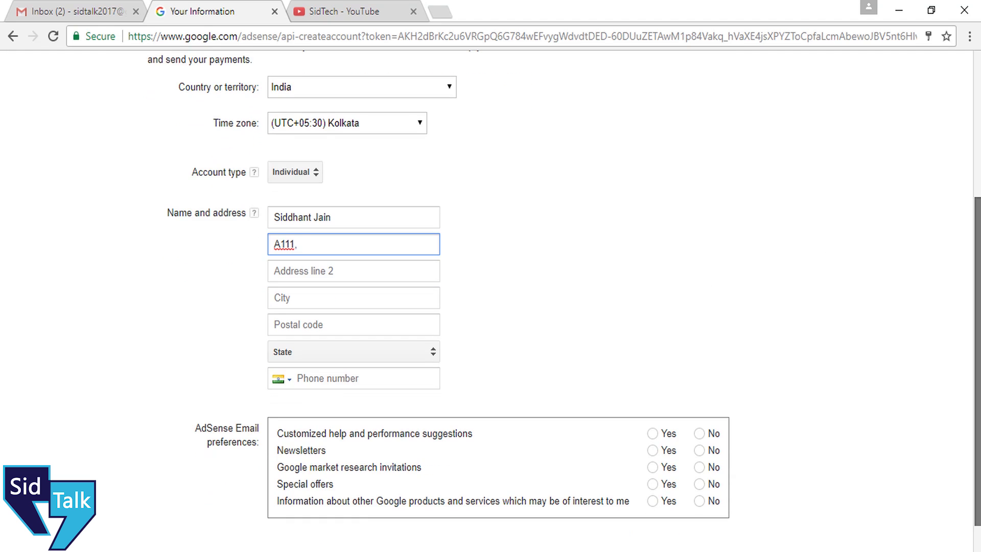
scroll(491, 306, "up", 1)
scroll(490, 306, "up", 1)
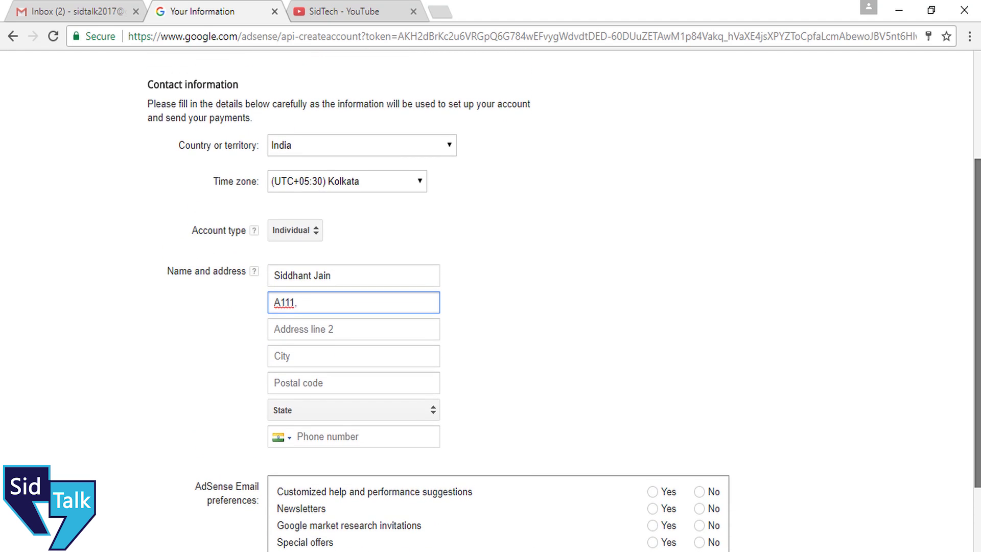
scroll(490, 306, "up", 1)
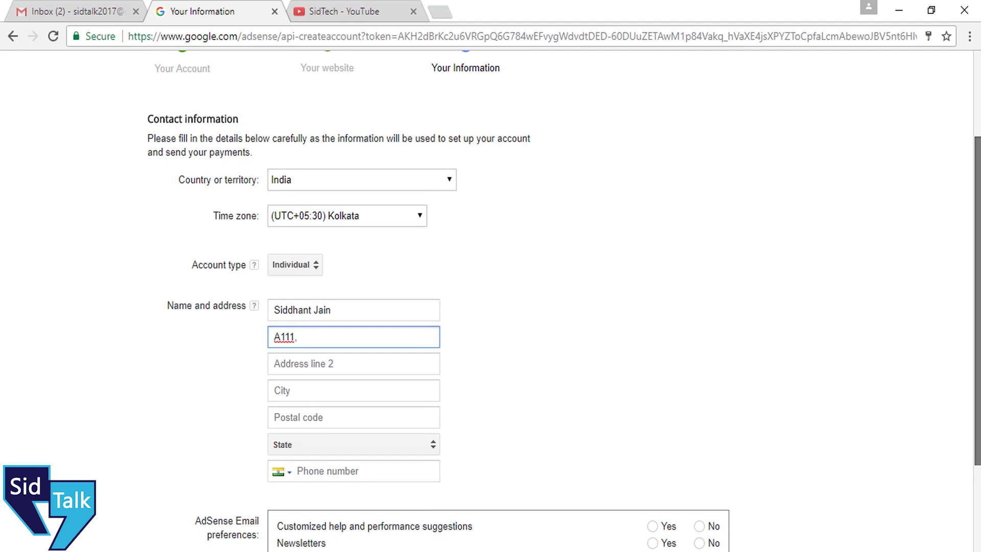
scroll(490, 306, "up", 1)
scroll(491, 307, "down", 1)
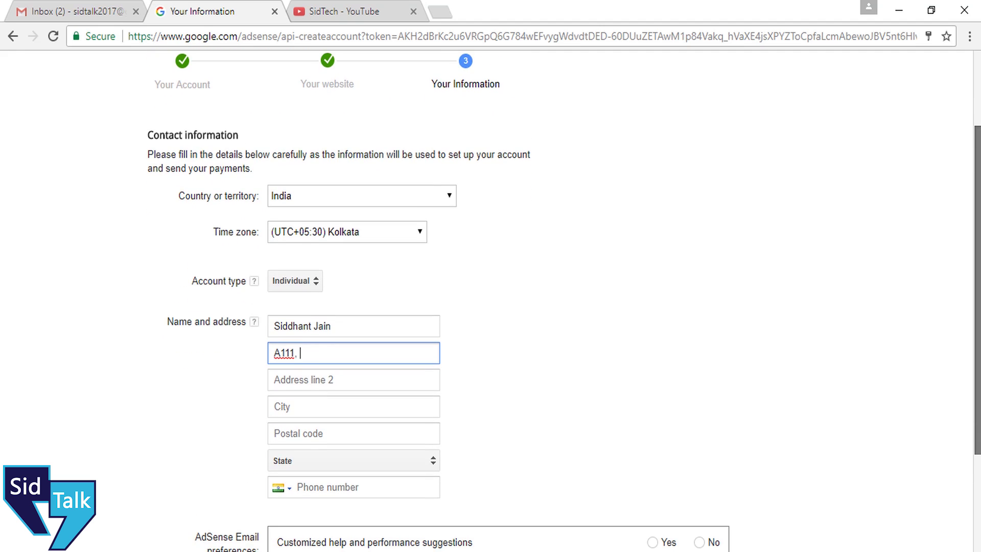
scroll(491, 306, "down", 1)
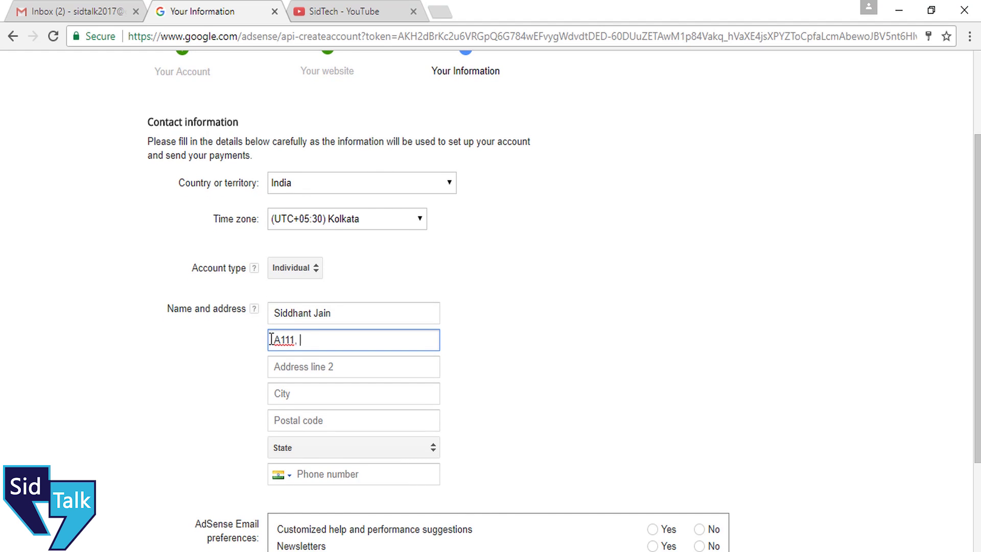
left_click_drag(272, 340, 339, 352)
left_click_drag(978, 267, 978, 307)
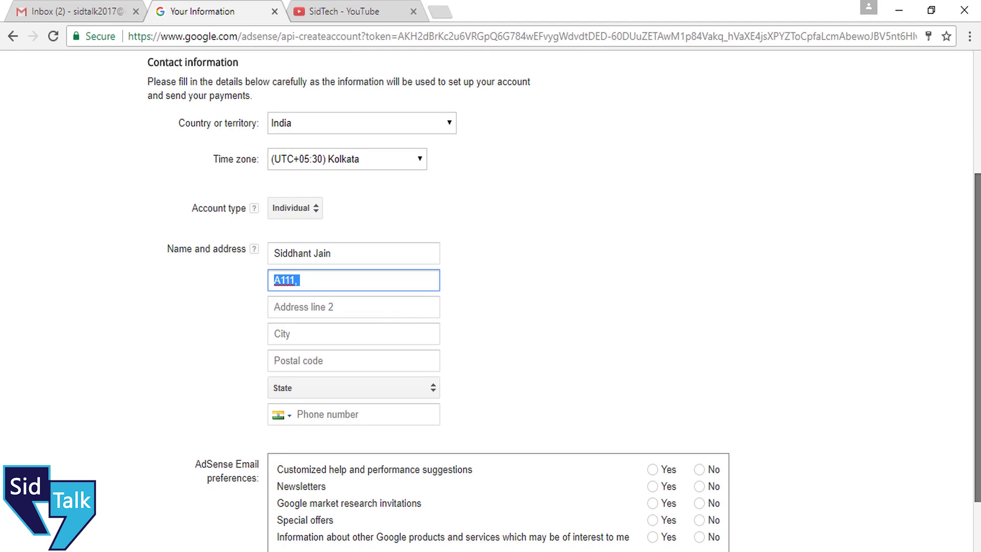
left_click(330, 276)
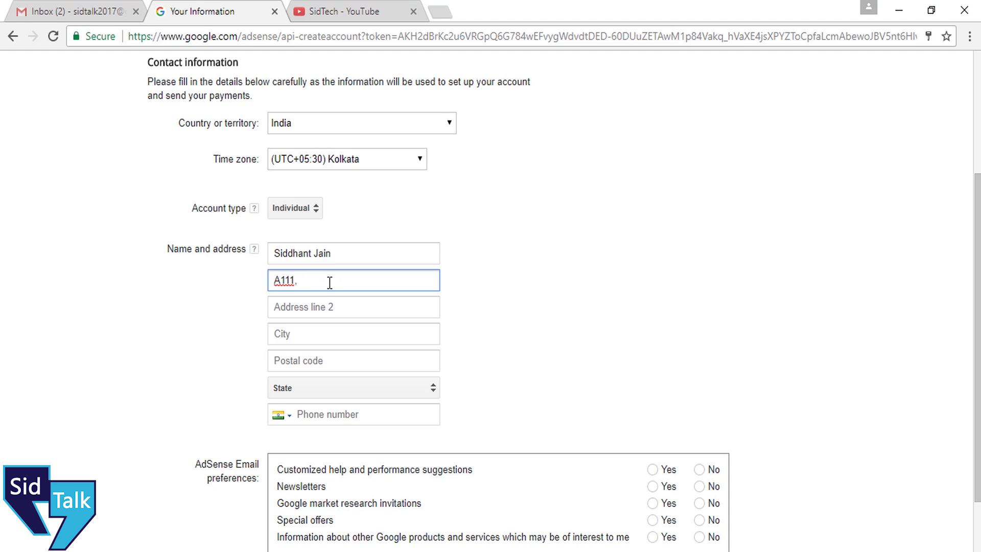
- Fill in the second address line and the city, then move to the postal code
left_click(322, 307)
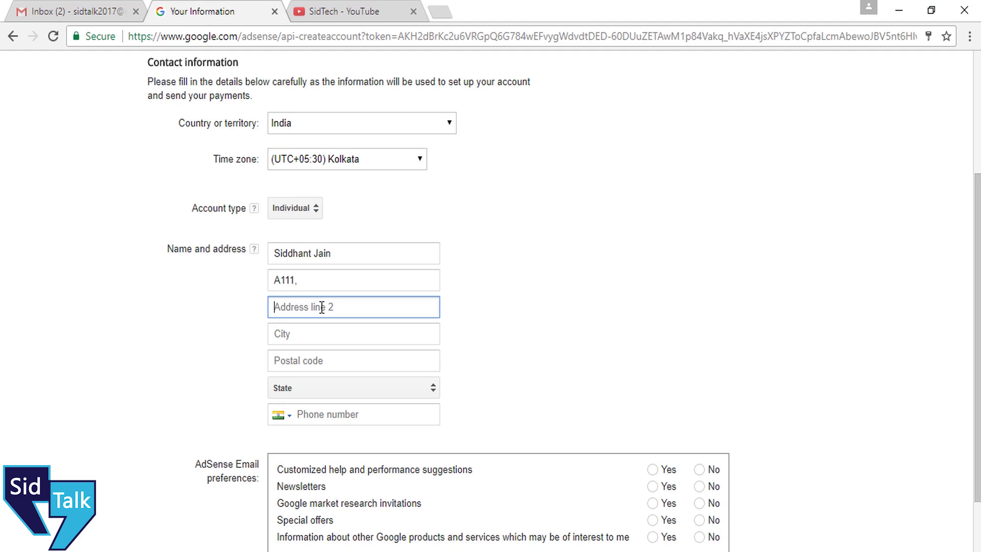
left_click(313, 339)
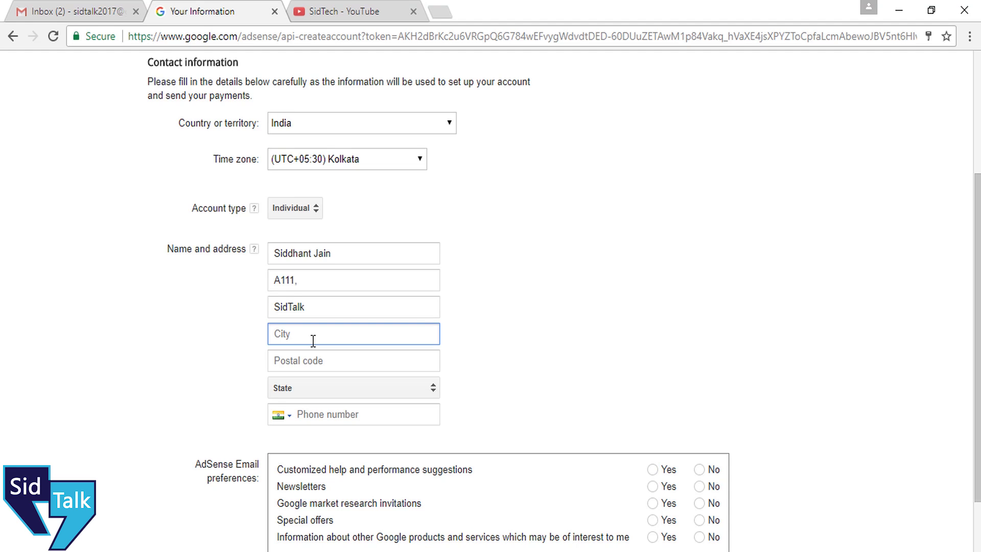
type("Bhopal")
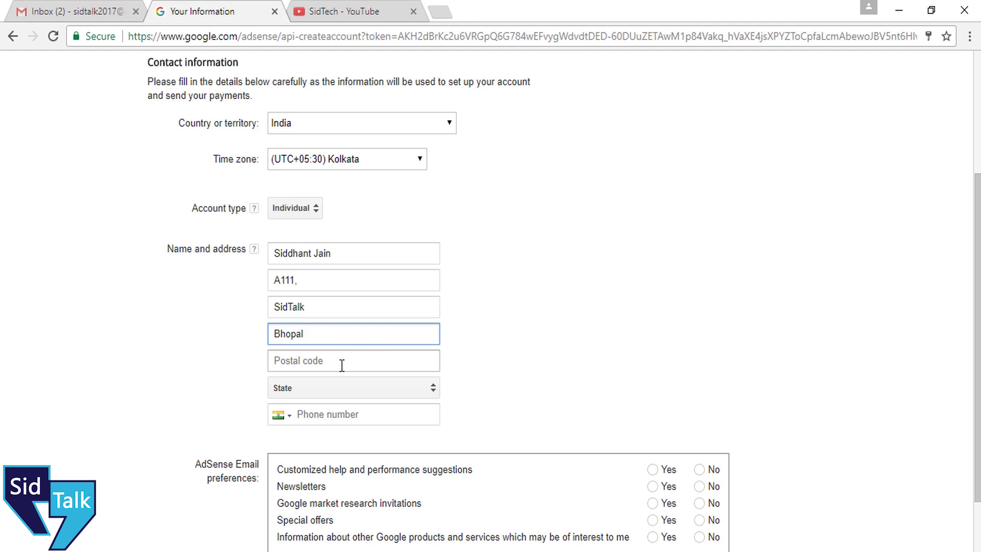
left_click(342, 365)
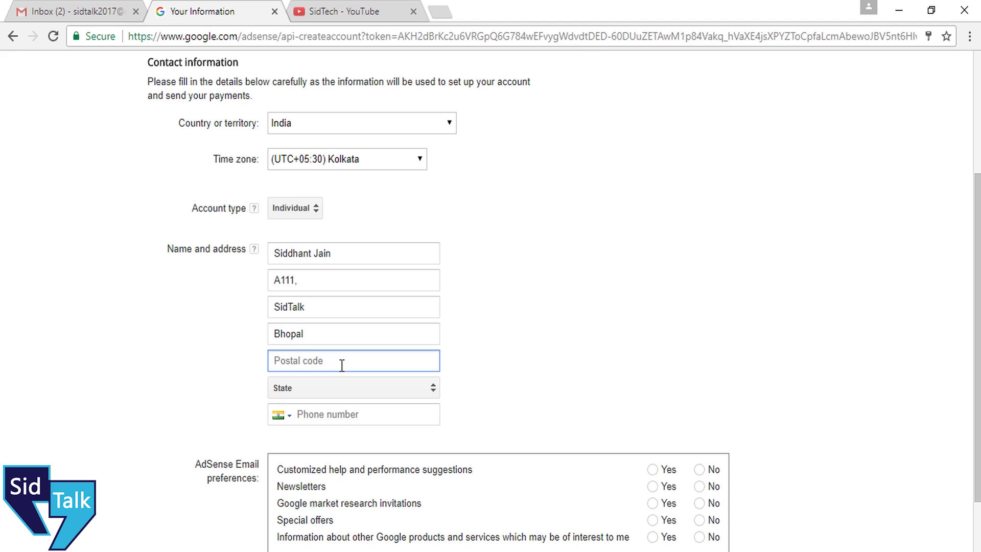
left_click(442, 10)
- Look up the city's pin code on Google, copy it, and enter it as the AdSense postal code
type("bhopal ")
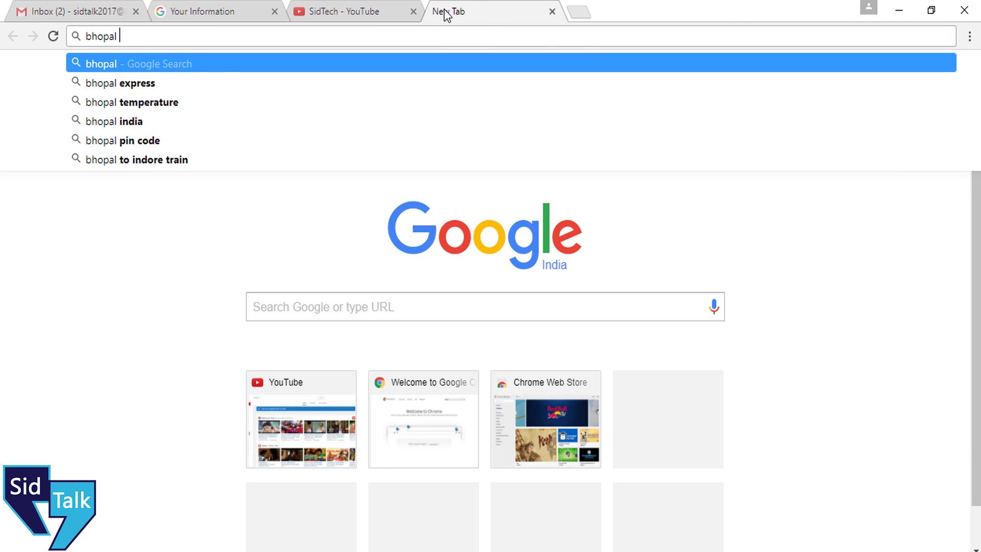
type("pincode")
key("Return")
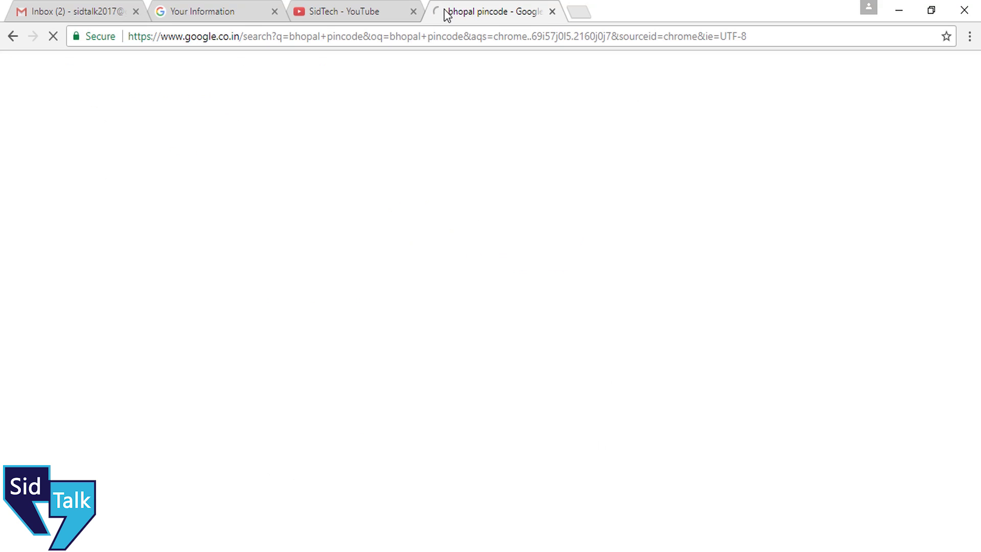
left_click_drag(270, 254, 312, 252)
right_click(287, 253)
left_click(299, 263)
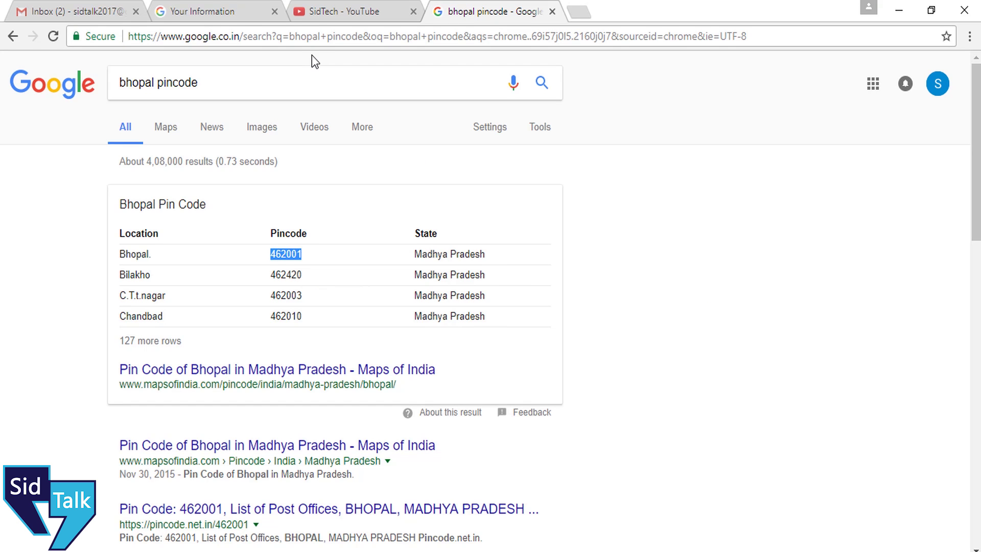
left_click(261, 6)
left_click(381, 357)
- Paste the postal code, choose Madhya Pradesh as the state, and enter the phone number
key("ctrl+v")
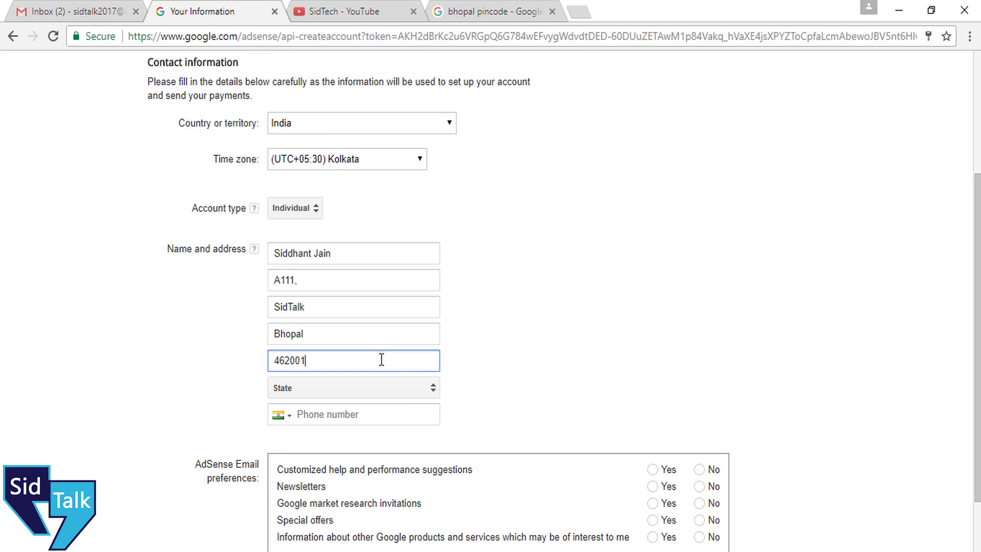
left_click(403, 387)
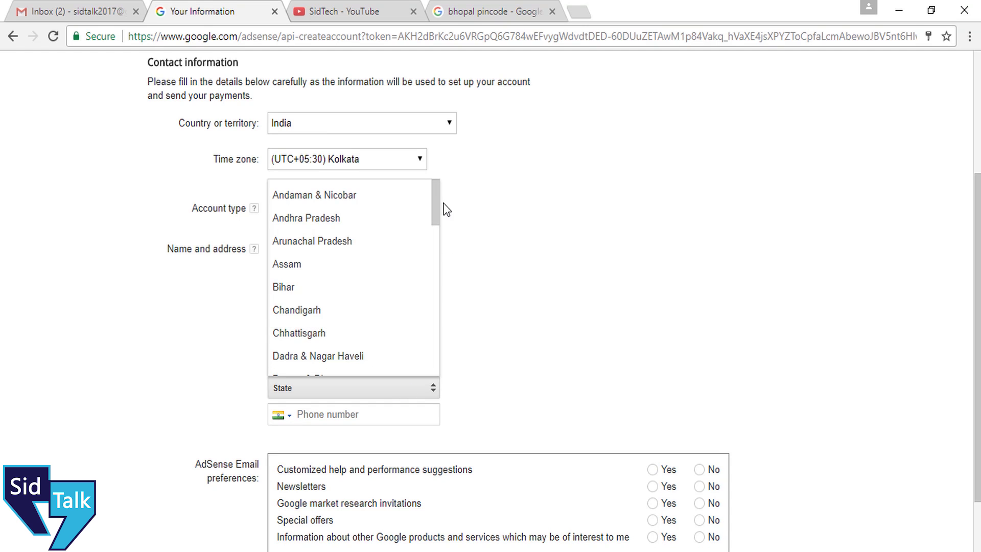
left_click_drag(437, 220, 431, 298)
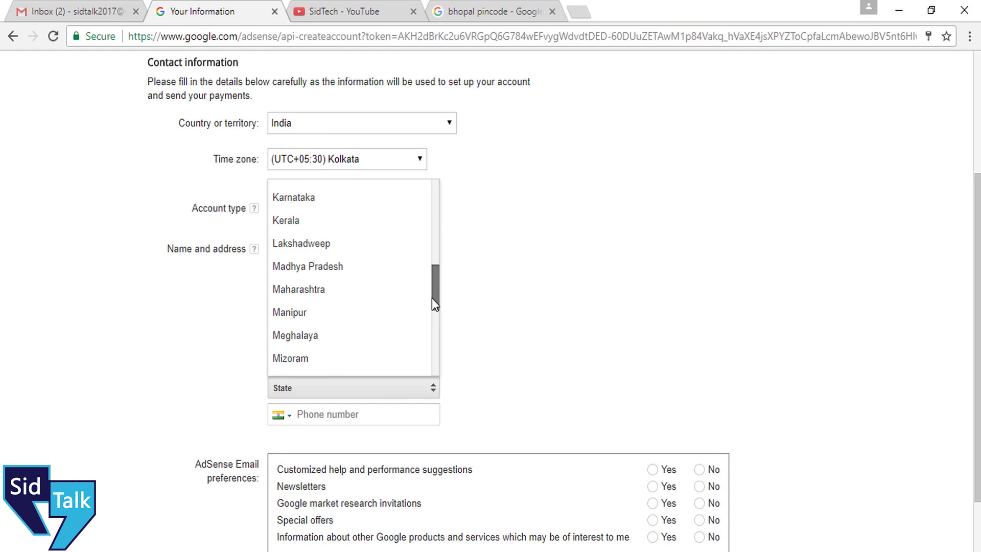
left_click(333, 257)
scroll(628, 331, "down", 2)
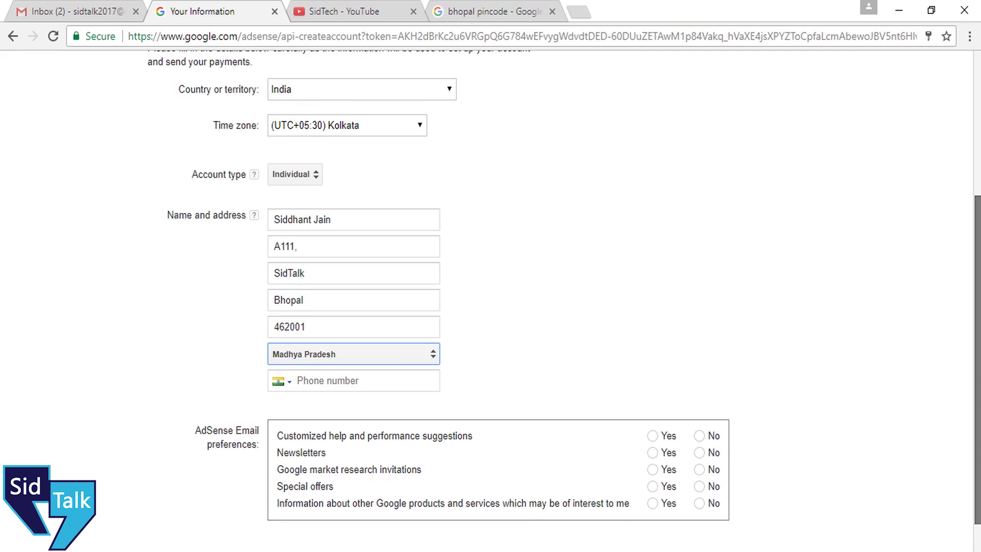
left_click(360, 325)
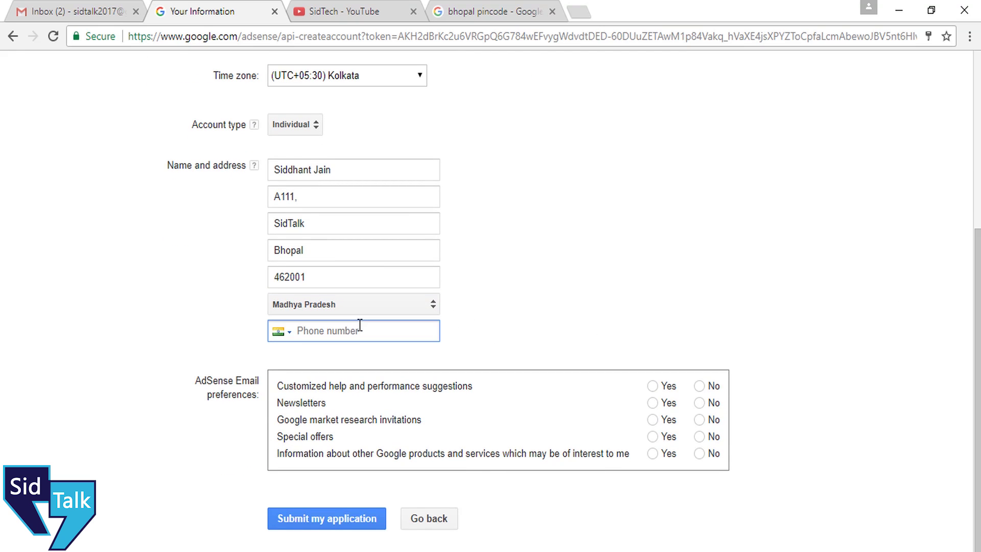
left_click(56, 11)
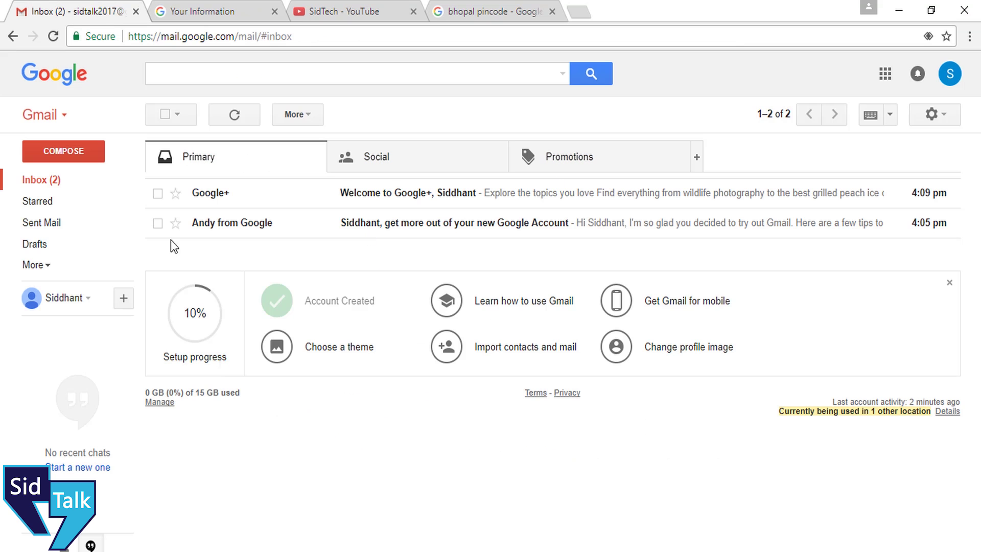
left_click(214, 12)
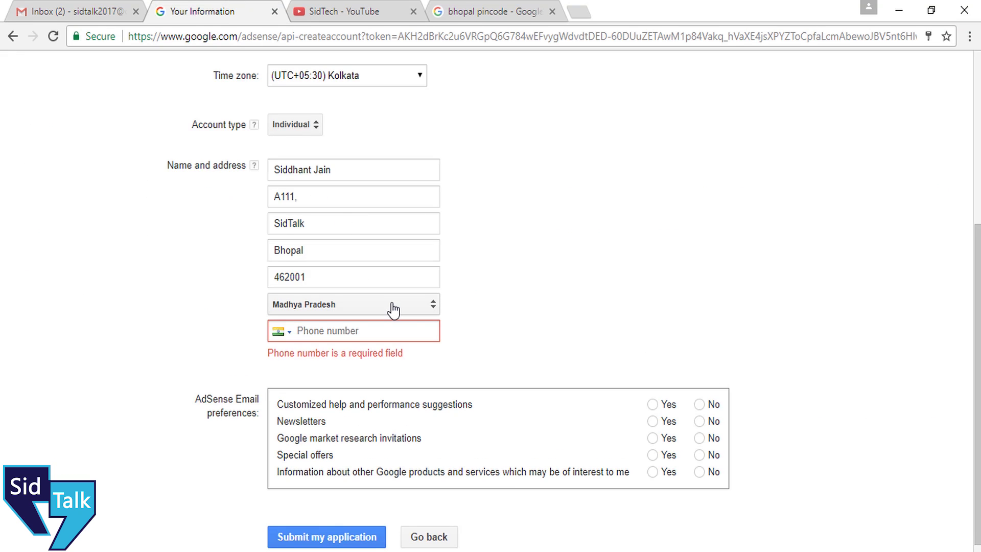
type("88888888888")
left_click(777, 311)
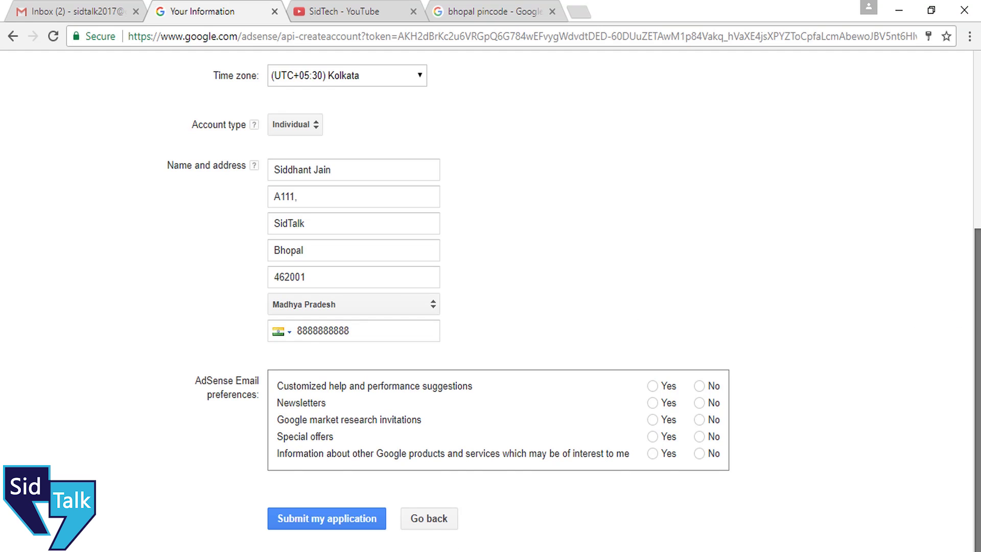
- Opt in to all five AdSense email preferences, from customized help to other Google products
left_click_drag(195, 381, 265, 413)
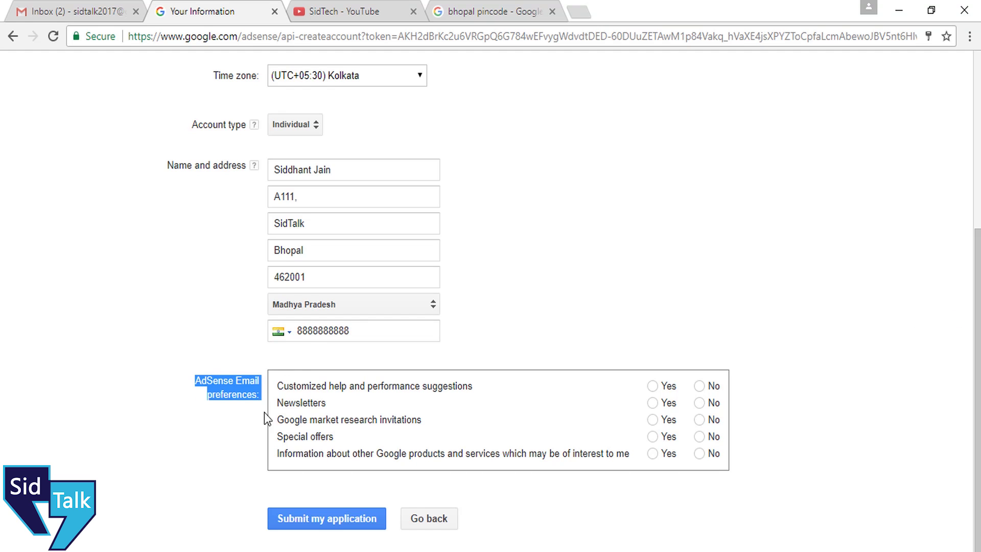
left_click(656, 387)
left_click(653, 403)
left_click(652, 420)
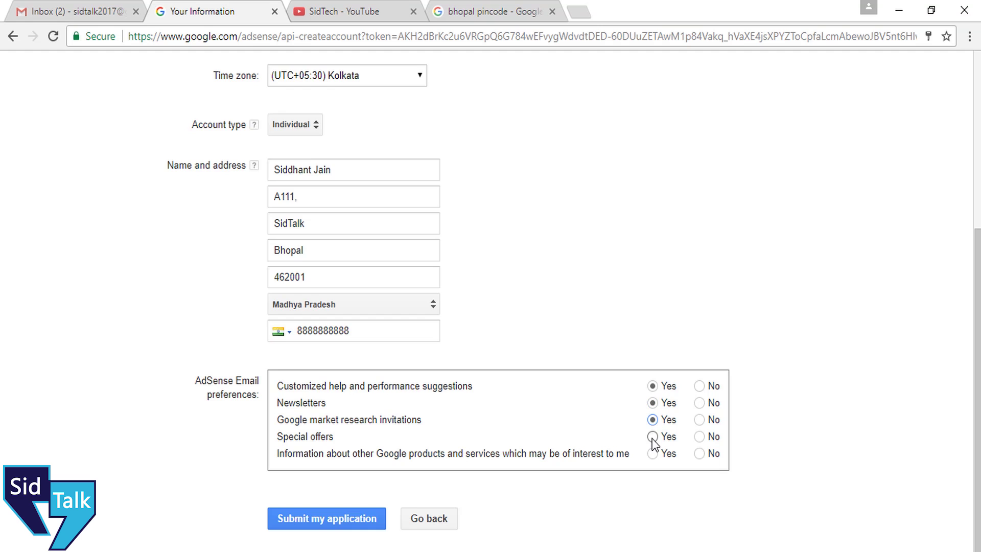
left_click(653, 437)
left_click(653, 454)
- Submit the AdSense application, complete phone verification, then tick the agreement and accept the AdSense terms
left_click(318, 520)
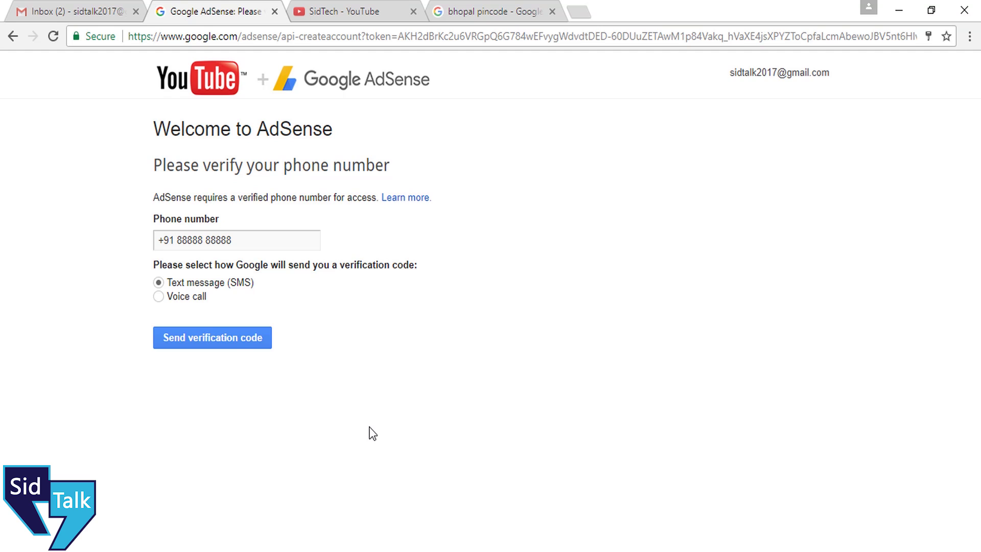
left_click(260, 236)
left_click_drag(233, 239, 183, 238)
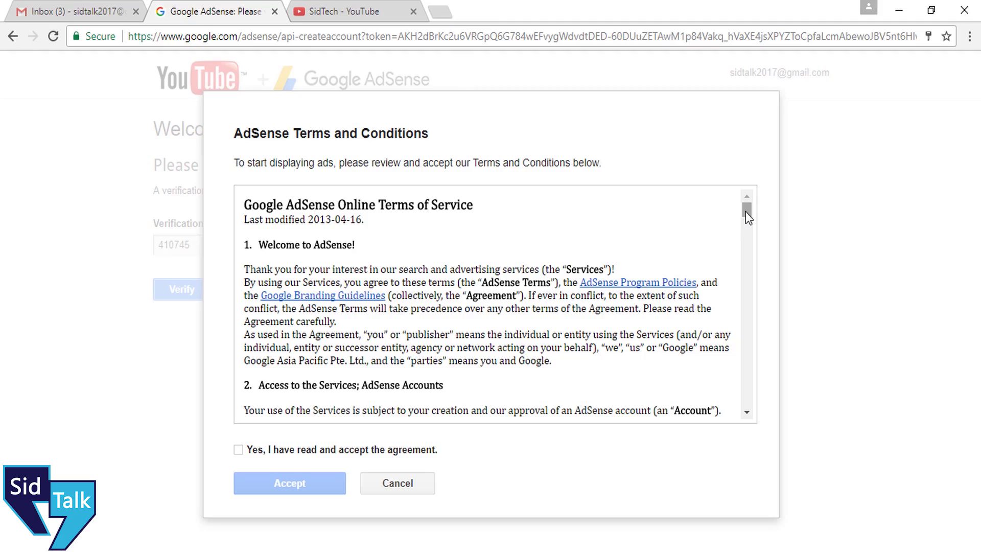
left_click_drag(747, 217, 747, 418)
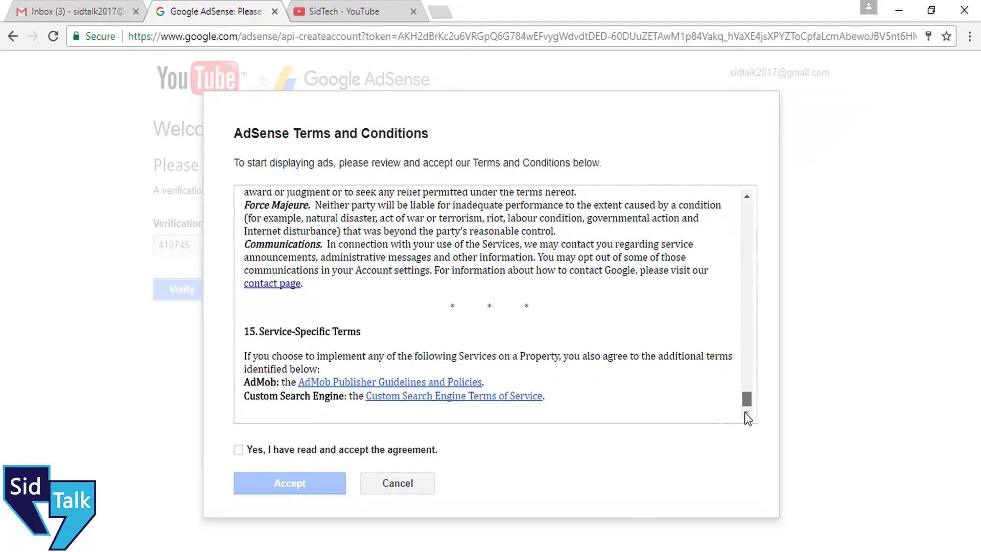
left_click(238, 450)
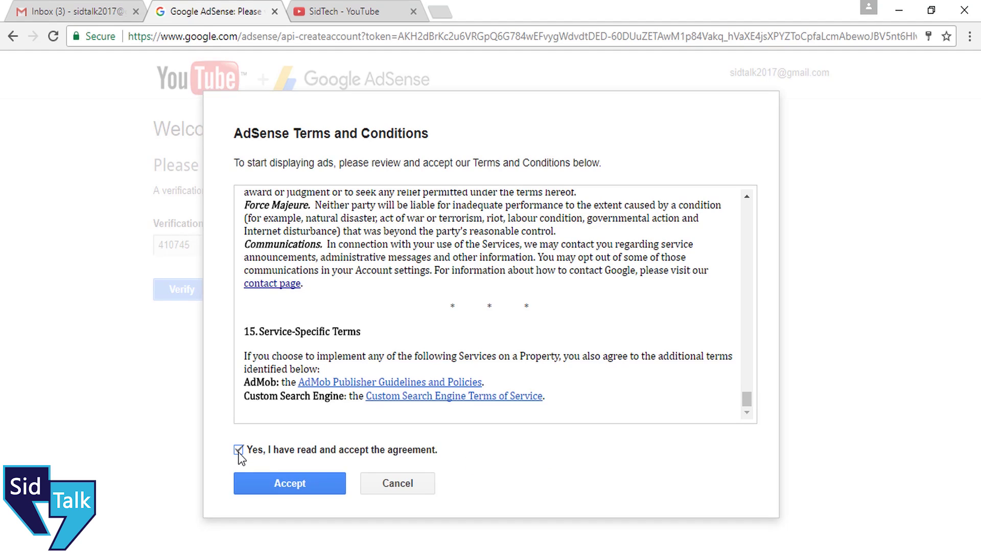
left_click(290, 488)
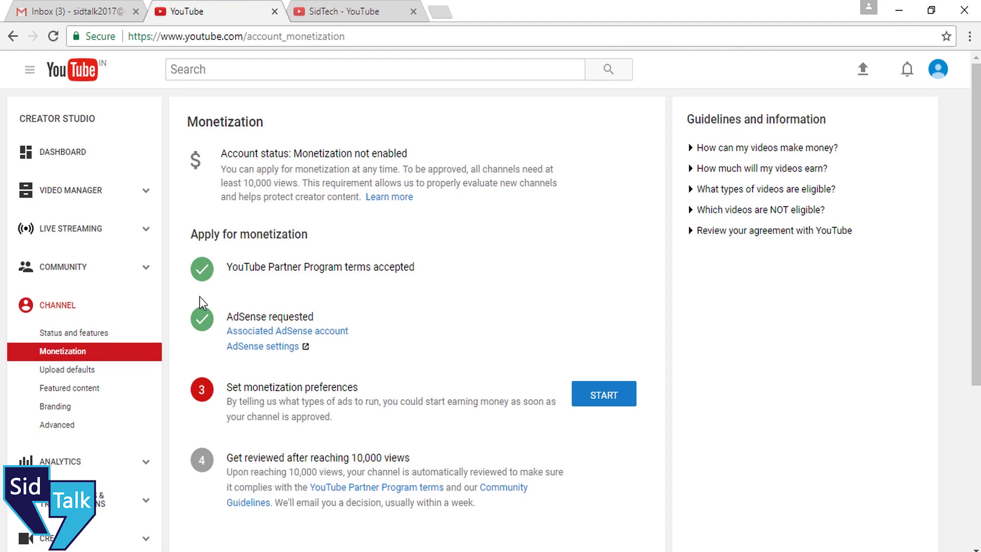
- Open the Set monetization preferences dialog from its START button on the Monetization page
left_click_drag(225, 387, 374, 381)
left_click(334, 420)
left_click_drag(227, 387, 372, 386)
triple_click(282, 394)
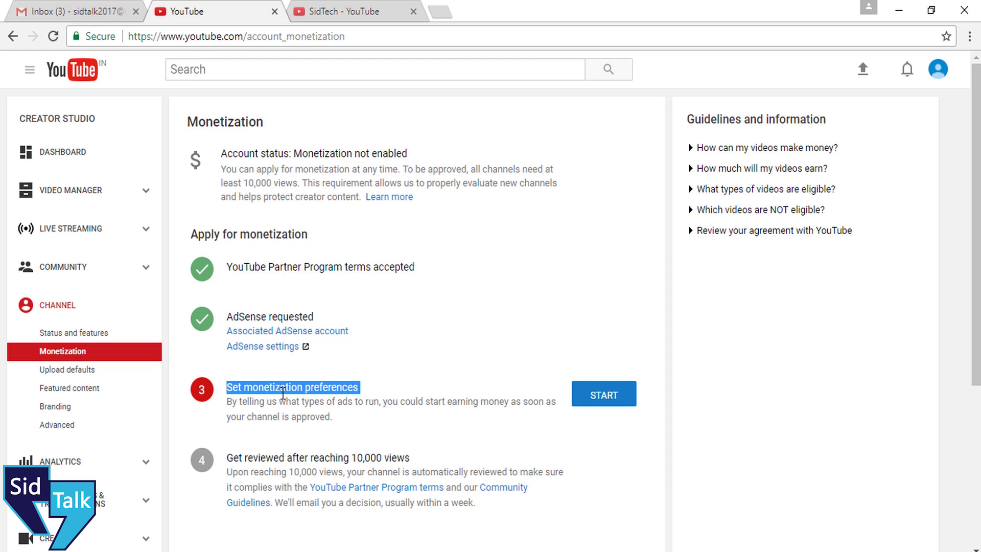
left_click(315, 401)
left_click(603, 408)
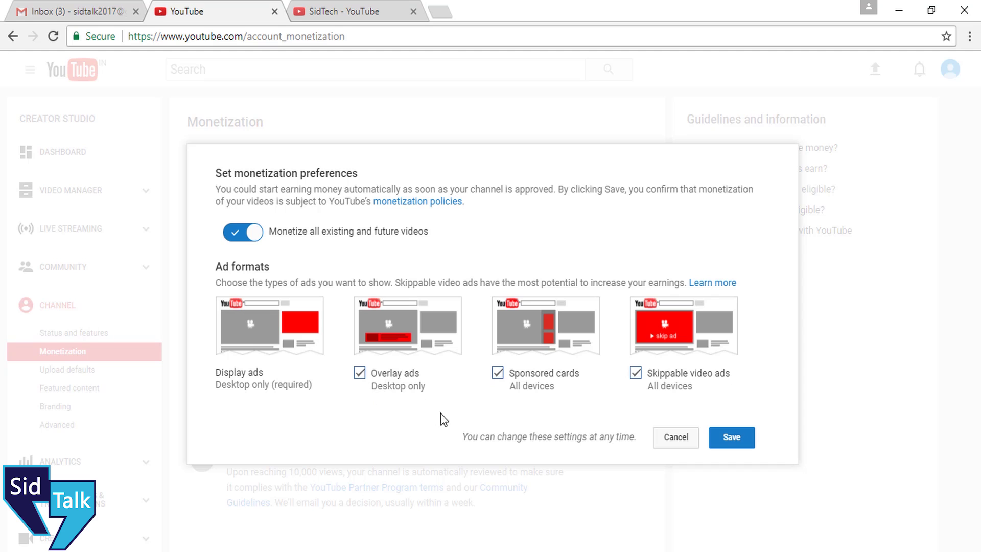
- Keep monetizing all existing and future videos on with overlay, sponsored card and skippable ads, and save
left_click(254, 236)
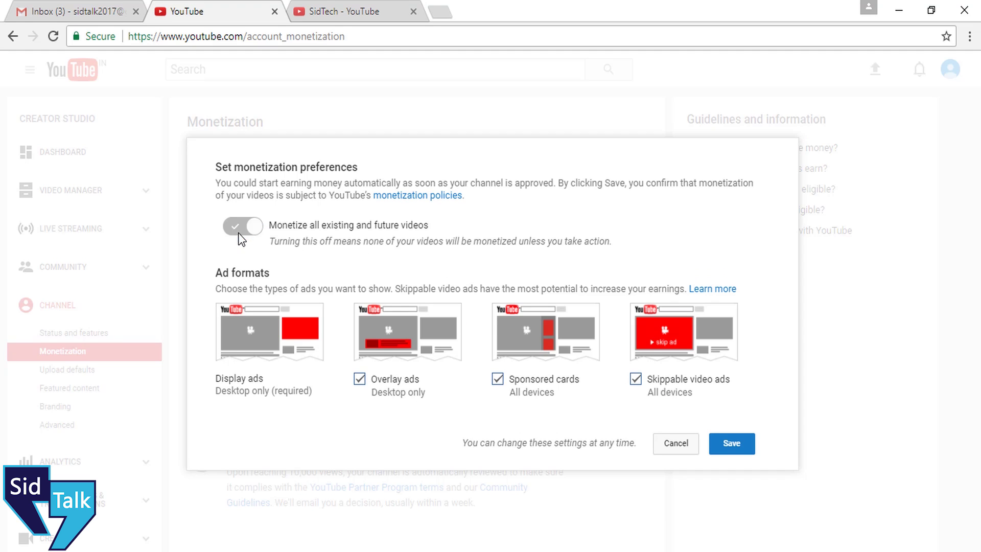
left_click(252, 235)
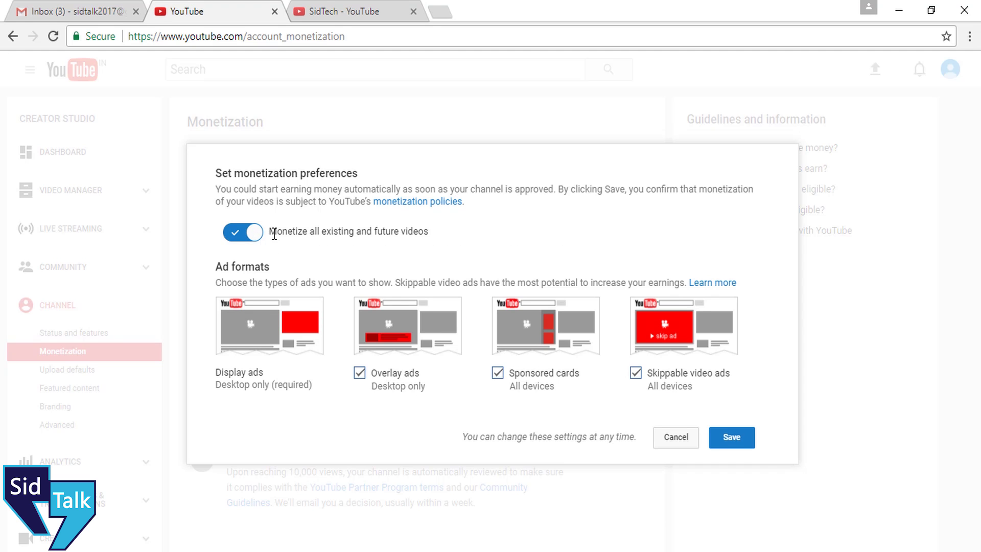
left_click_drag(273, 233, 427, 234)
left_click(372, 233)
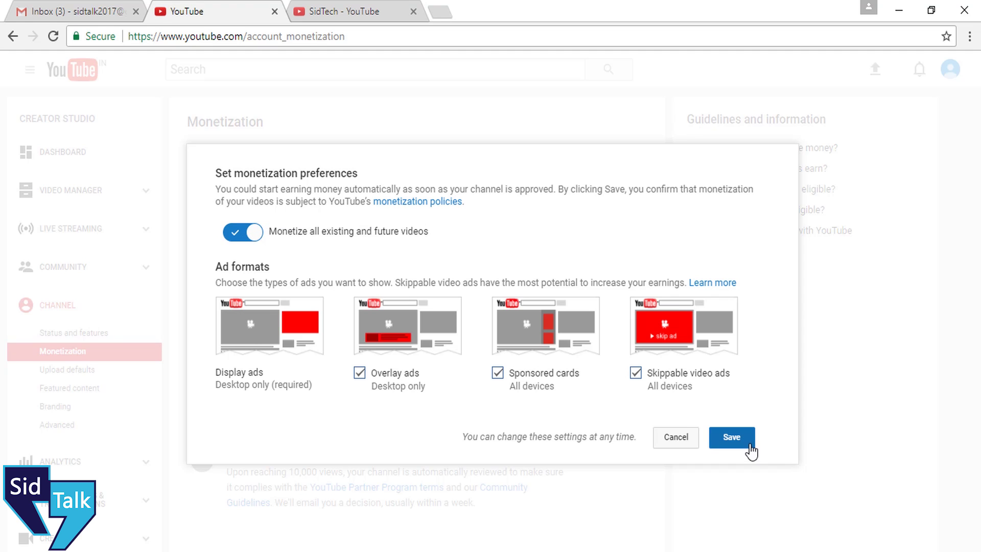
left_click(734, 441)
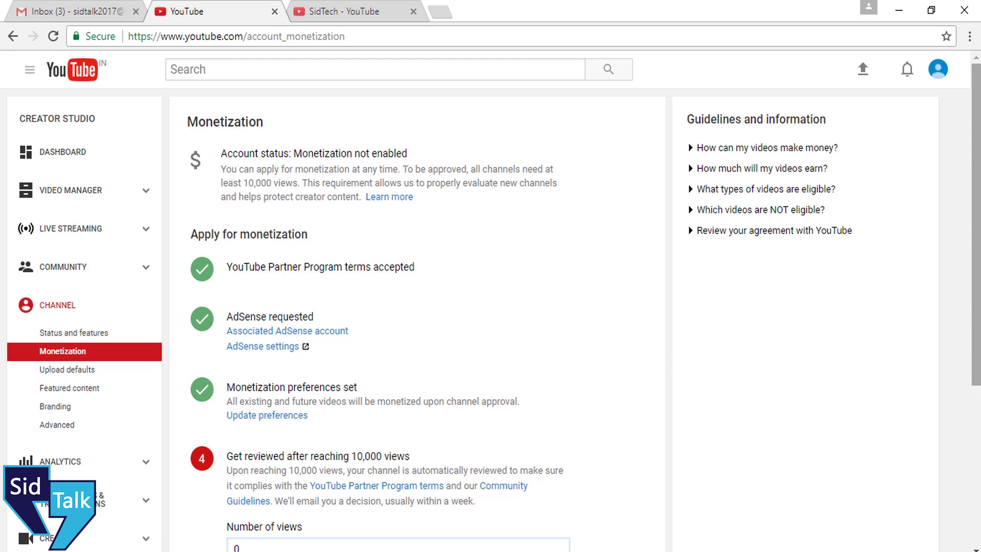
scroll(357, 434, "down", 3)
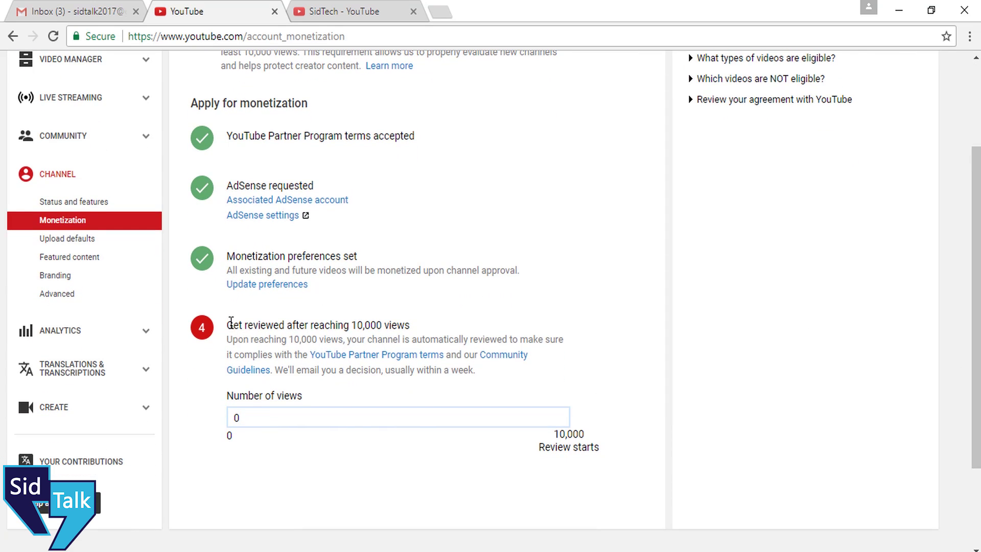
- Note the 10,000-view review requirement, then check the channel's view count in the Creator Studio dashboard
left_click_drag(352, 325, 383, 325)
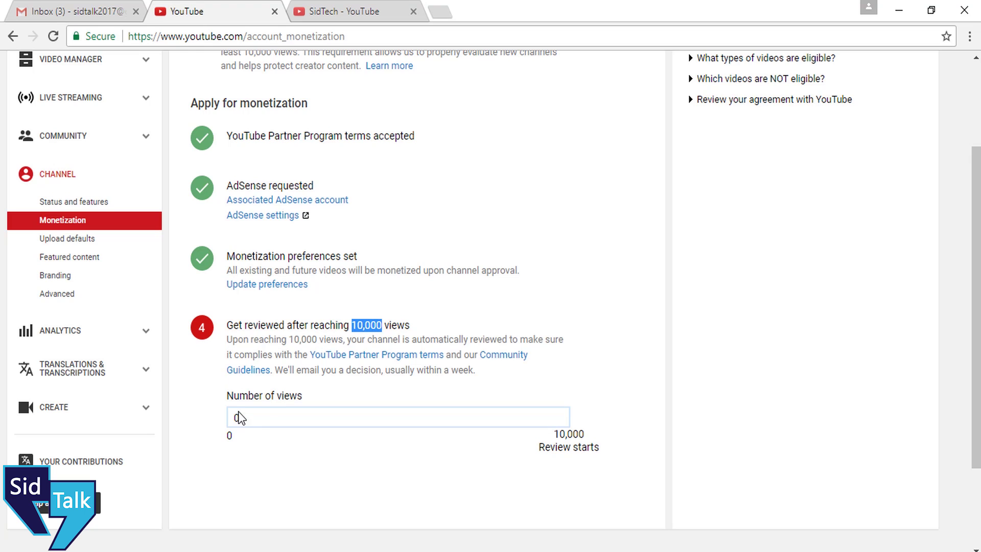
left_click_drag(238, 417, 546, 410)
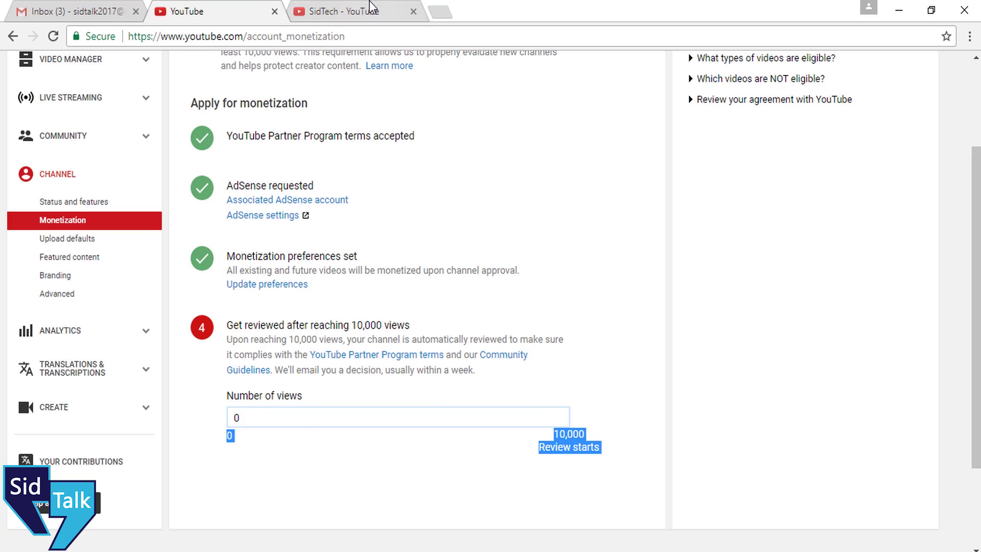
left_click(363, 10)
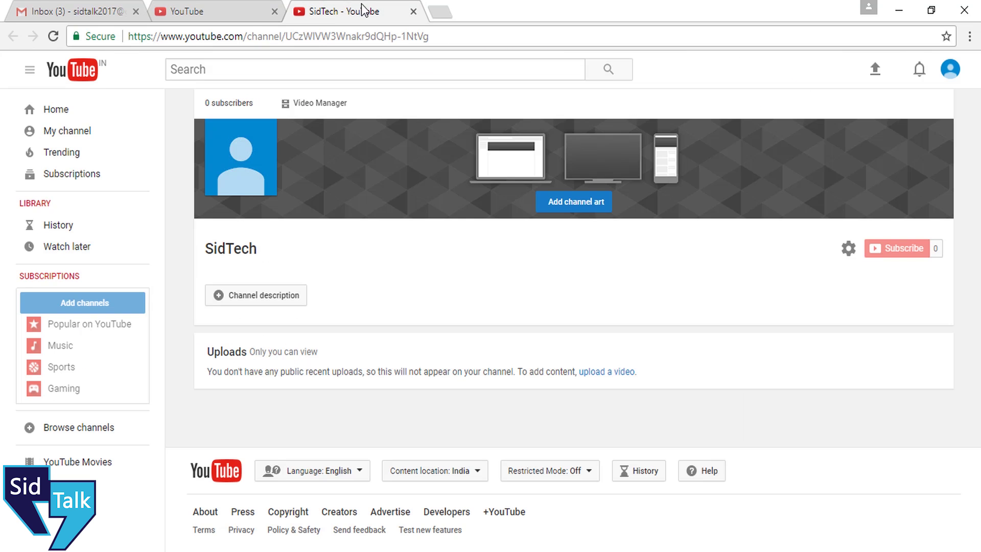
left_click(948, 73)
left_click(852, 176)
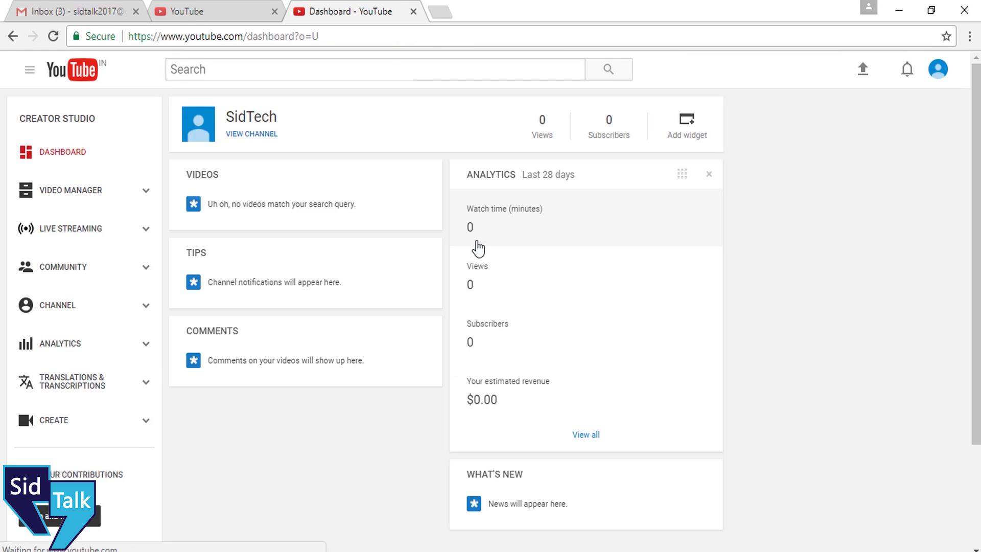
triple_click(541, 126)
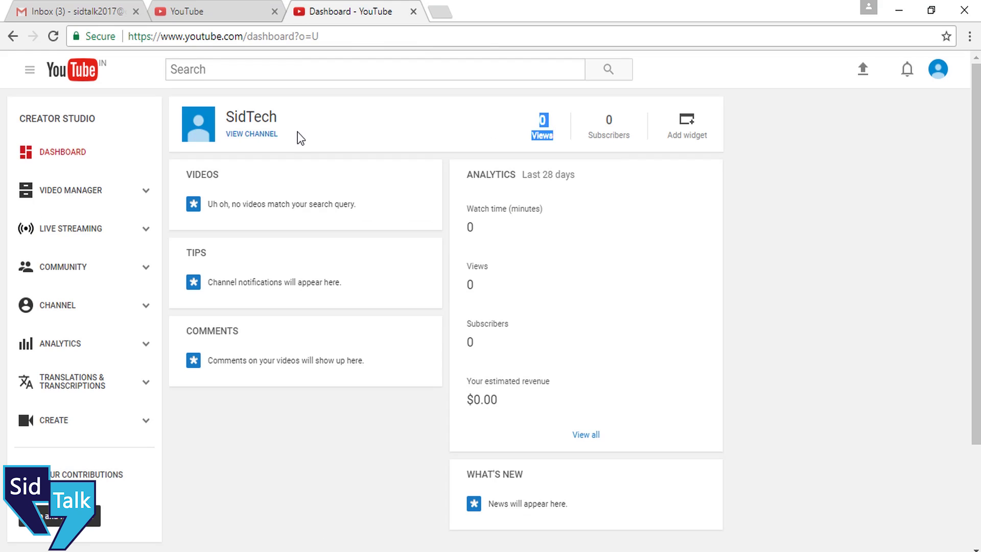
- Back on the Monetization tab, review the 10,000-view threshold on the 0-to-10,000 review scale
left_click(186, 6)
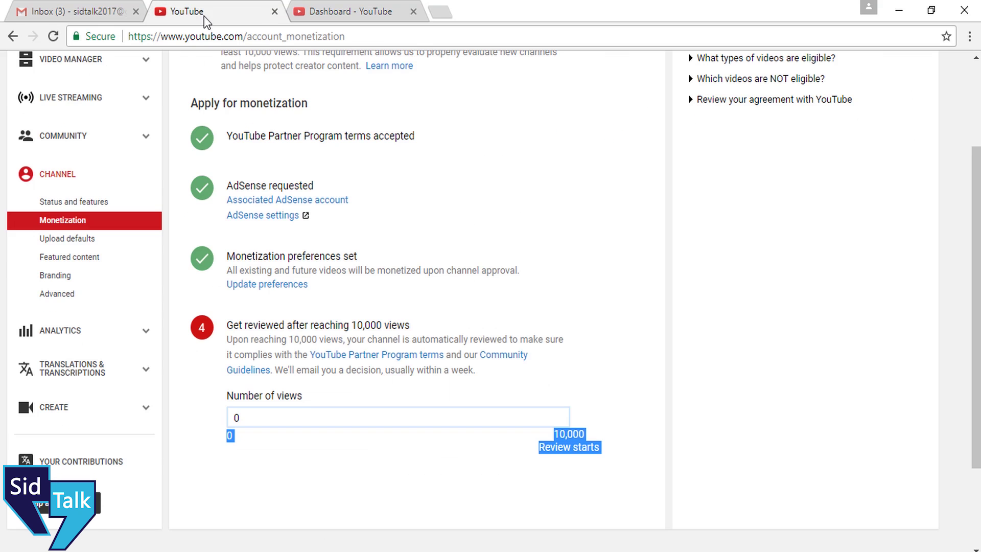
left_click(354, 325)
left_click_drag(352, 325, 435, 324)
left_click(349, 331)
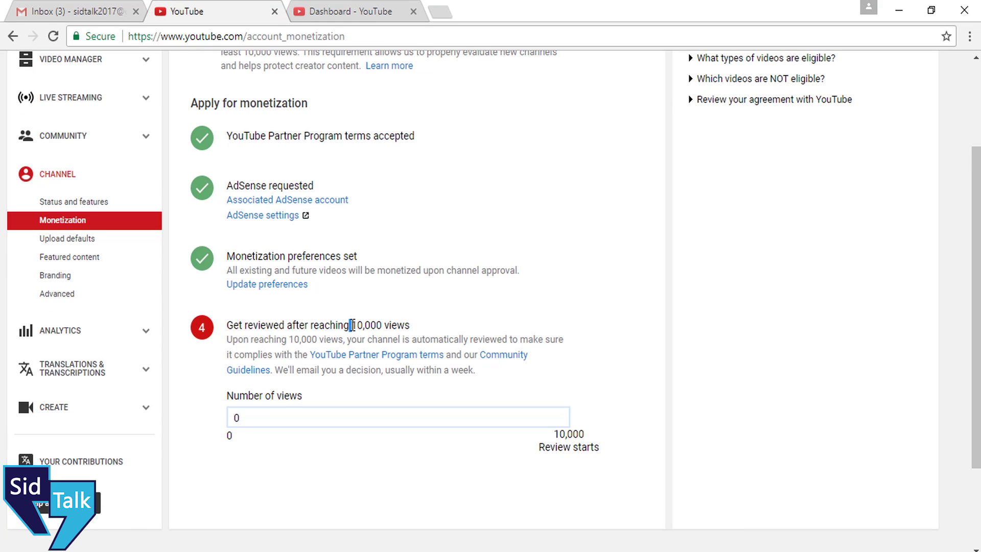
left_click_drag(353, 325, 412, 324)
left_click_drag(310, 325, 396, 324)
left_click(360, 325)
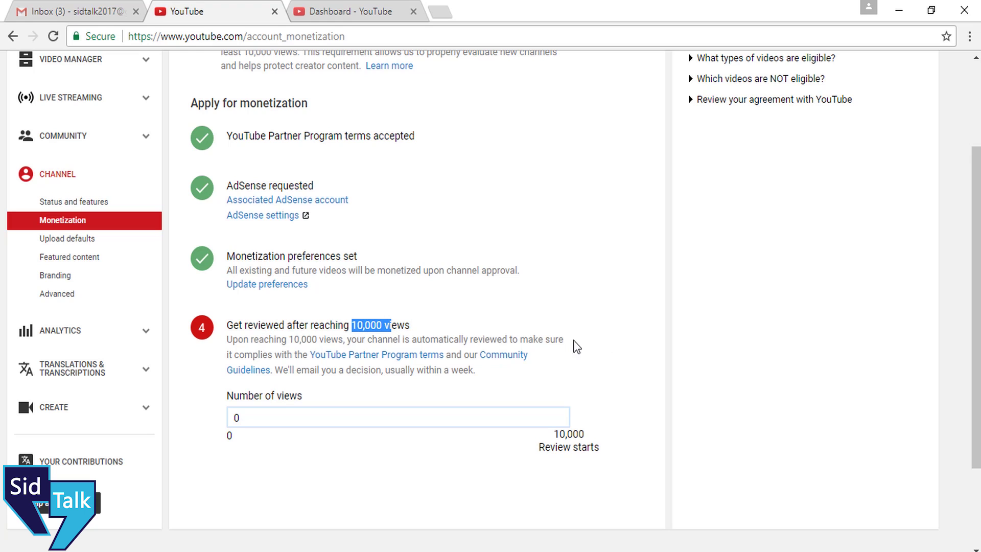
left_click(566, 436)
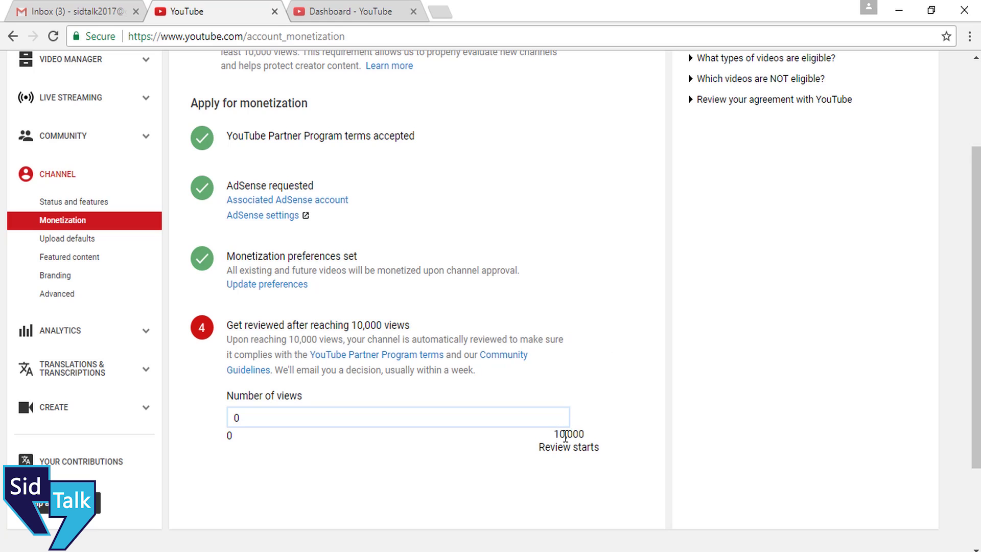
double_click(565, 436)
left_click(604, 444)
scroll(976, 307, "down", 2)
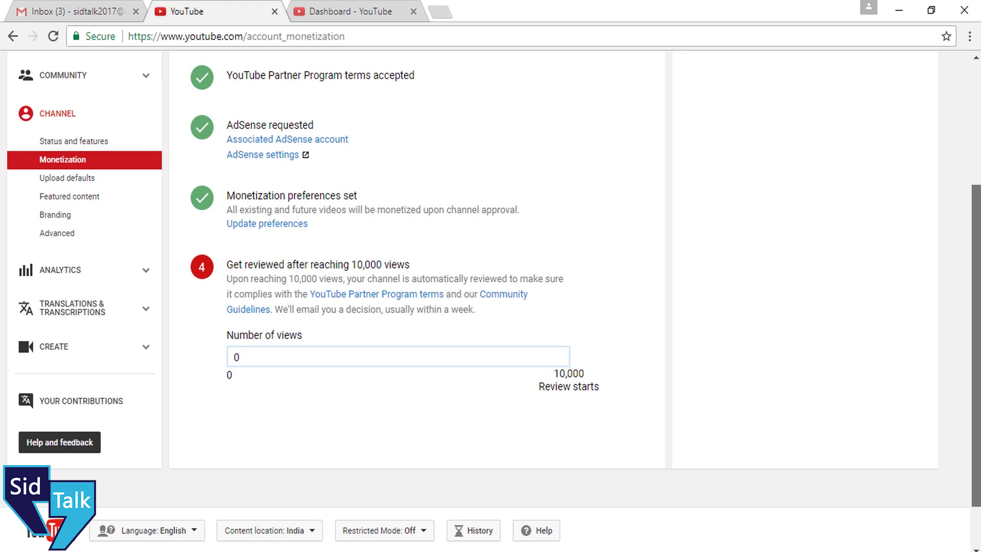
scroll(381, 252, "up", 1)
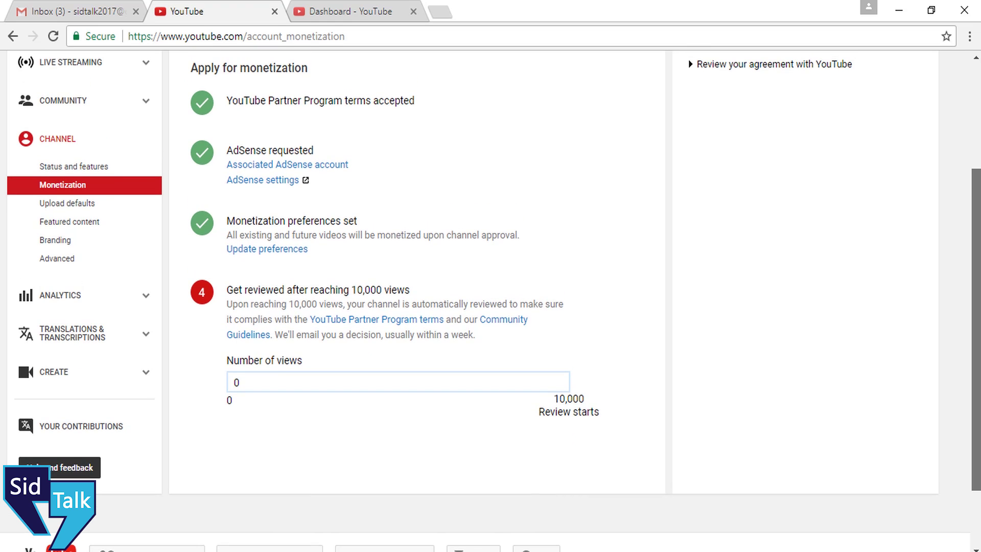
double_click(369, 289)
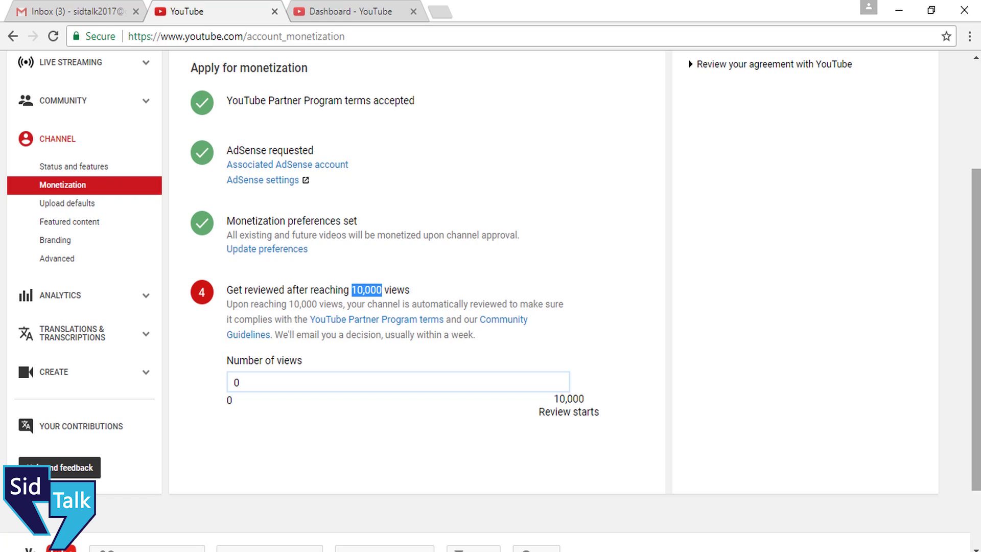
left_click(361, 291)
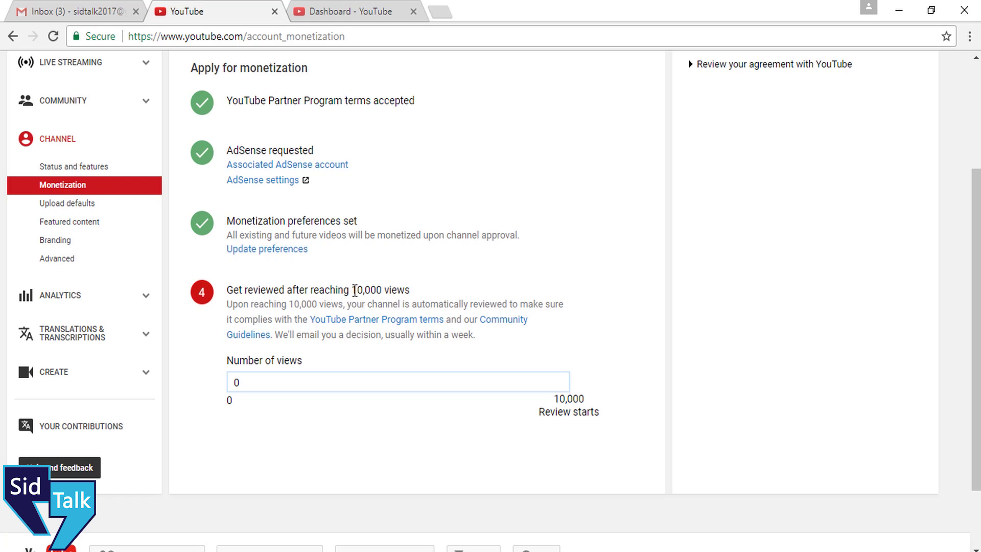
left_click_drag(354, 291, 387, 293)
scroll(387, 292, "up", 2)
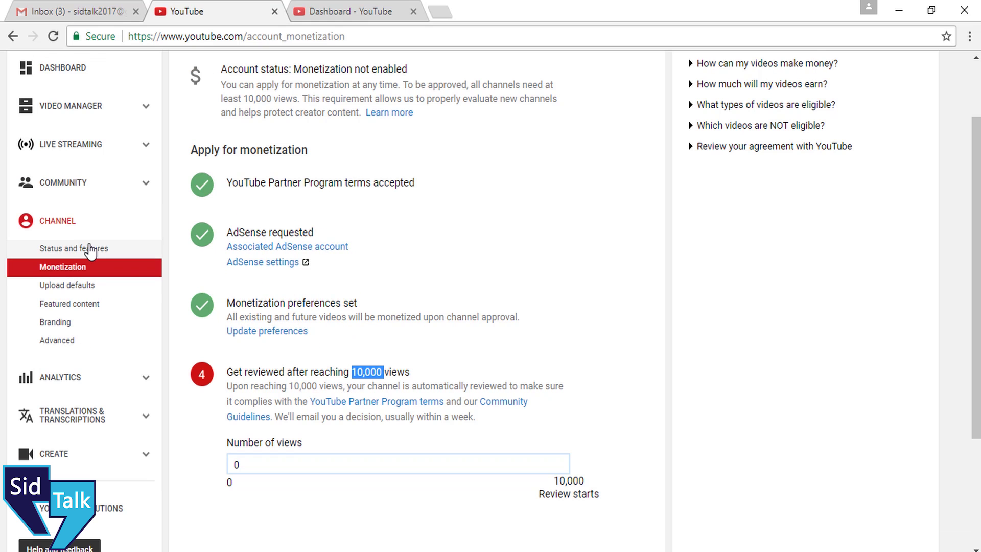
- Open Status and features: Uploading and Video editor are Enabled, Monetization is Not Enabled
left_click(74, 249)
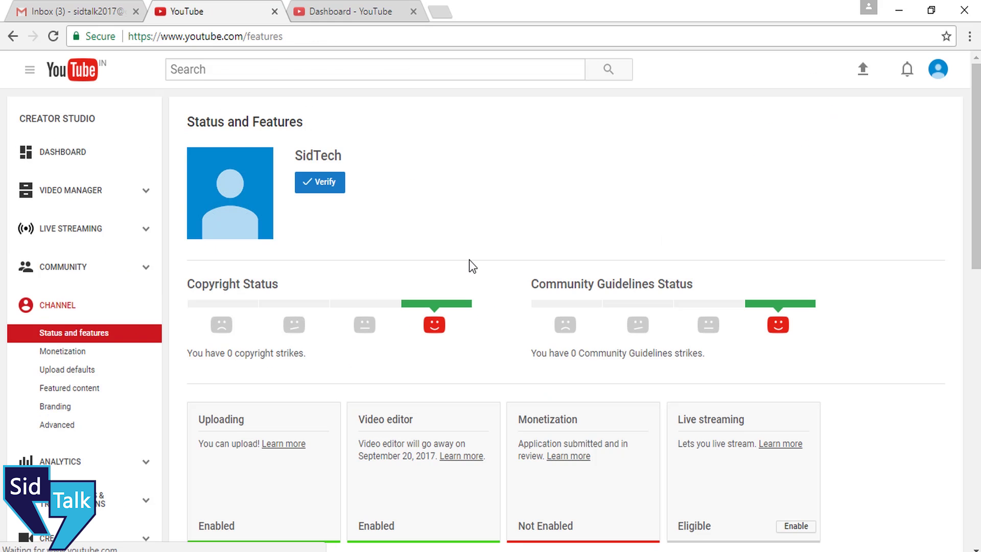
left_click_drag(977, 102, 979, 174)
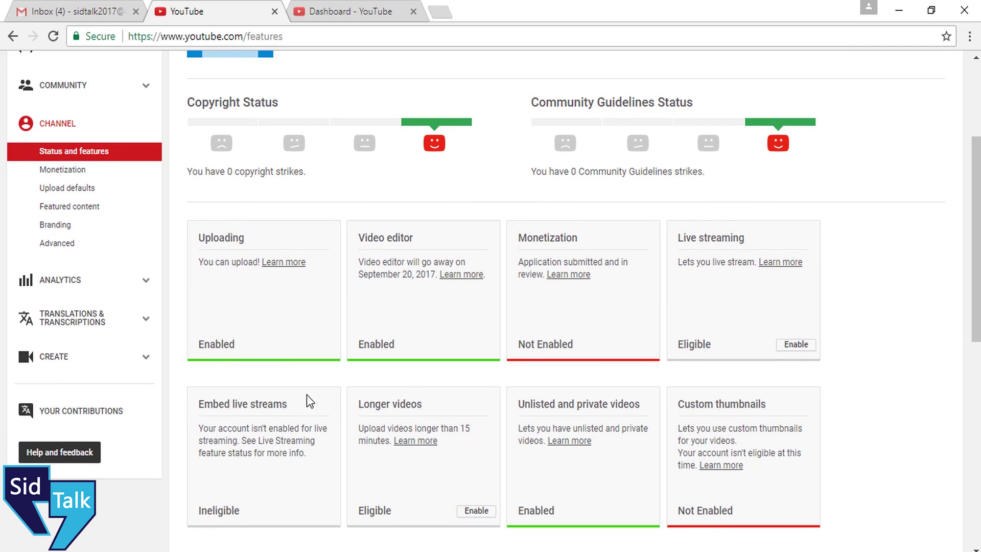
double_click(225, 345)
double_click(387, 345)
left_click(485, 351)
left_click_drag(523, 343, 578, 349)
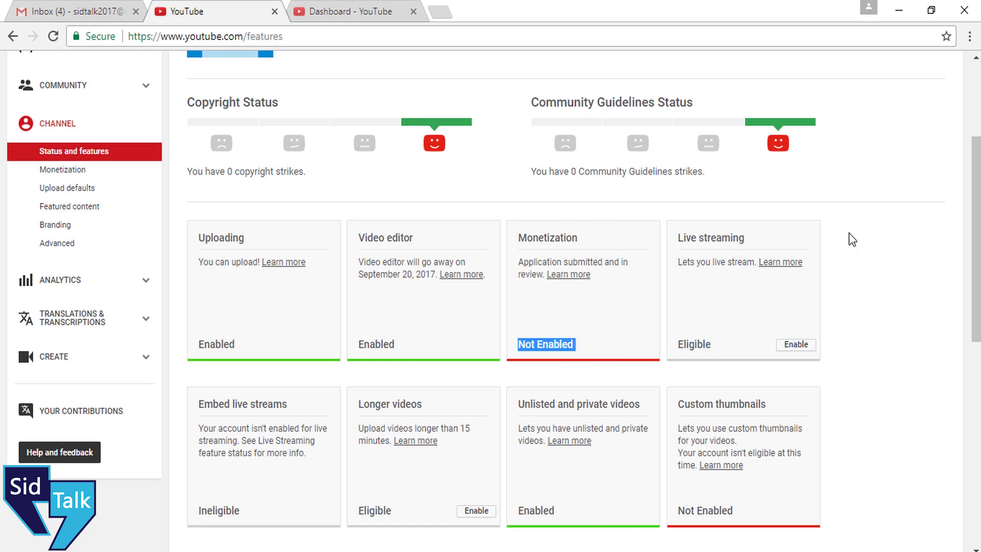
scroll(851, 239, "down", 1)
left_click_drag(682, 171, 758, 174)
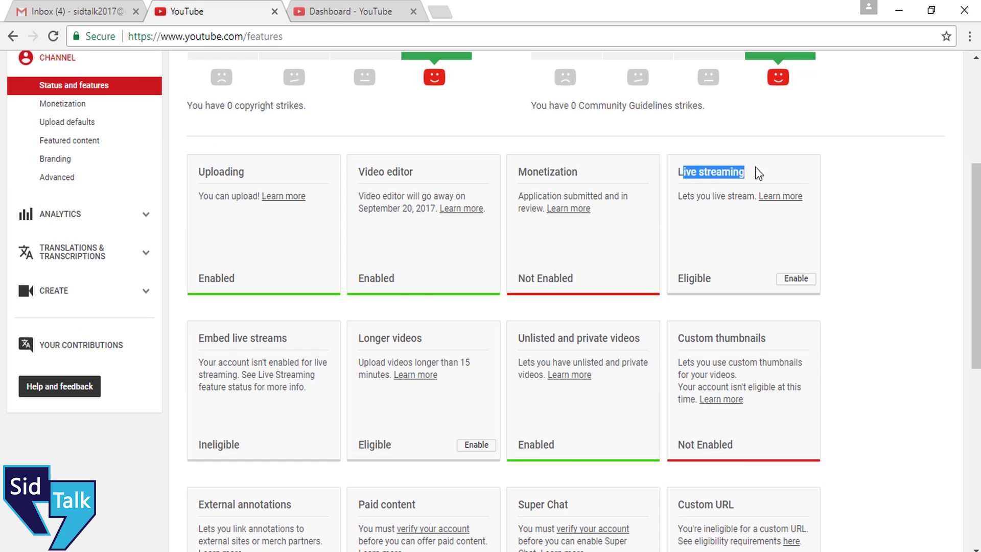
- Try enabling Live streaming, choose voice-call verification, then return to the features page
left_click(793, 280)
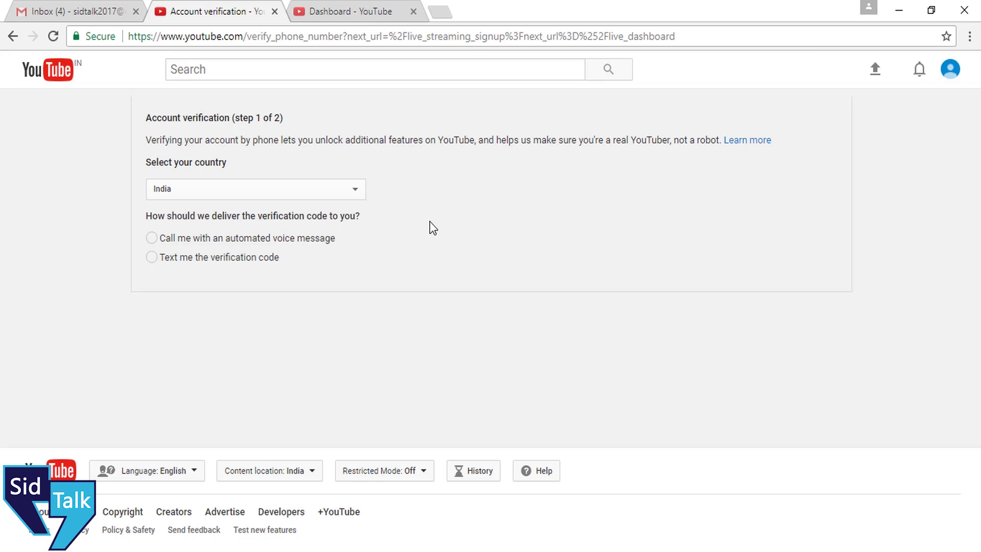
left_click(236, 240)
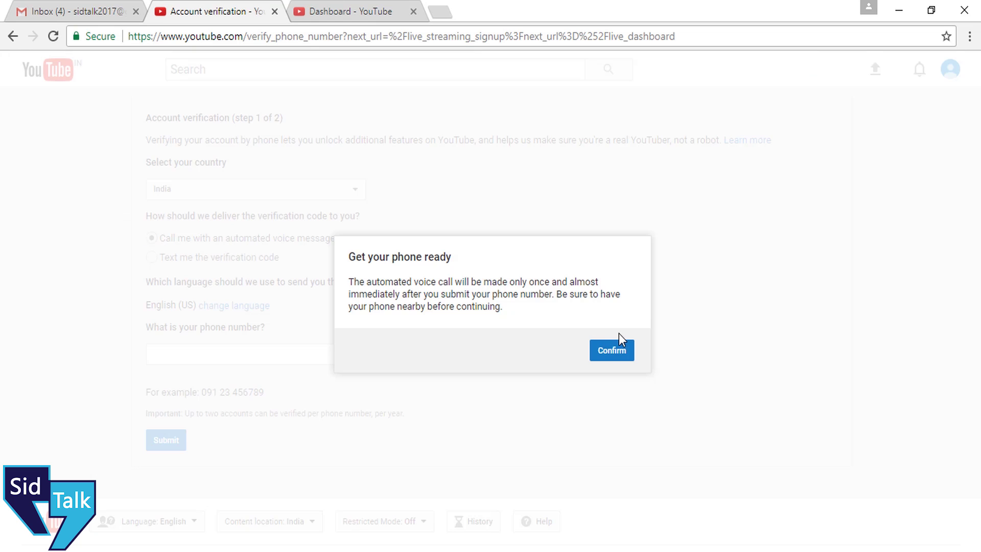
left_click(611, 350)
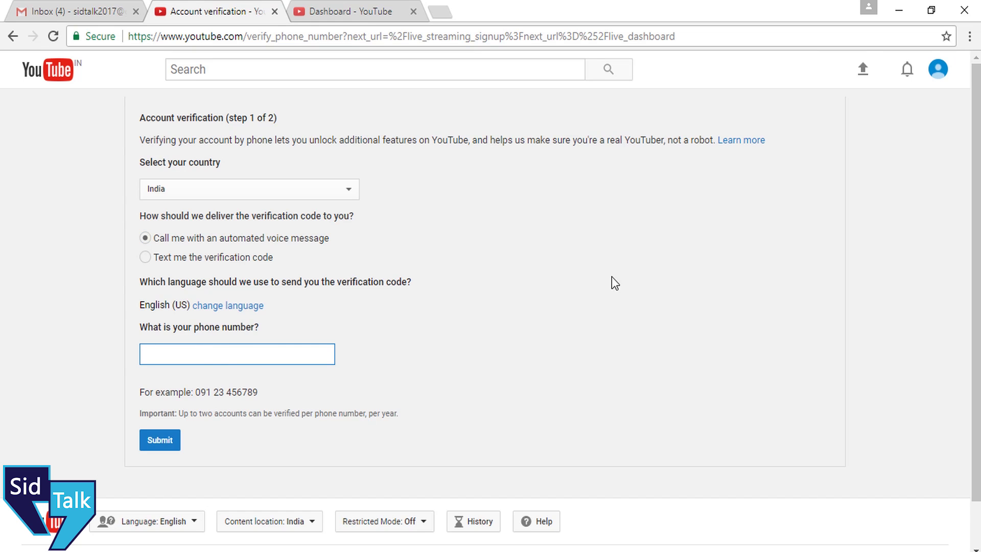
left_click(12, 37)
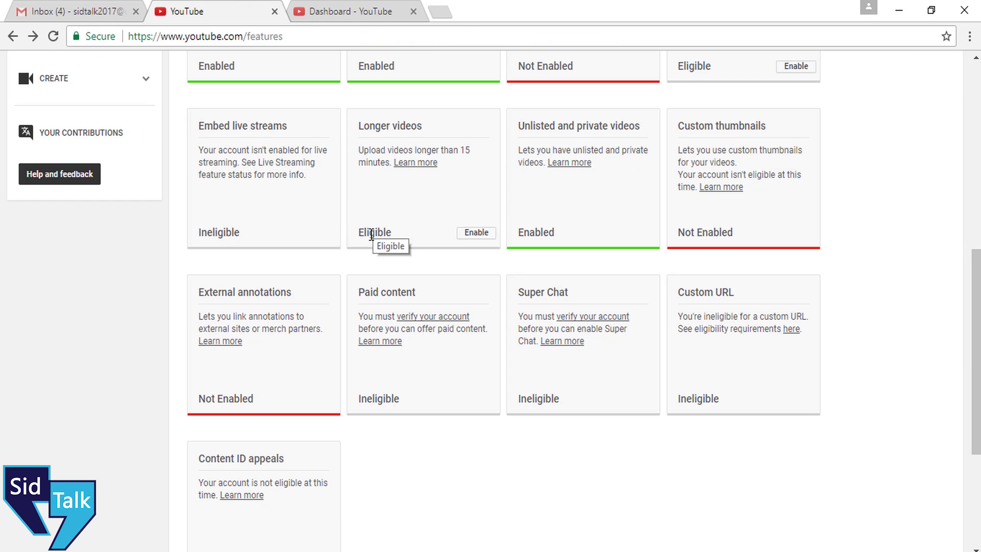
- Review the Longer videos card, listed as Eligible for uploads over 15 minutes
double_click(372, 232)
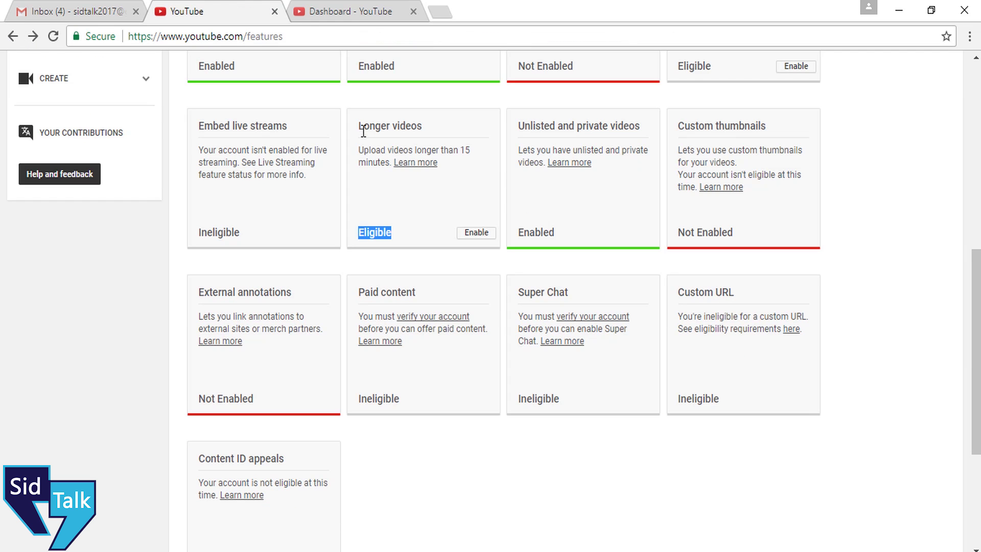
left_click_drag(363, 128, 468, 159)
double_click(411, 126)
left_click(463, 152)
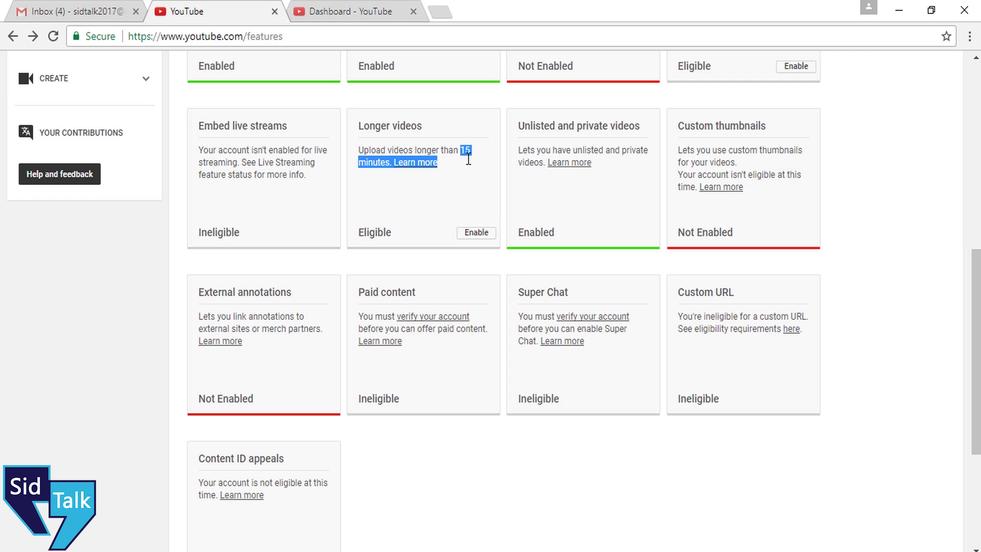
left_click(440, 181)
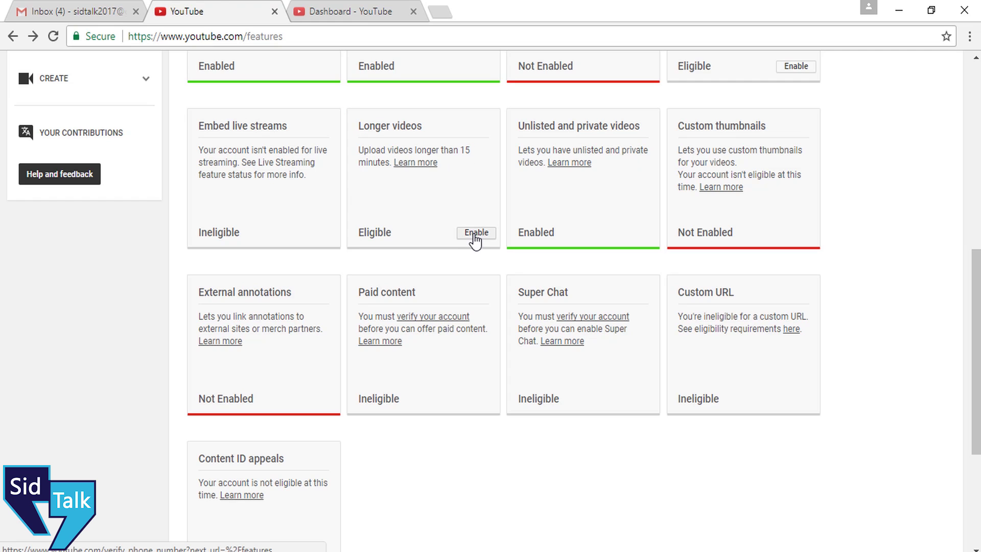
- Enable Longer videos by submitting the 6-digit voice-call code, confirming SidTech shows Partner Verified
left_click(475, 233)
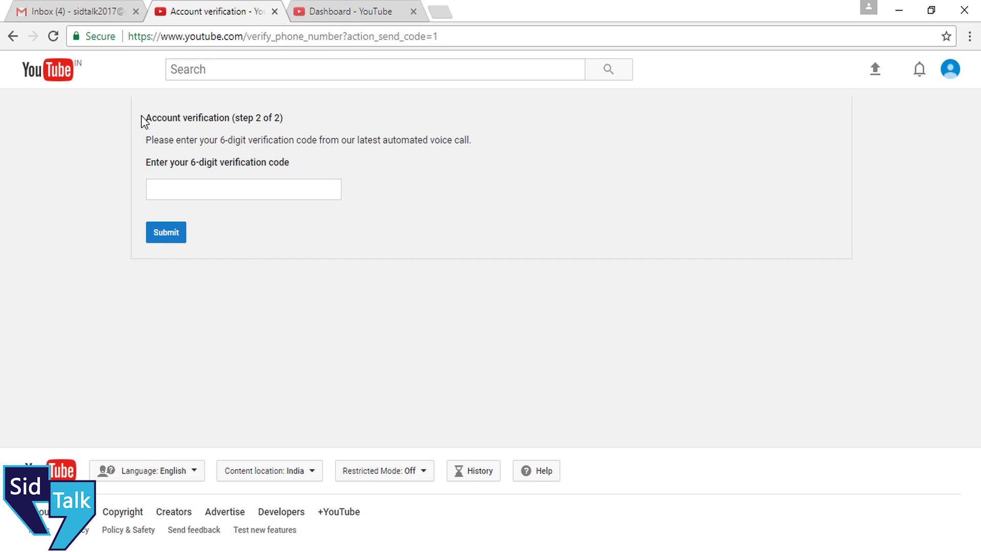
left_click_drag(141, 115, 317, 115)
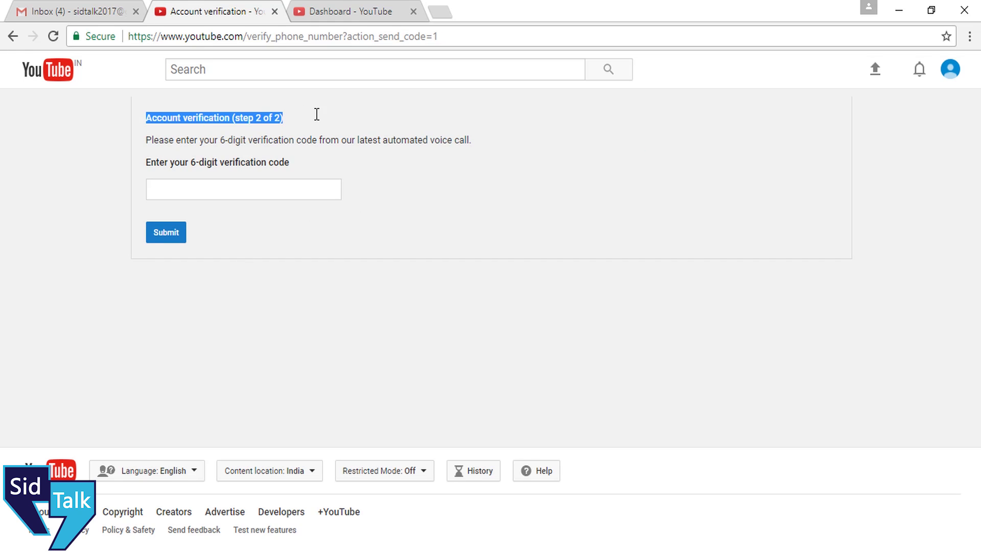
left_click(227, 186)
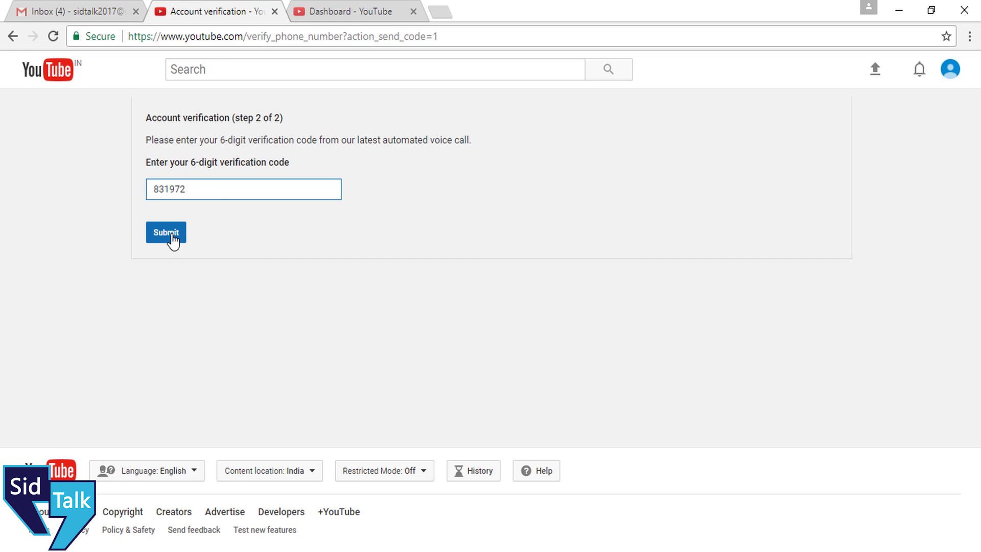
left_click(173, 236)
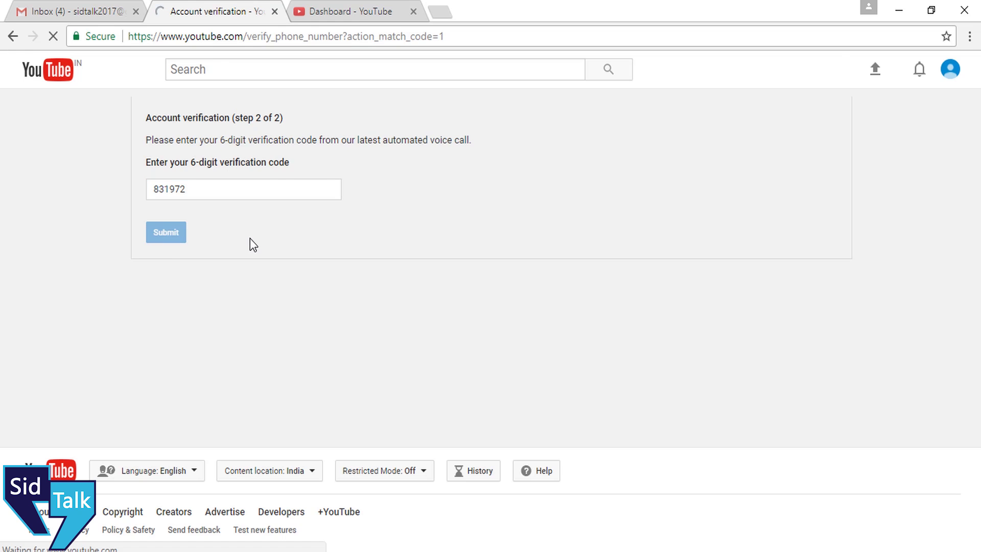
left_click_drag(233, 152, 375, 162)
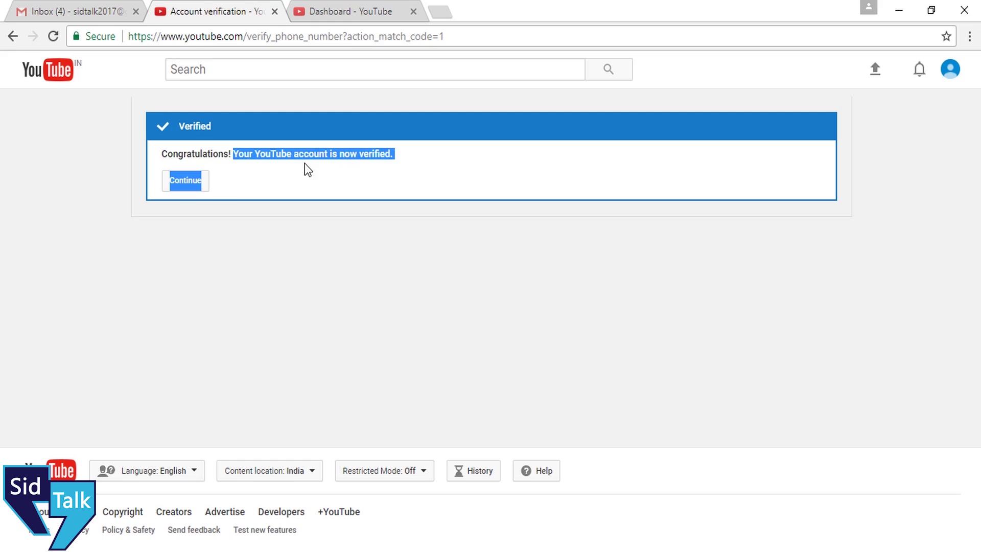
left_click(230, 184)
left_click(183, 190)
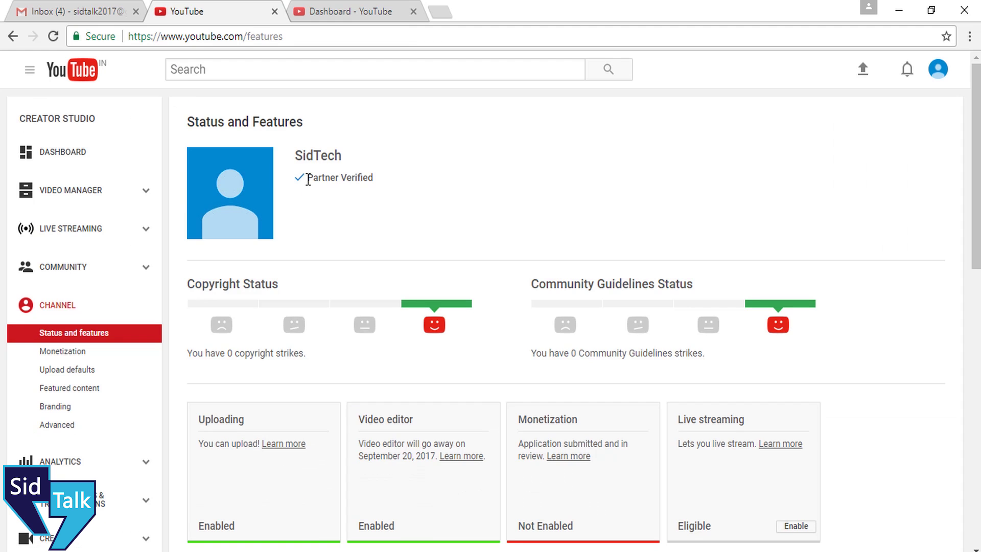
left_click_drag(306, 177, 301, 158)
- Enable Live streaming from its card and return to the Status and features page
left_click(364, 194)
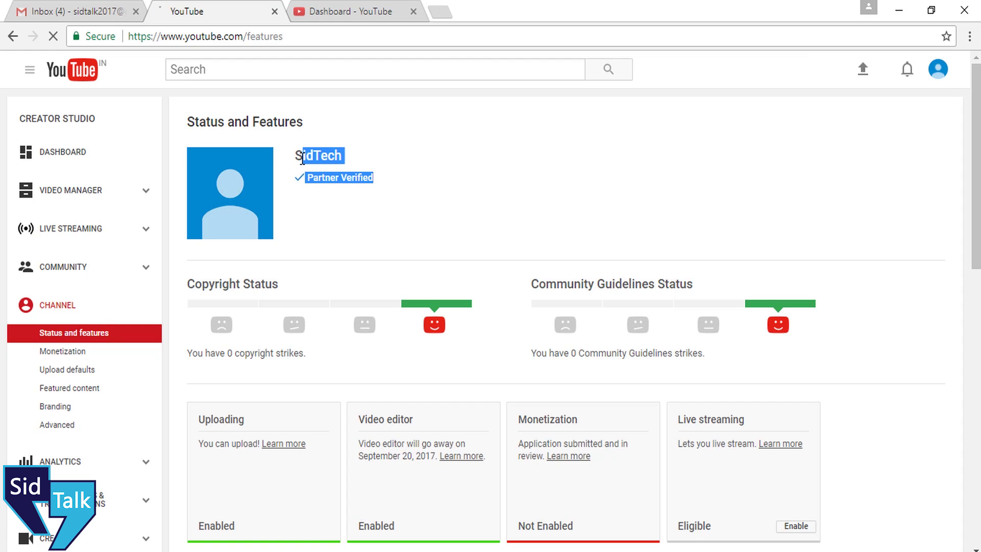
scroll(300, 158, "down", 4)
scroll(562, 307, "down", 1)
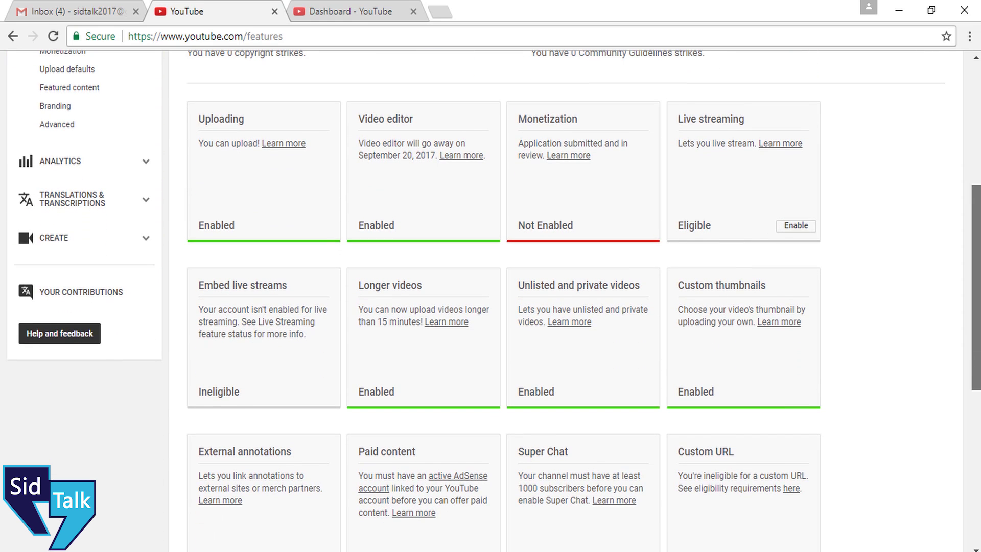
left_click_drag(680, 119, 782, 124)
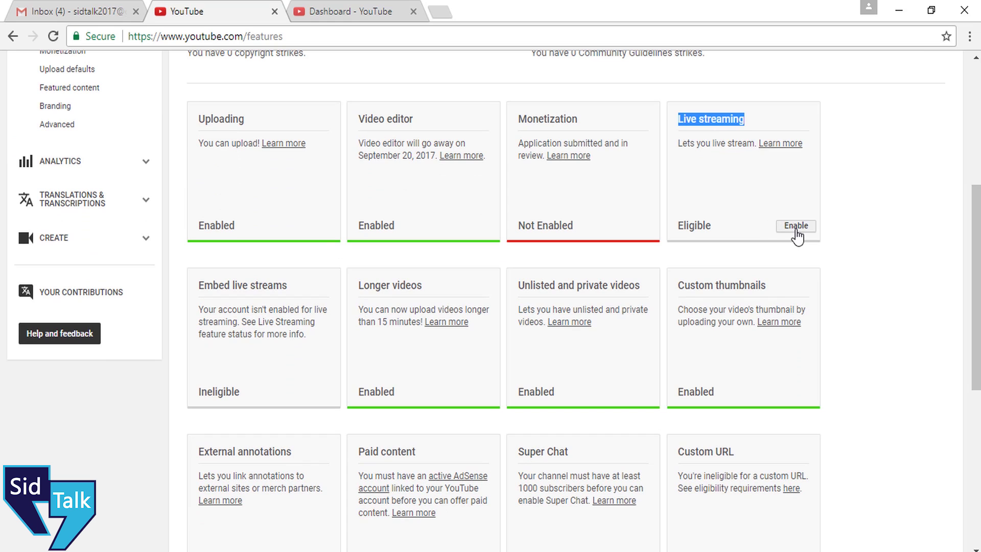
left_click(796, 228)
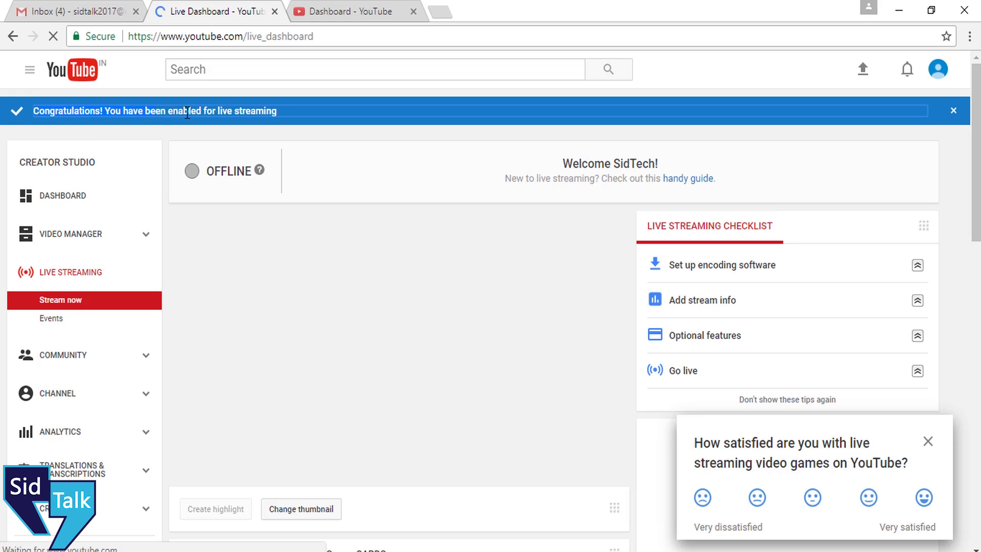
left_click(80, 403)
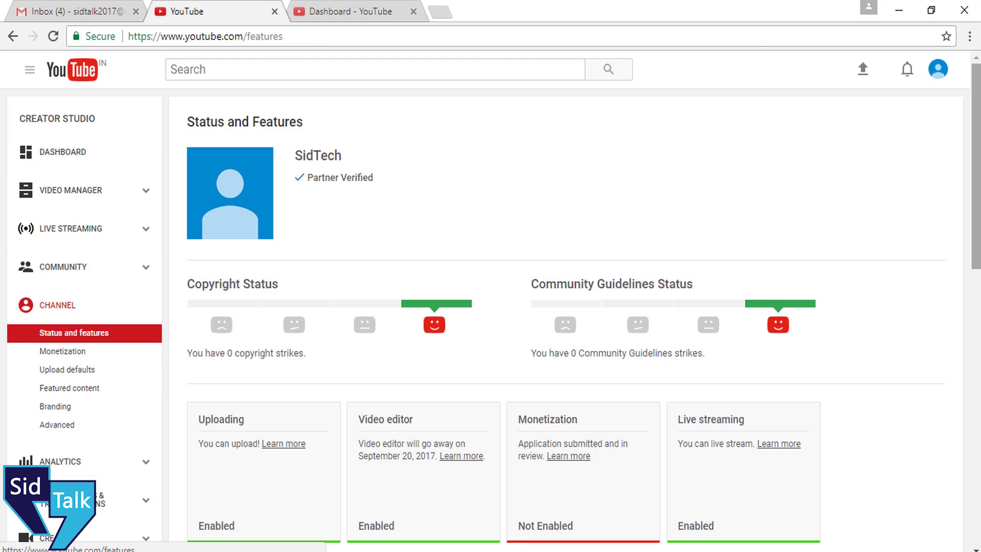
- Review the Enabled features: Live streaming, Longer videos, Custom thumbnails, plus the Partner Verified status
scroll(114, 345, "down", 3)
scroll(697, 197, "down", 3)
double_click(697, 214)
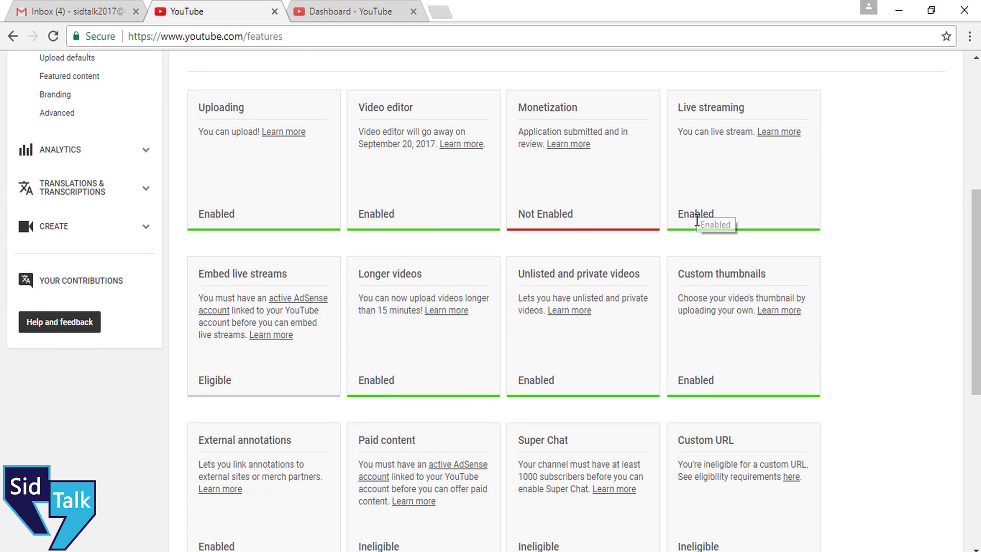
left_click_drag(357, 274, 429, 272)
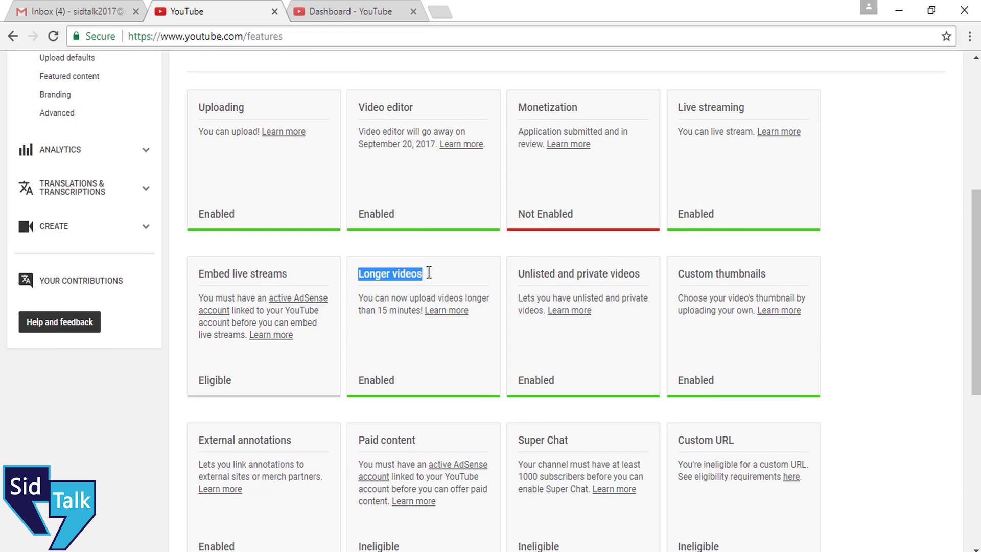
double_click(372, 385)
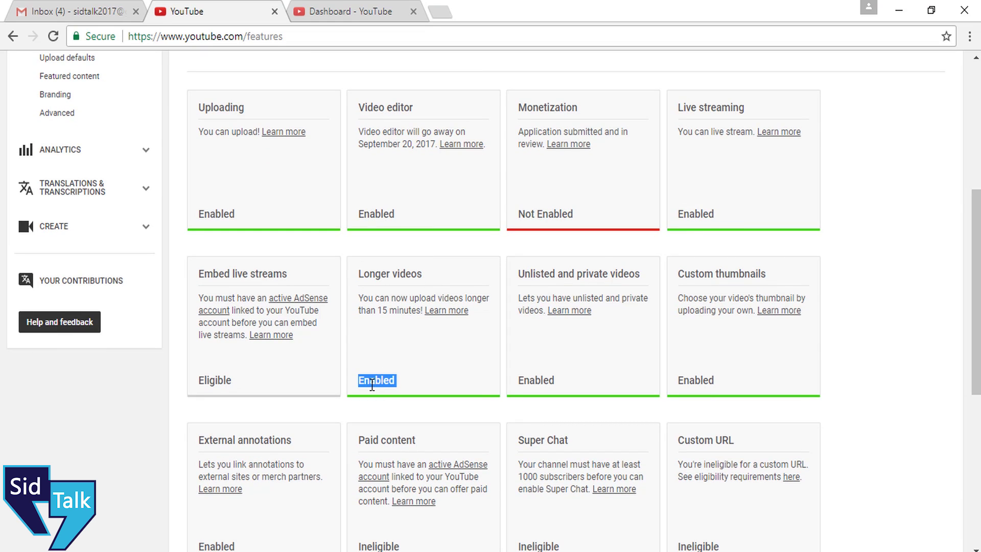
triple_click(544, 277)
left_click(533, 381)
double_click(725, 276)
double_click(697, 384)
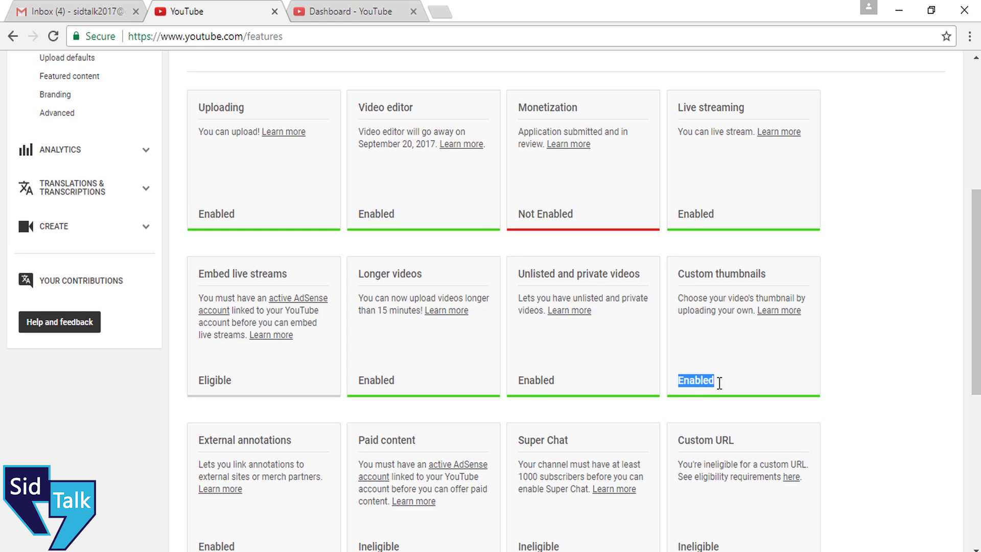
scroll(975, 291, "up", 6)
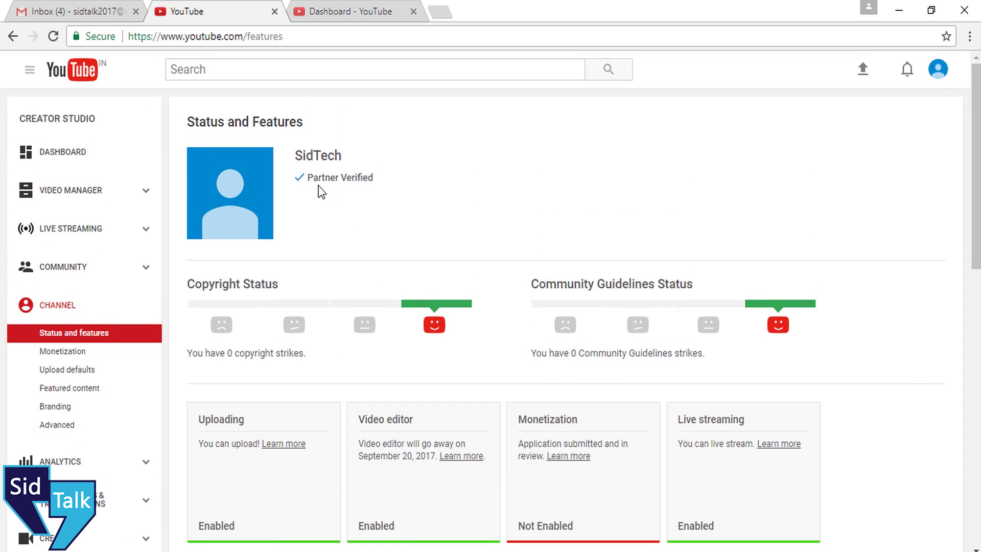
left_click_drag(309, 177, 388, 177)
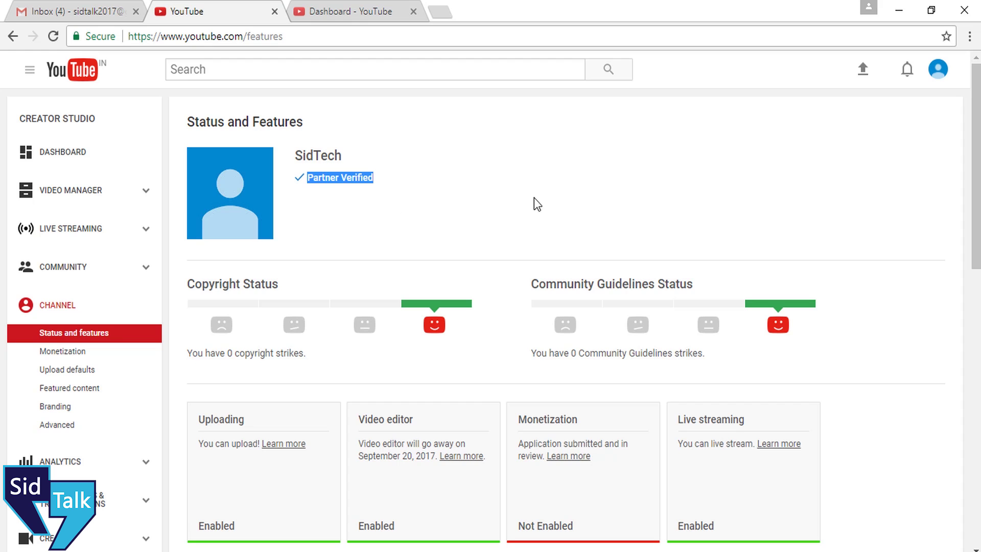
- Review ineligible Paid content, Super Chat (1000 subscribers) and Custom URL, opening its requirements in a new tab
scroll(533, 204, "down", 8)
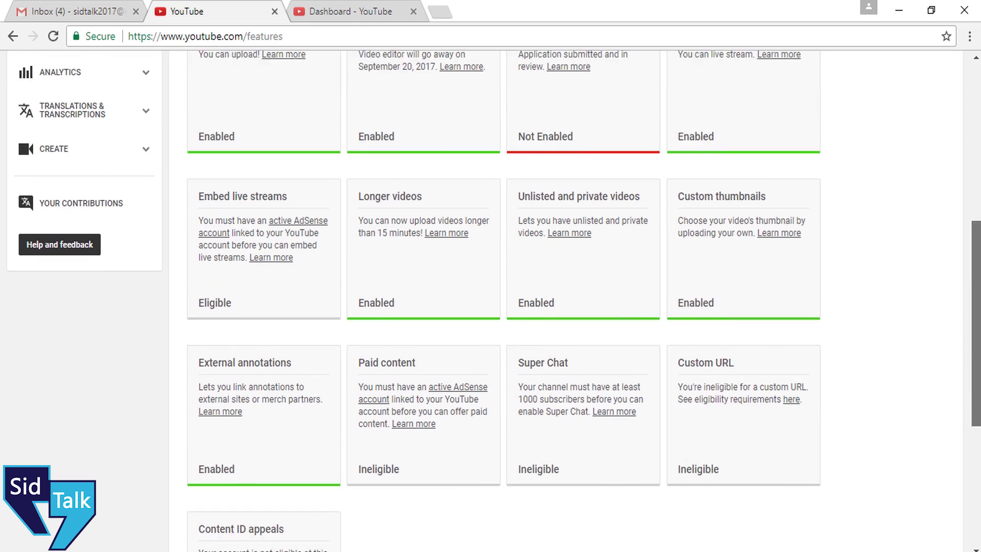
scroll(979, 339, "down", 2)
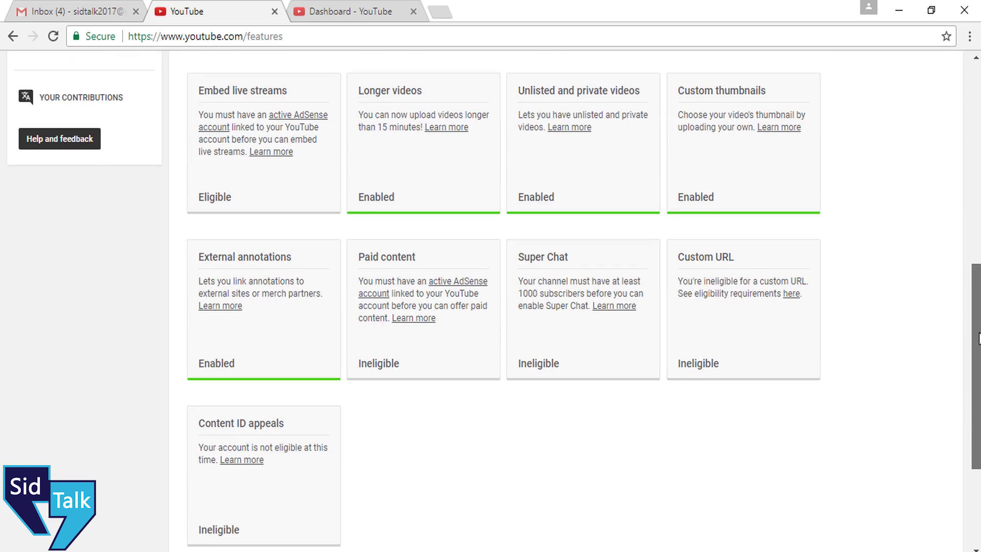
left_click_drag(979, 338, 979, 380)
left_click_drag(359, 153, 448, 245)
left_click(532, 164)
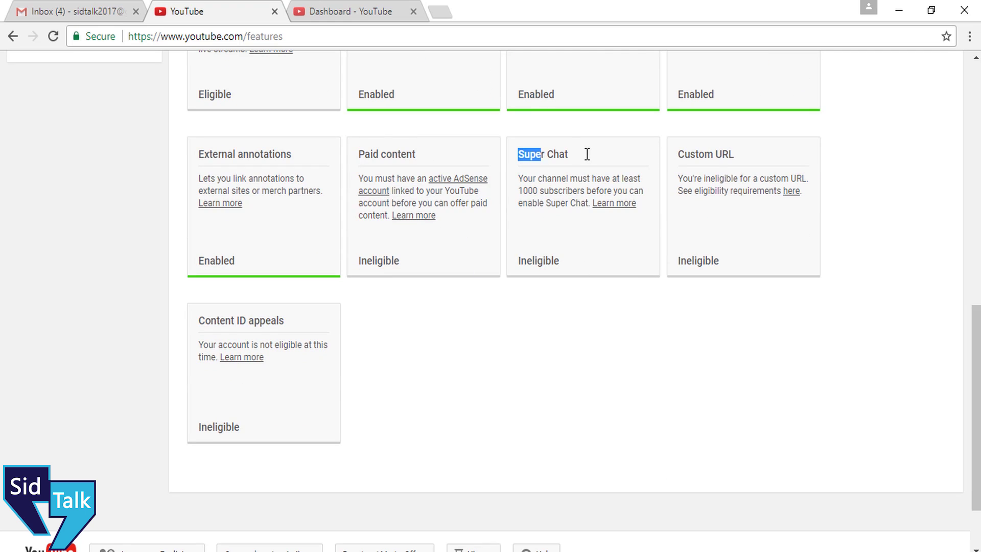
left_click_drag(587, 154, 588, 167)
left_click(559, 238)
left_click_drag(518, 179, 578, 191)
left_click_drag(681, 156, 740, 153)
right_click(797, 202)
left_click(810, 205)
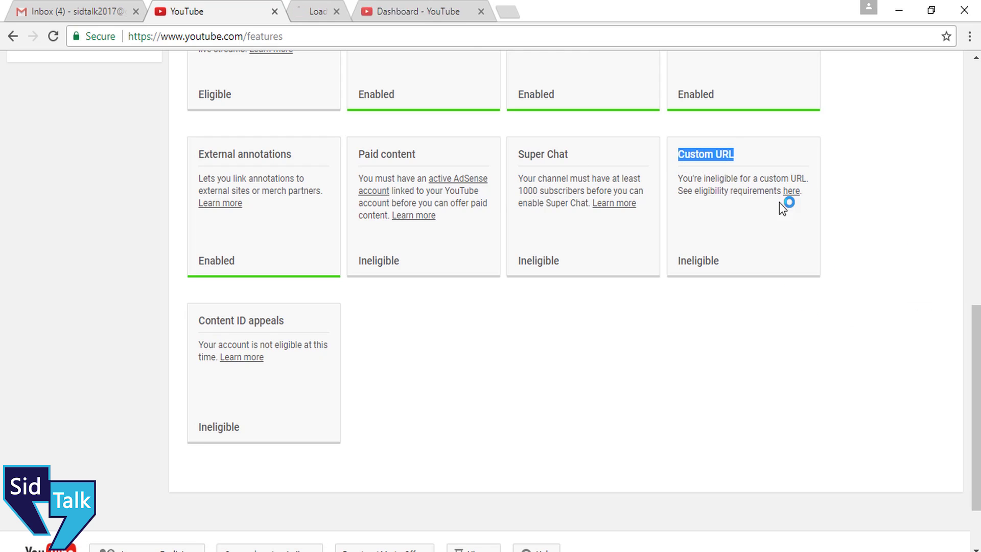
left_click(734, 200)
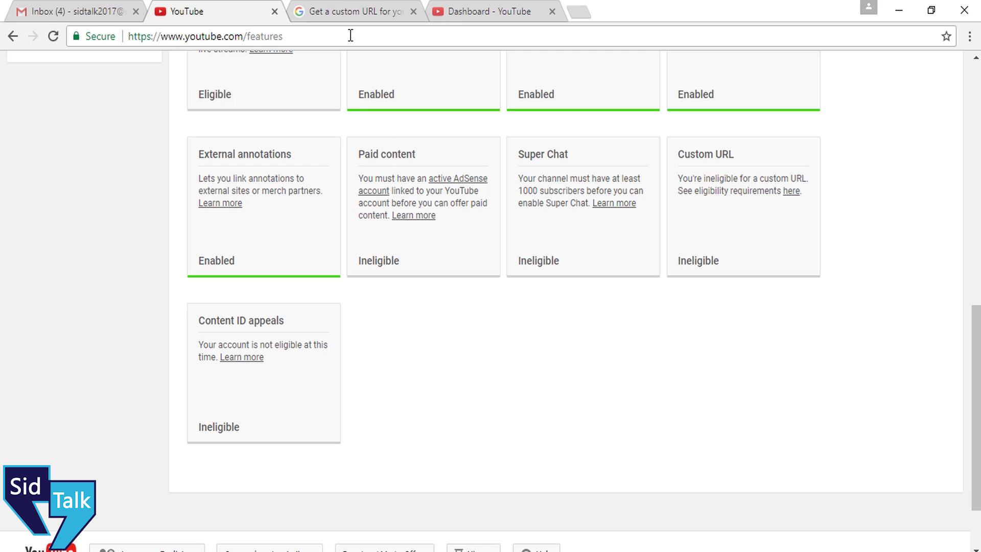
left_click(379, 16)
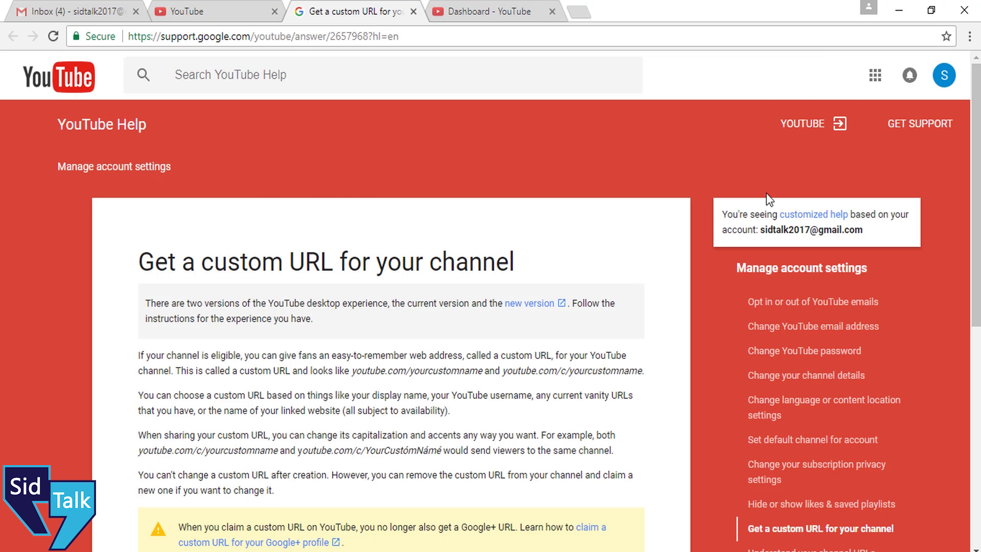
scroll(203, 270, "down", 9)
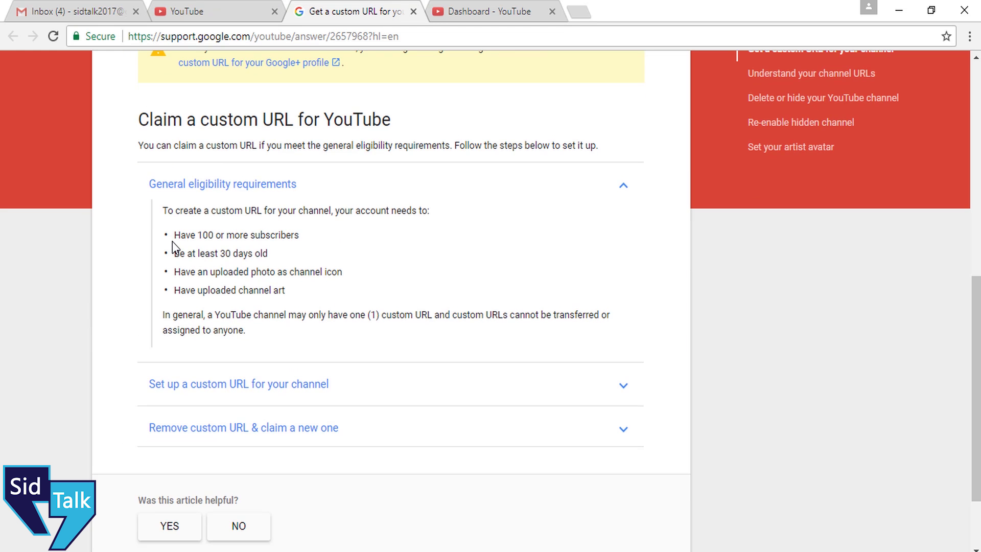
left_click(433, 9)
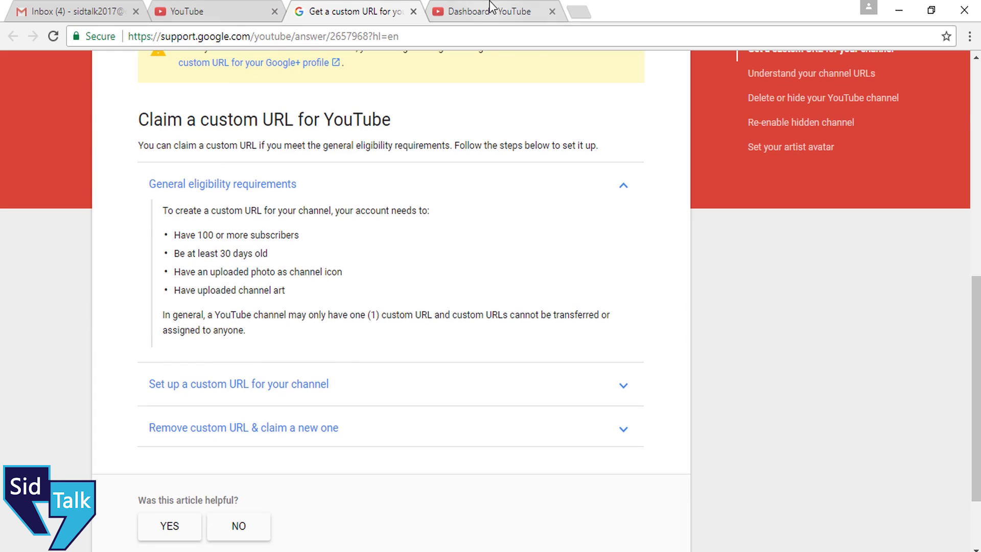
left_click_drag(248, 40, 400, 42)
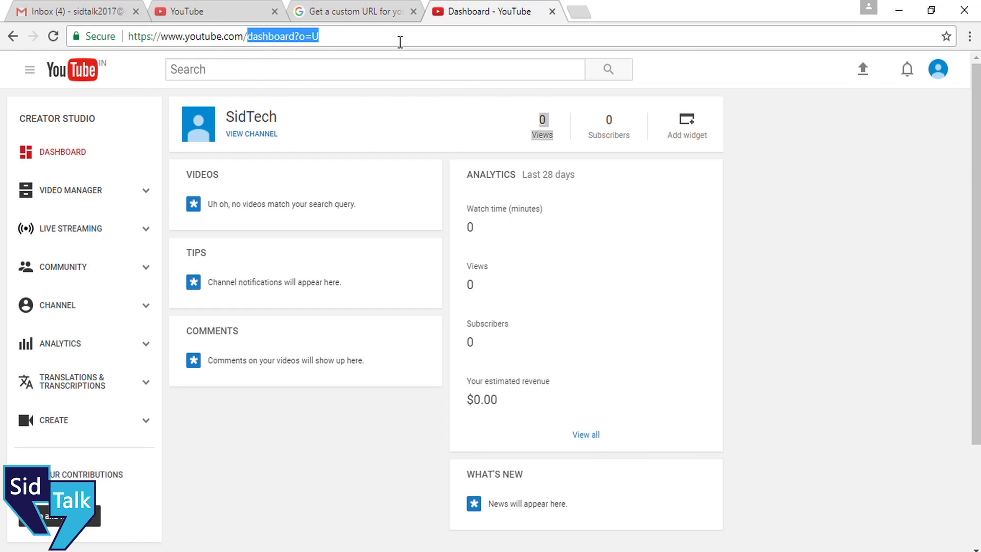
key("BackSpace")
type("fffff")
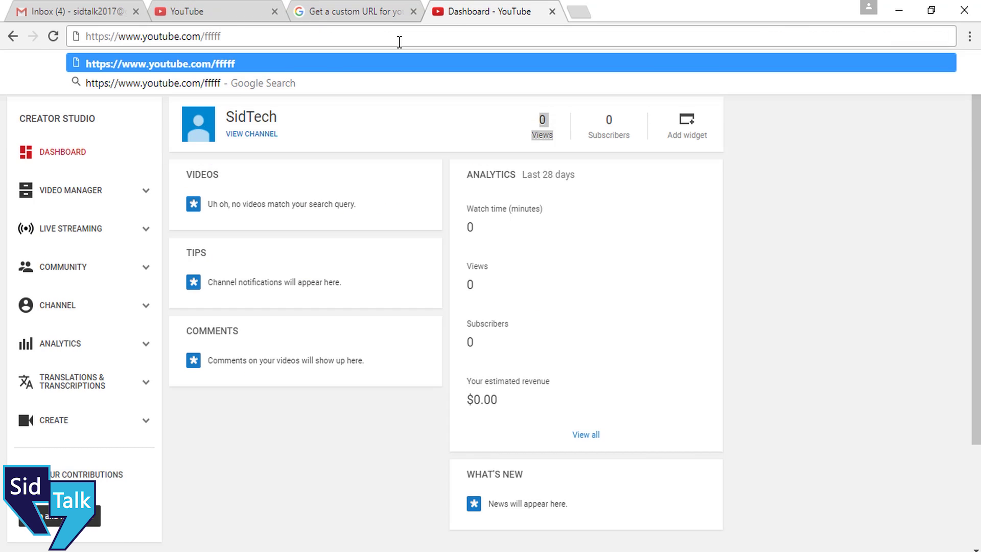
left_click(341, 18)
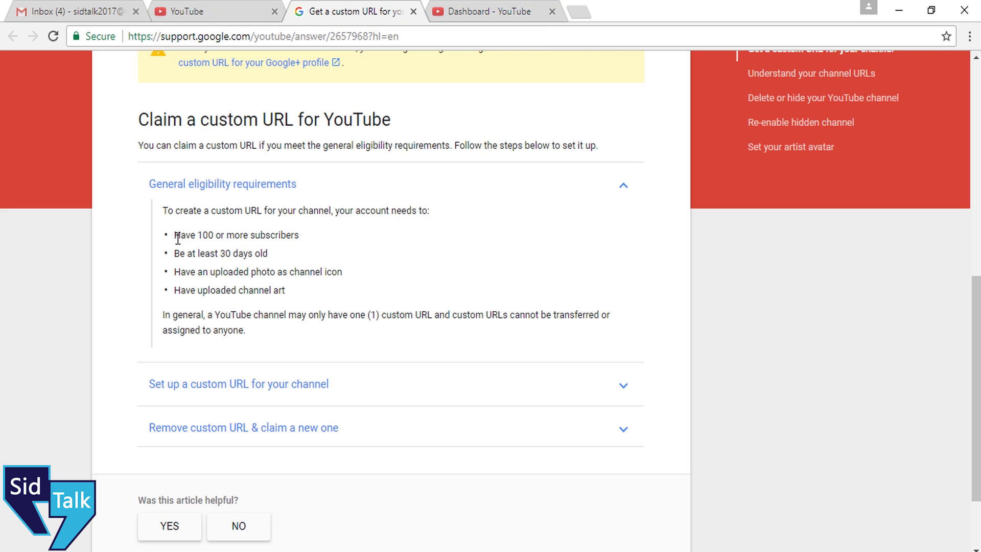
left_click_drag(177, 238, 298, 235)
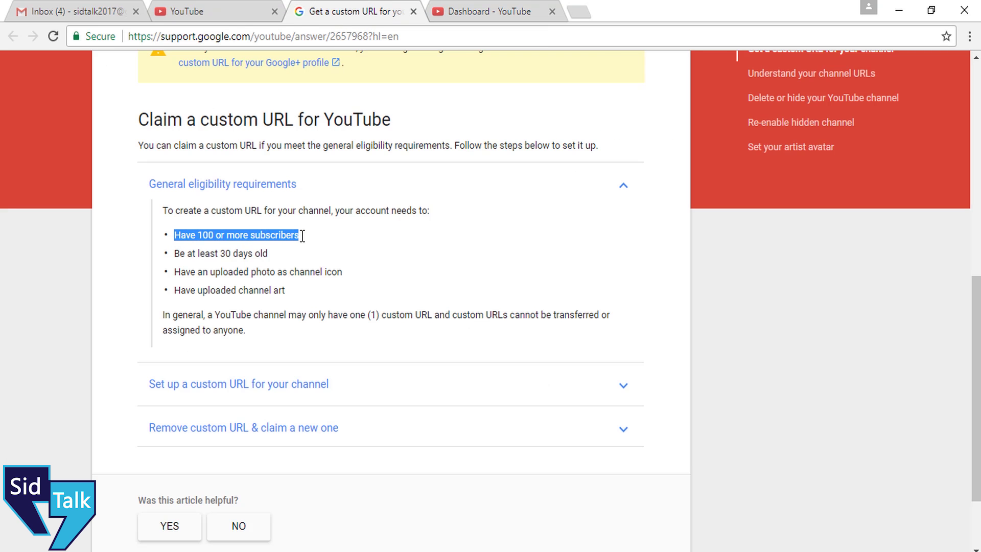
left_click_drag(172, 257, 276, 257)
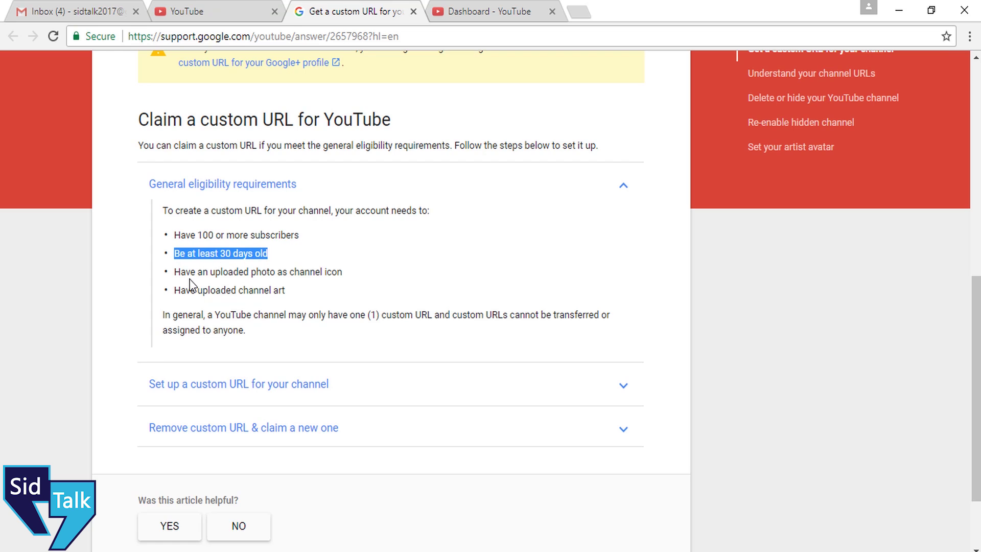
left_click_drag(208, 272, 341, 268)
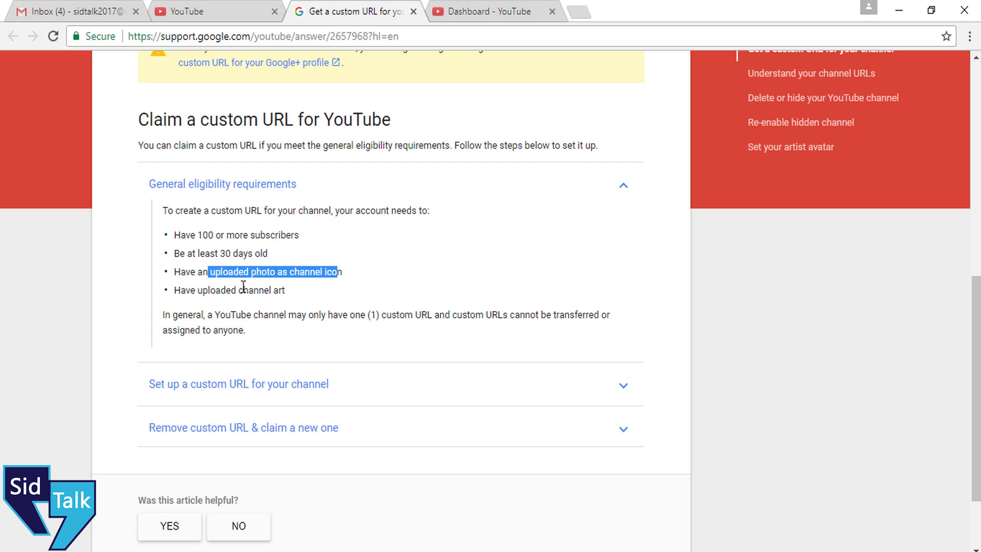
left_click_drag(188, 294, 279, 290)
left_click(293, 291)
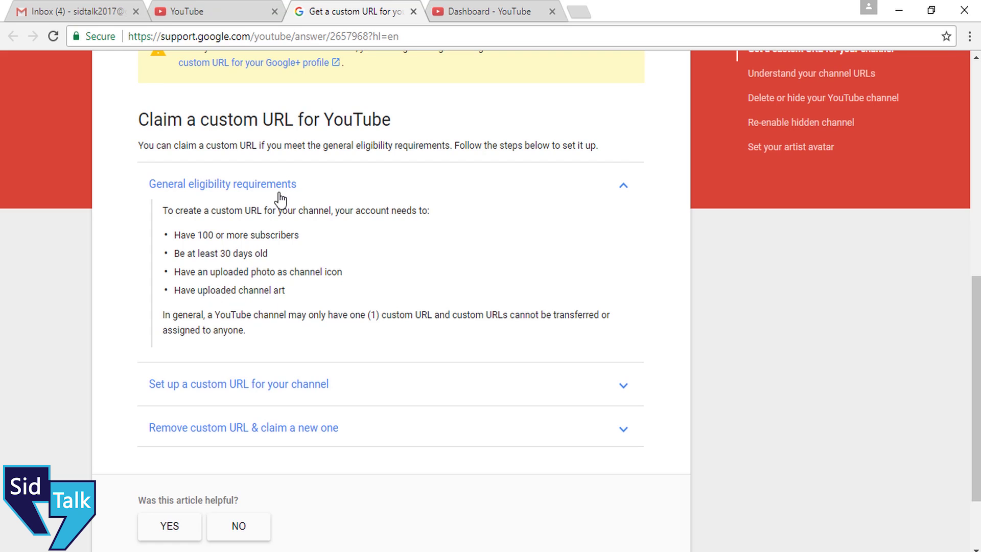
left_click(225, 9)
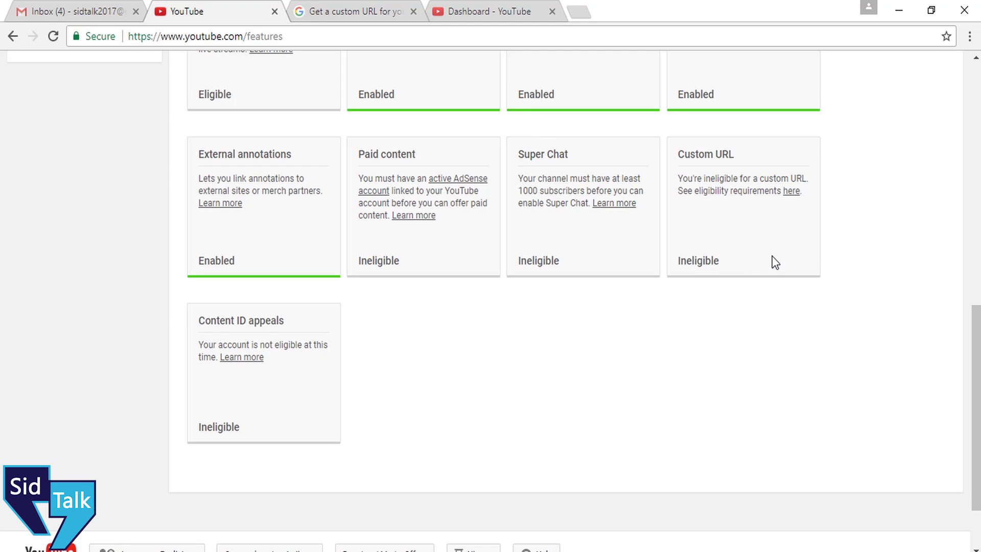
- Load youtube.com/sidtalk in the Dashboard tab, then close that tab
left_click(491, 6)
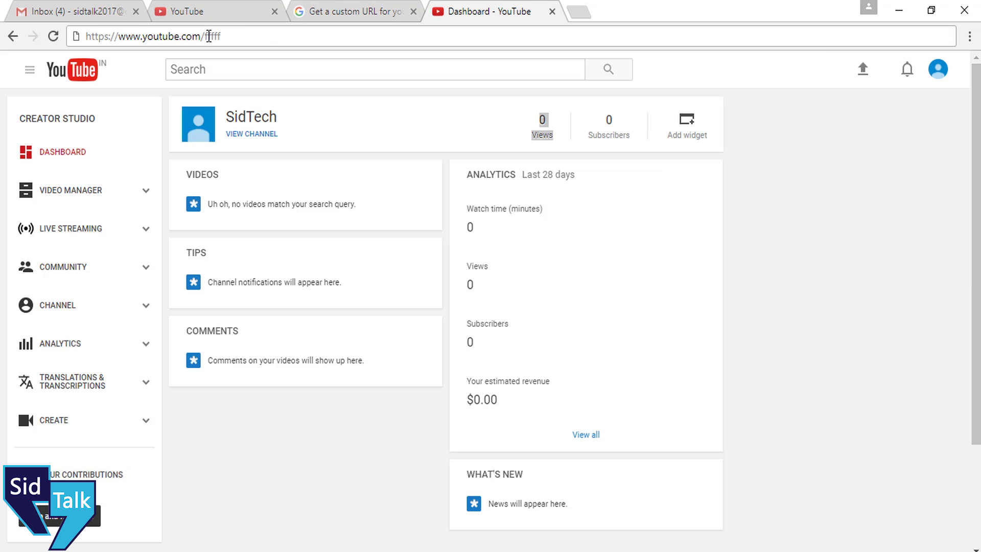
left_click_drag(206, 37, 256, 37)
type("sidtalk")
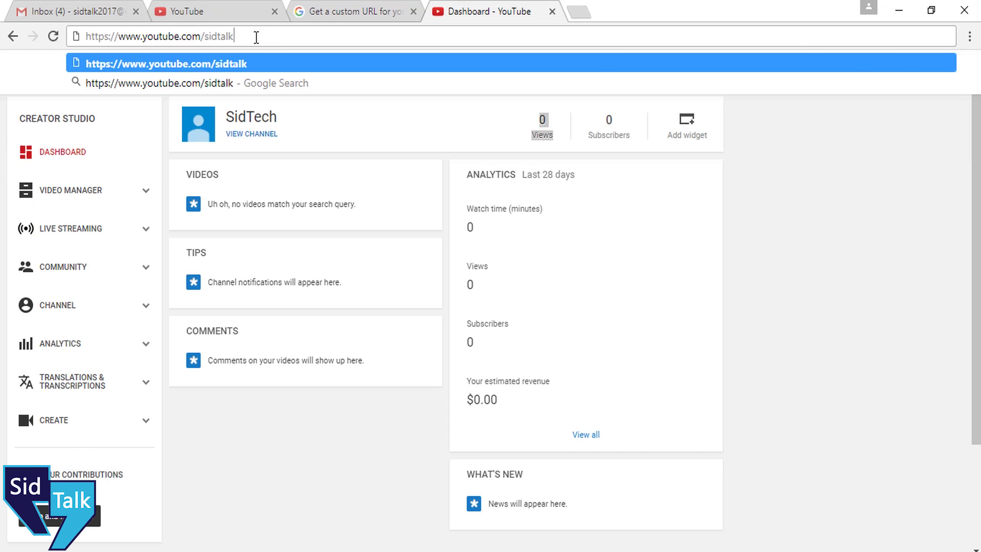
key("Return")
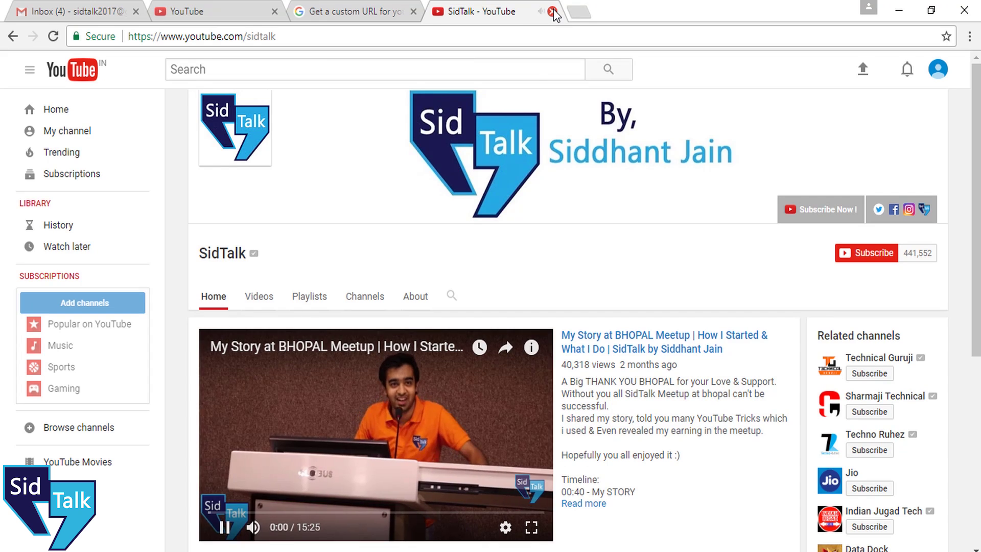
left_click(552, 11)
- Highlight the Content ID appeals feature card, then scroll back up the page
left_click_drag(200, 240, 294, 227)
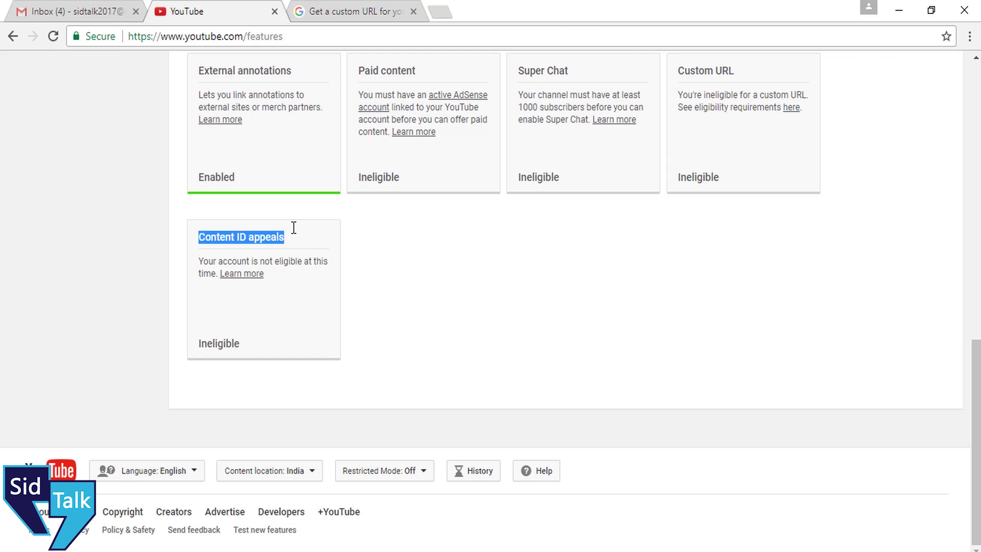
triple_click(294, 263)
left_click(290, 263)
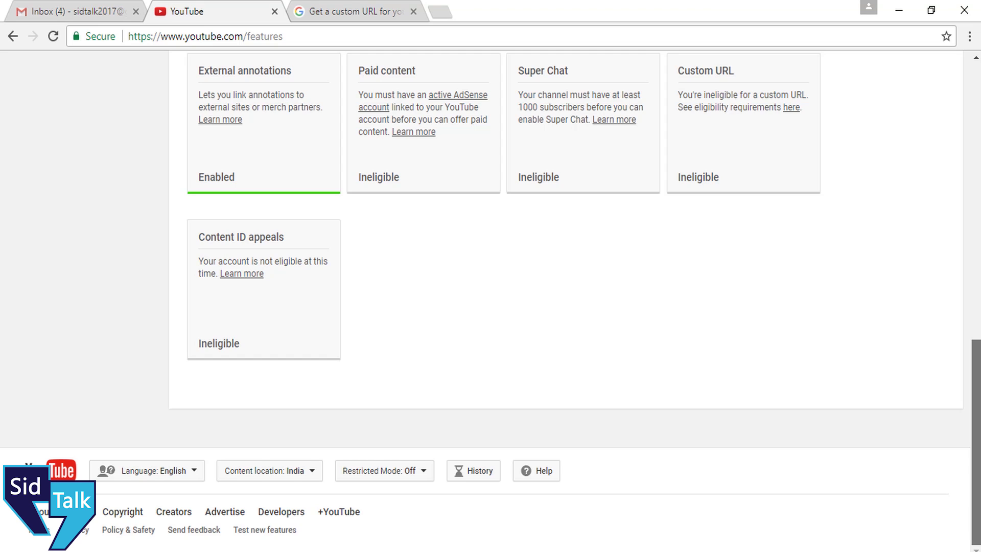
left_click_drag(975, 439, 976, 198)
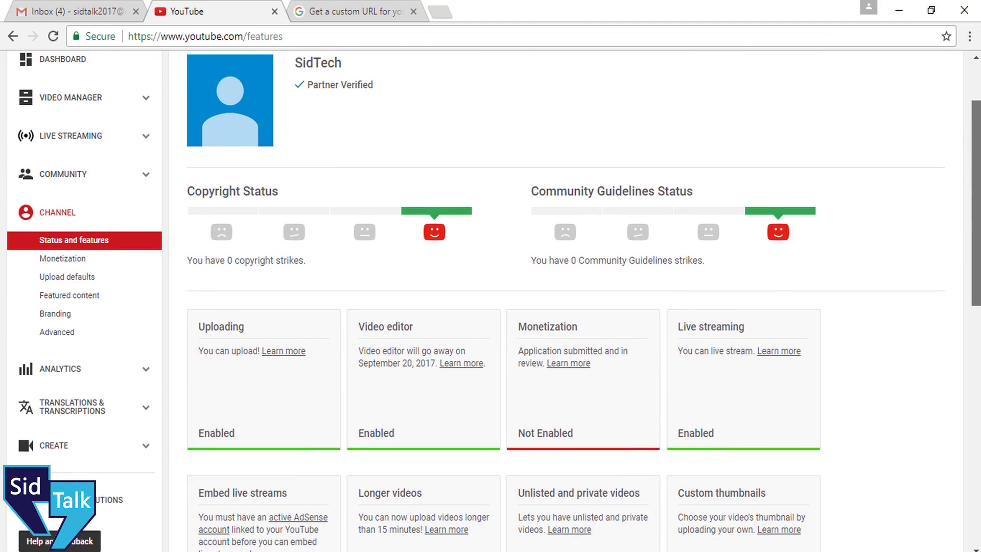
- Scroll through the Monetization page's application steps, then go to Upload defaults
left_click(73, 271)
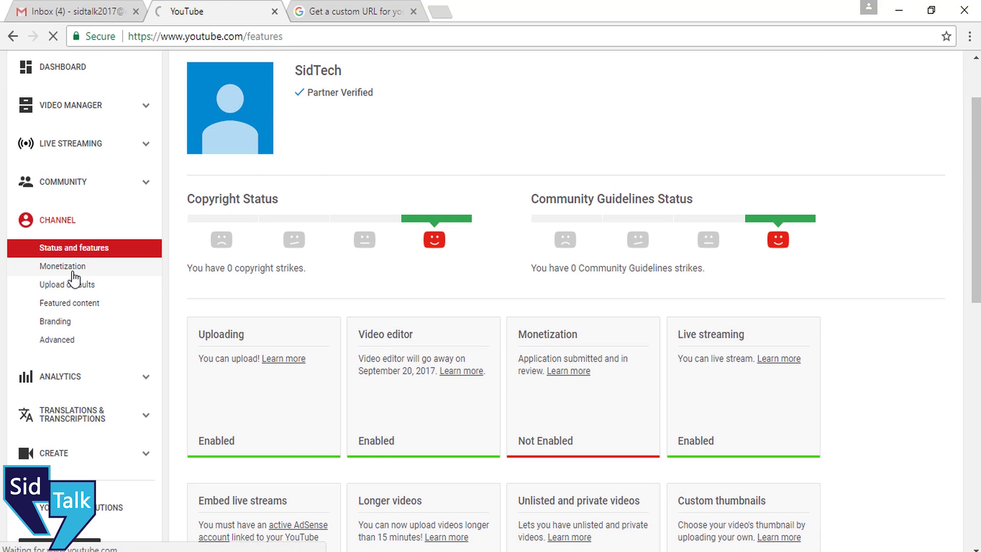
scroll(427, 247, "down", 1)
scroll(490, 301, "down", 2)
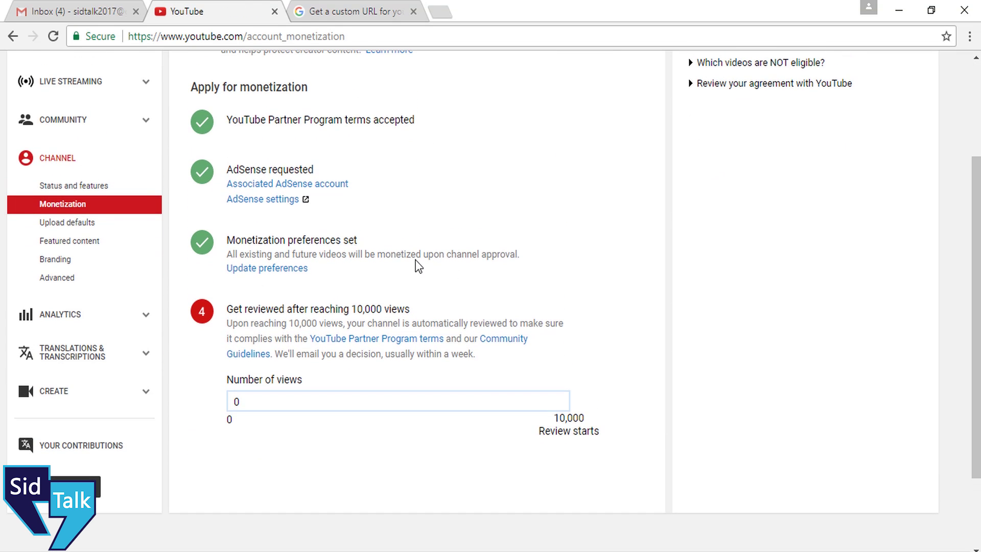
left_click(72, 227)
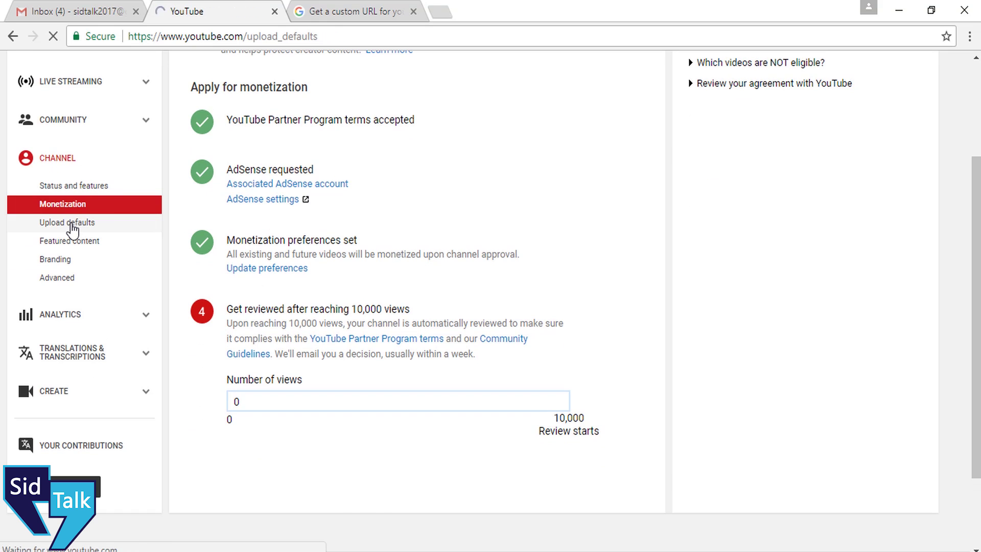
- Set the default upload category to Science & Technology
scroll(490, 301, "down", 1)
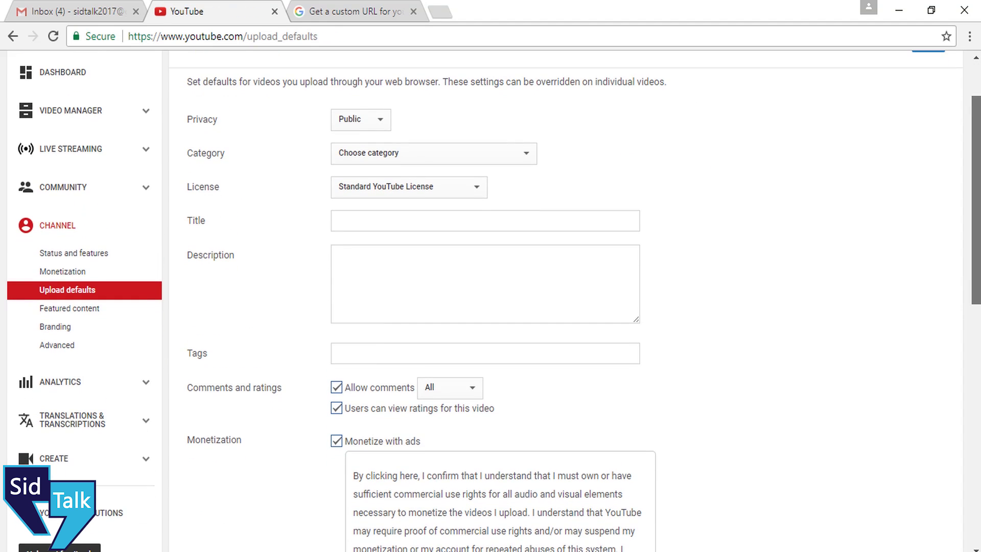
scroll(691, 210, "down", 1)
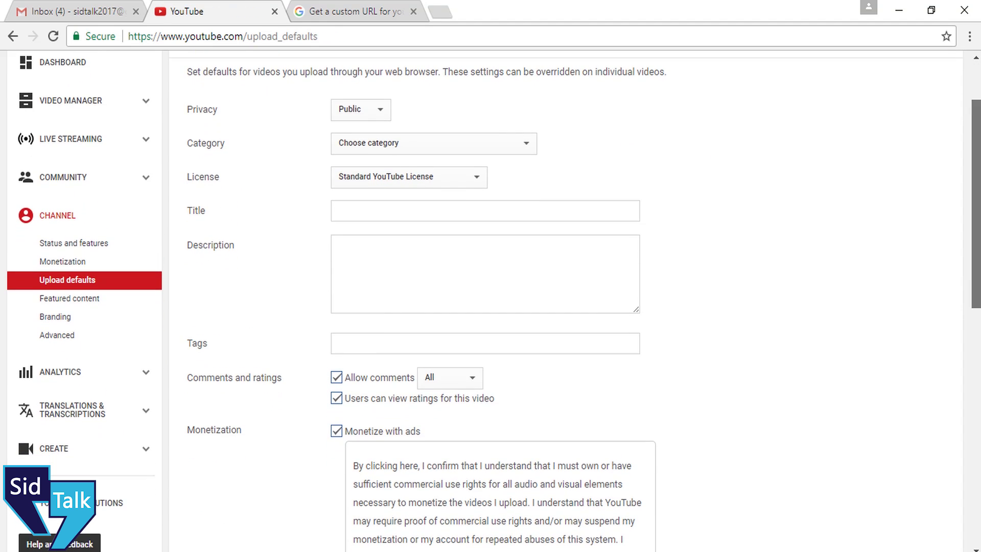
left_click(345, 139)
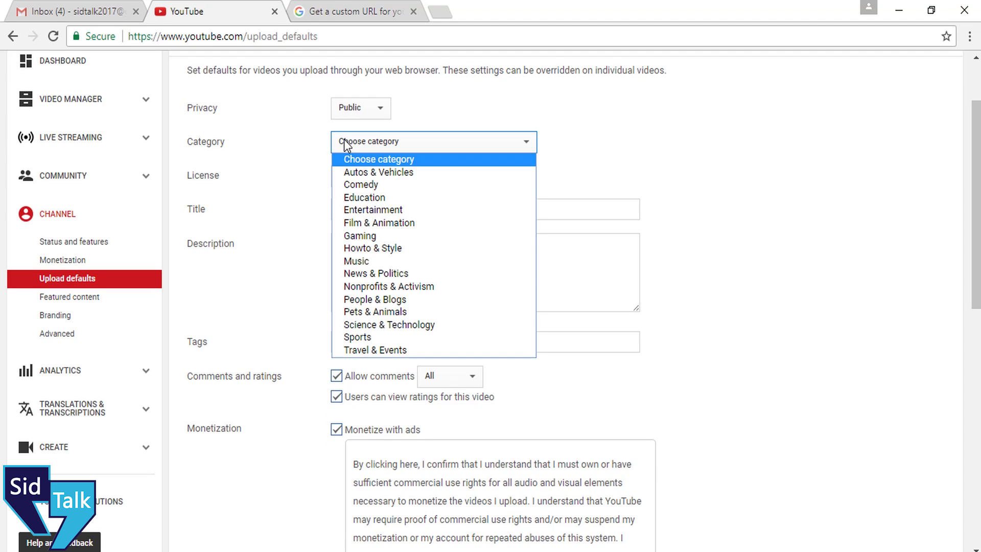
left_click(424, 327)
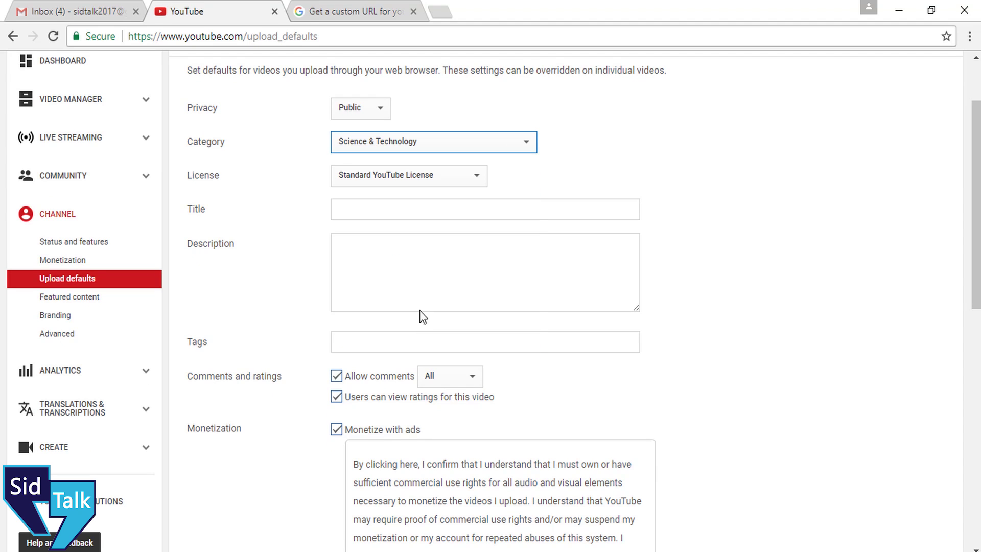
- Keep Standard YouTube License, then review the title and description fields and an example description's social links
left_click(424, 181)
left_click(427, 190)
left_click(400, 204)
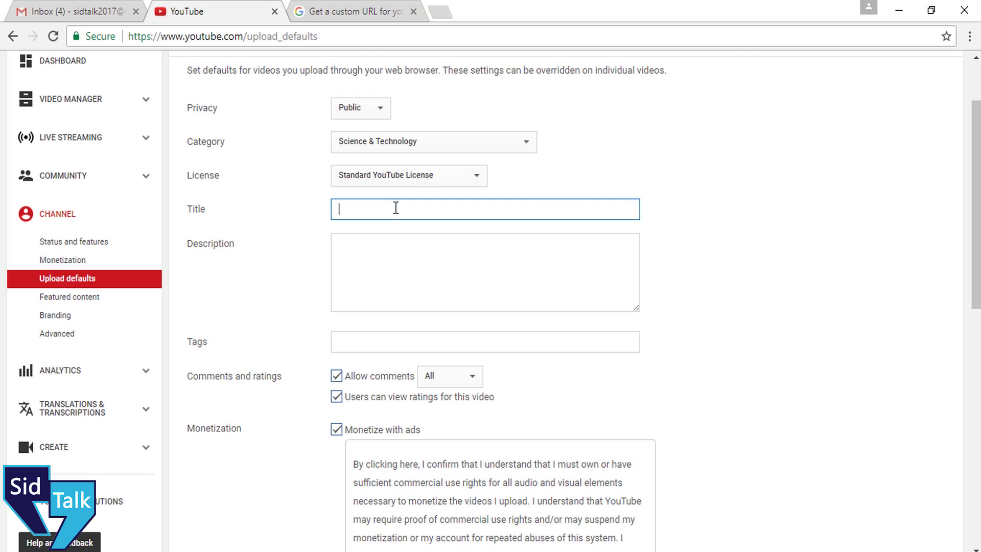
left_click(402, 260)
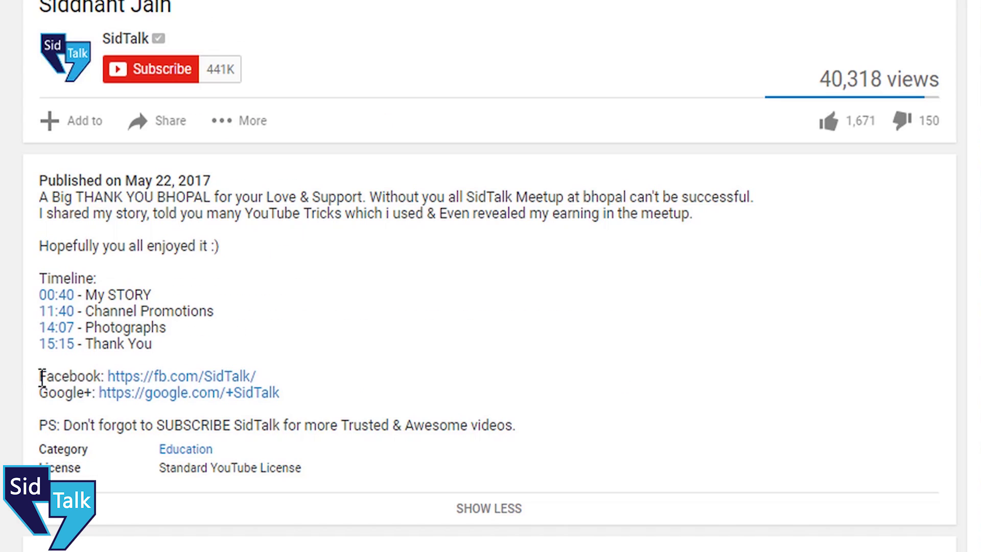
left_click_drag(41, 376, 547, 422)
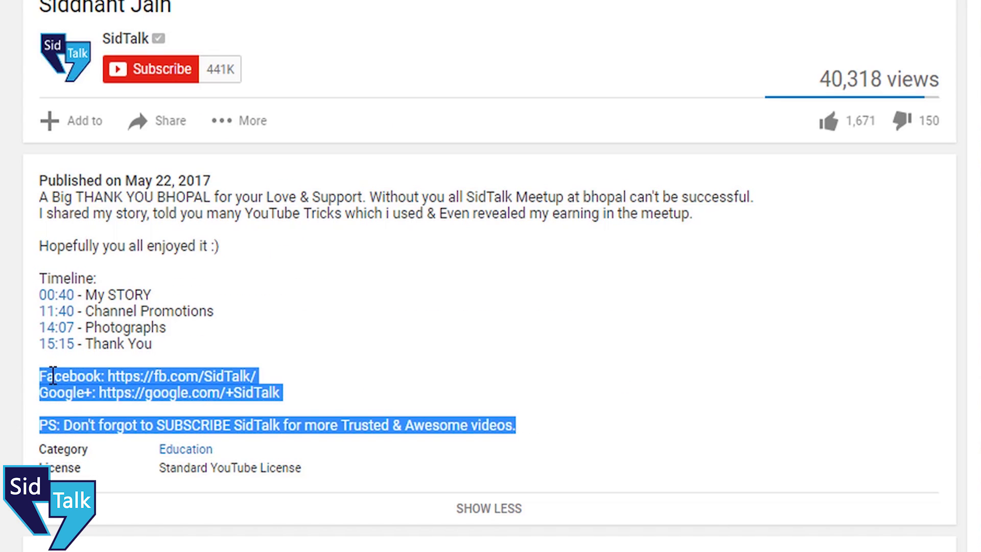
triple_click(76, 425)
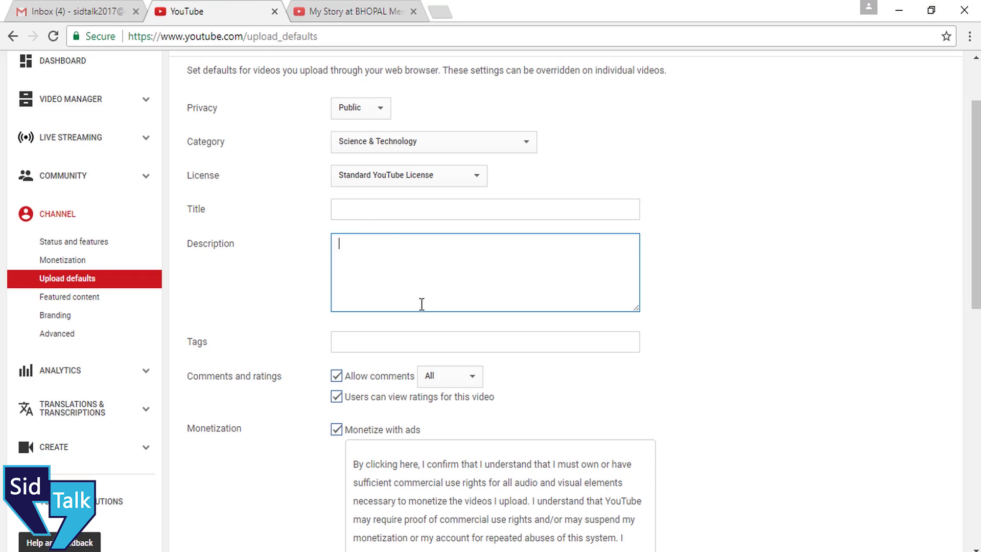
- Scroll back through Upload defaults and go to the channel's Branding page
scroll(963, 285, "down", 7)
scroll(491, 301, "down", 4)
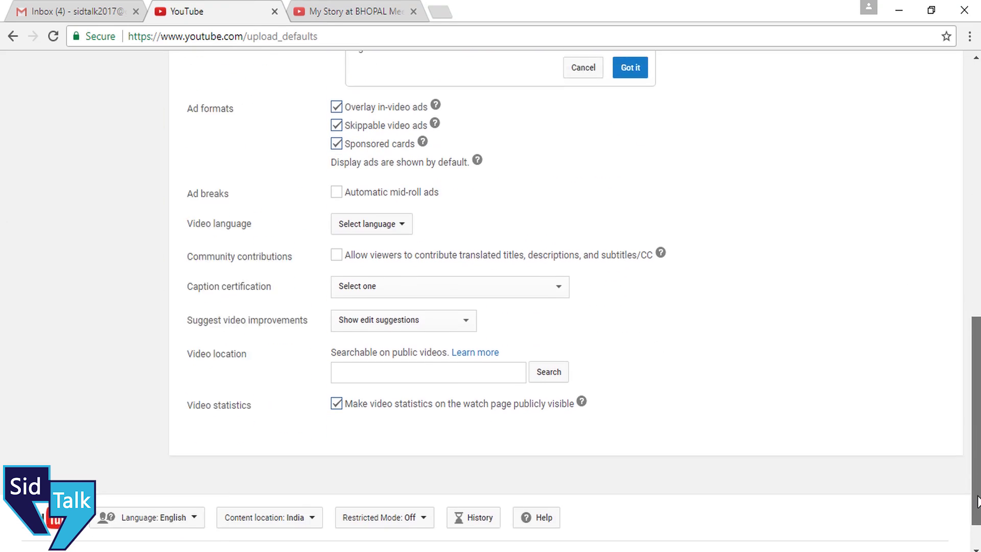
scroll(490, 302, "up", 7)
scroll(491, 301, "up", 5)
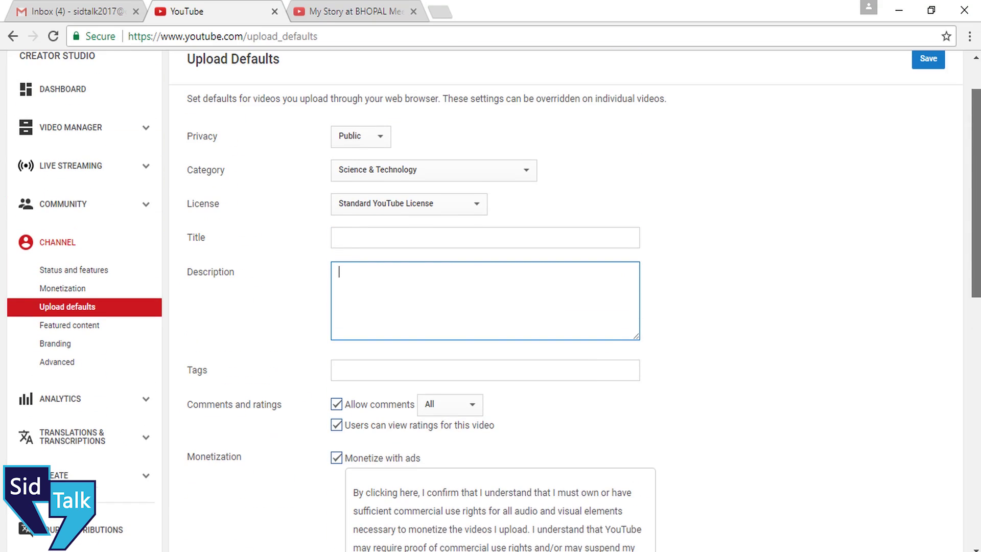
left_click(55, 331)
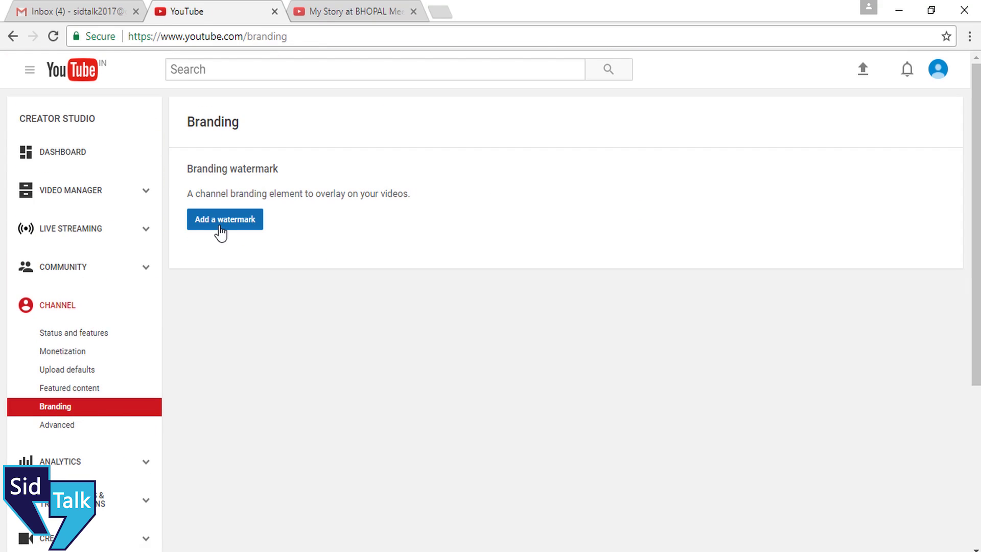
- Start adding a watermark and compare it with the channel watermark on a video tab
left_click(219, 225)
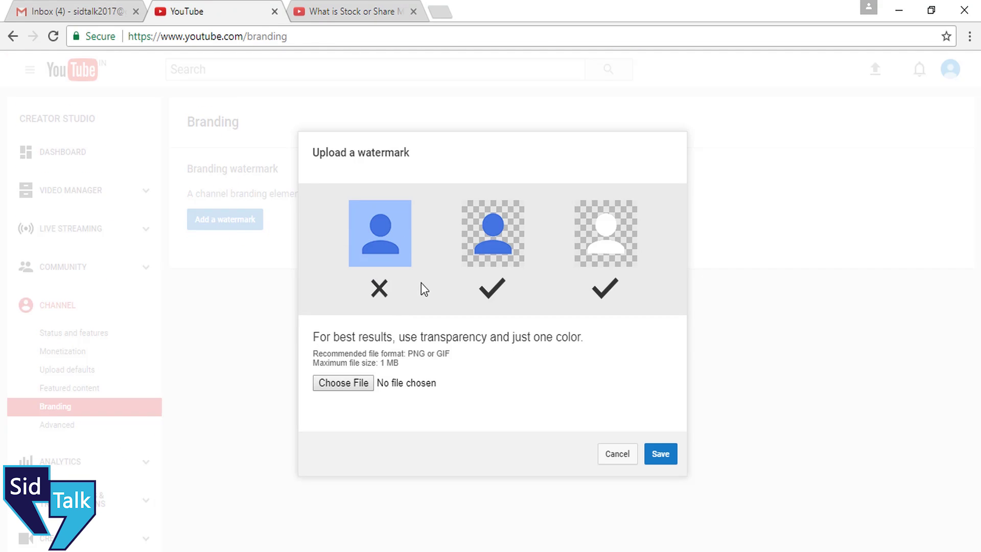
left_click(363, 14)
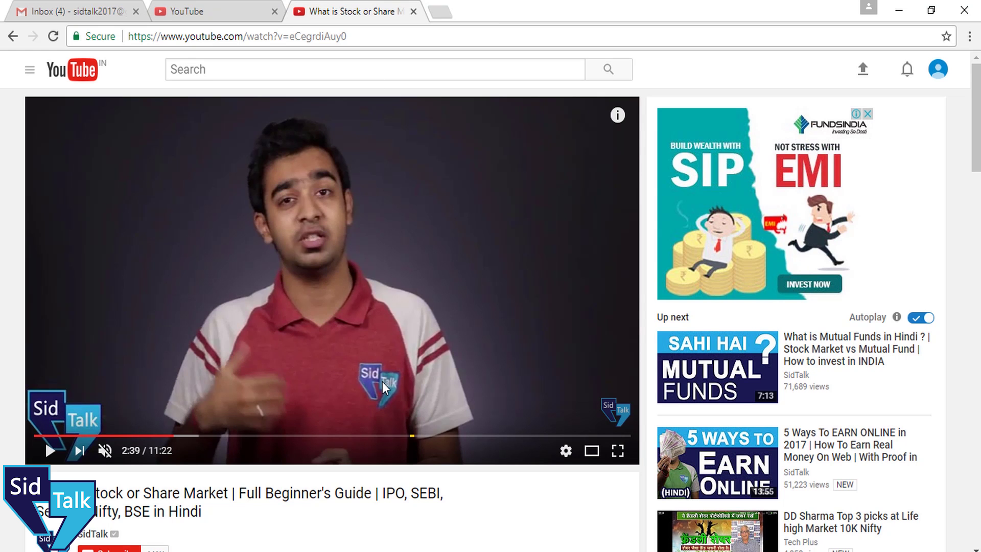
mouse_move(616, 411)
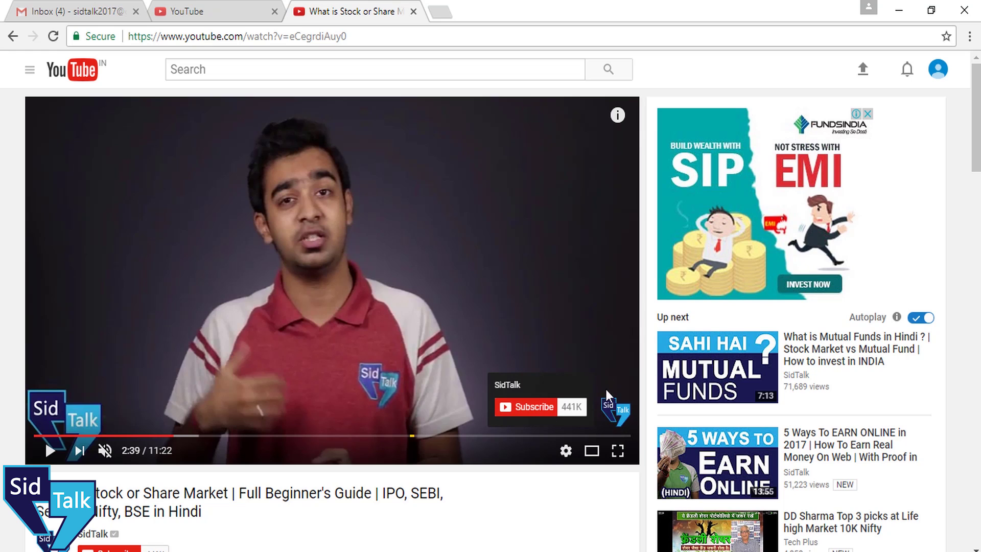
left_click(240, 11)
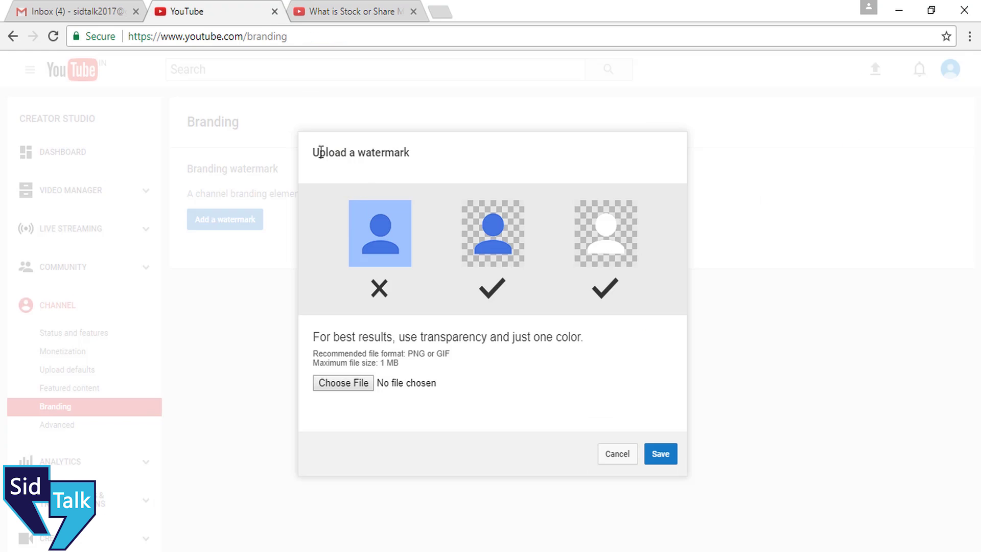
- Close the stock-market video tab and highlight the transparency, one-color and 1 MB requirements
left_click_drag(315, 152, 420, 151)
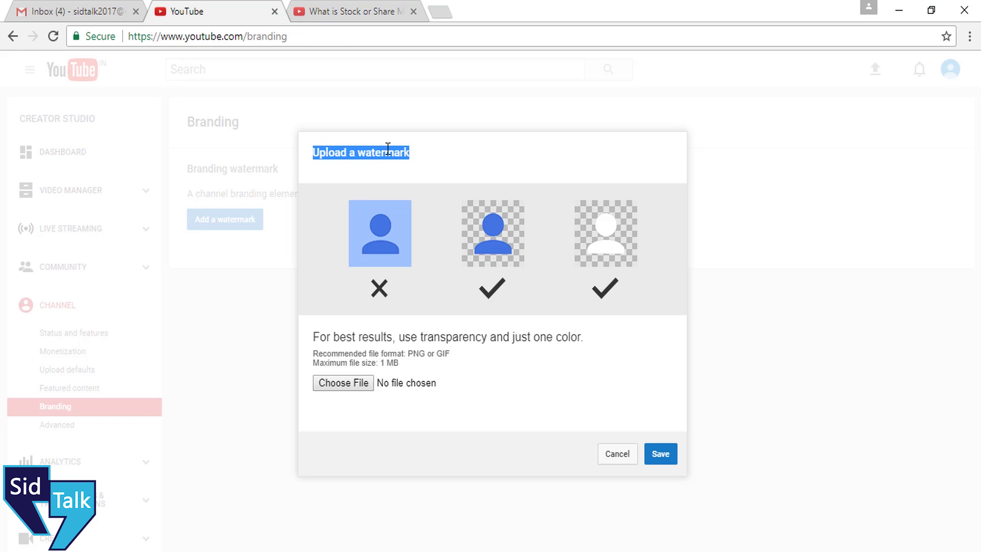
left_click(413, 11)
left_click_drag(313, 339, 591, 343)
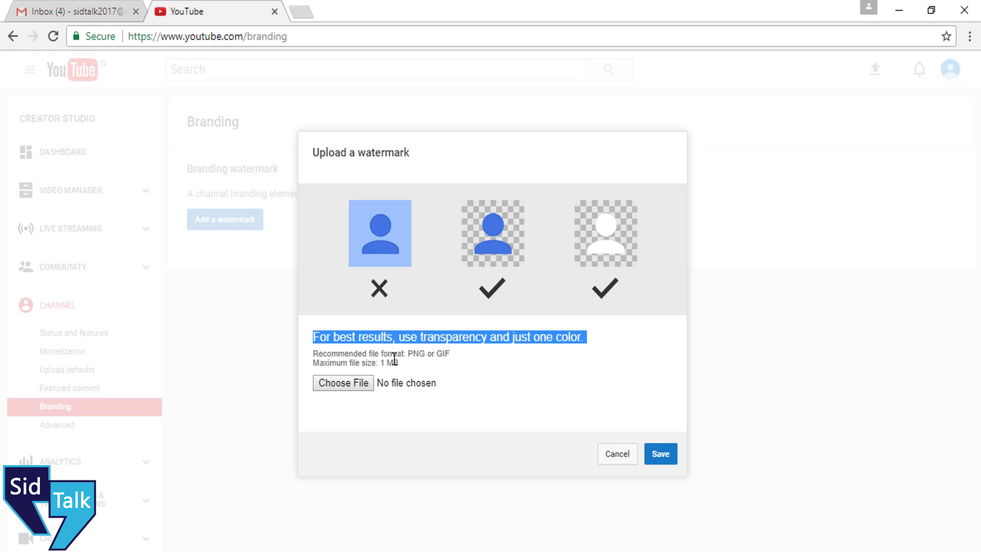
left_click_drag(380, 363, 403, 364)
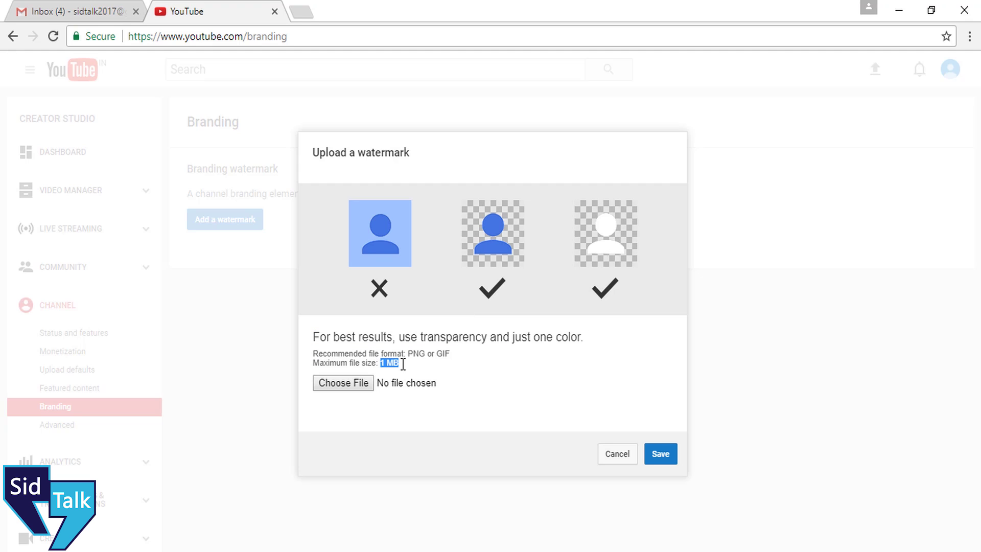
left_click(428, 353)
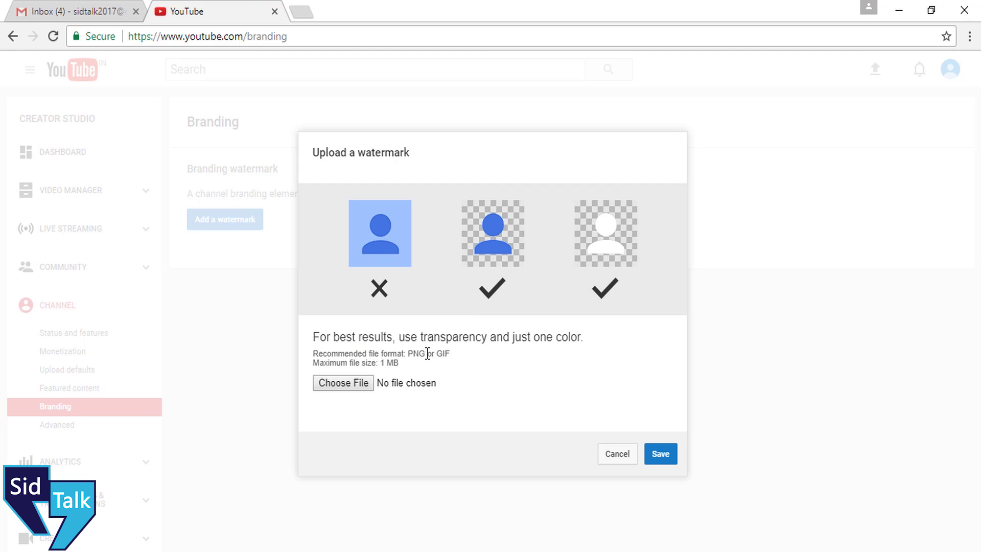
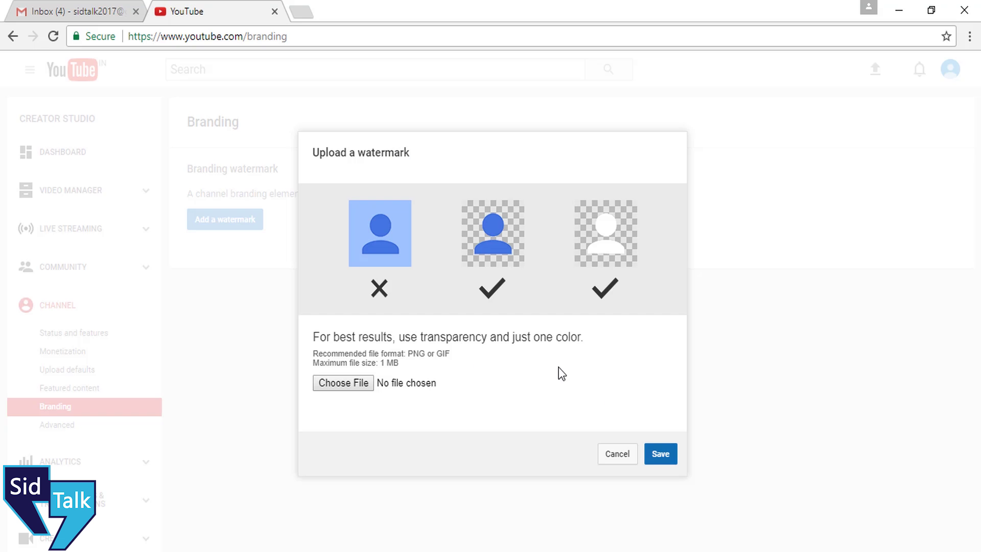
- Upload sidtalk logo.png as the SidTech branding watermark and save it
left_click(353, 385)
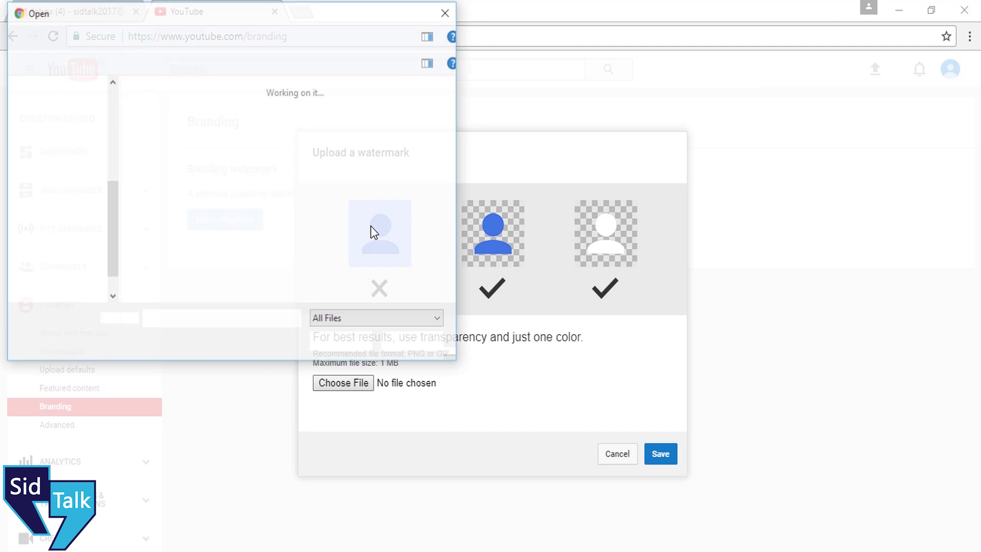
double_click(245, 154)
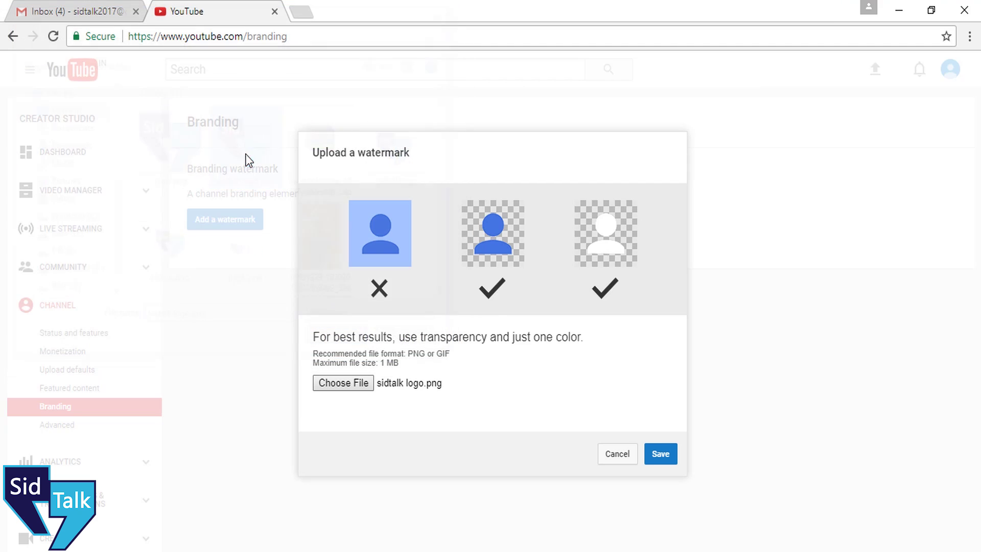
left_click(662, 454)
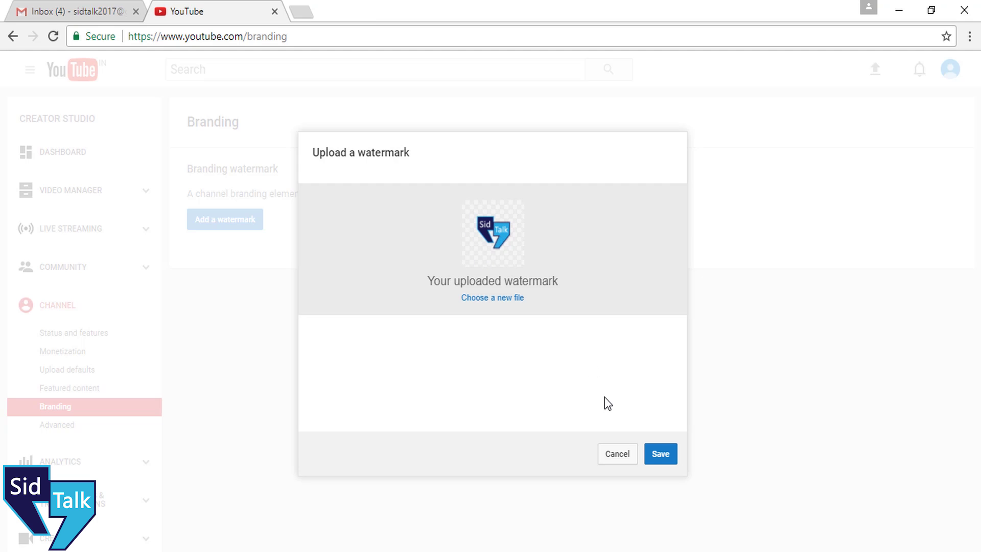
left_click(660, 456)
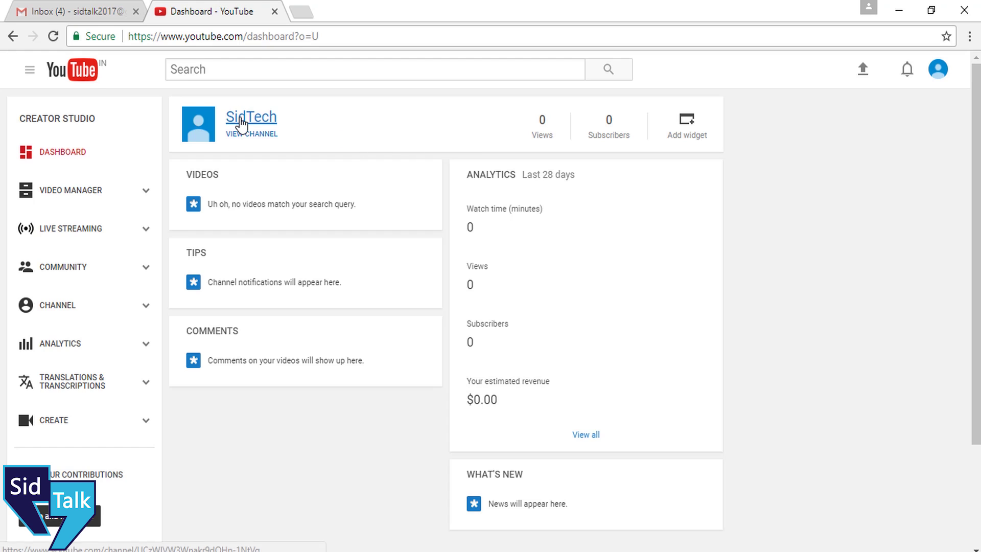
- Open the SidTech channel page and edit its channel icon through the Google account photo
left_click(203, 137)
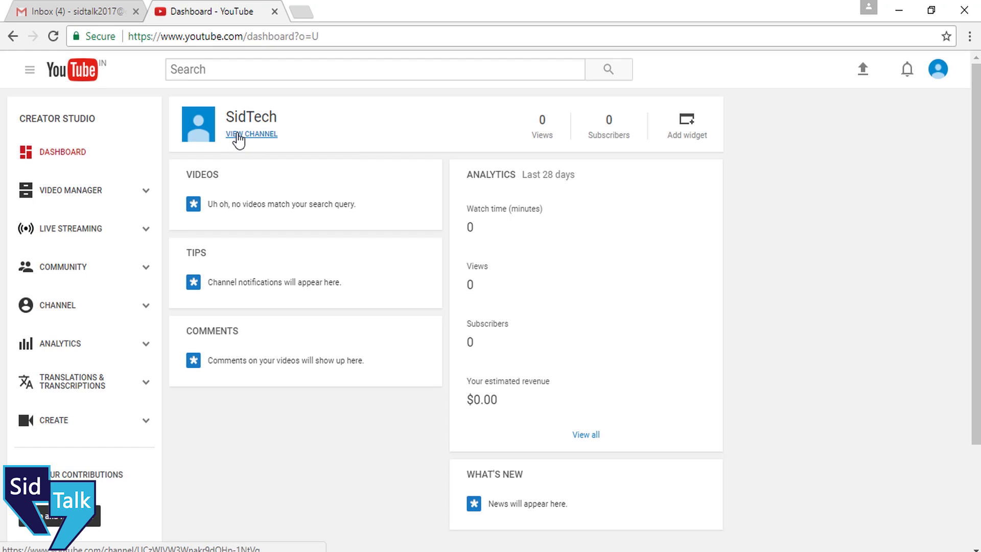
left_click(249, 134)
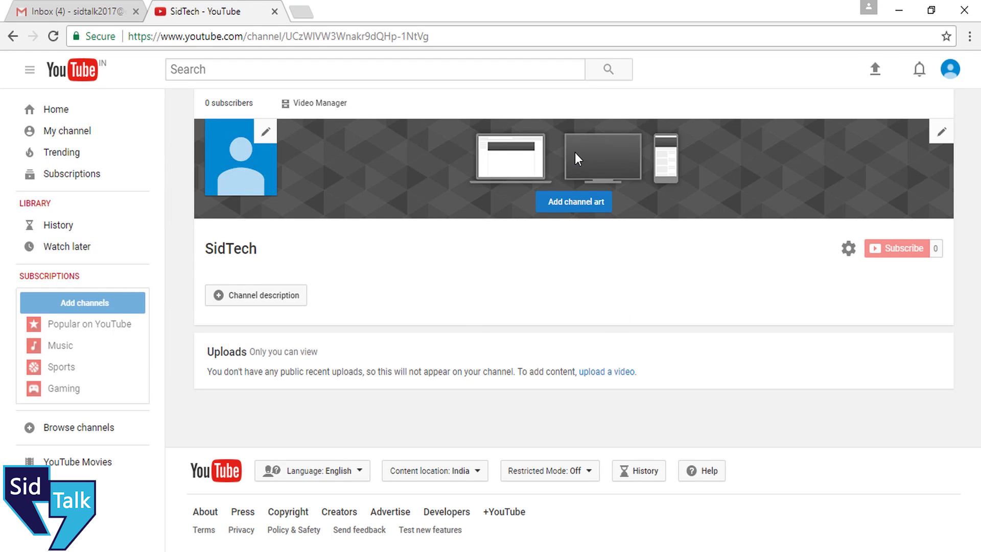
left_click(266, 133)
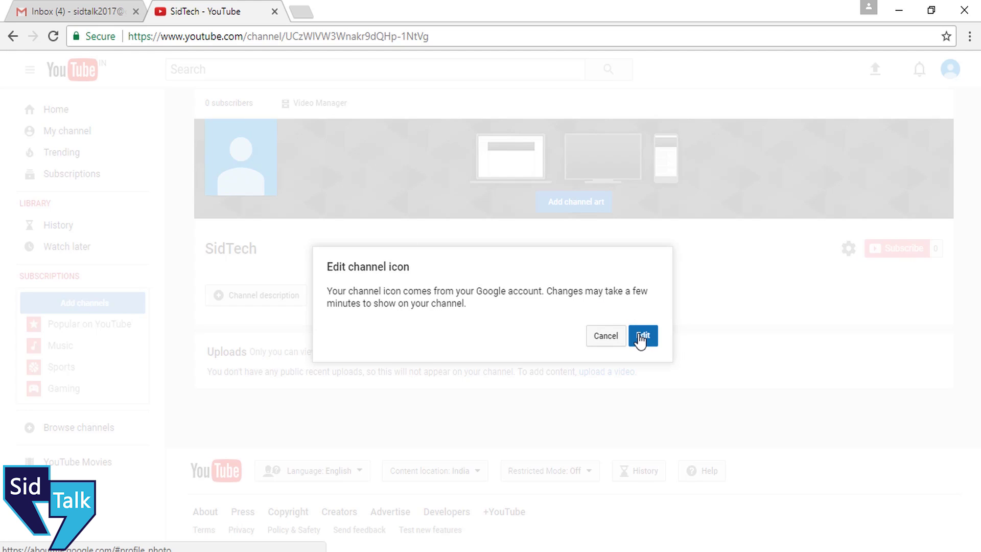
left_click(641, 339)
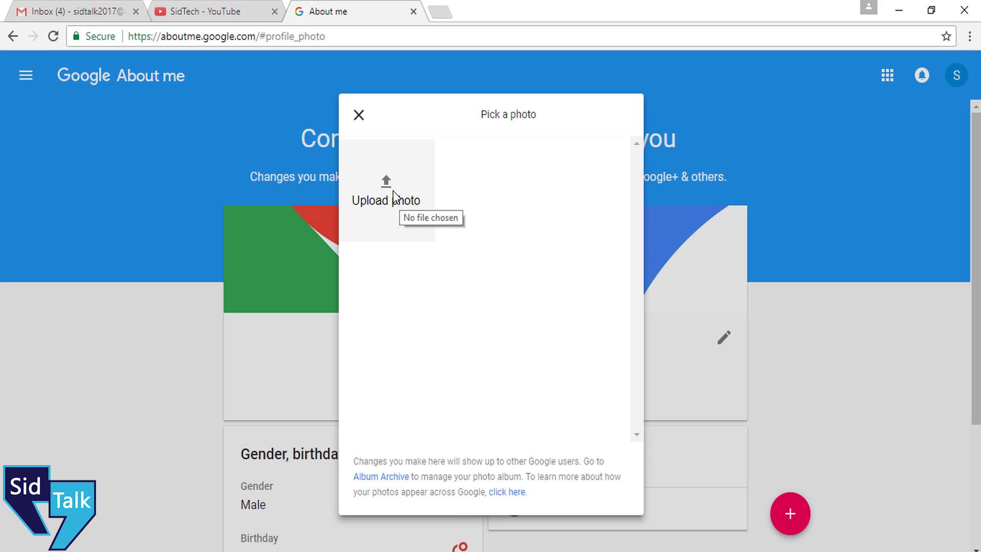
- Set sidtalk logo.png as the Google profile photo
left_click(394, 191)
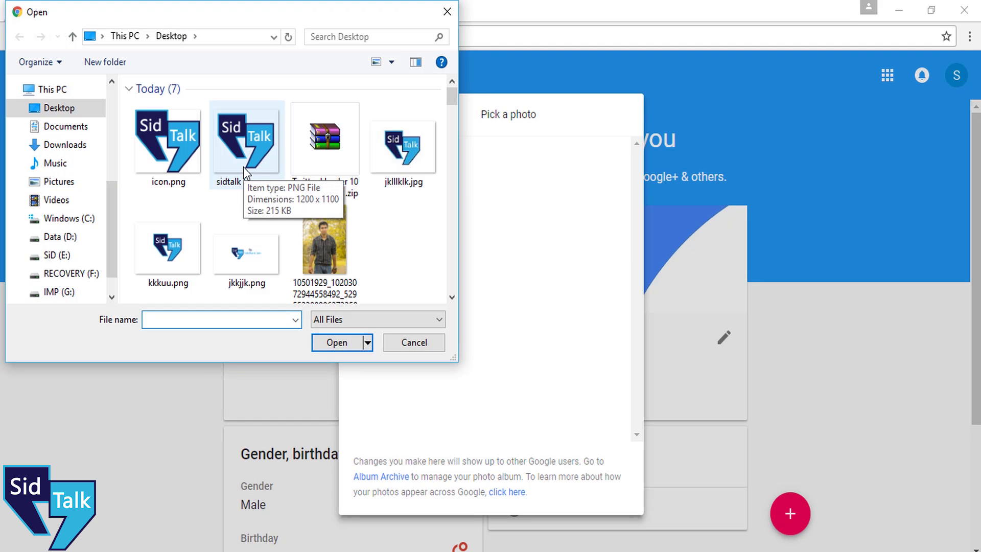
double_click(244, 156)
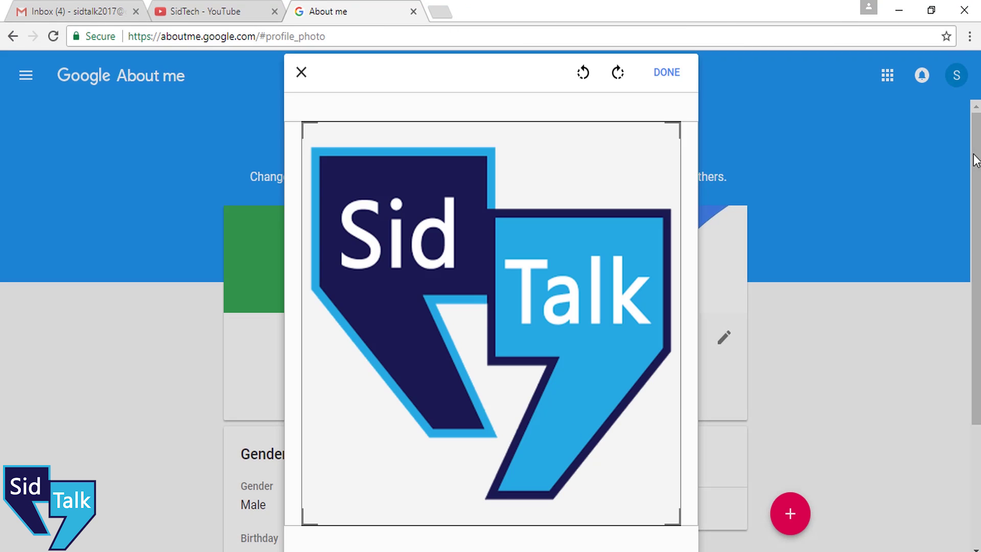
left_click(669, 75)
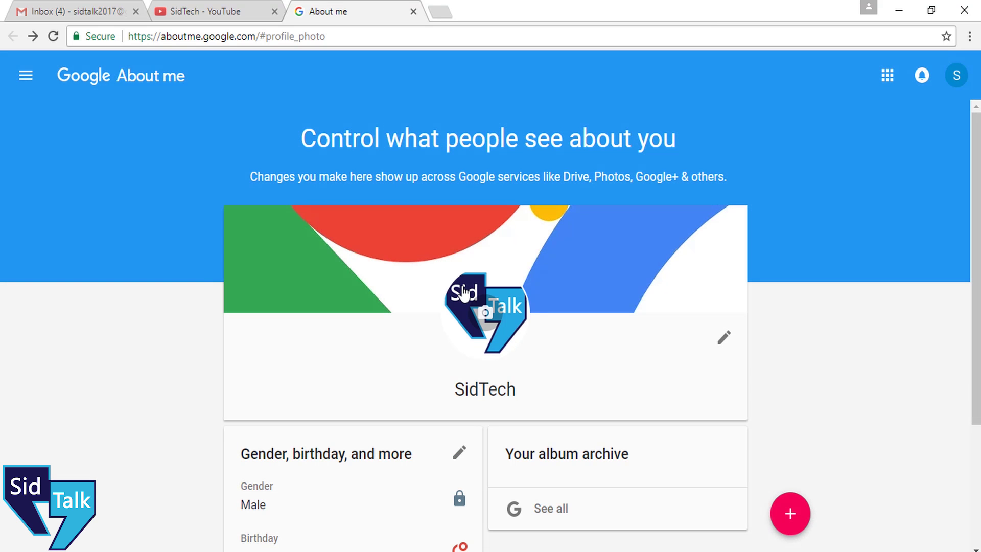
- Reload the YouTube channel page to show the new icon and close the About me tab
left_click(224, 8)
left_click(53, 36)
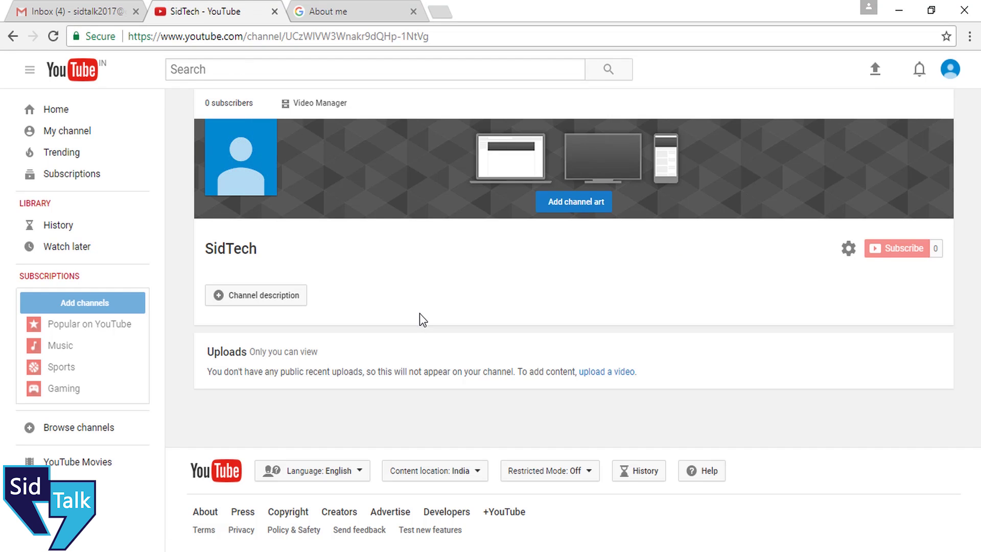
left_click(324, 8)
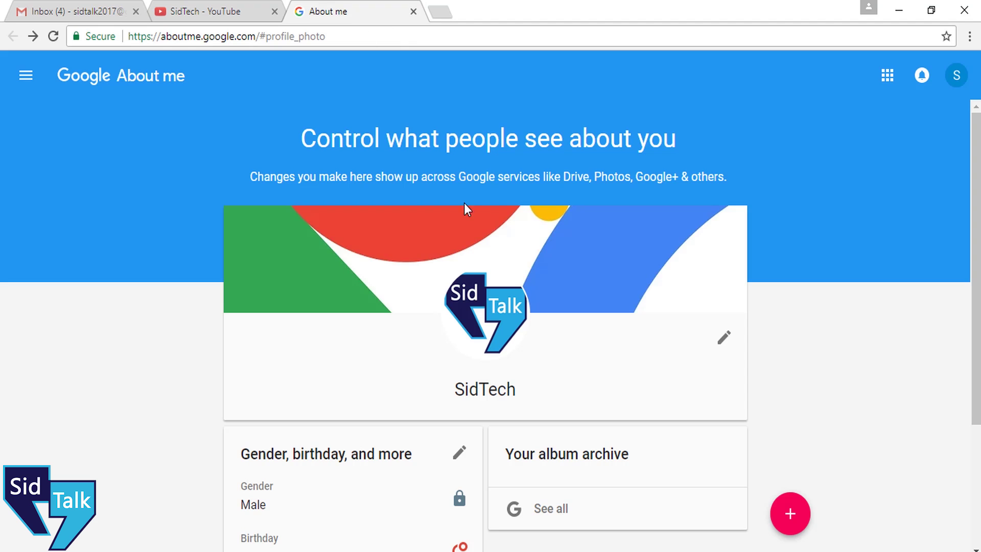
left_click(186, 6)
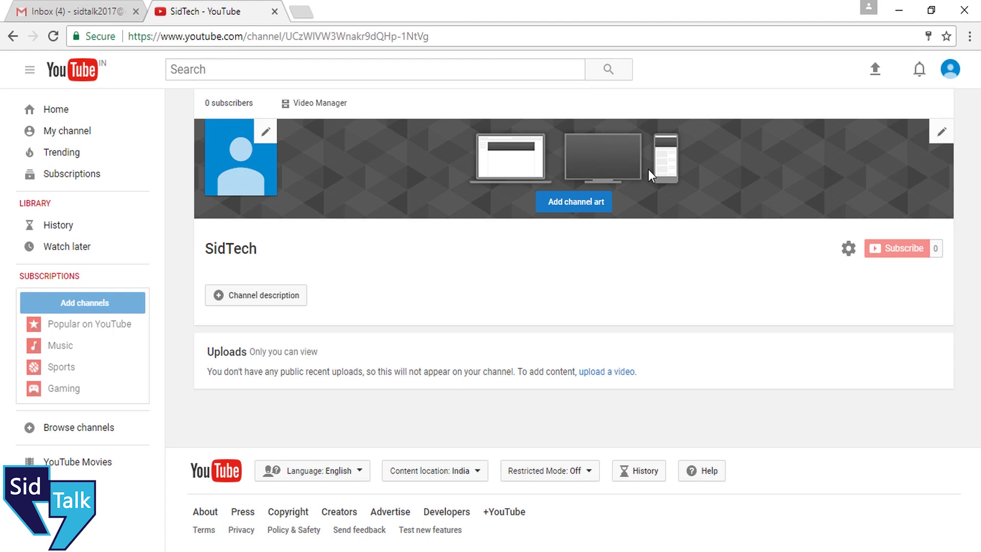
- Add channel art by choosing jkkjjk.png from the computer
left_click(576, 203)
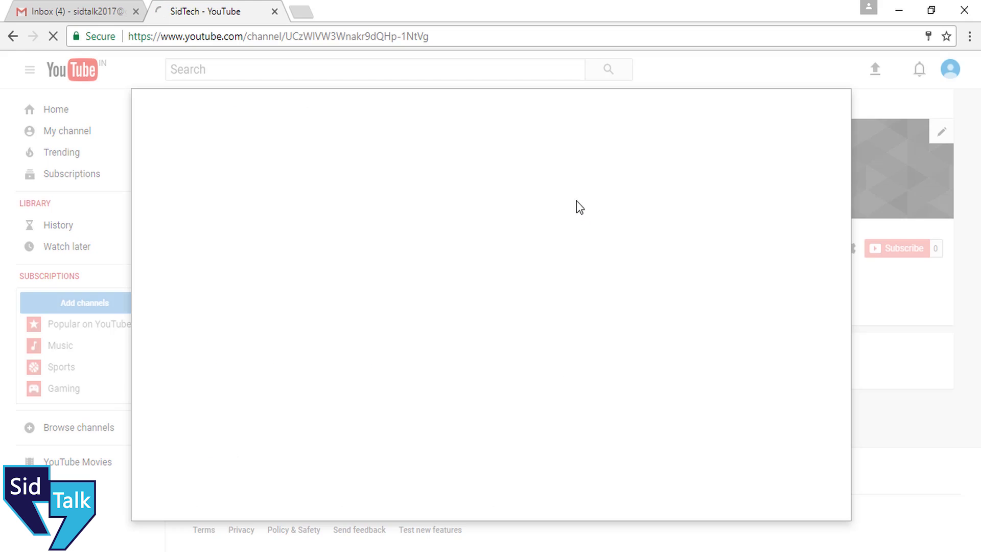
left_click(487, 342)
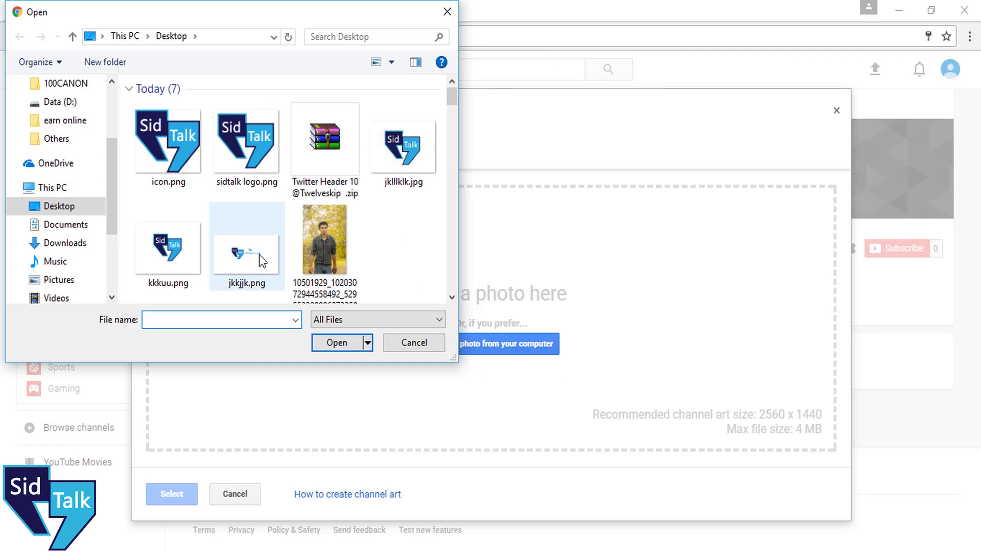
double_click(259, 253)
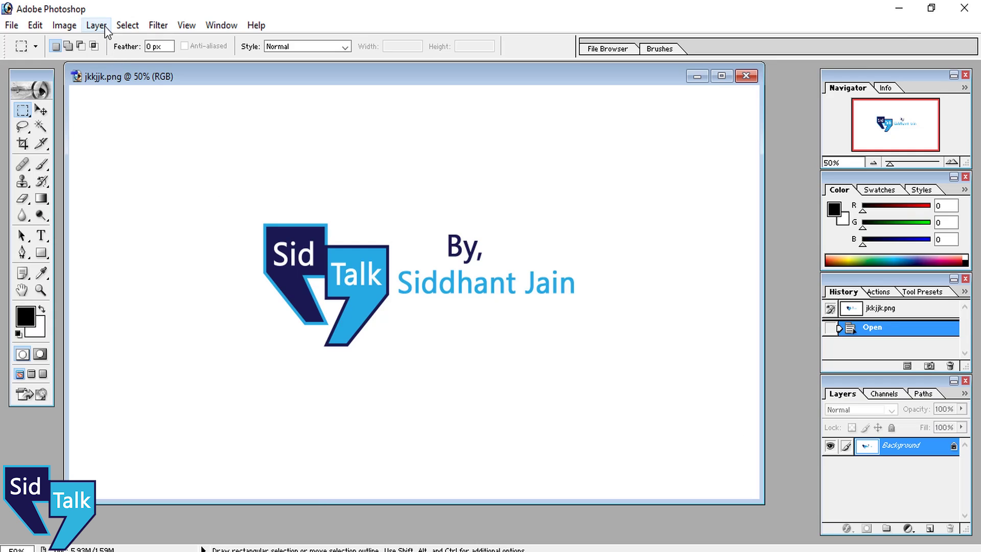
- Resize jkkjjk.png to 2048 × 1152 pixels without constrained proportions, then save it
left_click(60, 26)
left_click(100, 139)
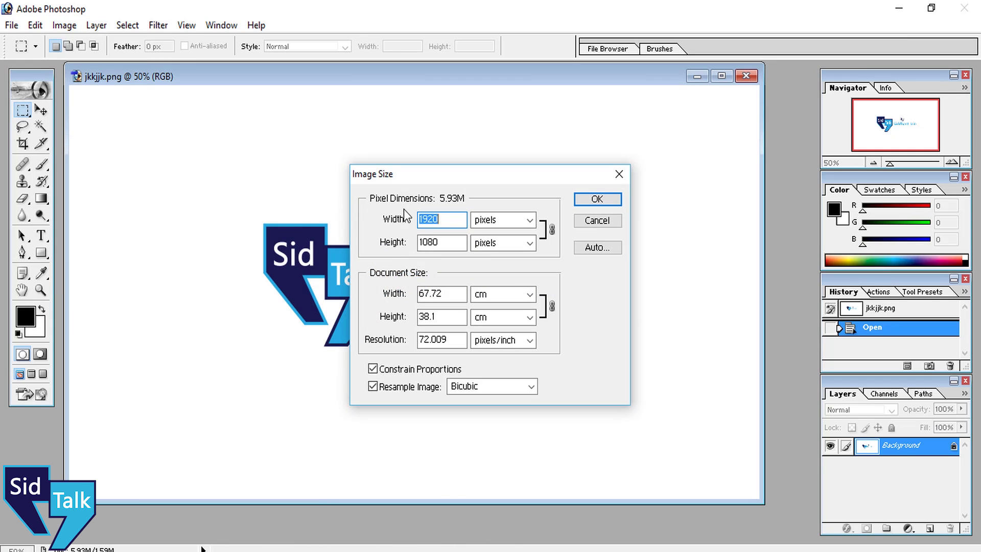
left_click(439, 222)
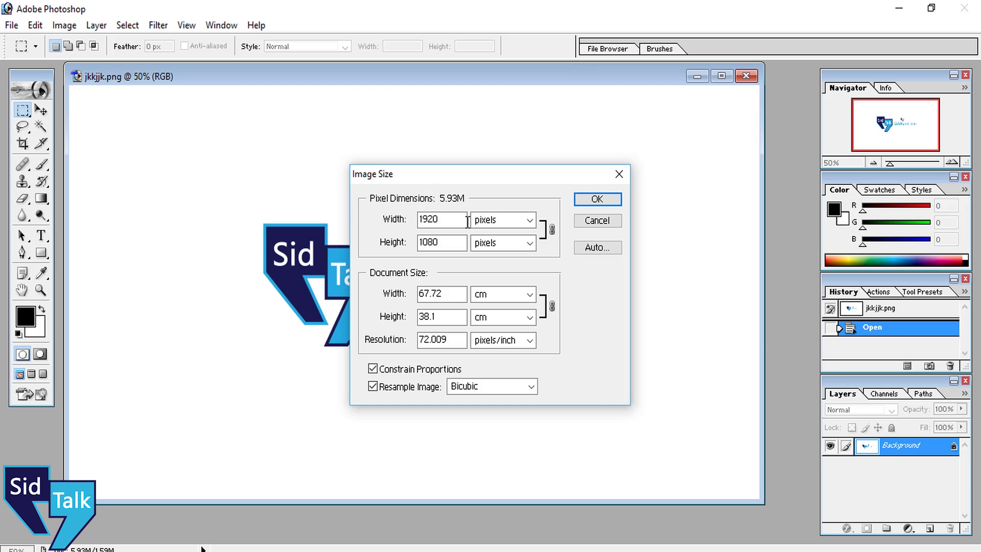
left_click_drag(467, 221, 400, 222)
type("2048")
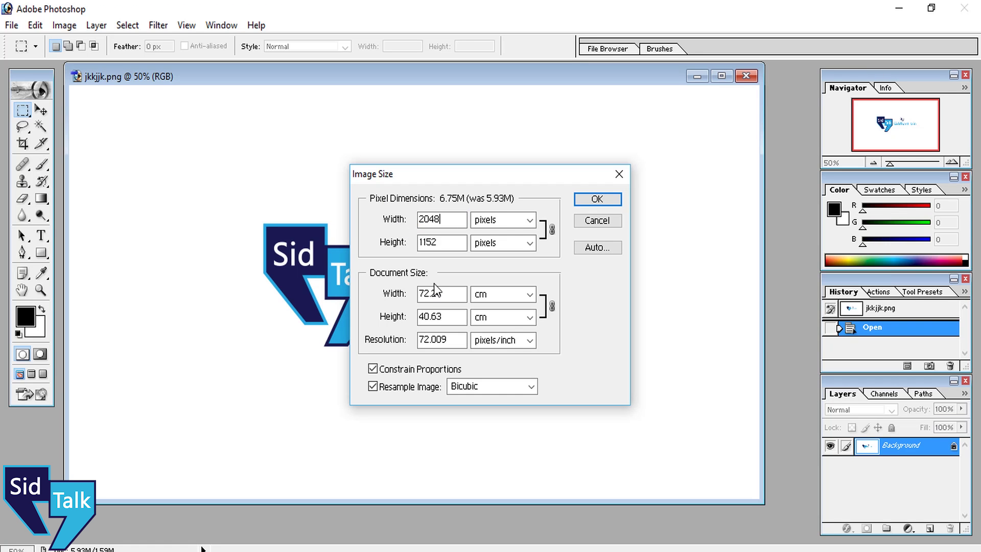
left_click(373, 369)
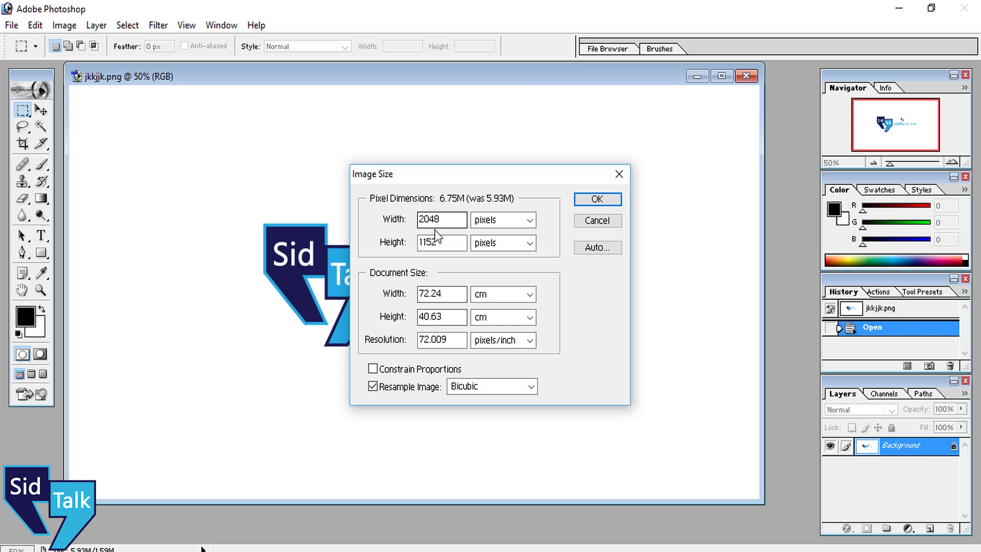
left_click_drag(462, 243, 389, 249)
type("1152")
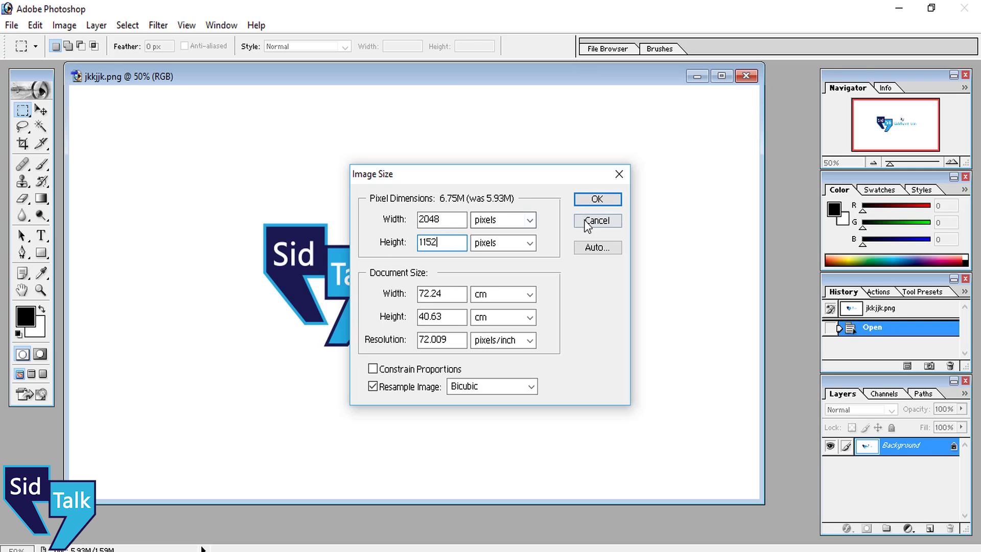
left_click(598, 200)
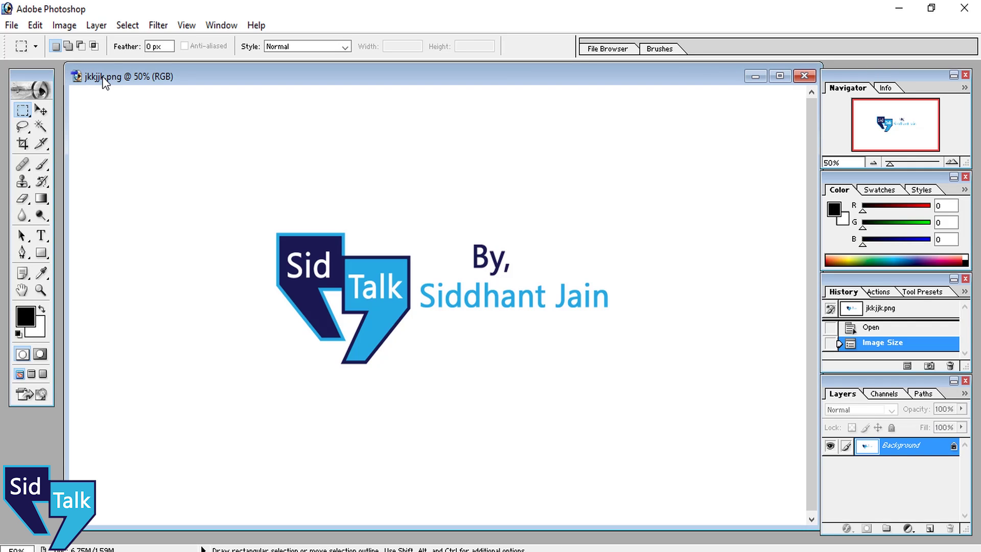
left_click(13, 26)
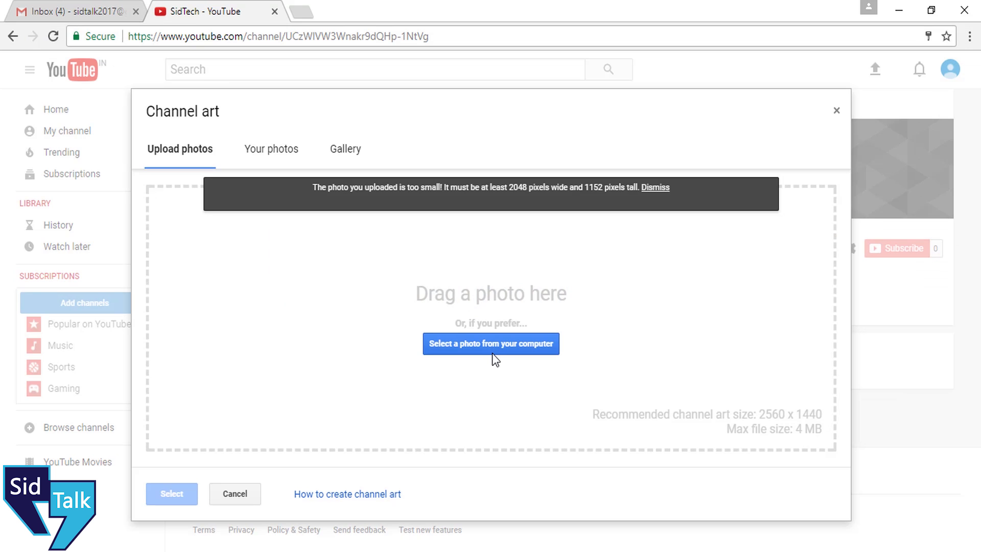
- Upload the resized jkkjjk.png and accept it as the channel banner
left_click(497, 347)
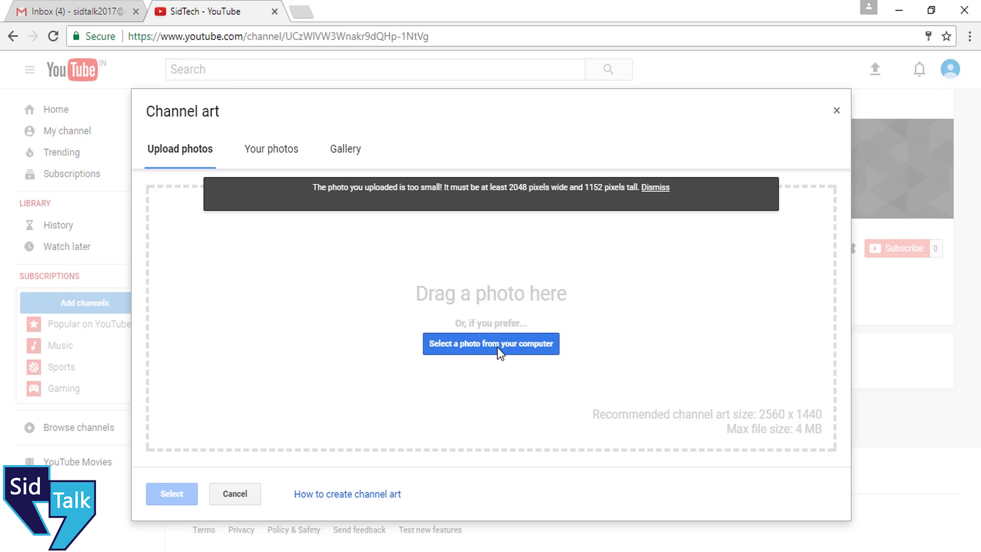
double_click(243, 262)
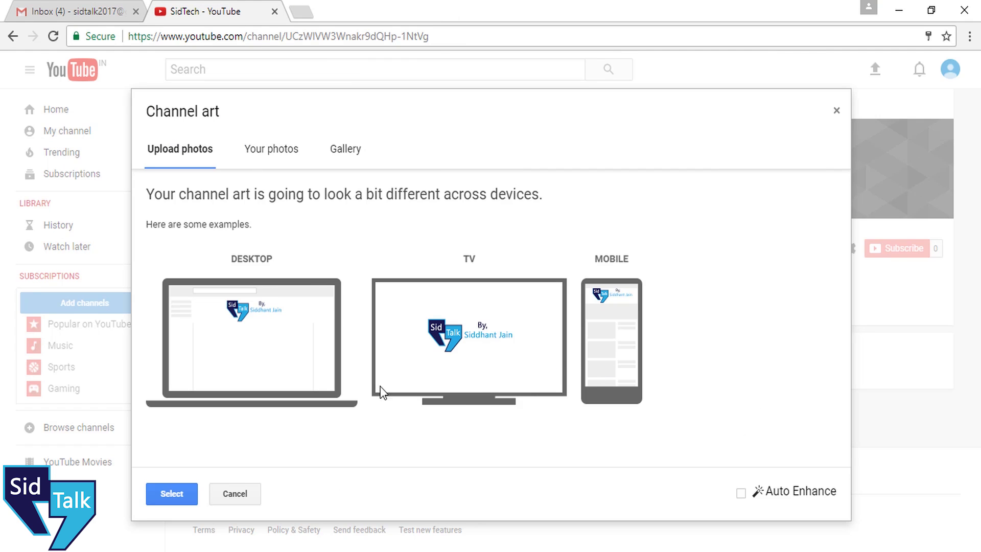
left_click_drag(457, 326, 462, 327)
left_click(172, 493)
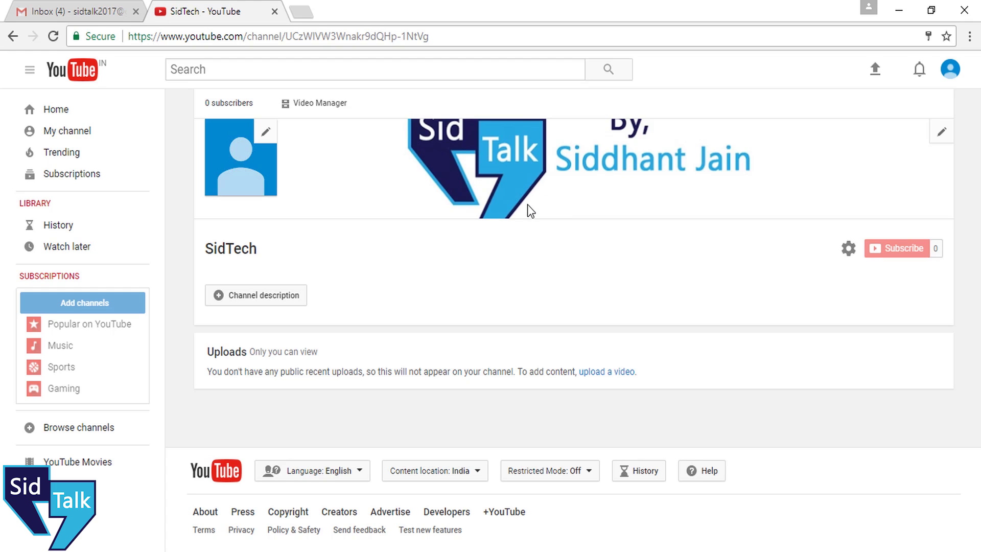
- Add the channel description 'Hello SidTalk' and save it
left_click(279, 300)
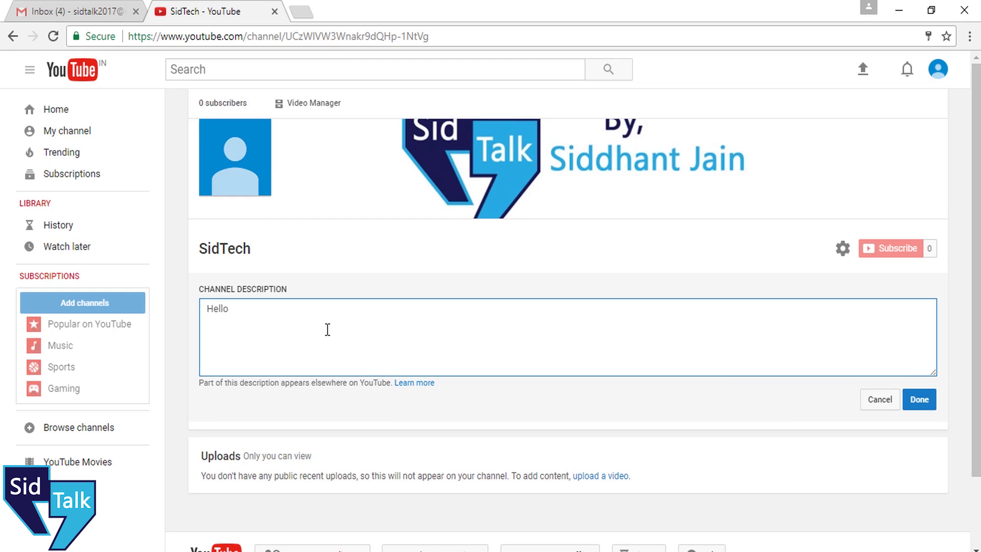
type("Hello SidTalk")
left_click(919, 400)
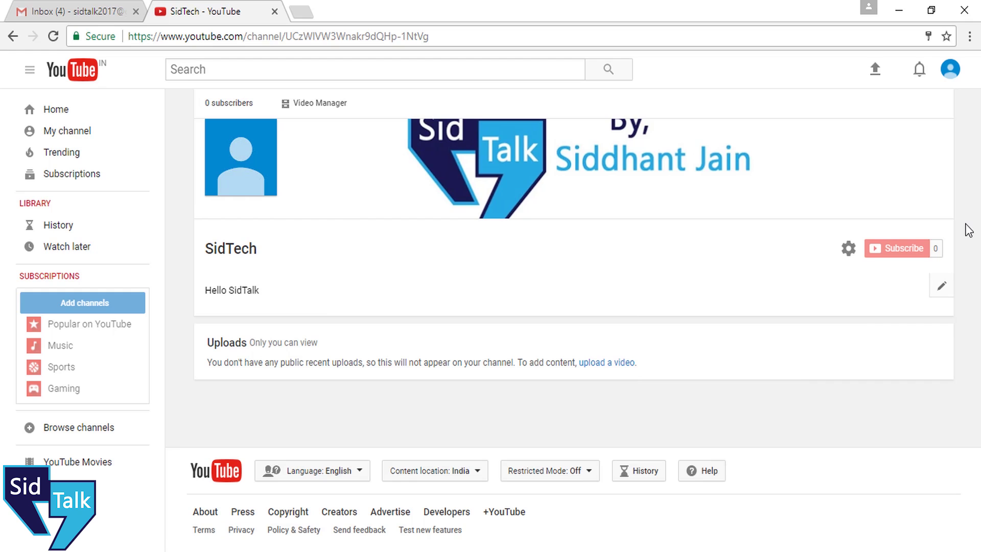
- Open channel settings and highlight the liked-videos, subscriptions and saved-playlists privacy options
left_click(848, 249)
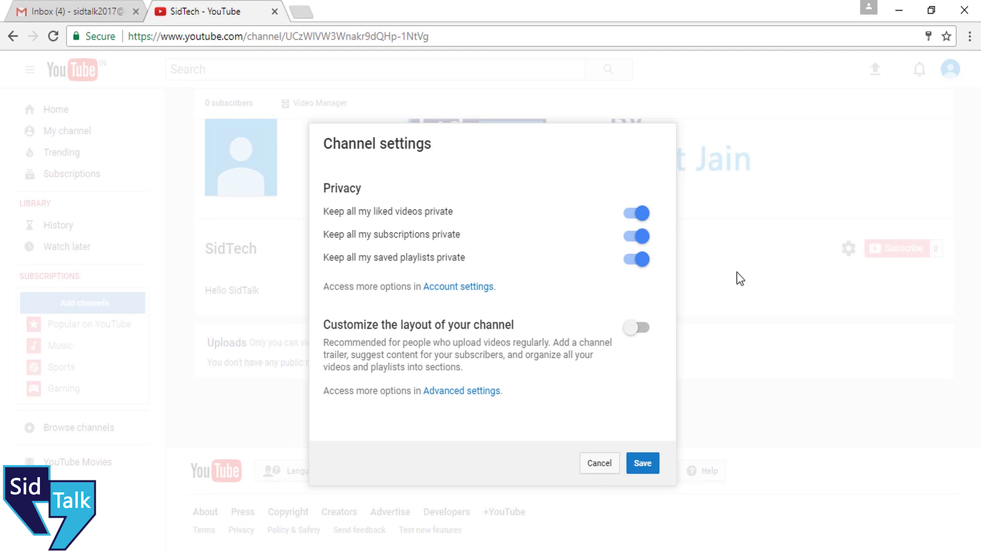
double_click(327, 189)
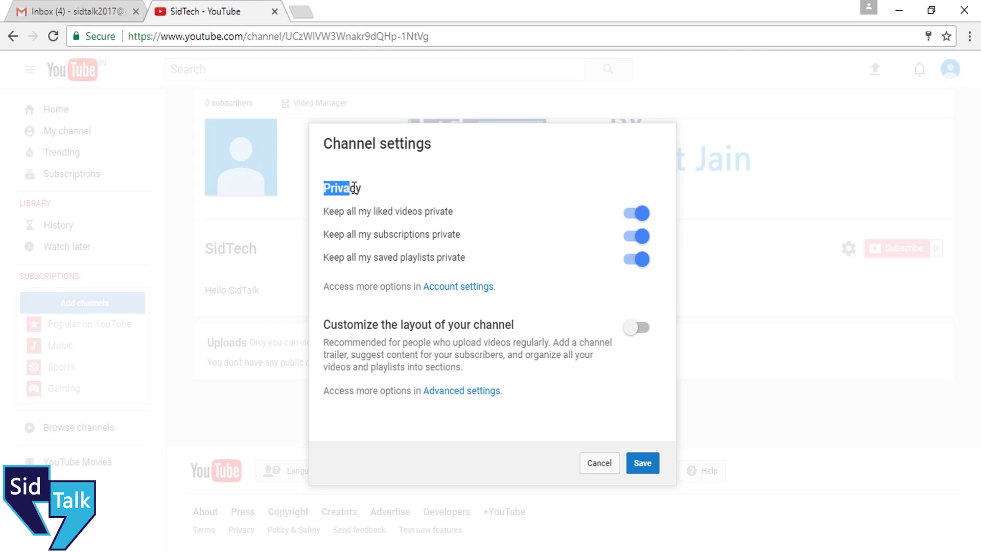
left_click(330, 214)
left_click_drag(331, 214, 433, 212)
left_click_drag(325, 234, 420, 236)
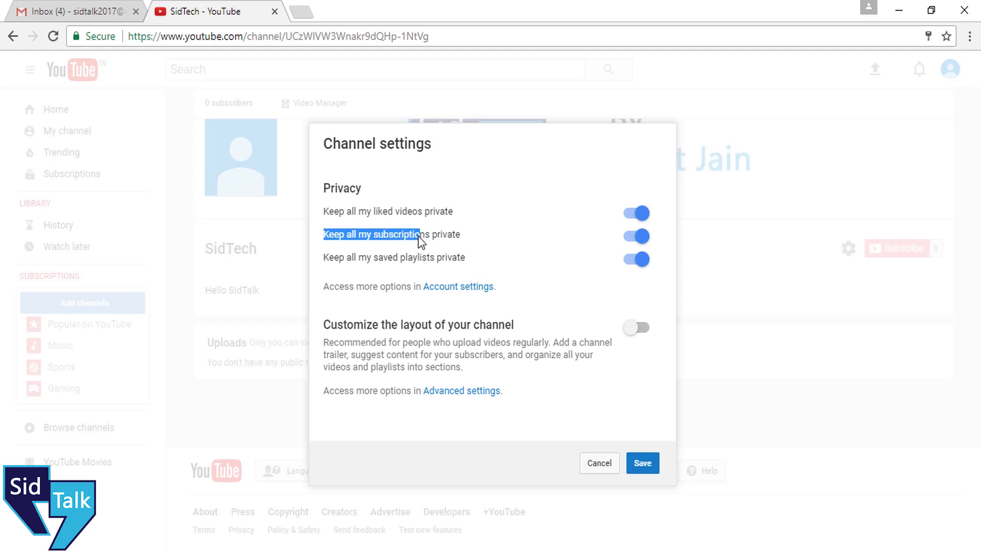
left_click_drag(352, 259, 401, 259)
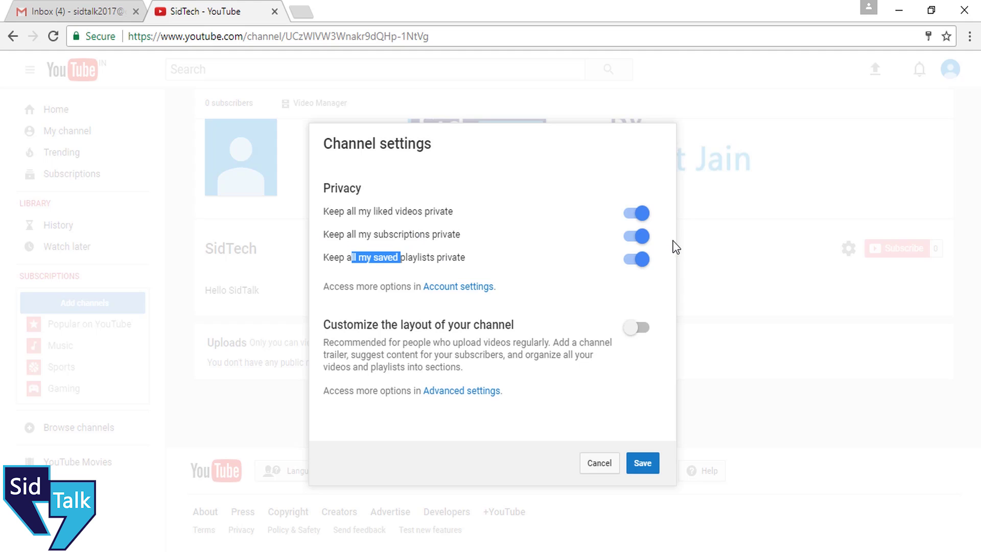
- Toggle liked-videos privacy off and back on, then save the settings
left_click(415, 212)
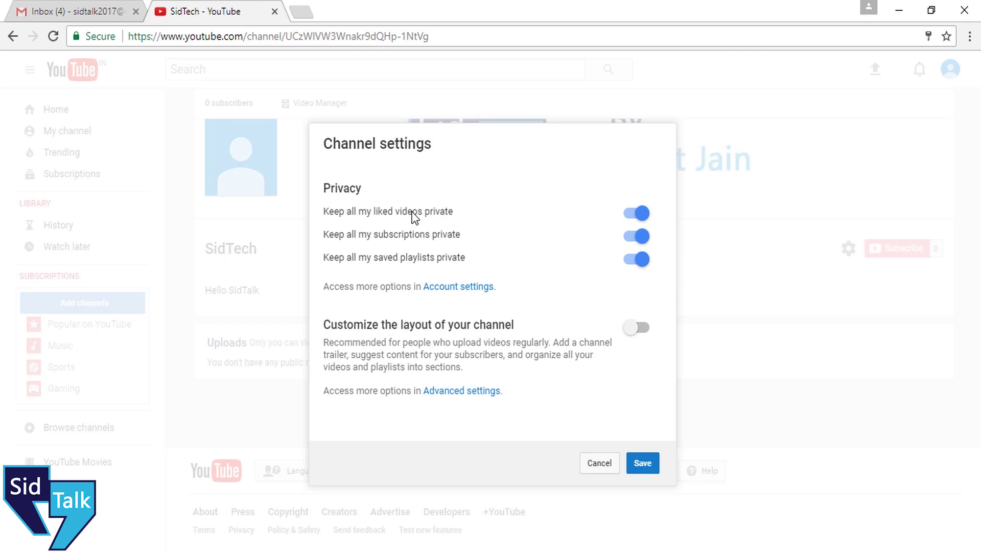
left_click(642, 220)
left_click(641, 464)
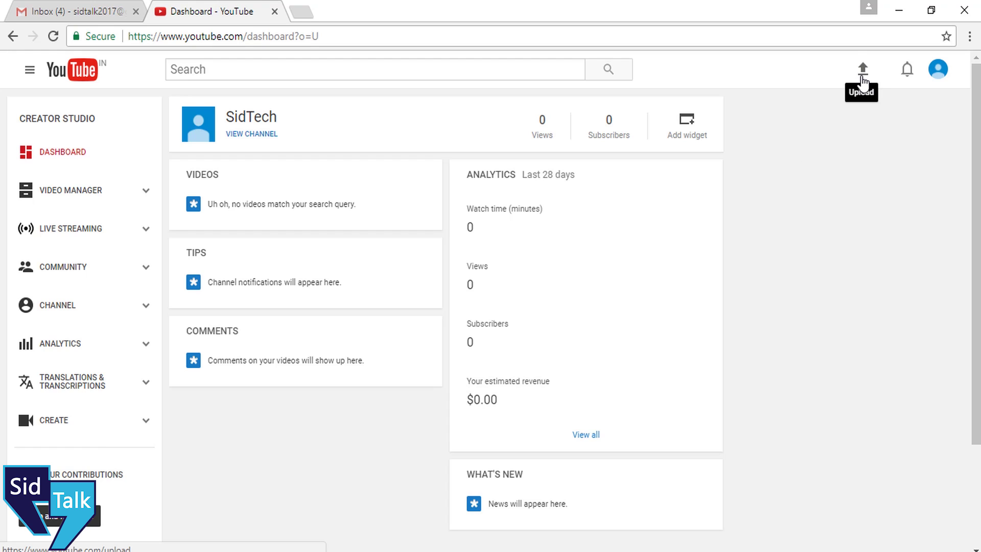
- Go to the video upload page from the Creator Studio dashboard
left_click(862, 68)
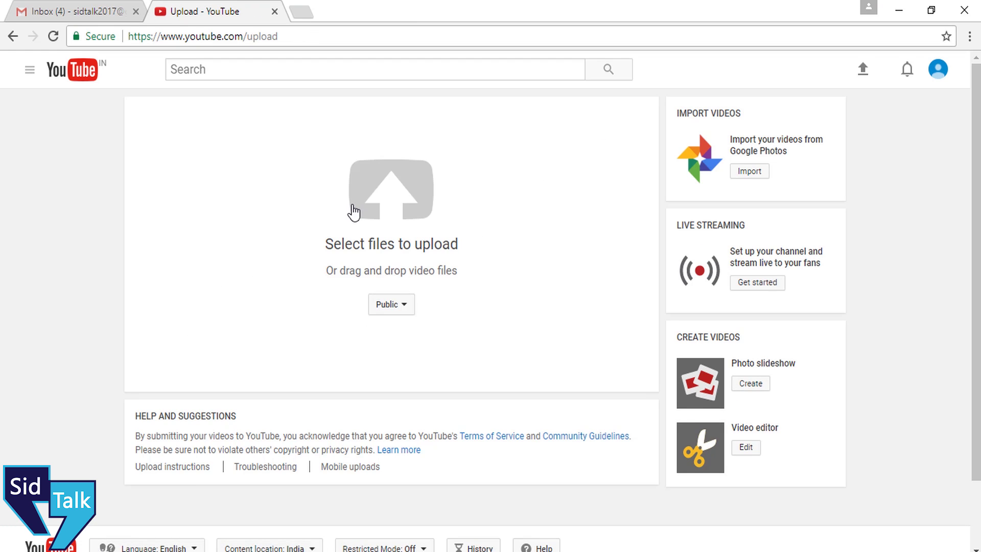
- Choose the Rain Fire video file and highlight its public upload progress
left_click(402, 198)
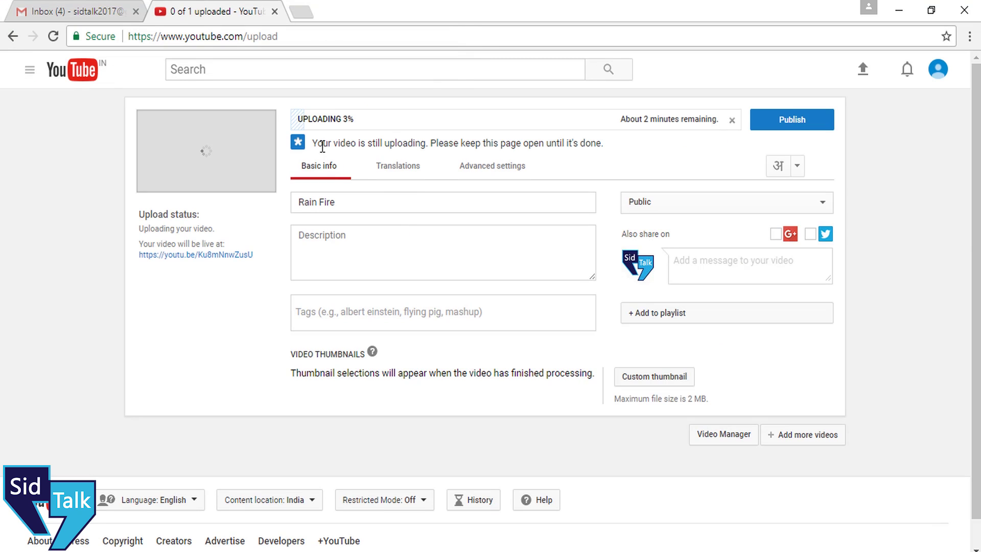
left_click_drag(296, 118, 356, 111)
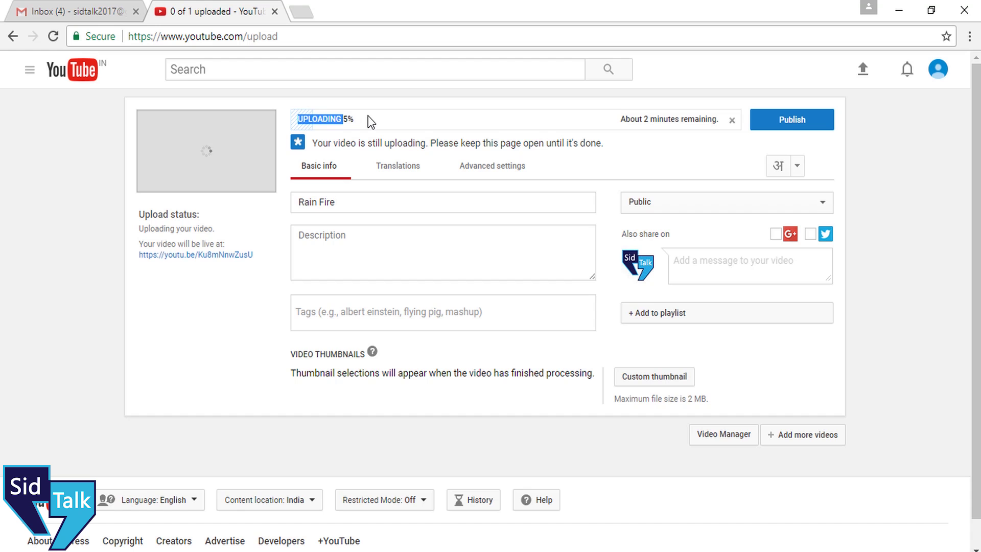
left_click(368, 115)
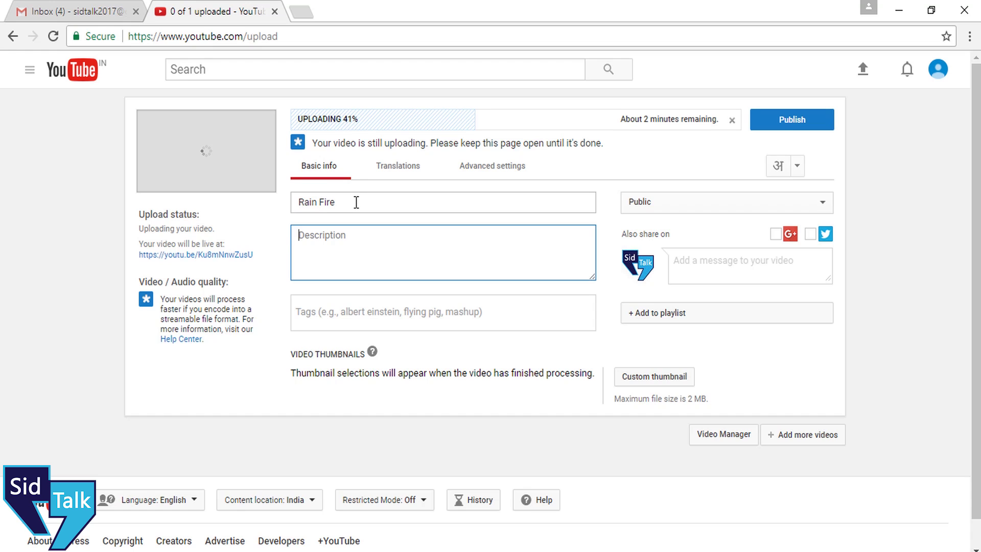
- Replace the default Rain Fire title with 'My first video'
left_click_drag(354, 201, 284, 208)
key("BackSpace")
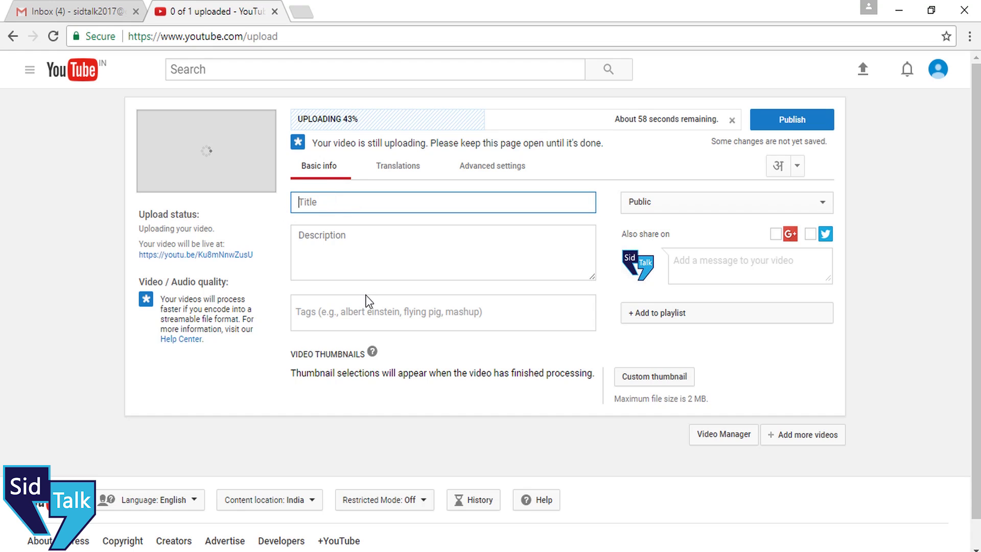
left_click(331, 313)
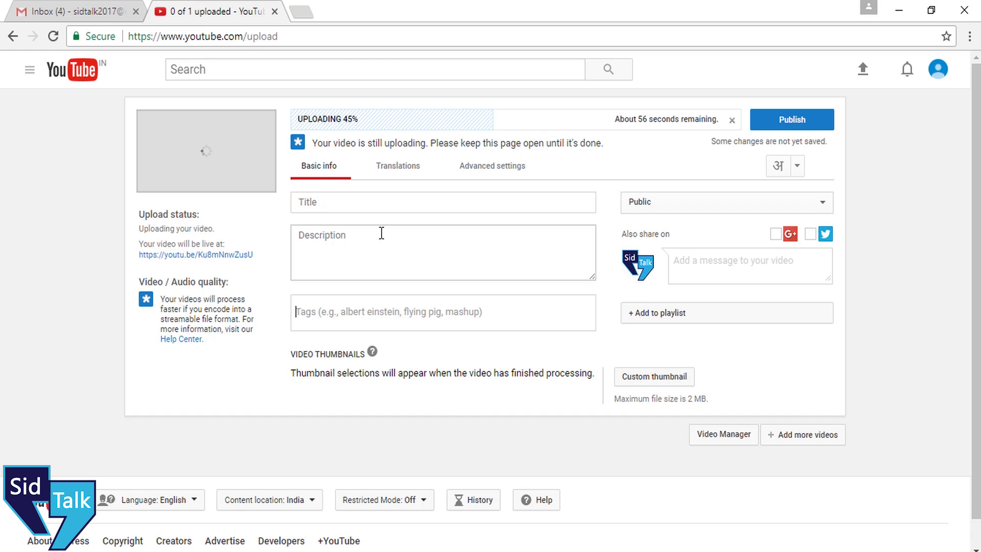
left_click(377, 203)
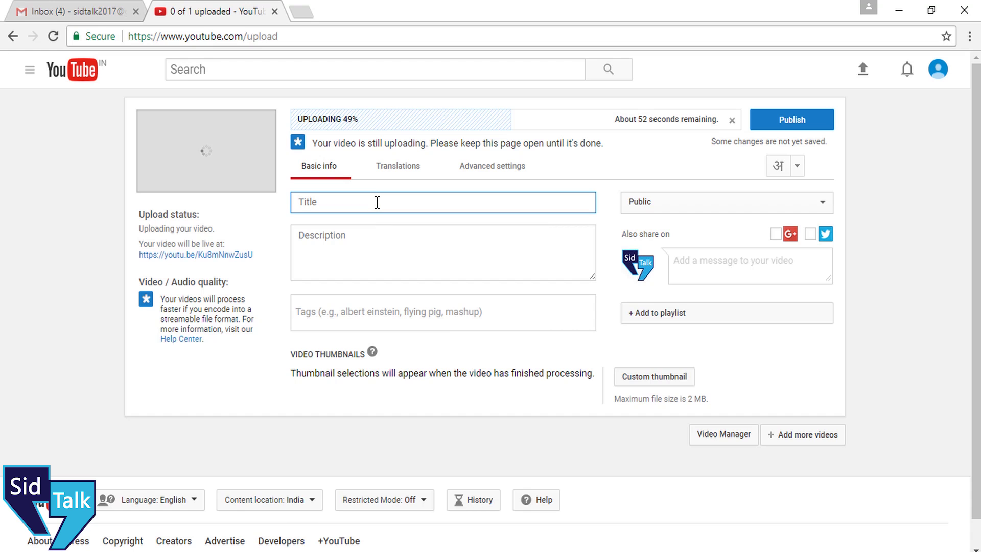
type("My frst")
key("BackSpace")
key("BackSpace")
key("BackSpace")
key("BackSpace")
type("irst video")
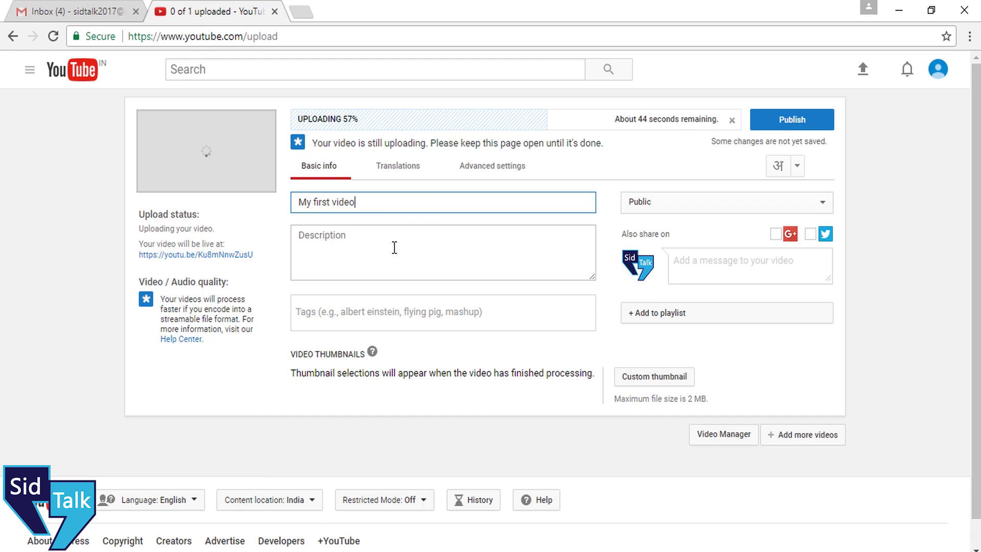
- Set the description to 'Hello', add the tag 'sidtech', and highlight the upload status and link
left_click(394, 248)
type("Hello")
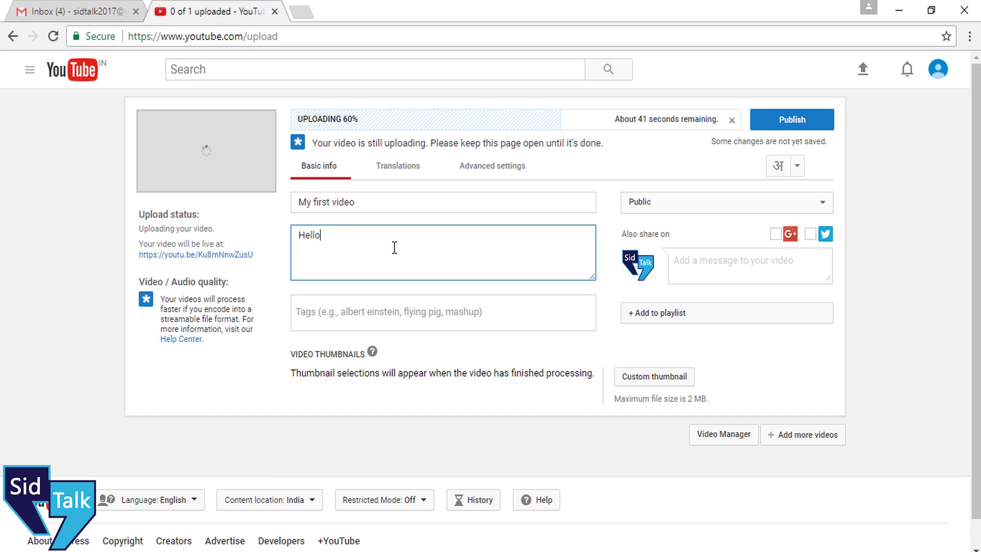
left_click(317, 308)
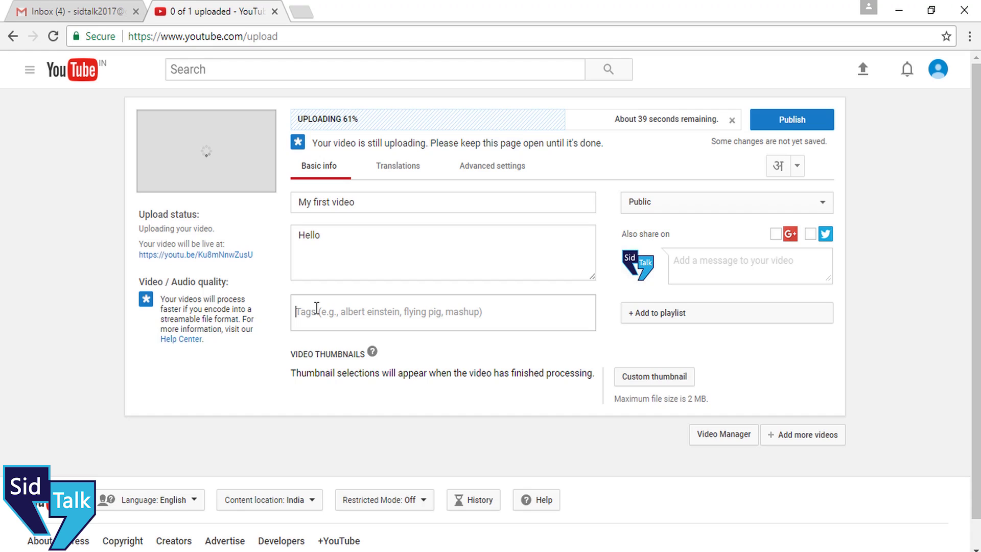
type("sidtech")
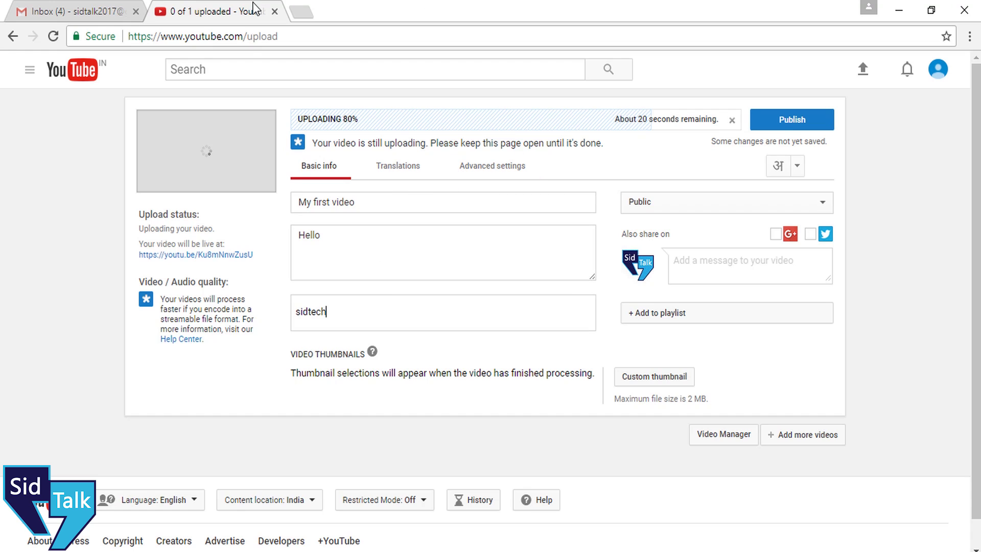
key("Return")
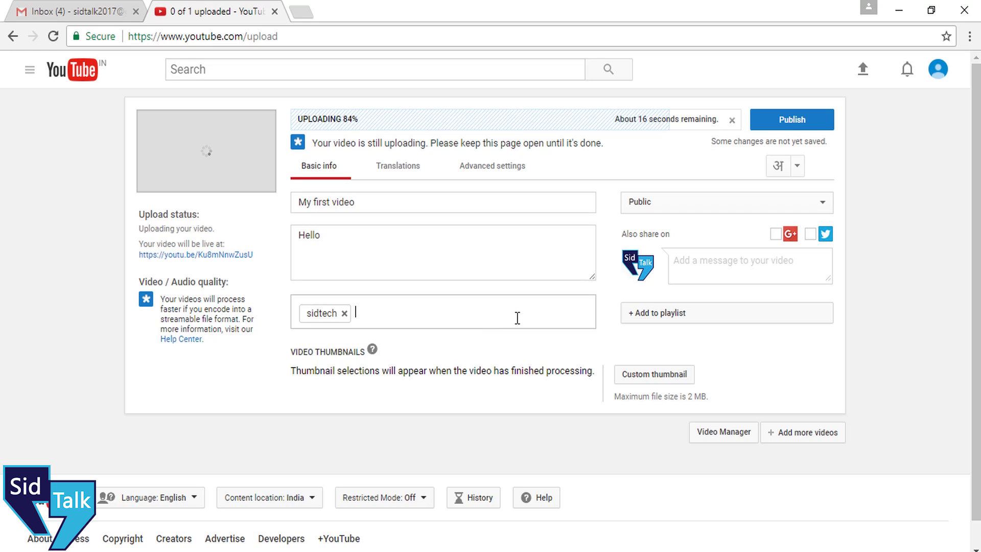
triple_click(299, 121)
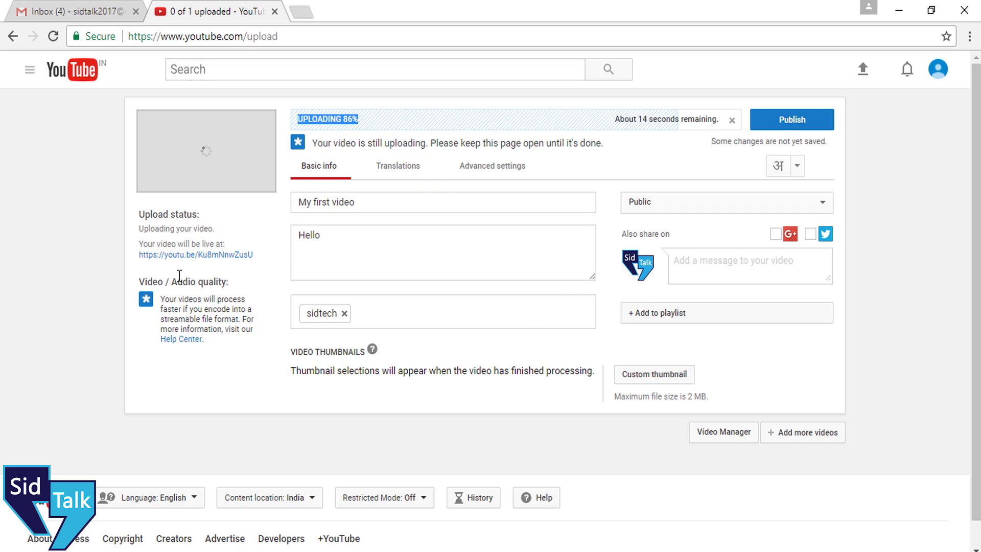
left_click_drag(146, 246, 261, 276)
- Once processing is done, pick the first generated frame as thumbnail, then choose Custom thumbnail
left_click(252, 271)
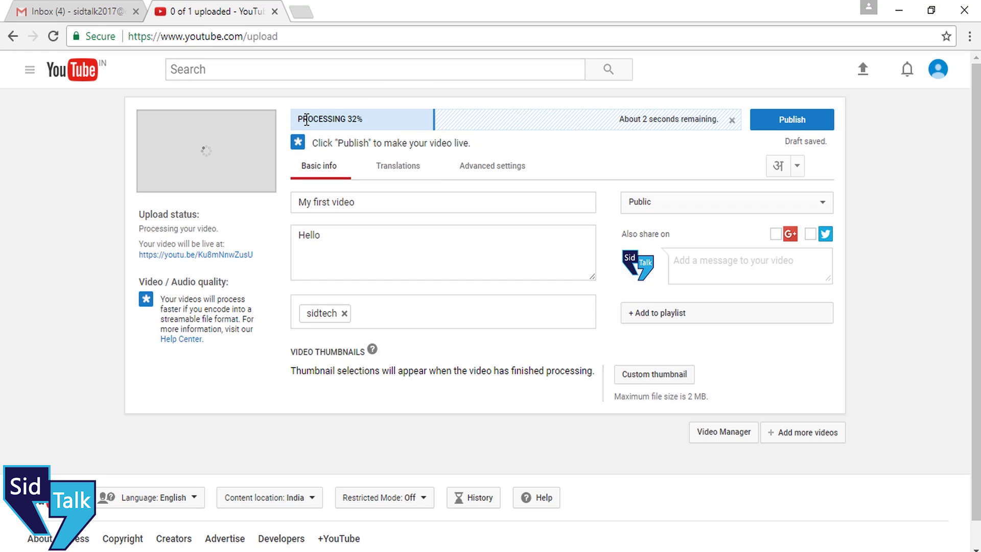
left_click_drag(305, 119, 347, 119)
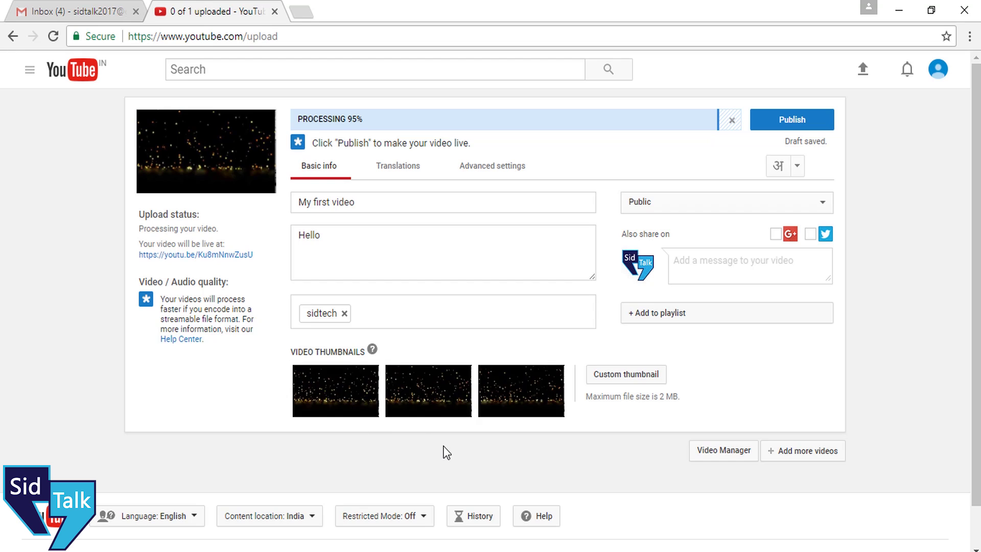
left_click(339, 400)
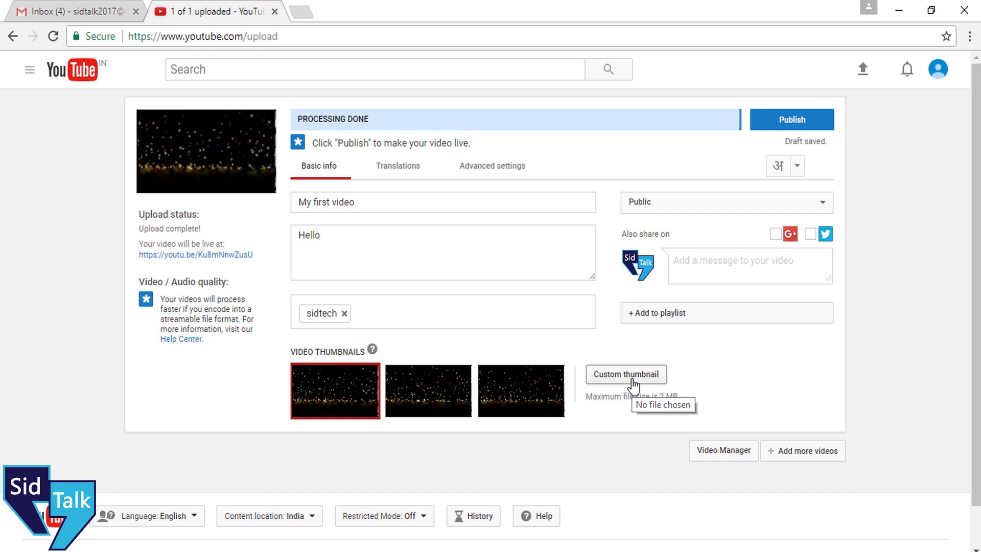
left_click(626, 374)
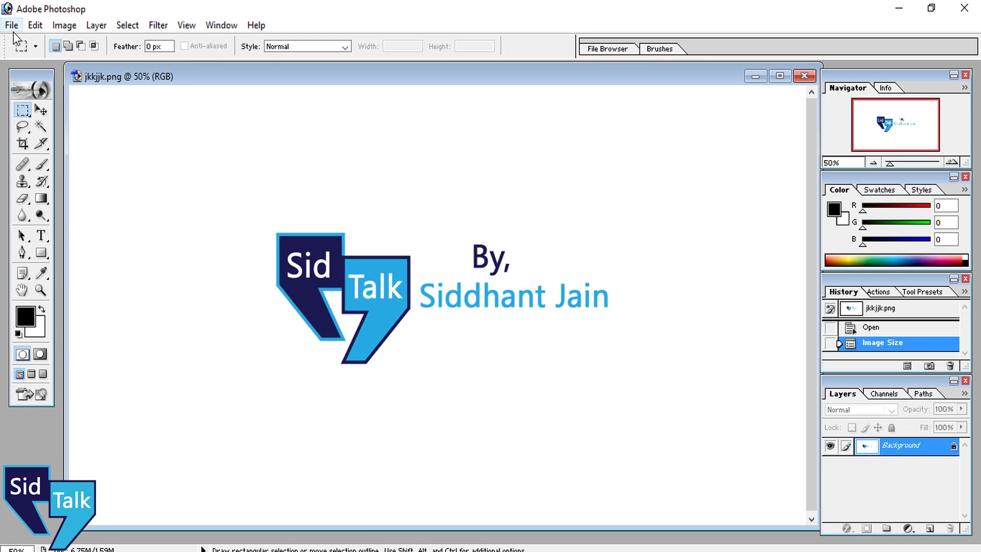
- Create a new white-background 1280 x 720 document from the HDTV 720P preset
left_click(12, 25)
left_click(23, 43)
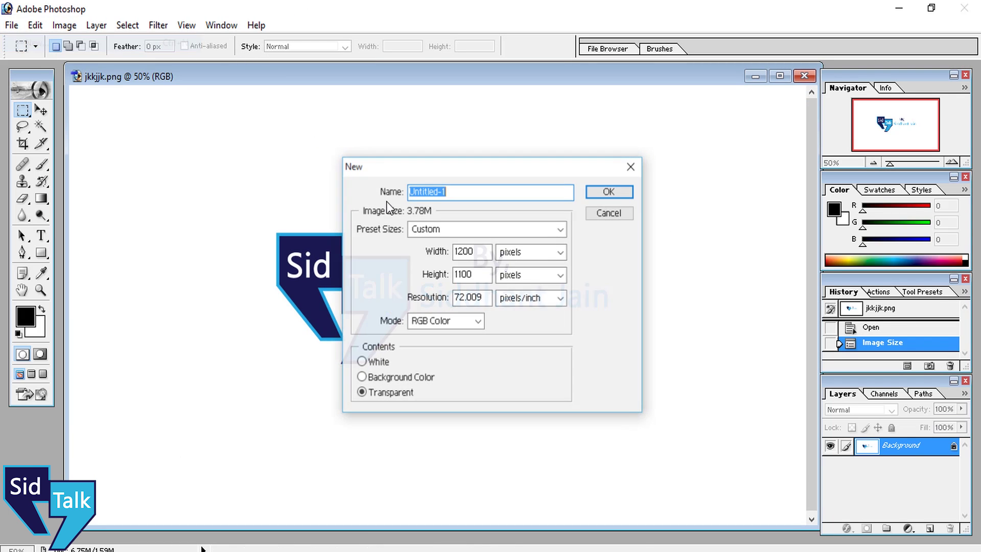
left_click(498, 229)
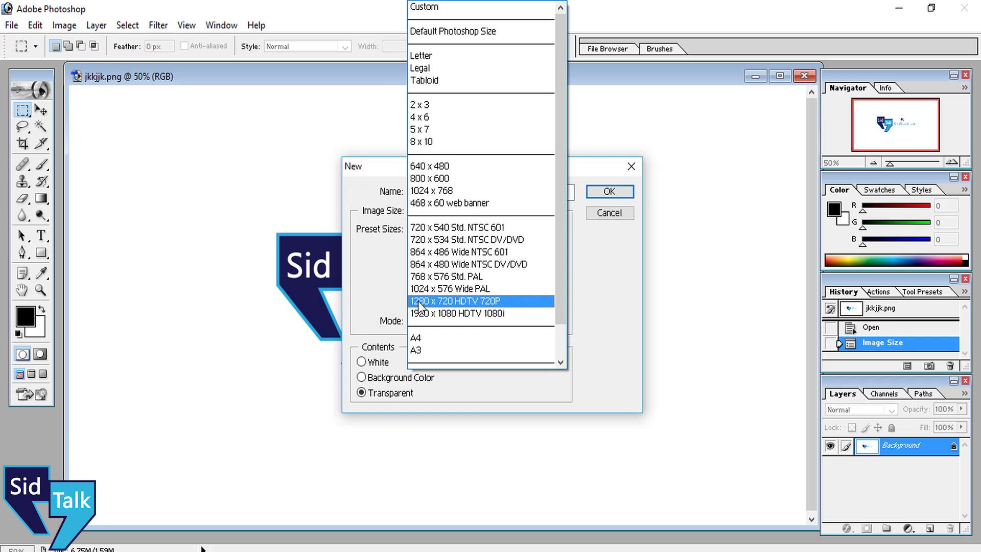
left_click(456, 301)
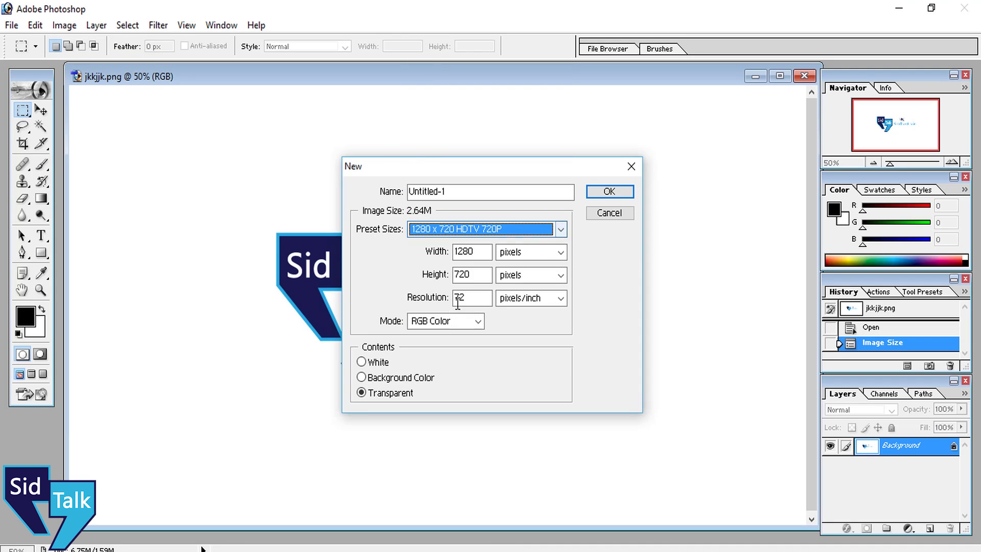
left_click(383, 363)
left_click(613, 191)
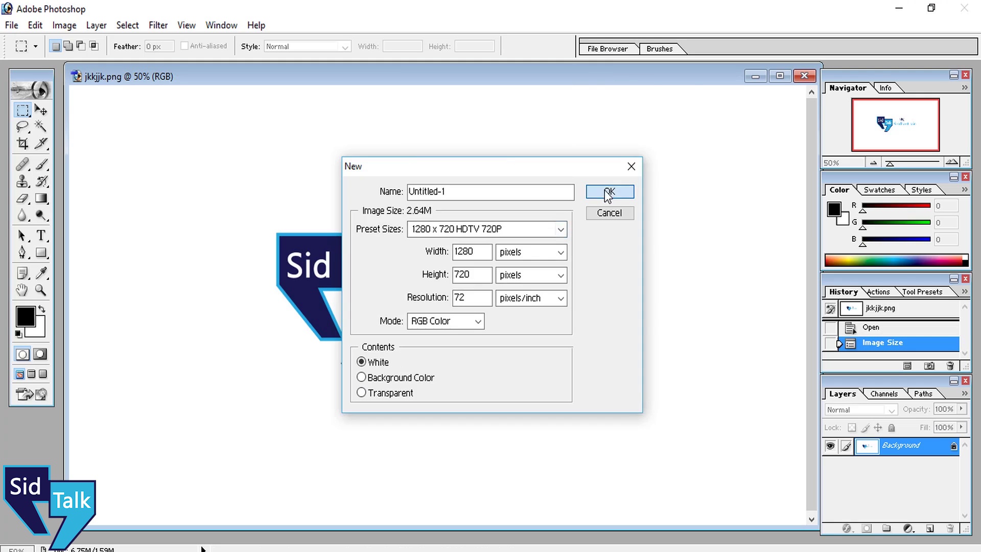
- Drag a wide rectangular selection across most of the canvas
left_click_drag(182, 124, 421, 332)
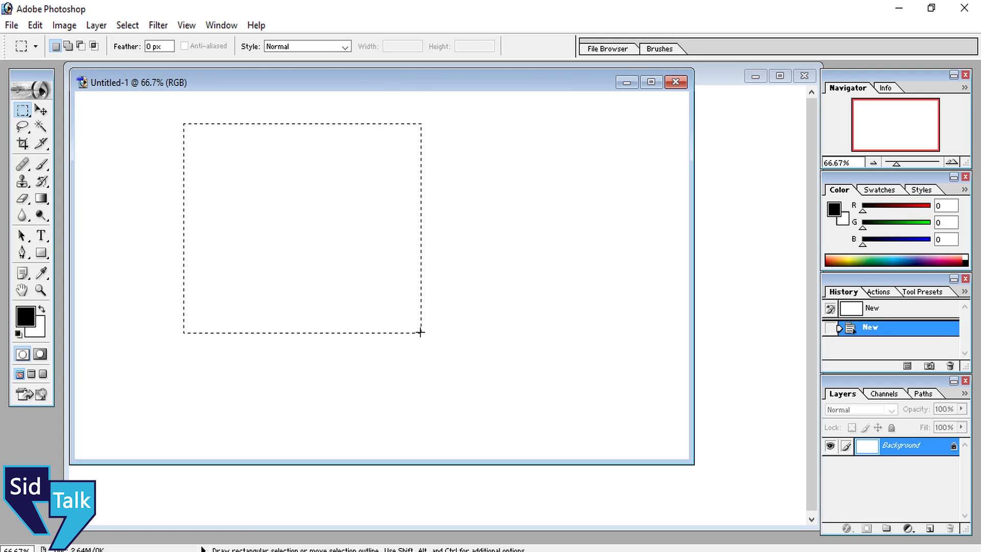
left_click_drag(597, 143, 280, 379)
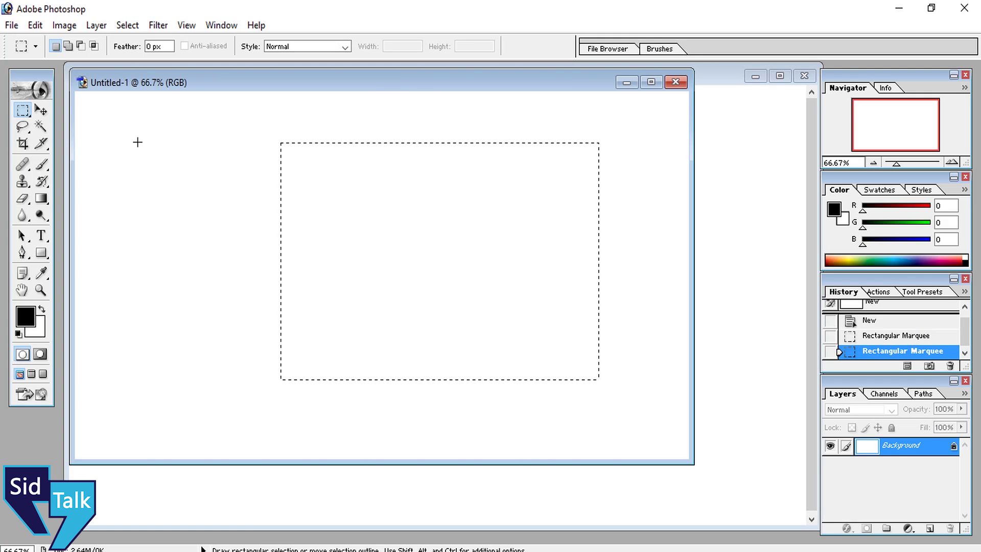
left_click_drag(137, 142, 552, 401)
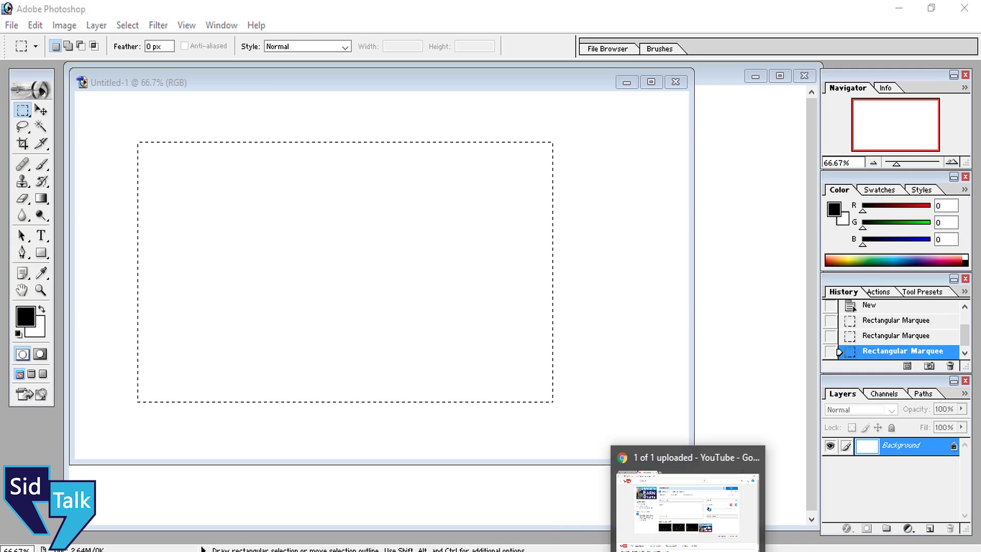
left_click(664, 543)
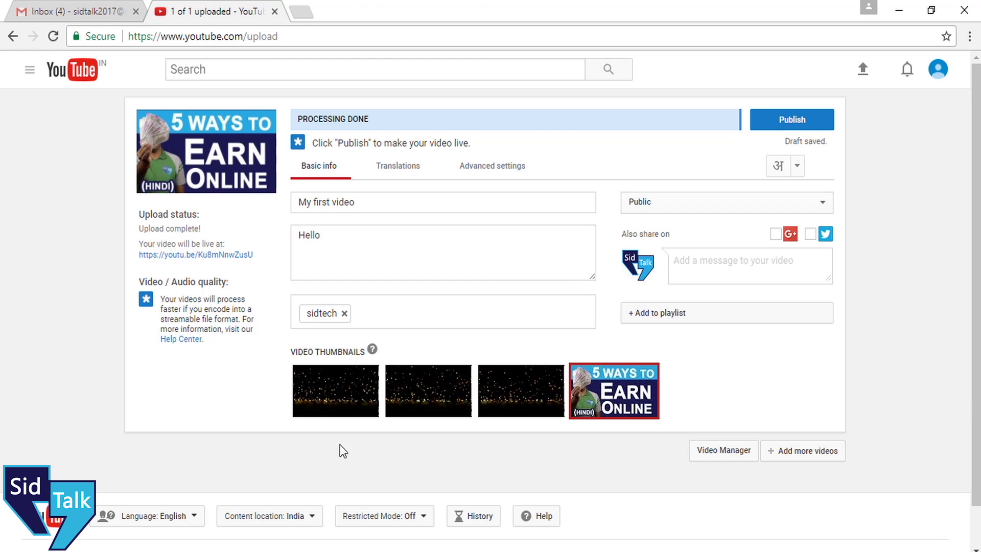
- Switch the video thumbnail back to the first auto-generated frame
left_click(348, 400)
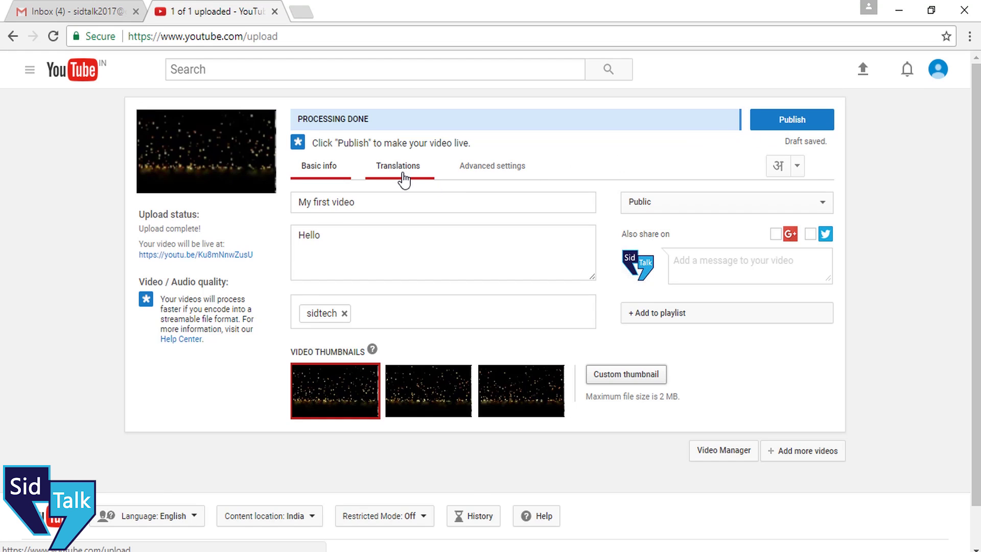
- In the video's Advanced settings, set the Category to Science & Technology
left_click(490, 166)
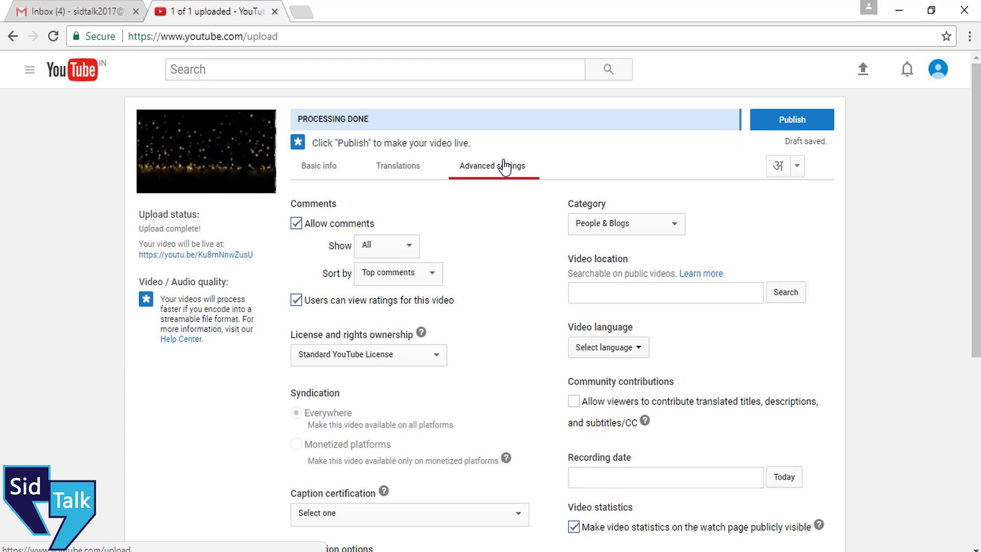
scroll(553, 306, "down", 3)
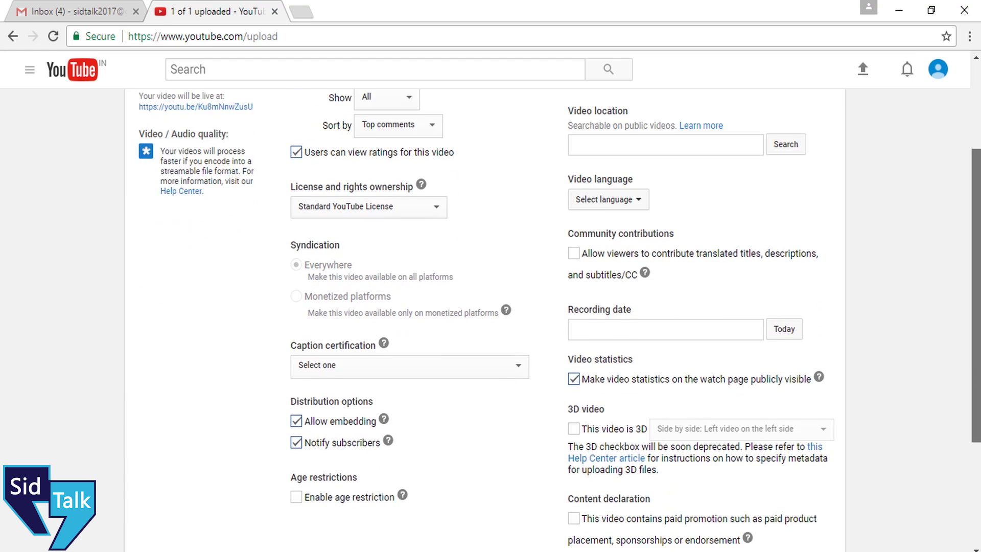
scroll(554, 306, "down", 2)
scroll(554, 307, "up", 4)
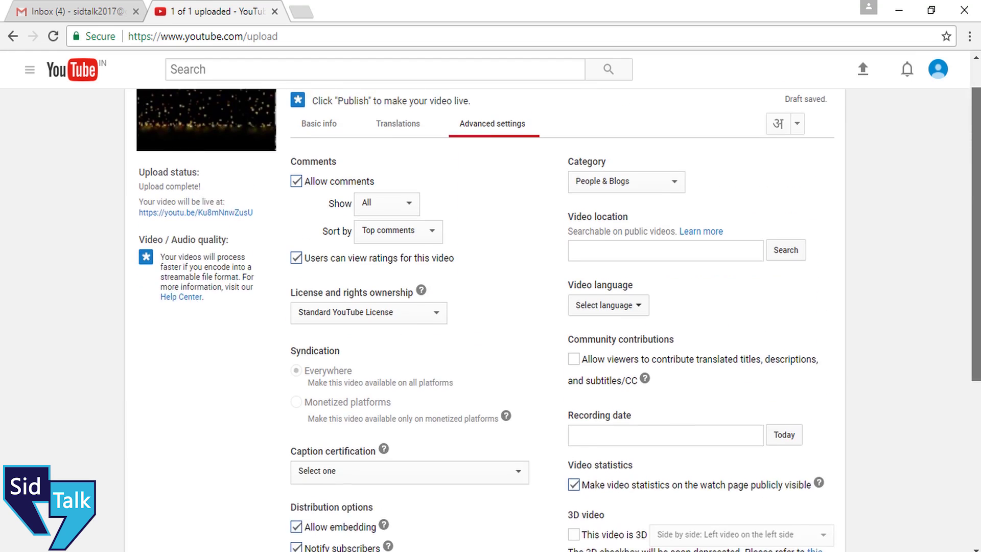
scroll(657, 210, "up", 1)
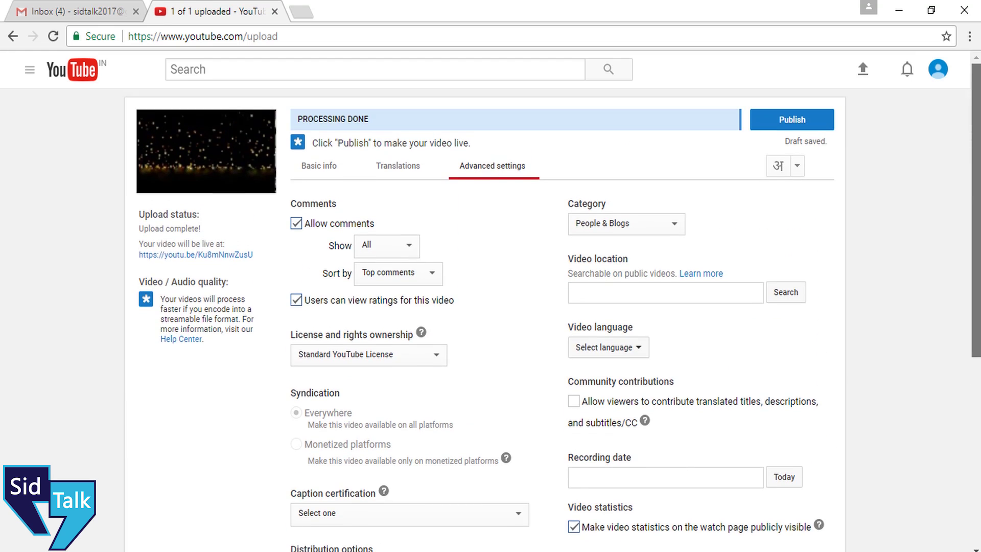
left_click(614, 223)
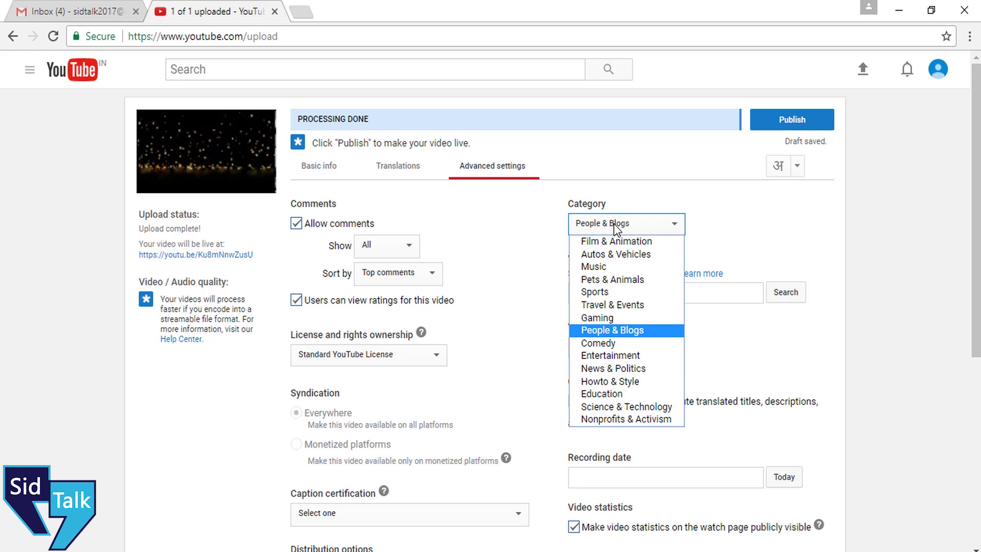
left_click(630, 408)
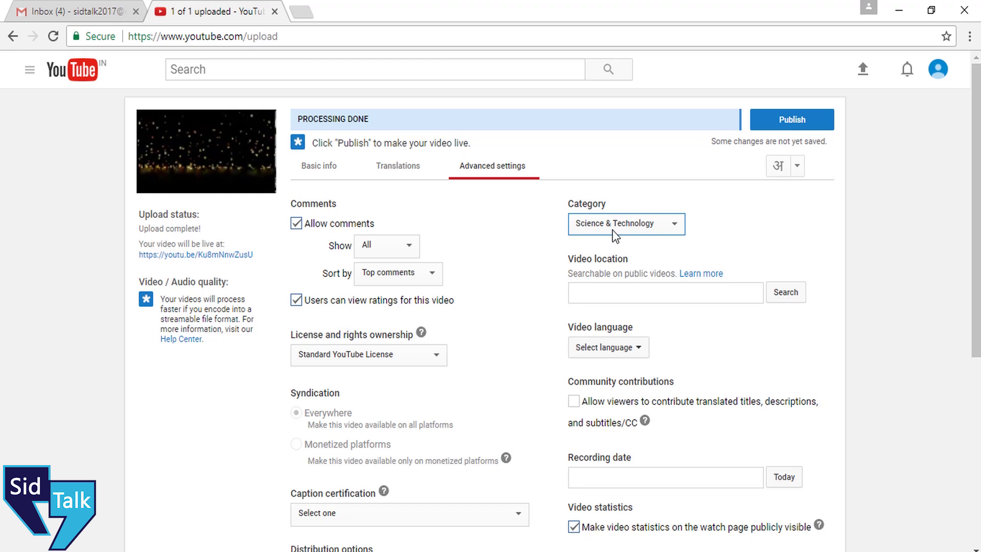
left_click(938, 70)
- In a new Creator Studio tab, set the channel's Upload defaults category to Science & Technology
right_click(840, 169)
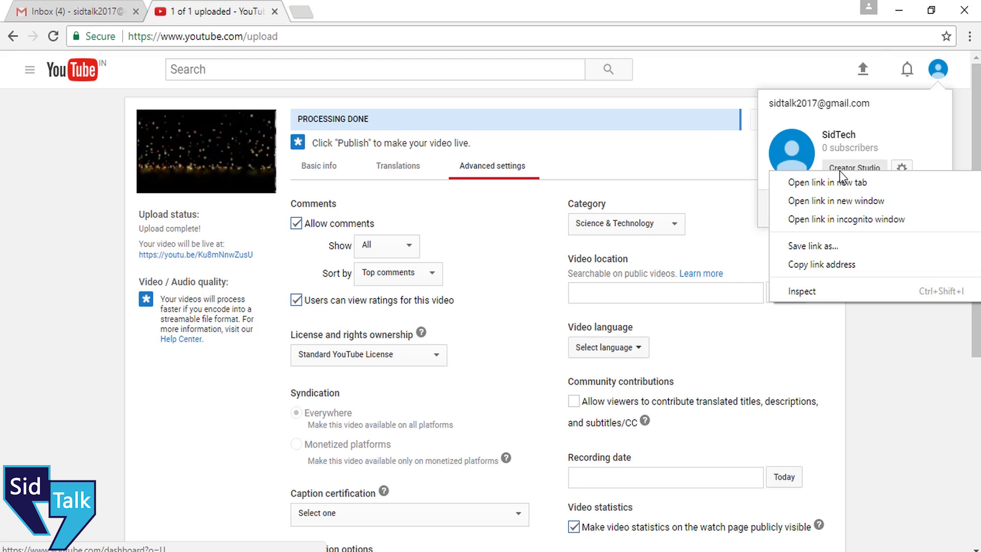
left_click(842, 187)
left_click(544, 206)
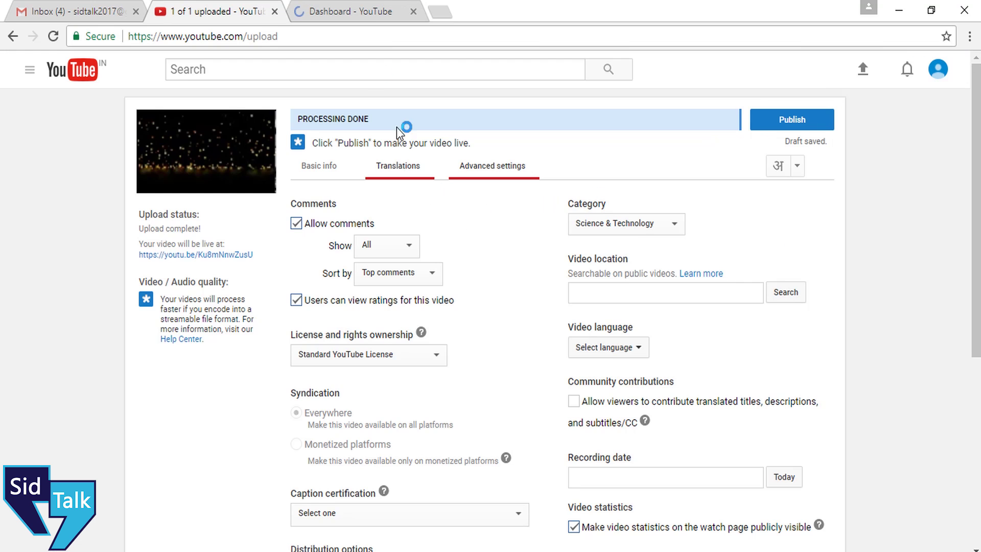
left_click(355, 15)
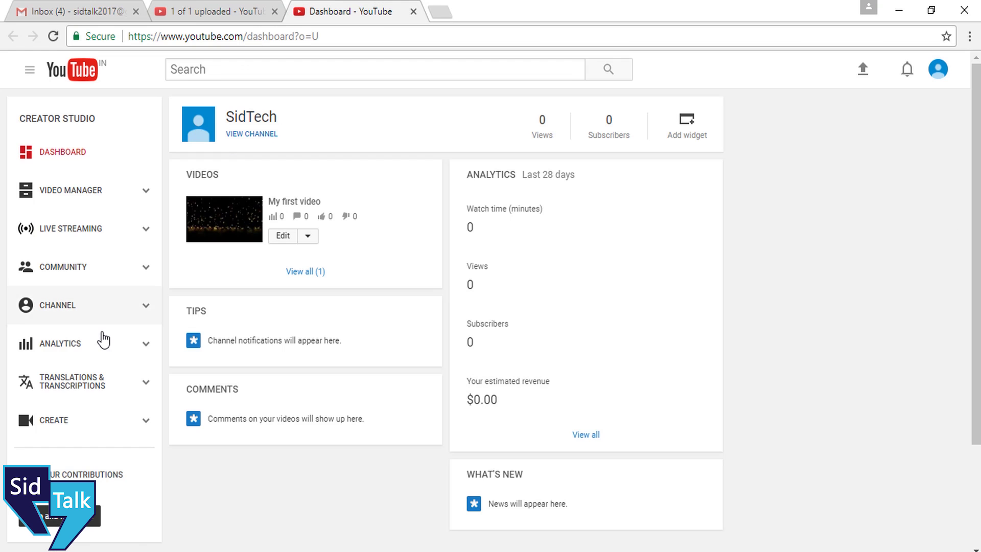
left_click(74, 307)
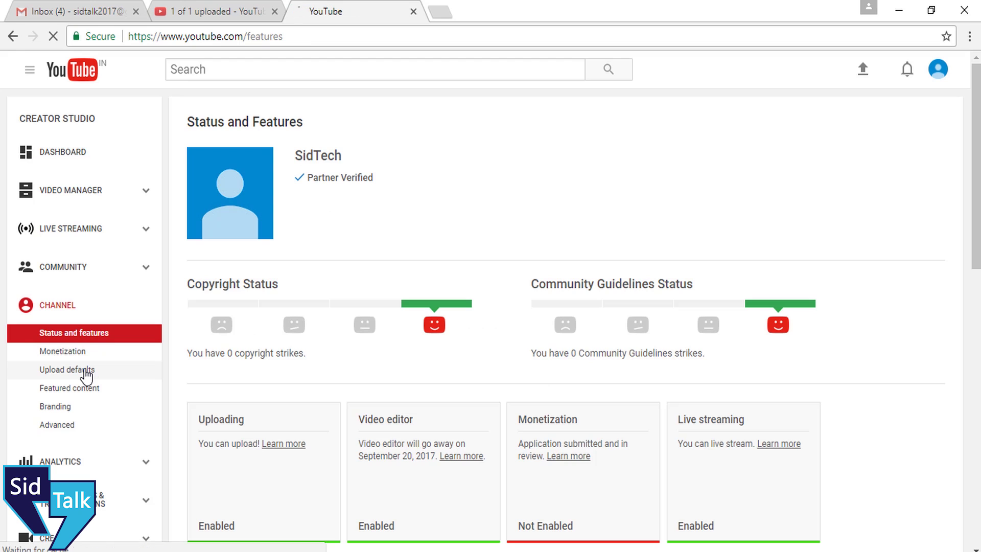
left_click(138, 368)
left_click(422, 231)
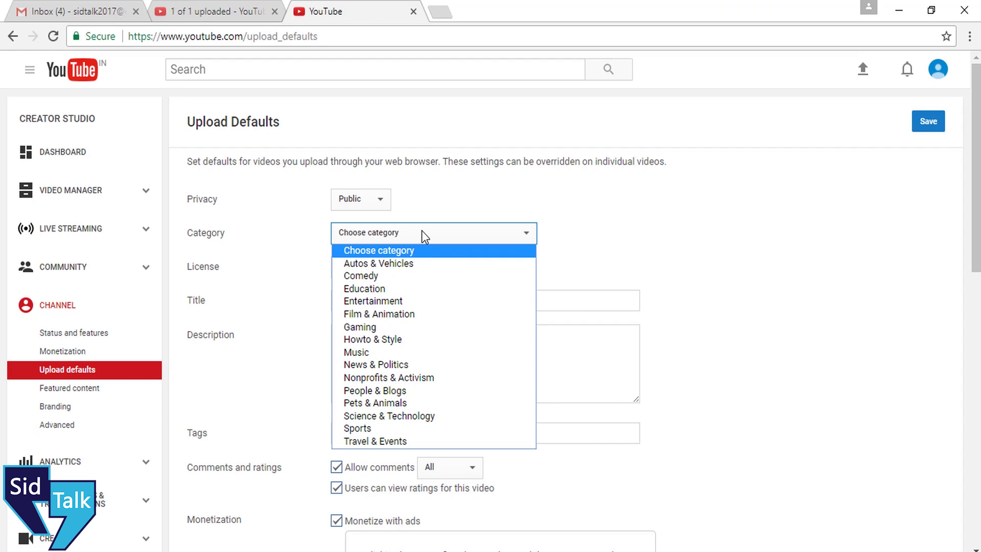
left_click(393, 416)
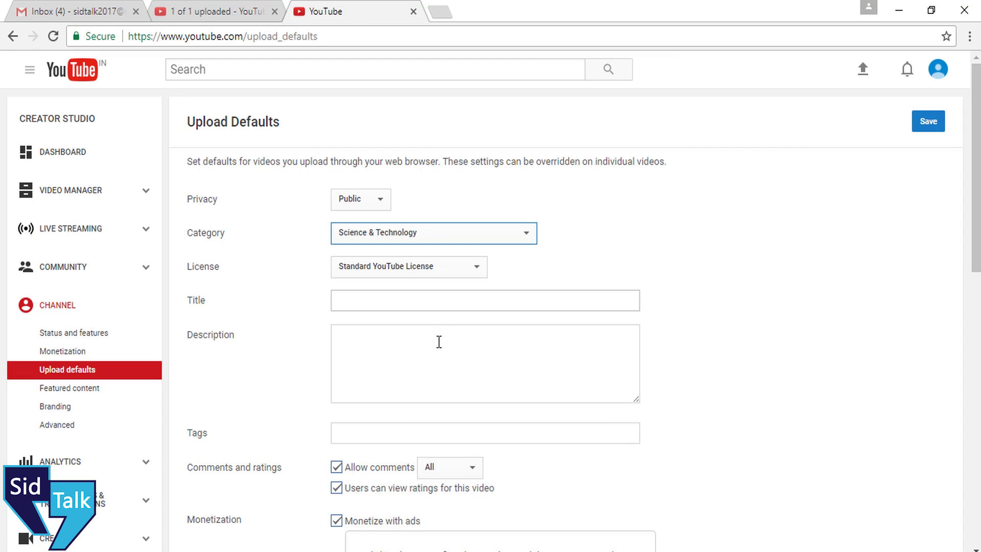
left_click(432, 368)
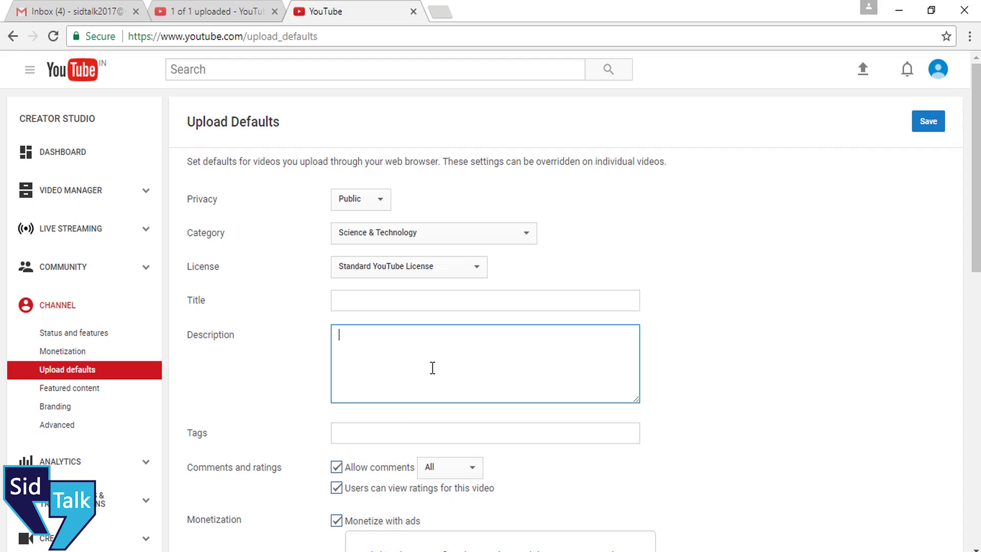
- Return to the upload page's basic info and publish 'My first video'
left_click(217, 8)
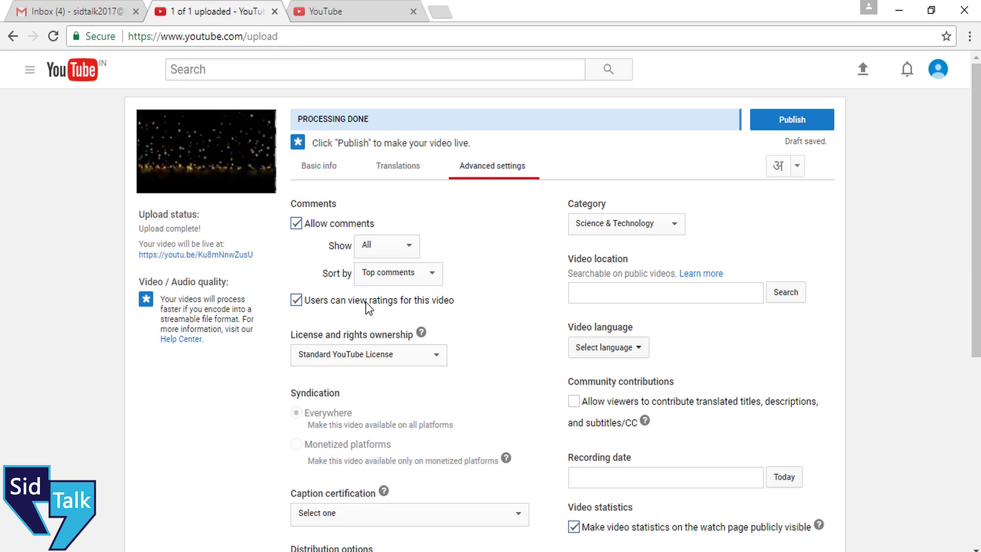
left_click(327, 168)
left_click(374, 255)
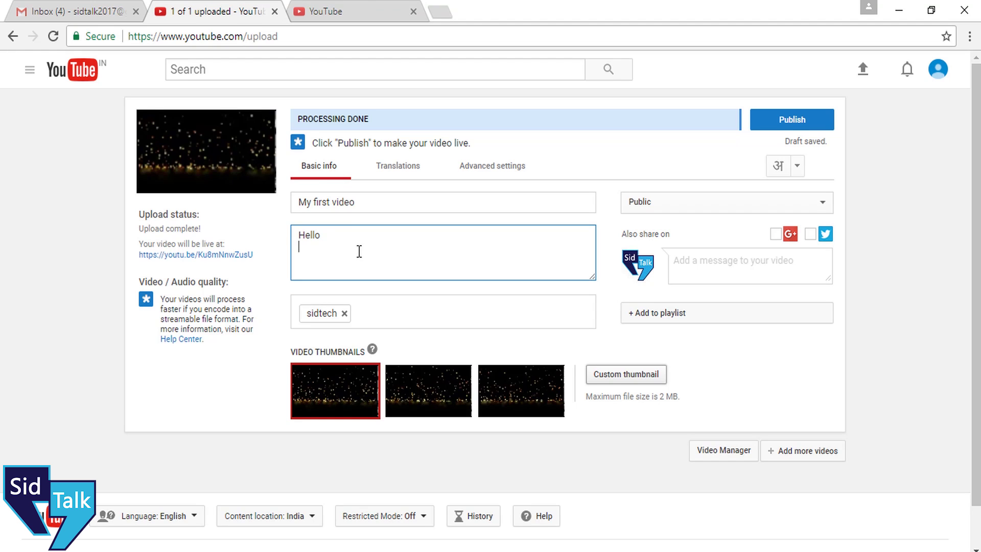
left_click(793, 125)
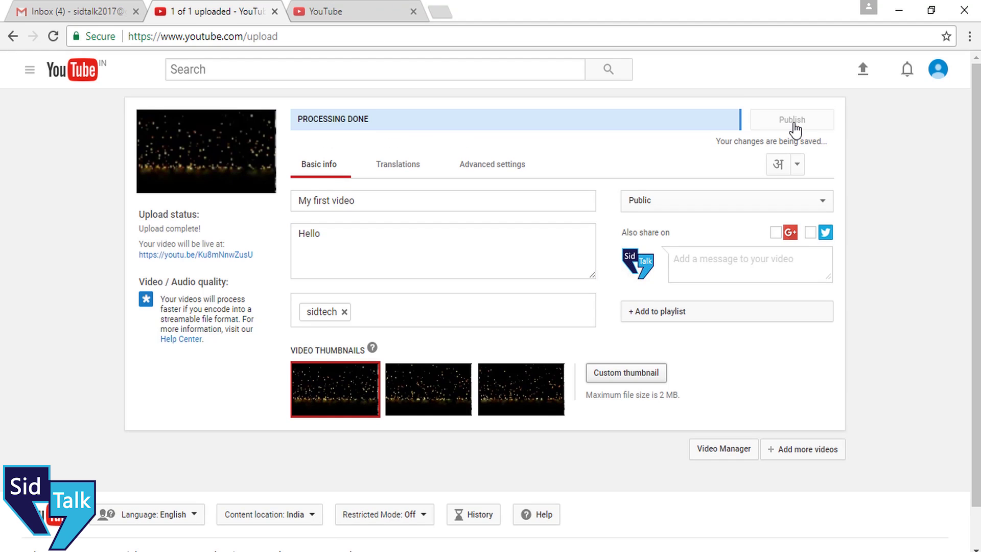
- Select the video's share link, then go to the Creator Studio dashboard
left_click(791, 125)
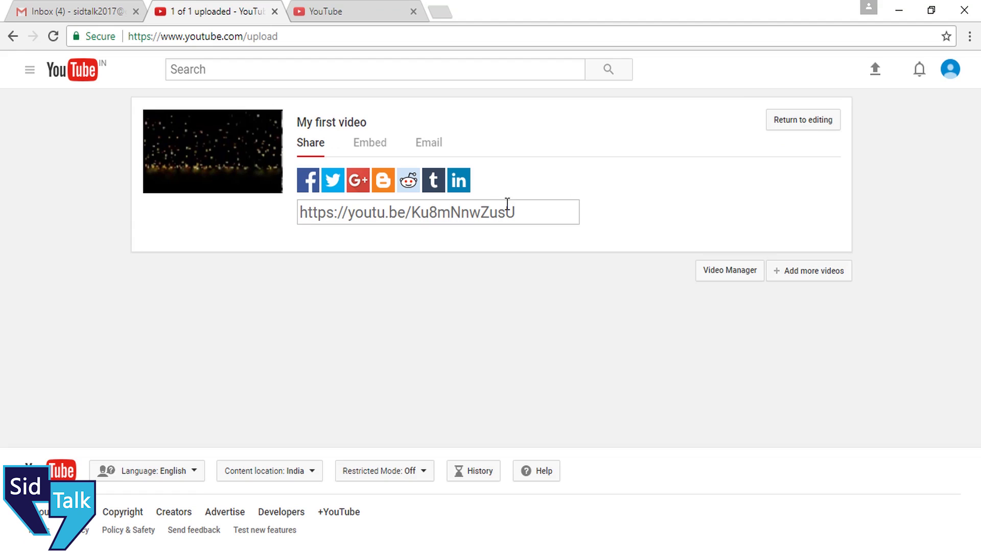
left_click(480, 212)
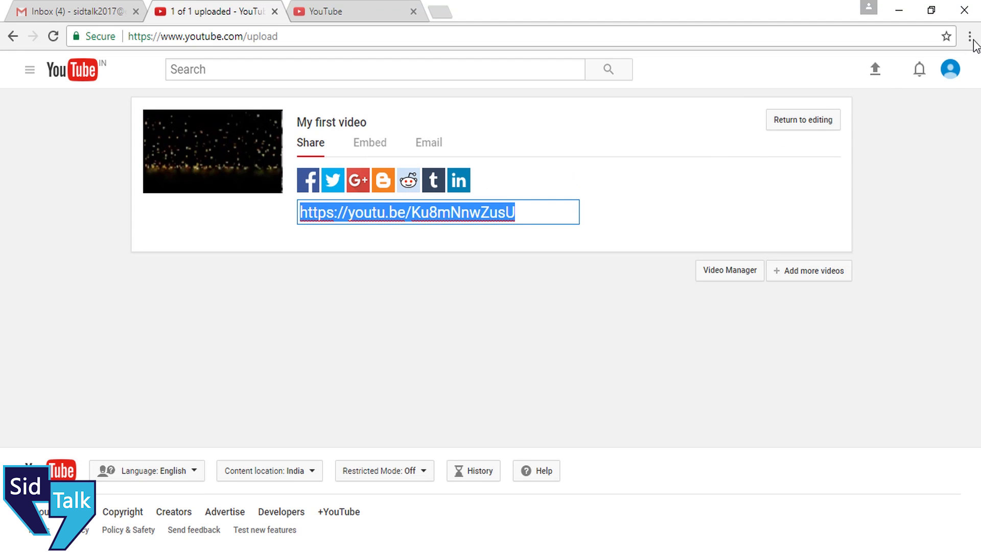
left_click(950, 70)
left_click(853, 168)
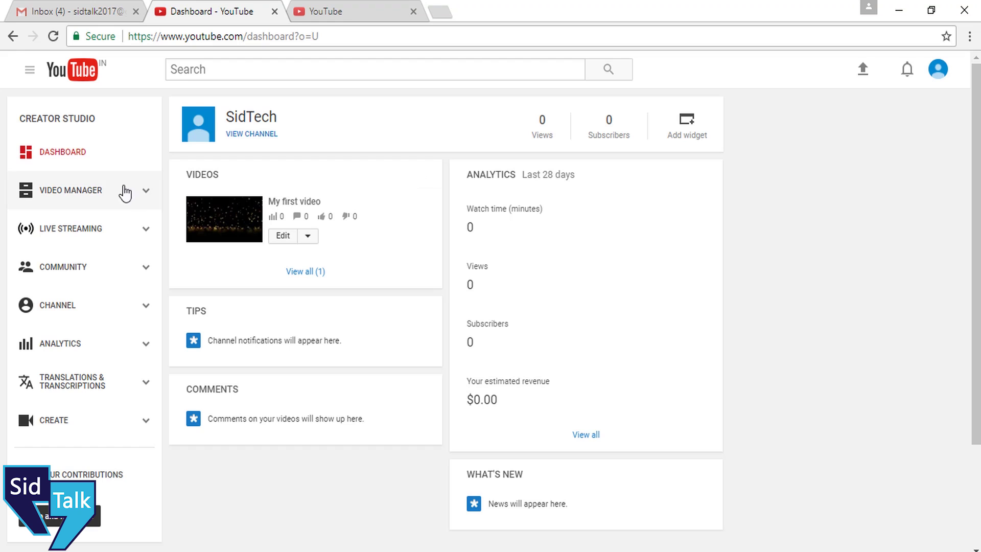
- List all uploads, open 'My first video' for editing, and play its preview
left_click(311, 262)
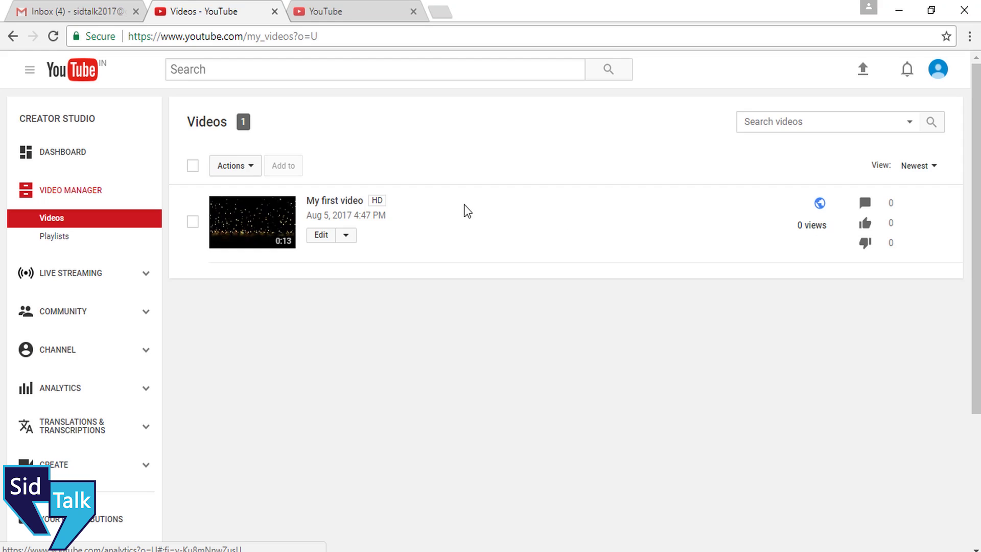
left_click(328, 210)
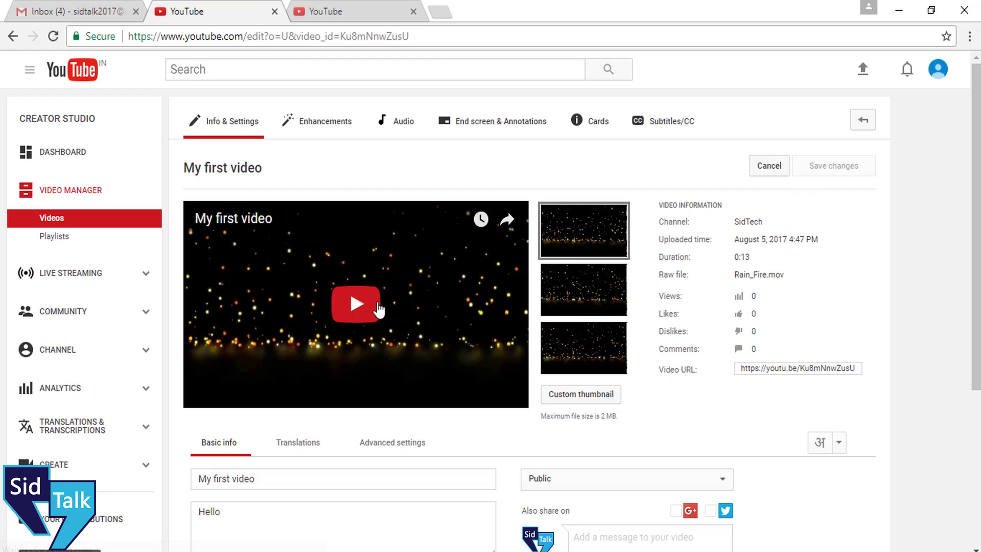
left_click(369, 307)
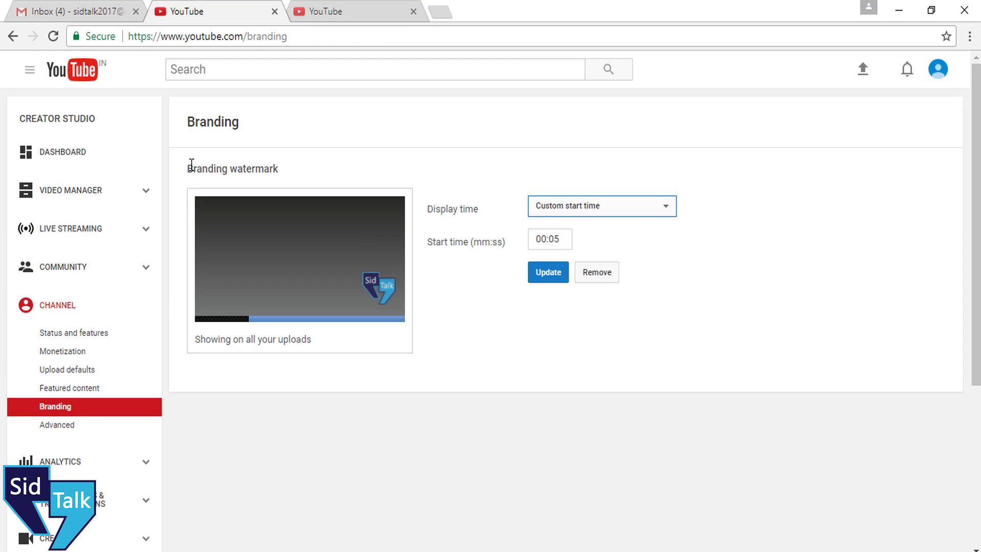
- Change the watermark display time from the 00:05 custom start to Entire video and save
left_click_drag(189, 115, 346, 143)
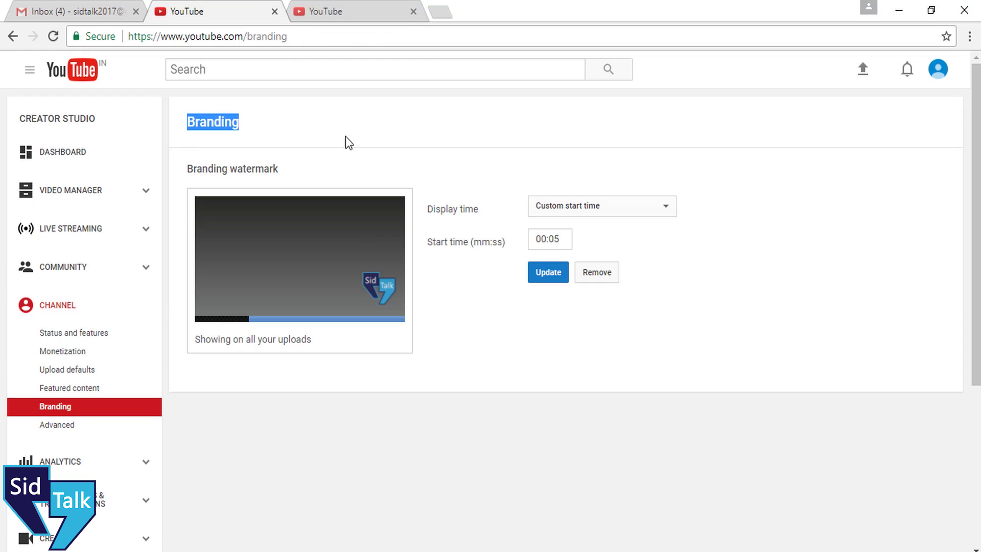
left_click(423, 207)
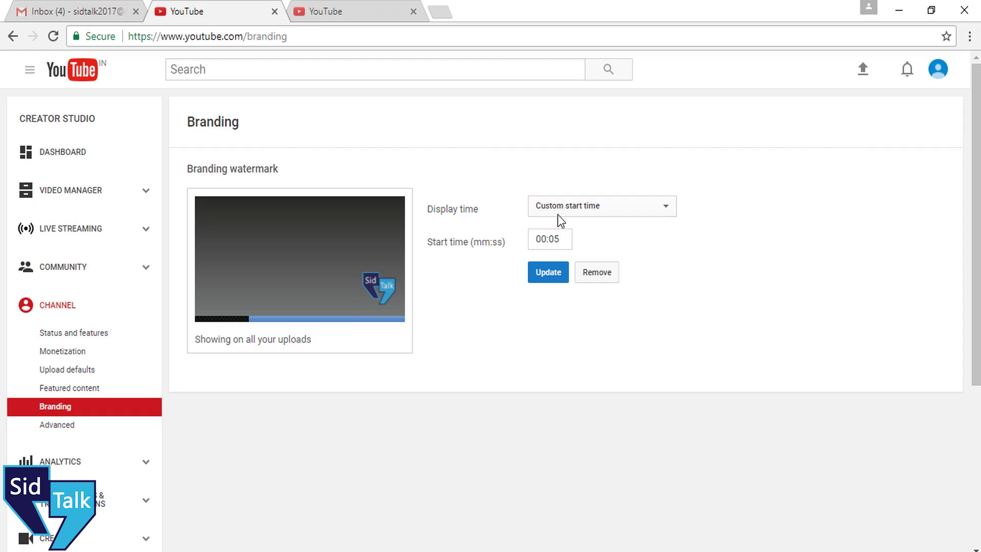
left_click_drag(540, 240, 579, 239)
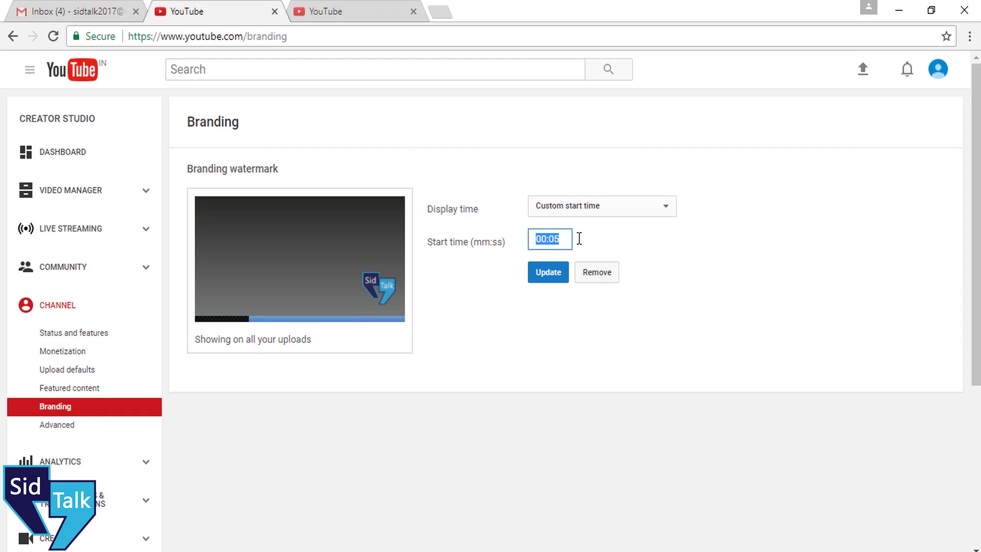
left_click(581, 204)
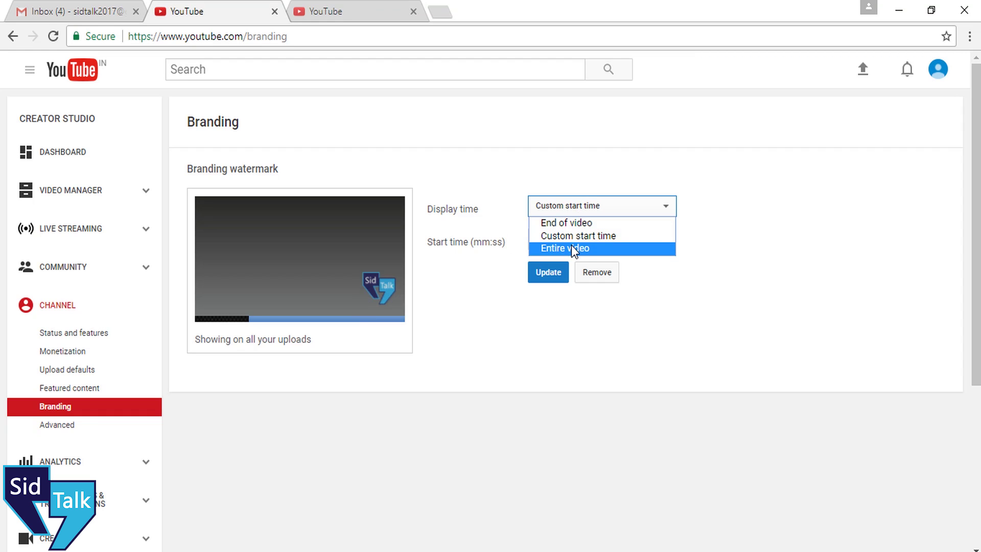
left_click(575, 222)
left_click(582, 211)
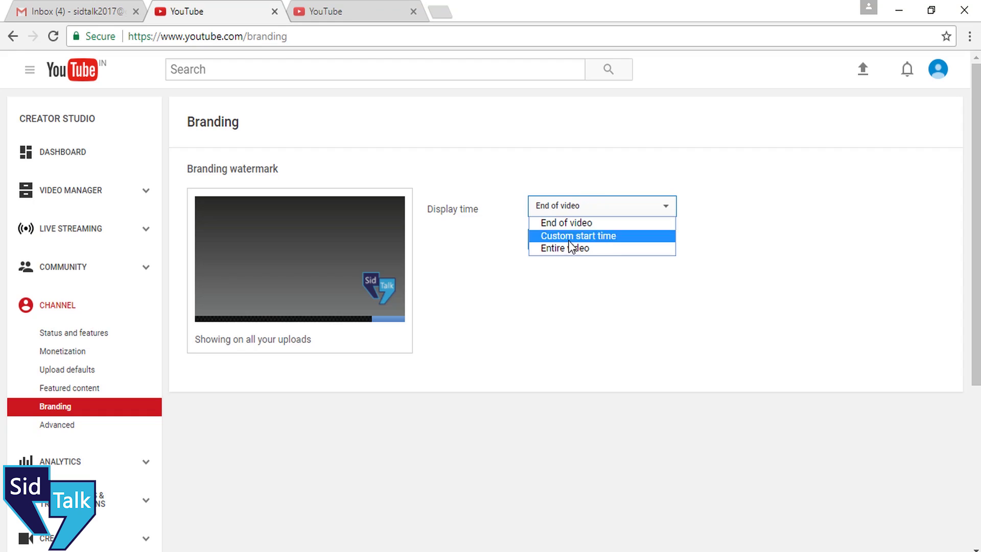
left_click(561, 250)
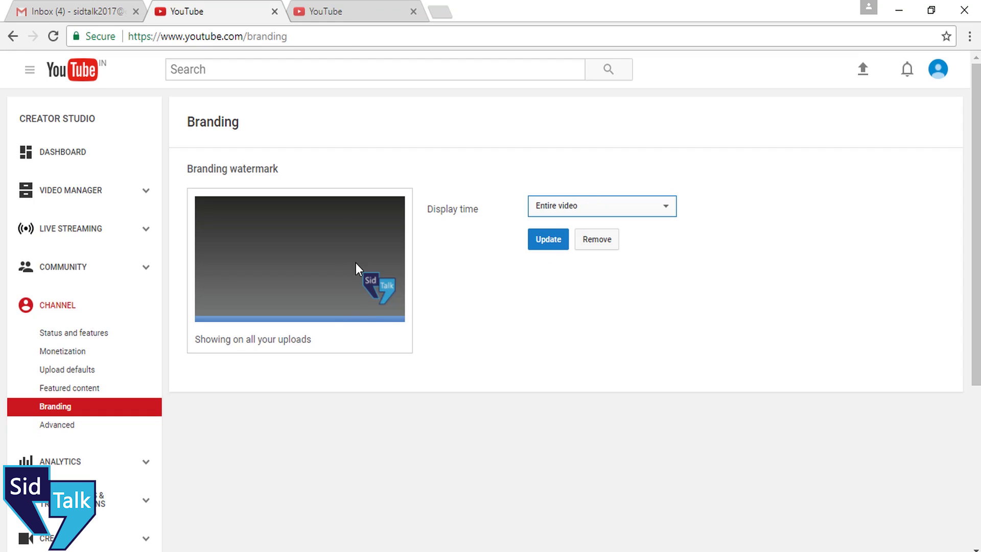
left_click(542, 245)
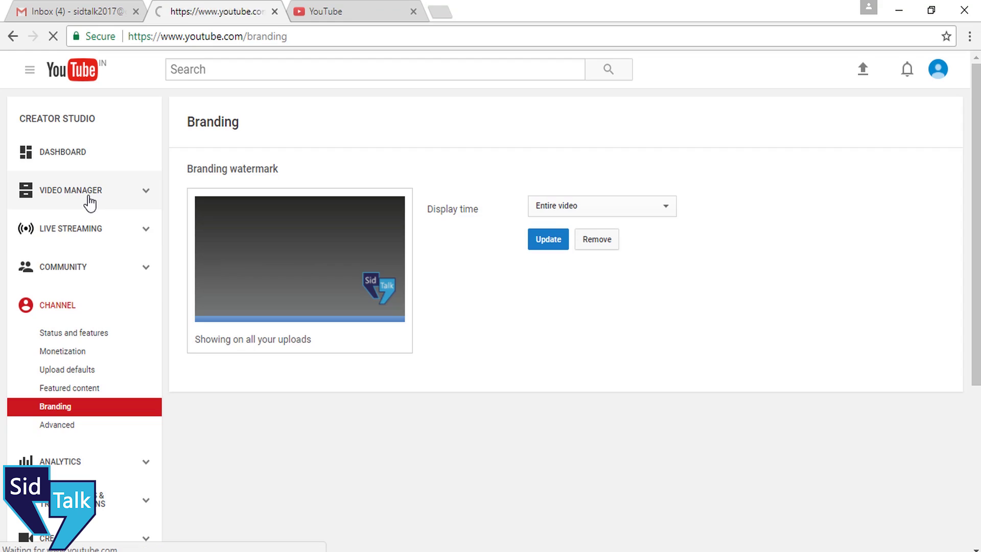
left_click(82, 239)
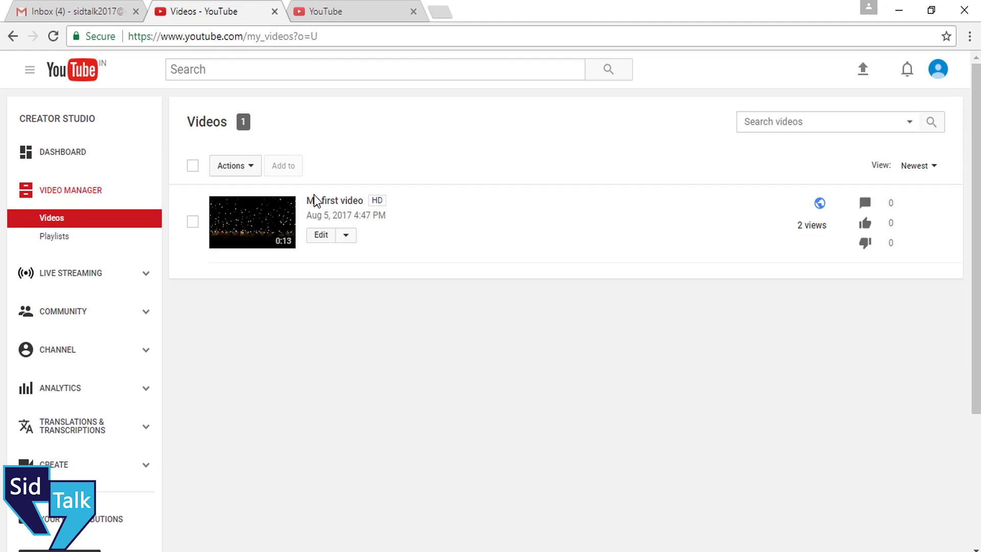
- Play 'My first video' on its watch page to see the watermark, then like and unlike it
left_click(244, 227)
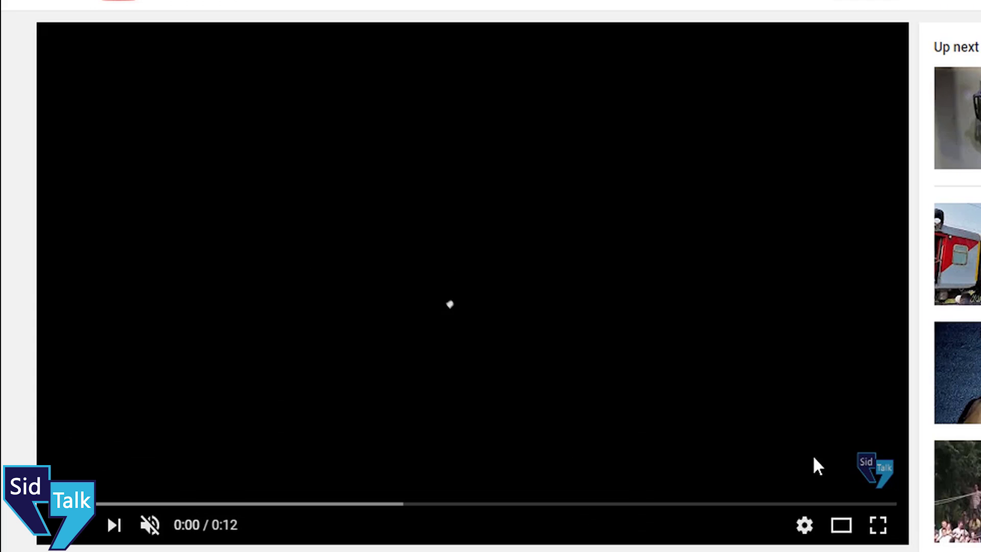
mouse_move(615, 406)
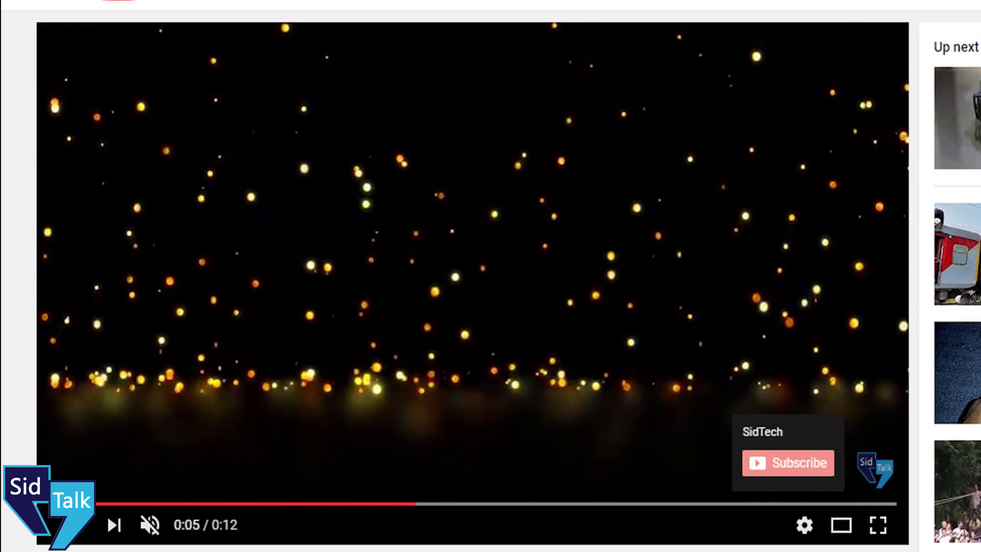
scroll(757, 474, "down", 7)
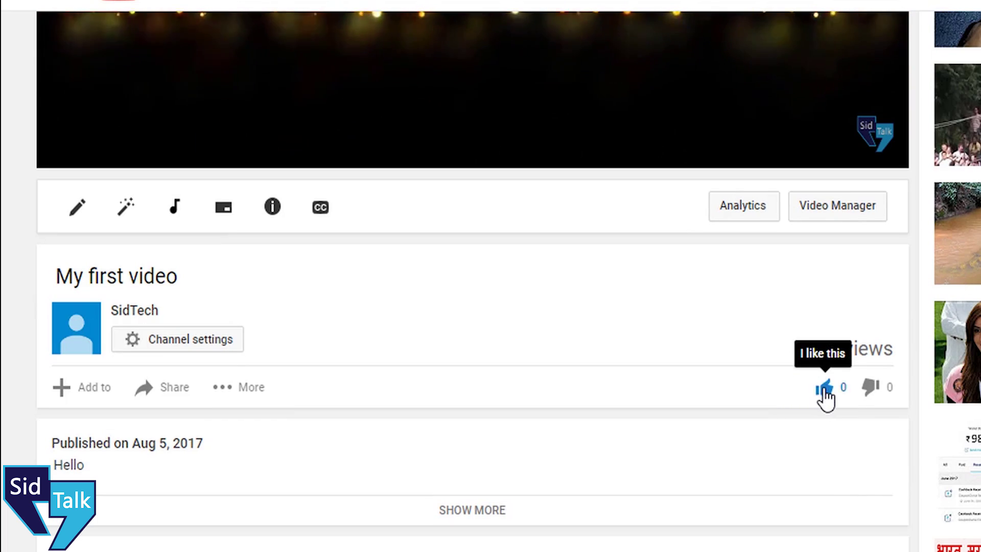
left_click(824, 397)
left_click(824, 397)
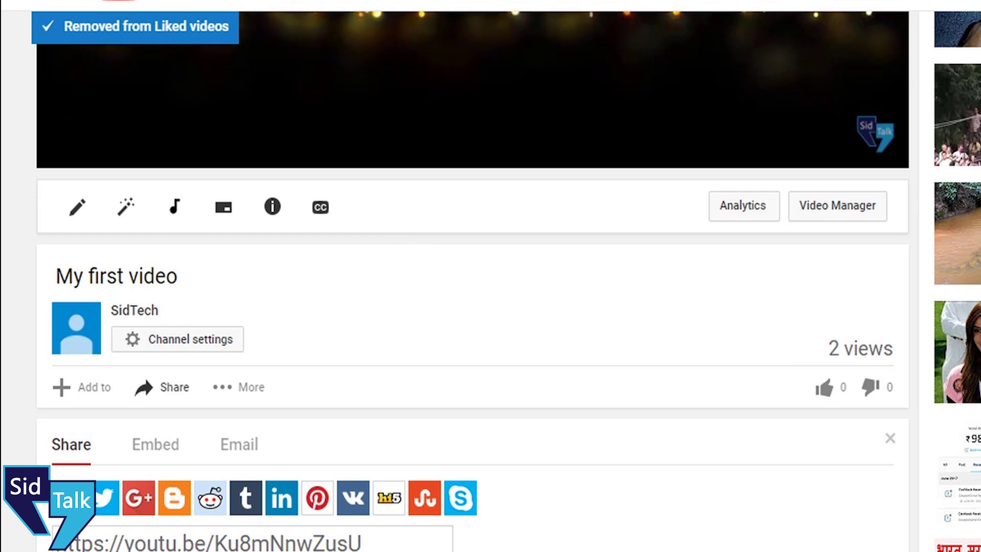
scroll(398, 245, "up", 7)
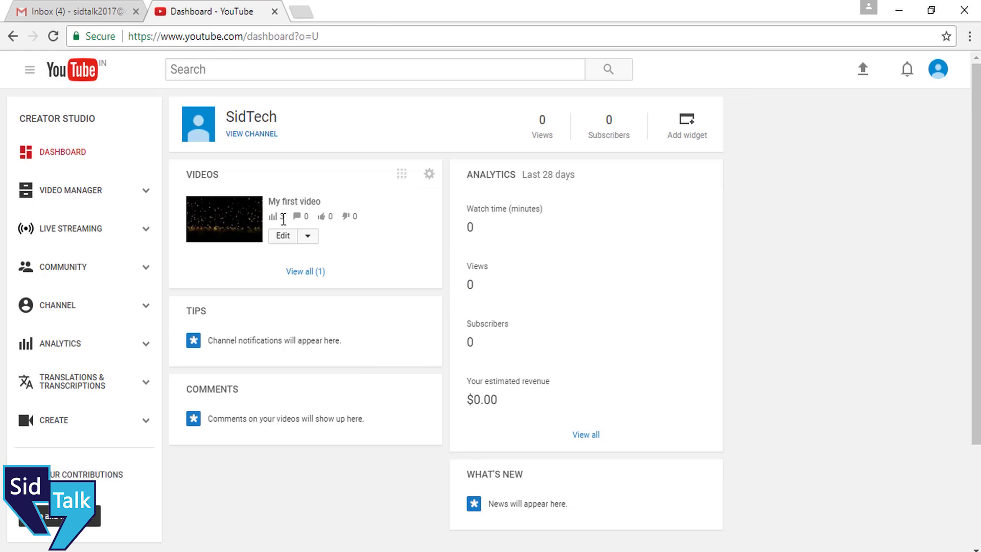
left_click_drag(539, 113, 560, 139)
left_click(529, 126)
left_click(536, 126)
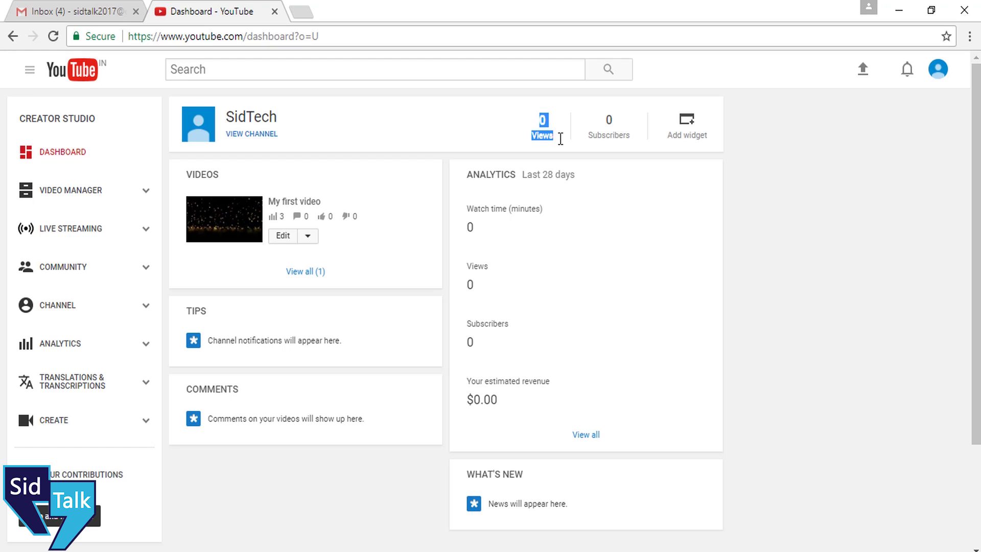
left_click(490, 109)
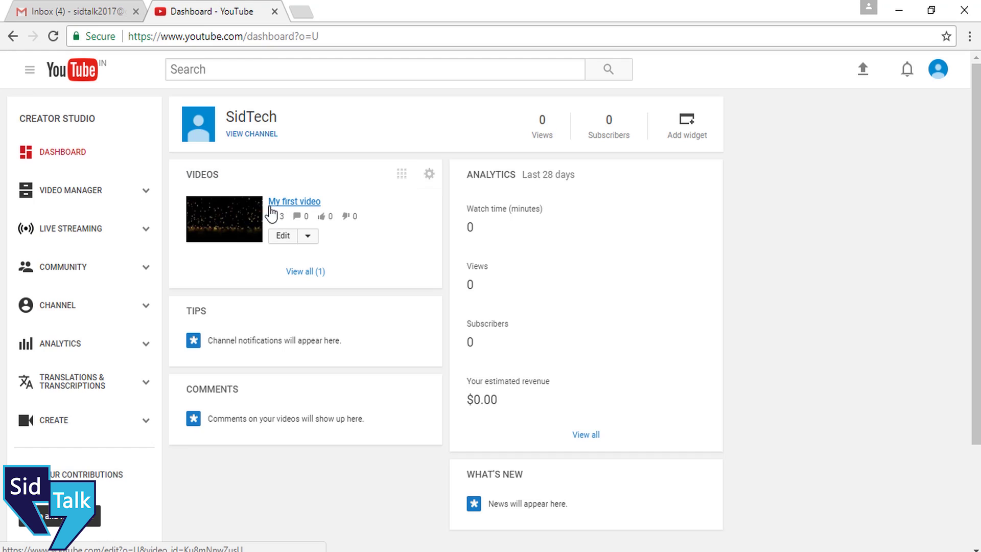
left_click_drag(538, 116, 554, 135)
left_click(539, 117)
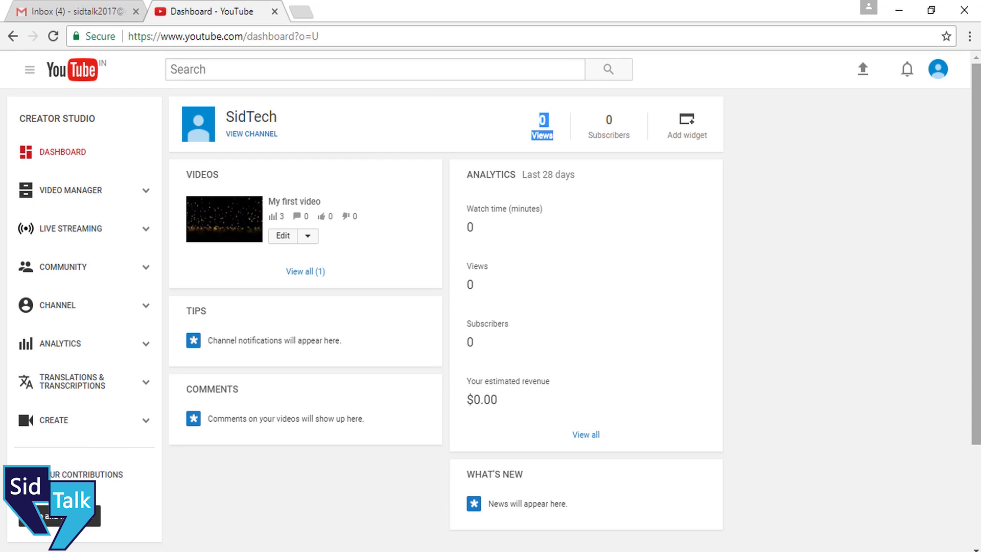
left_click(916, 296)
mouse_move(978, 235)
left_mouse_down()
mouse_move(978, 316)
mouse_move(977, 233)
left_mouse_up()
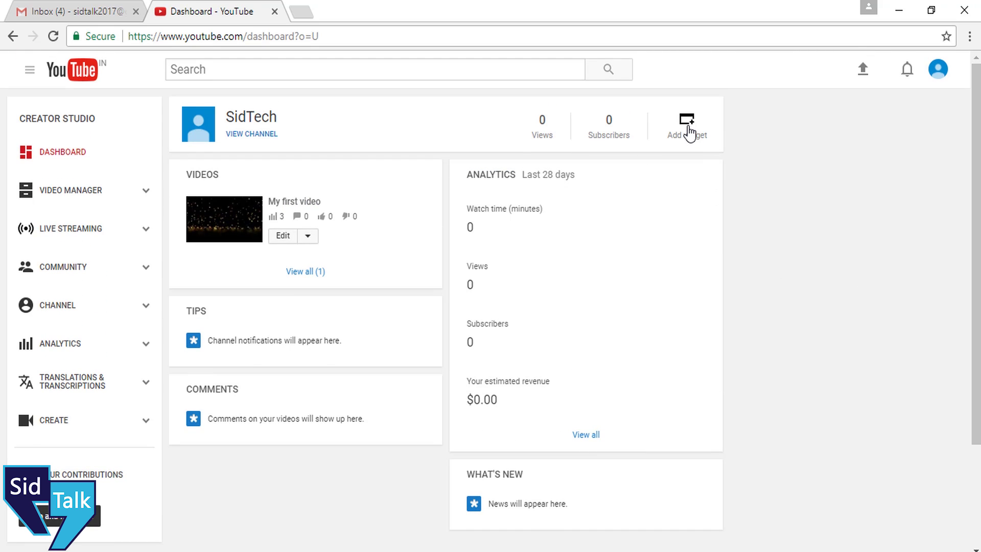
left_click(687, 129)
left_click(782, 242)
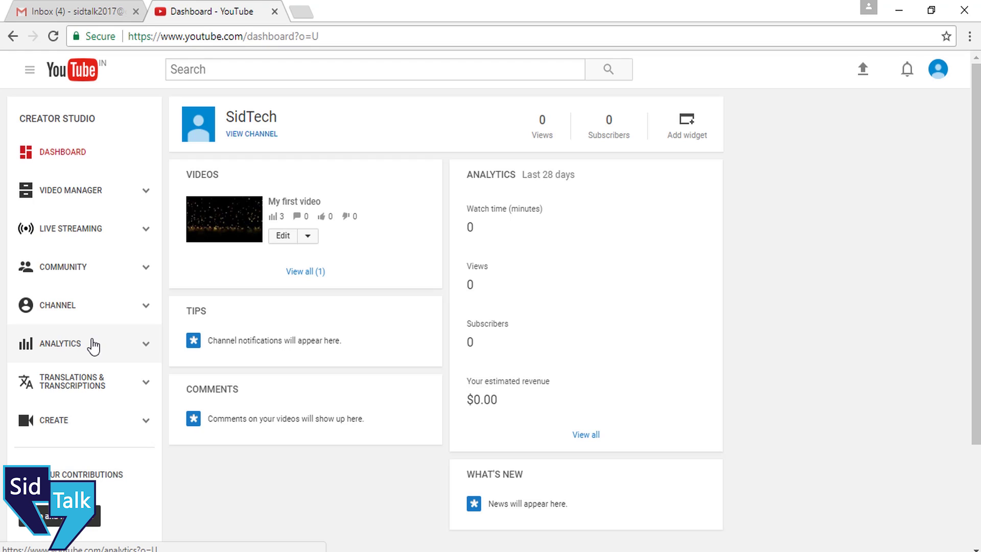
left_click(72, 154)
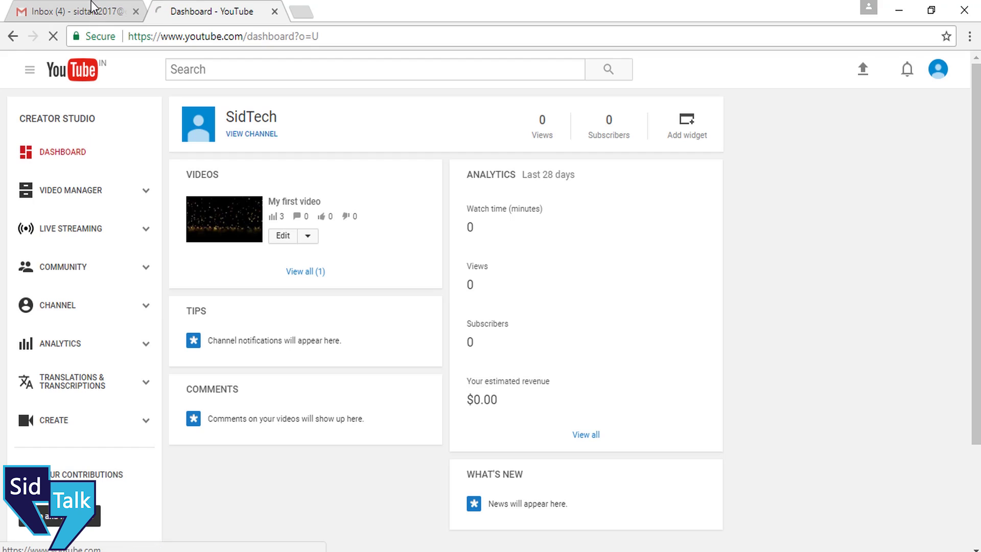
left_click(92, 6)
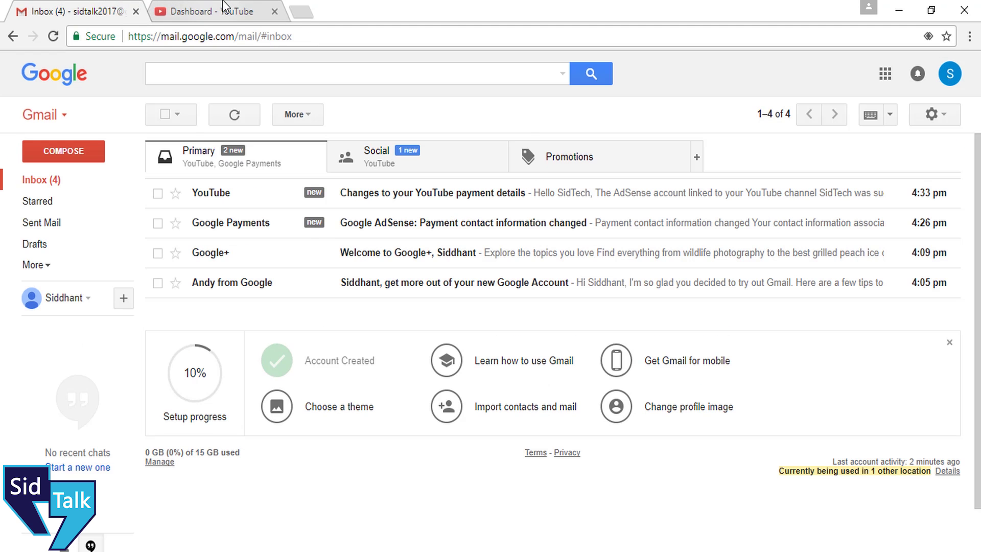
left_click(224, 10)
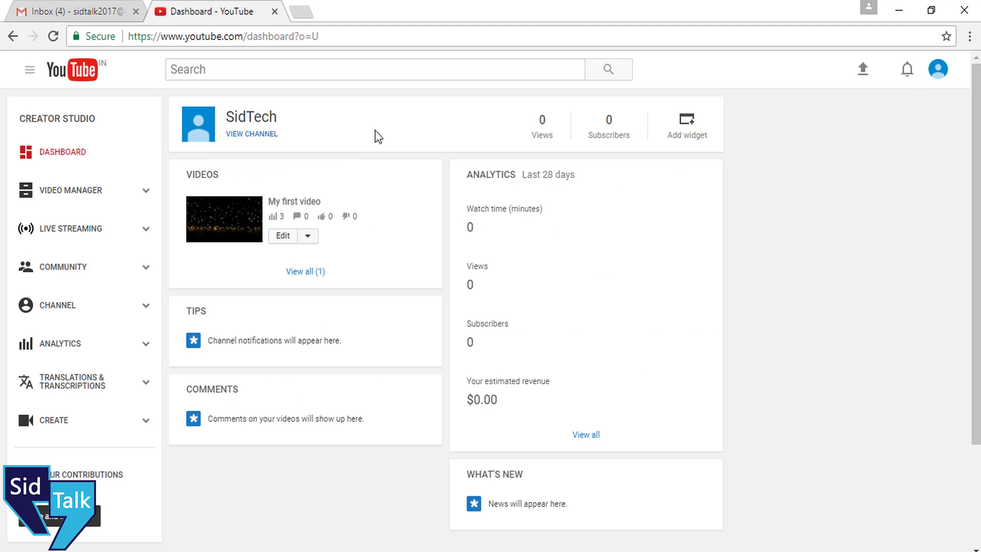